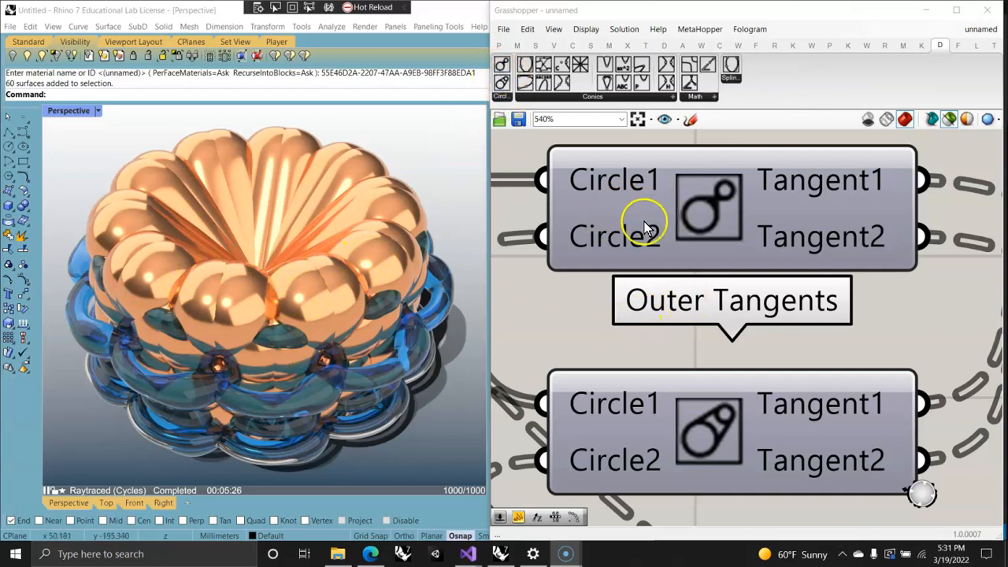
Step: Move the Grasshopper and Rhino windows out of the way to view the GetInnerTangents.cs code in Visual Studio
mouse_move(702, 266)
right_down()
mouse_move(705, 353)
mouse_move(699, 276)
right_up()
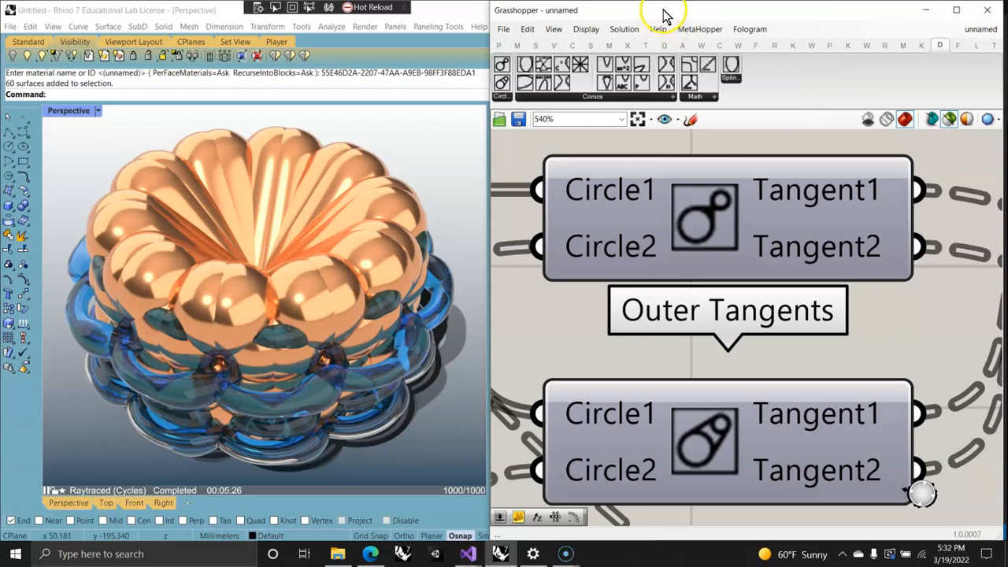
mouse_move(664, 14)
mouse_down()
mouse_move(732, 22)
mouse_move(1007, 226)
mouse_move(1007, 260)
mouse_move(705, 142)
mouse_move(619, 11)
mouse_move(619, 247)
mouse_move(628, 166)
mouse_move(782, 81)
mouse_move(1007, 71)
mouse_move(666, 67)
mouse_move(638, 2)
mouse_move(662, 26)
mouse_move(664, 13)
mouse_up()
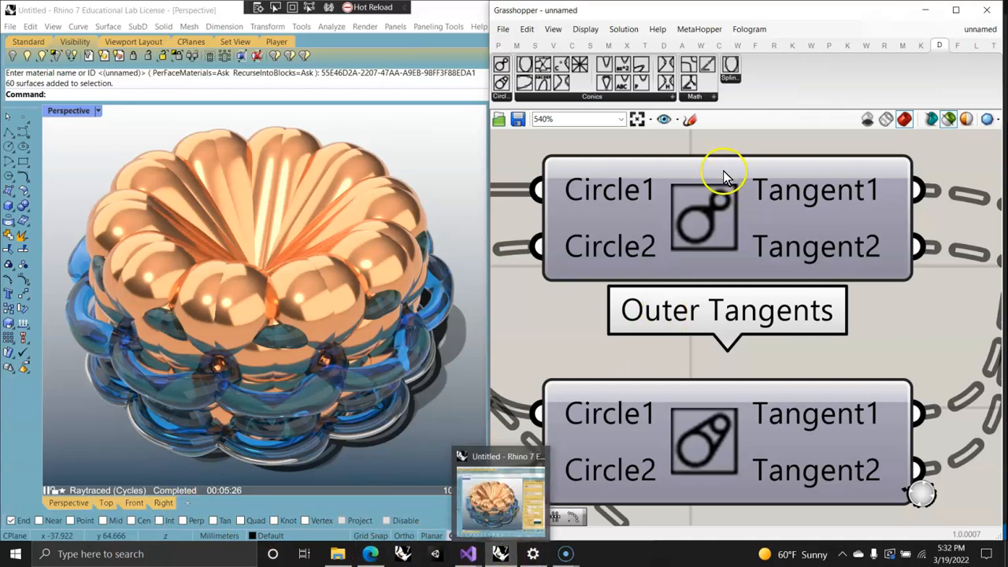
drag(698, 9, 1007, 115)
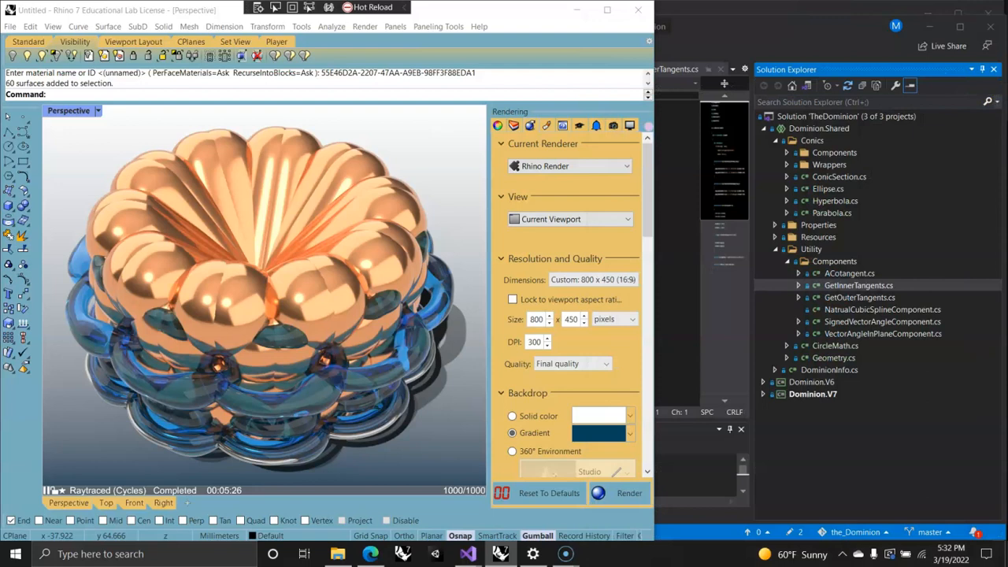
drag(498, 18, 1007, 77)
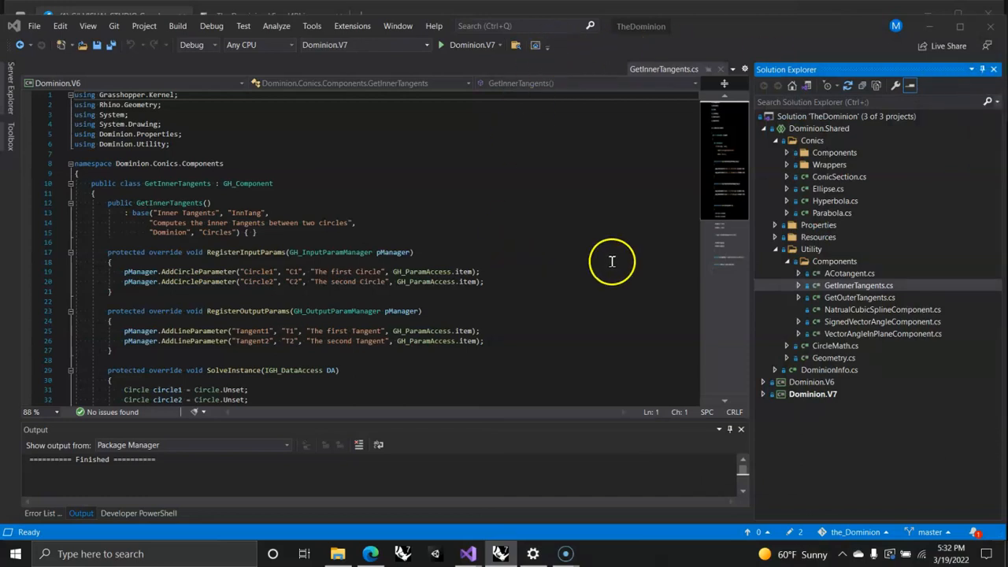
click(874, 8)
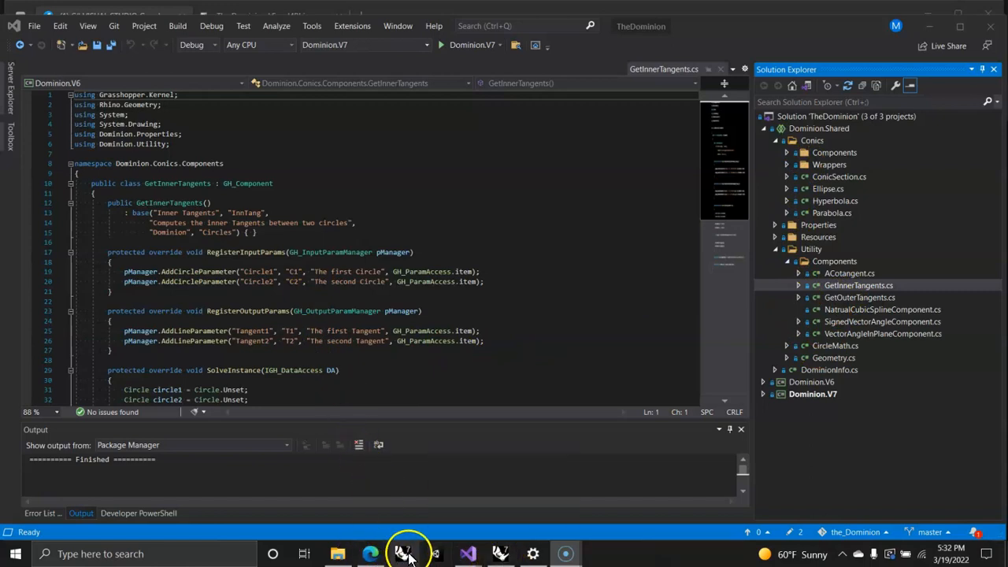
Step: Switch to the Edge browser and view the C# VISUAL STUDIO Grasshopper Scripting group and The Dominion page on food4Rhino
mouse_move(372, 556)
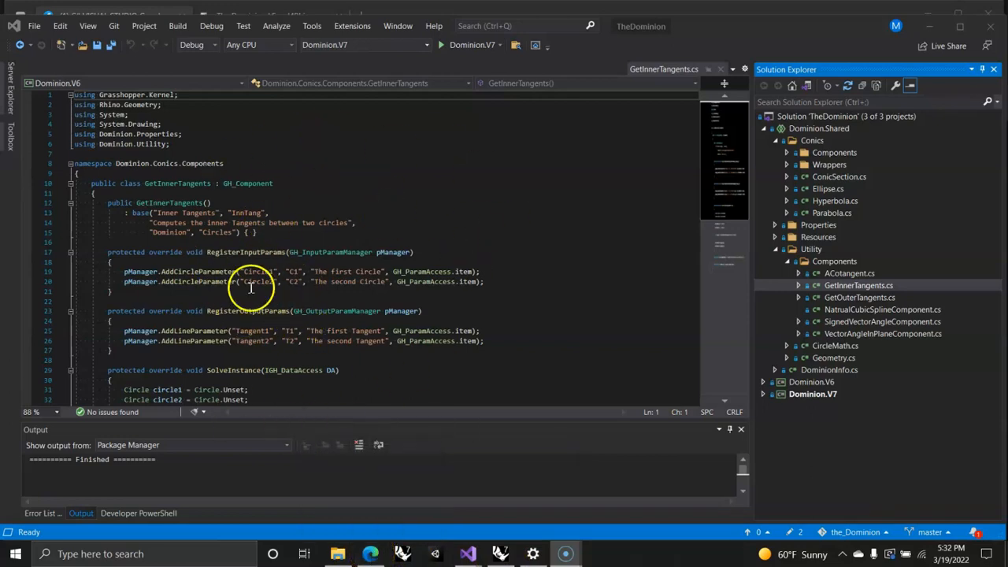
click(371, 555)
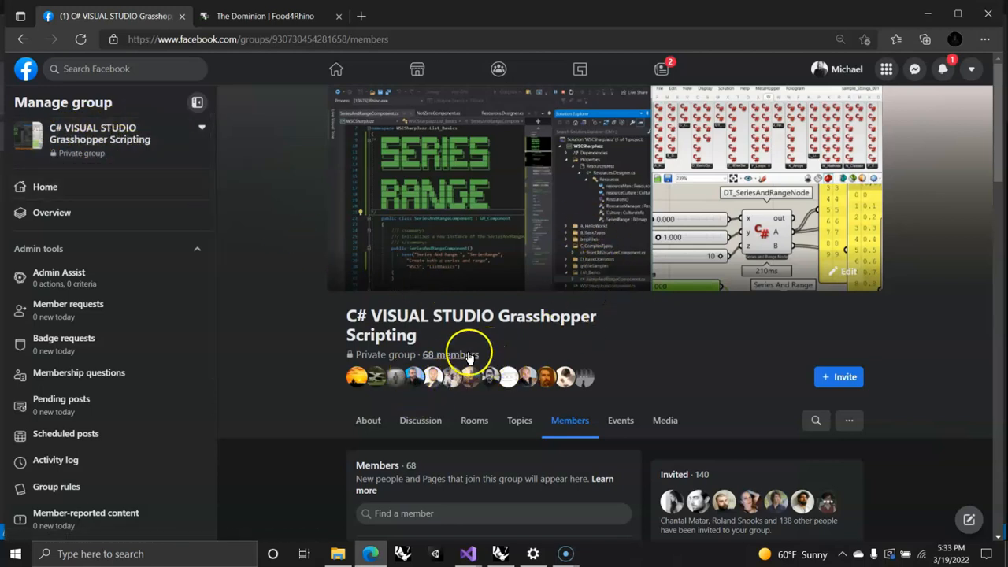
click(245, 23)
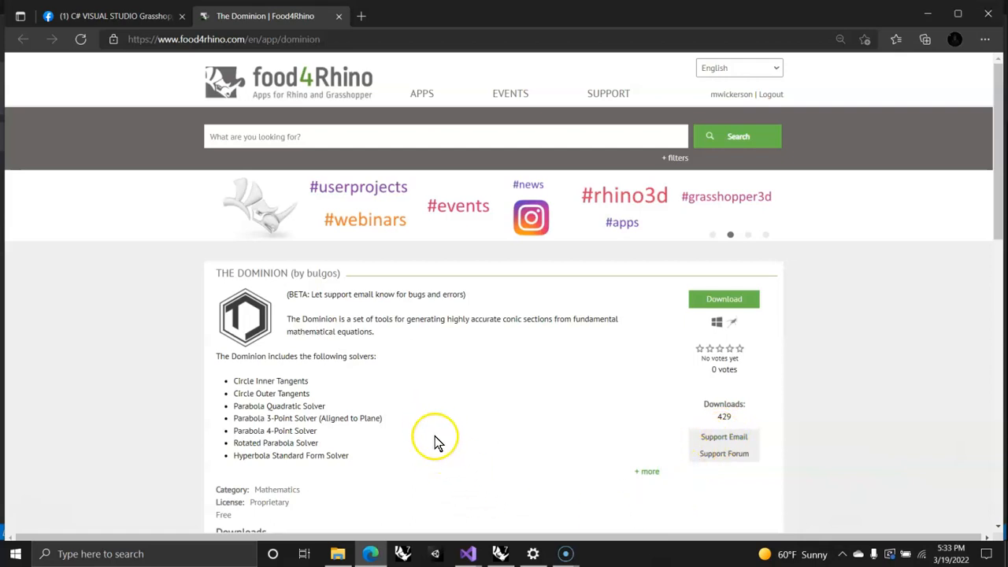
Step: Start a new Rhino 7 session and dismiss its start window to get an empty untitled model
click(401, 555)
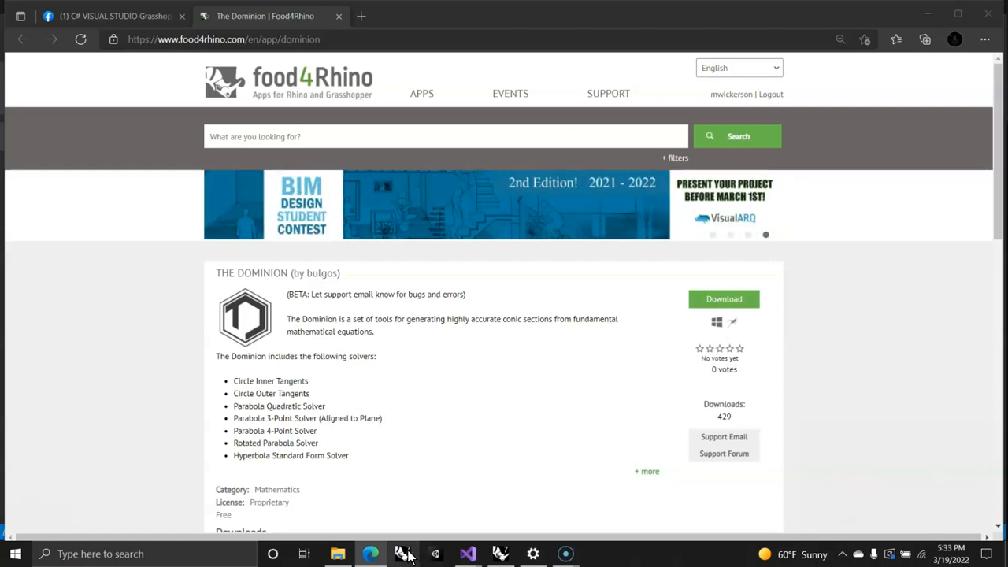
scroll(436, 418, down, 3)
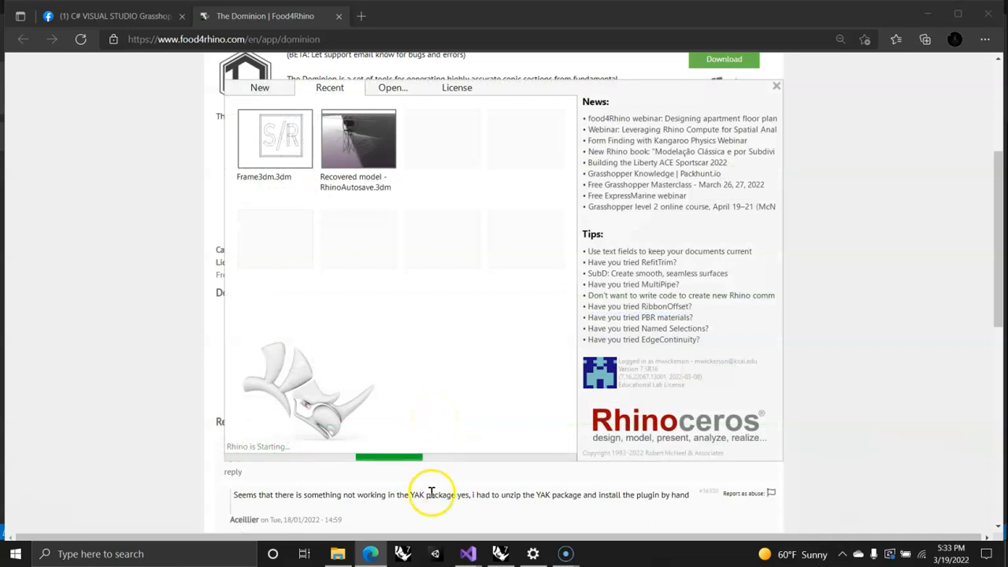
scroll(428, 487, up, 3)
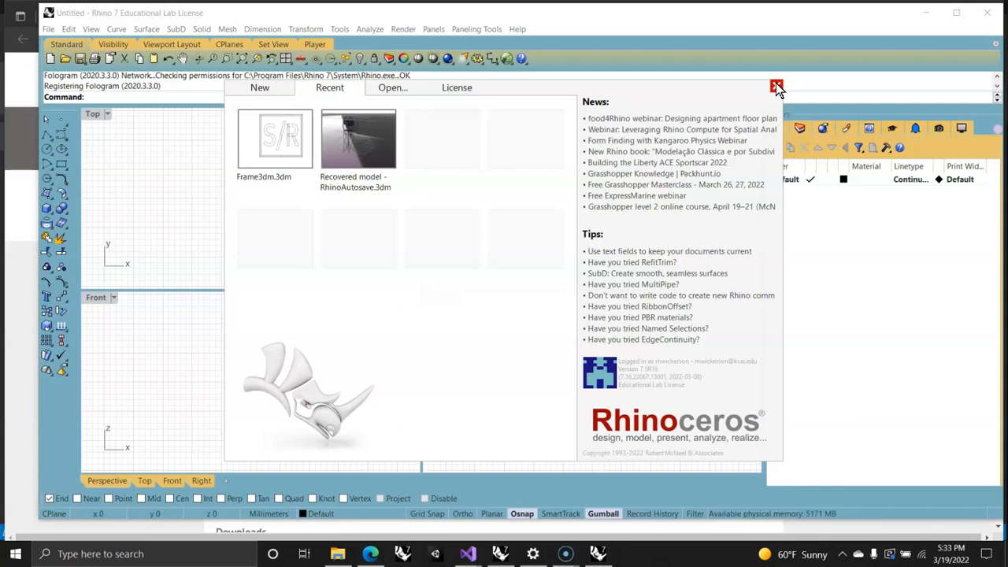
click(777, 87)
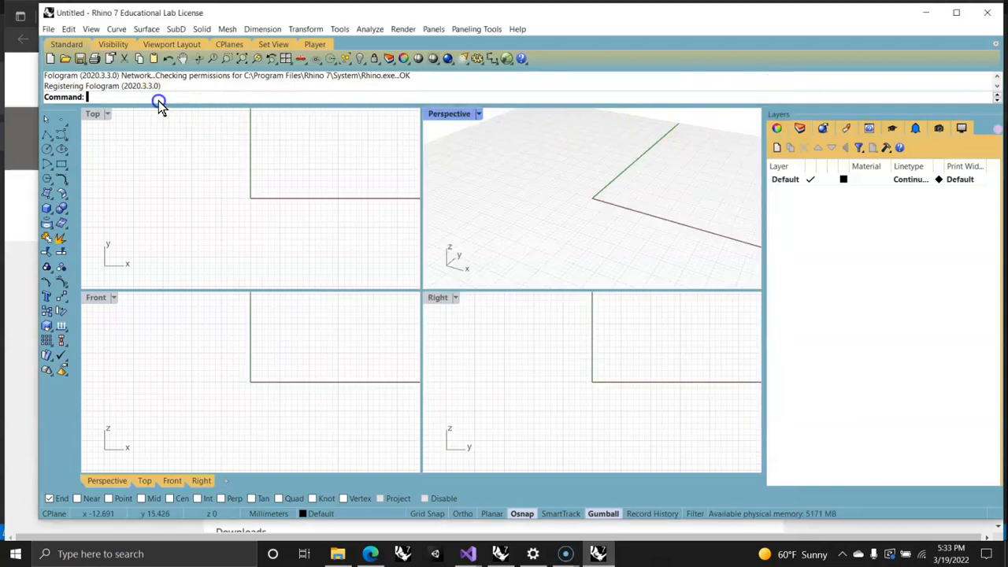
Step: Run PackageManager, find The-Dominion among the online packages, and close the dialog without installing anything
text(PackageManager)
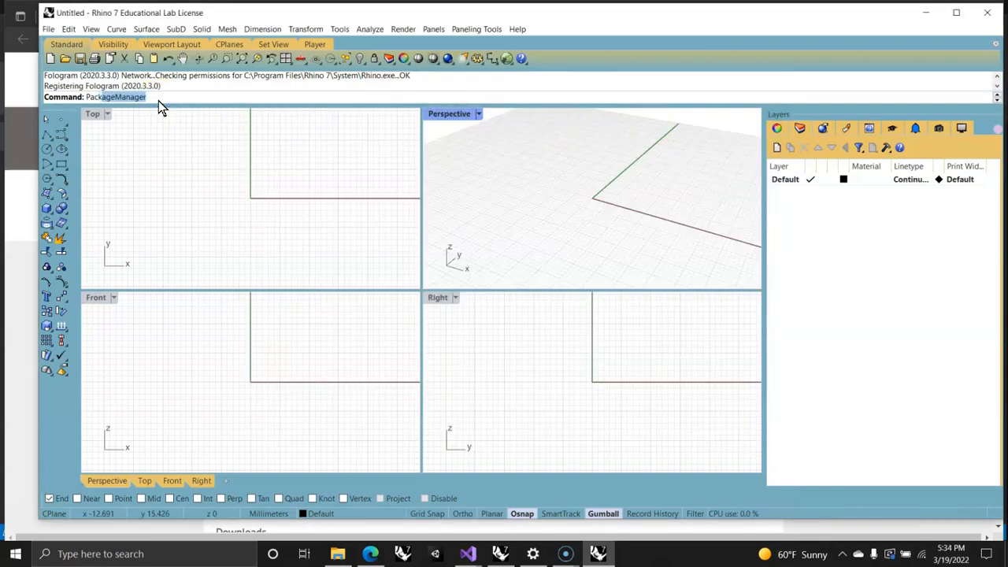
click(160, 109)
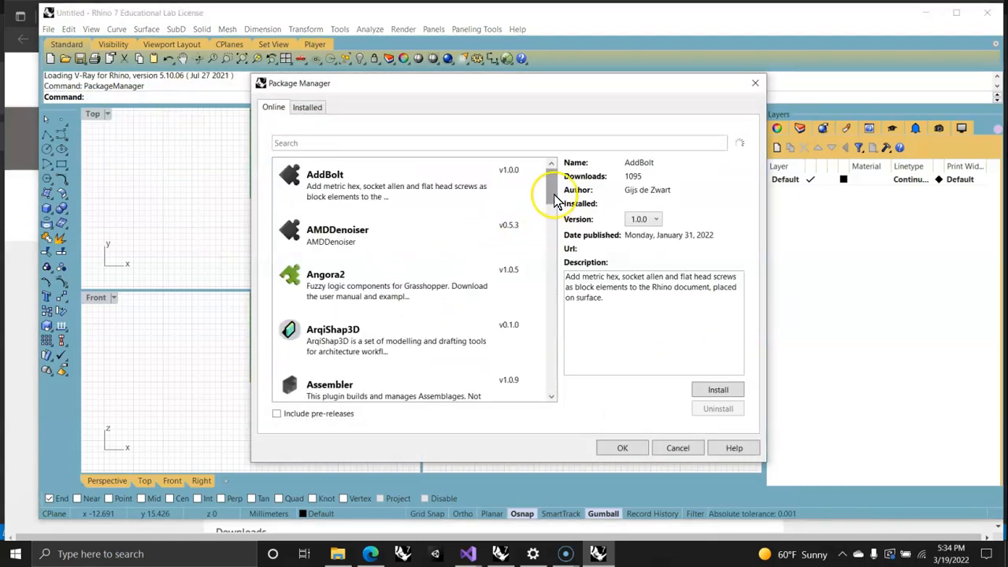
drag(554, 180, 554, 275)
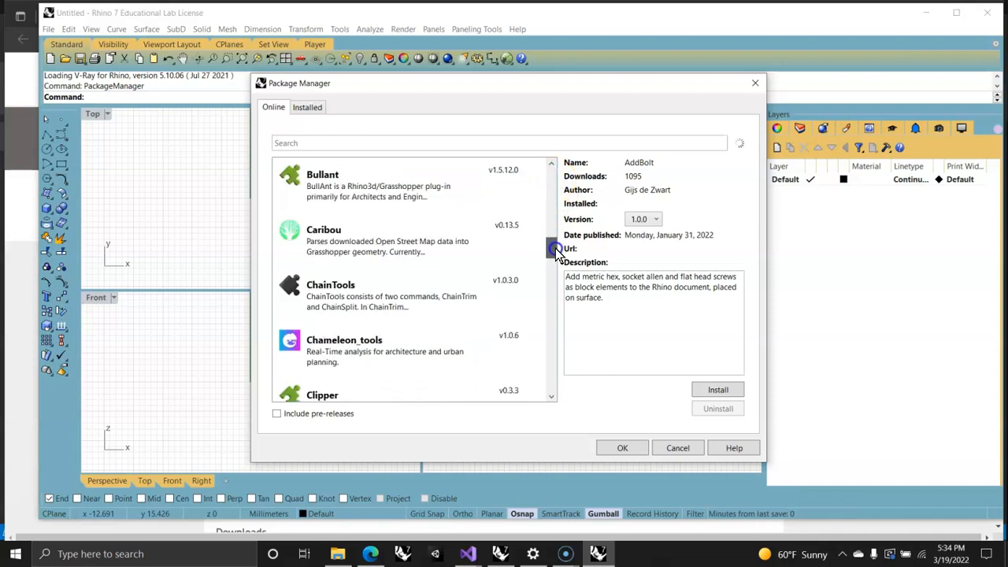
drag(562, 311, 562, 384)
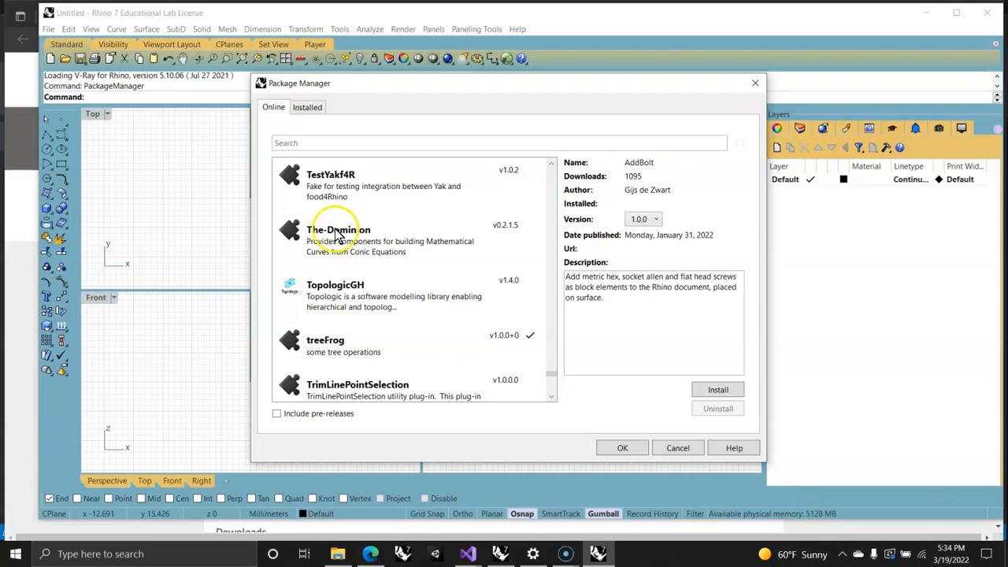
click(682, 447)
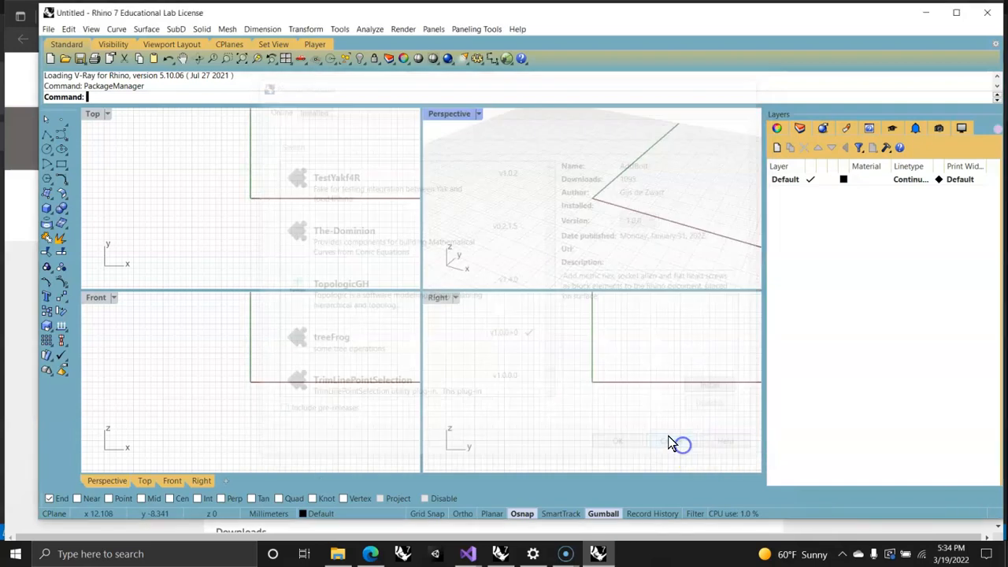
Step: Launch Grasshopper and resize the Rhino window so that the two sit side by side
click(506, 60)
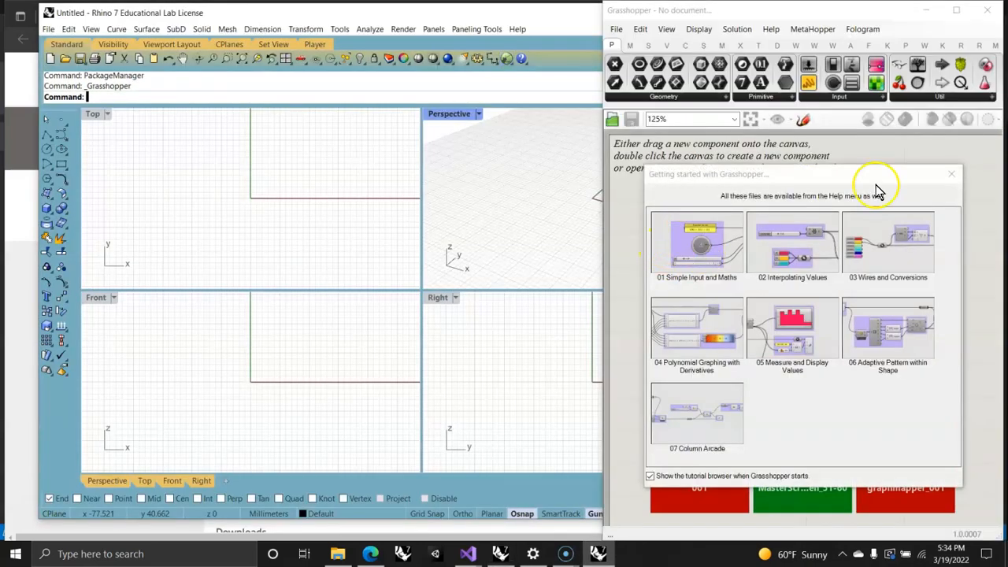
click(952, 175)
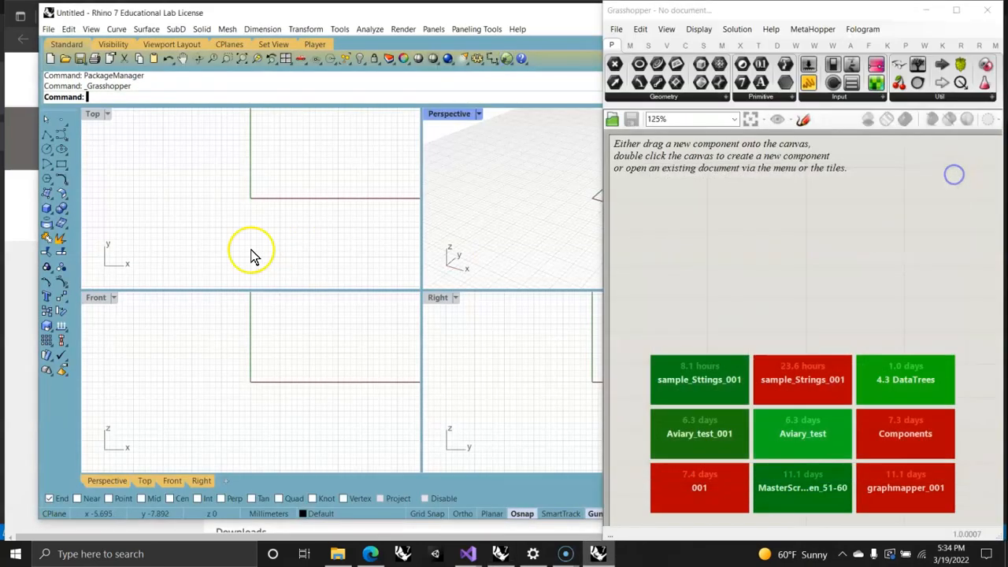
drag(351, 19, 2, 3)
drag(229, 273, 228, 544)
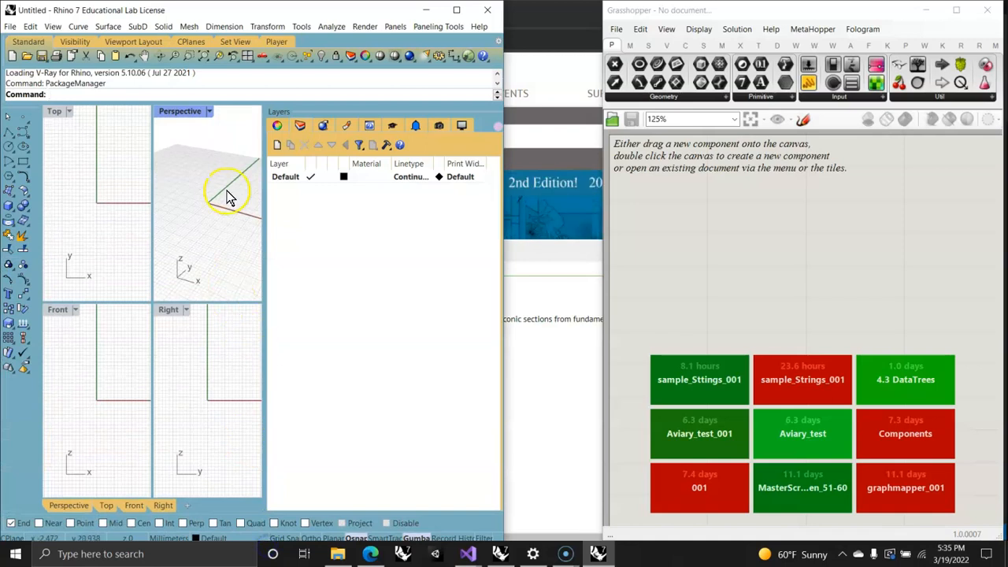
Step: Maximize the Perspective viewport across the Rhino window and widen the Grasshopper window
double_click(173, 114)
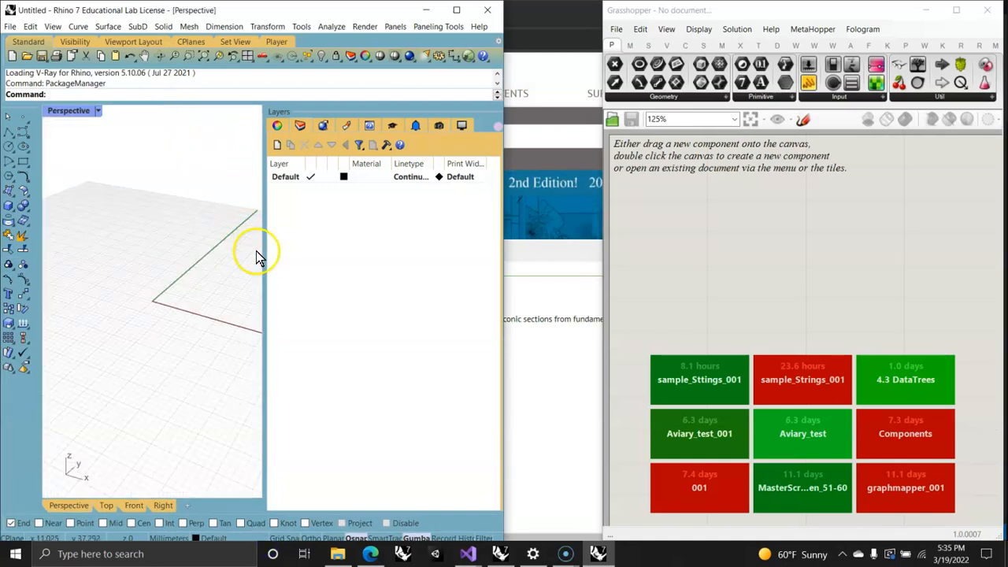
drag(265, 255, 476, 277)
drag(605, 290, 464, 279)
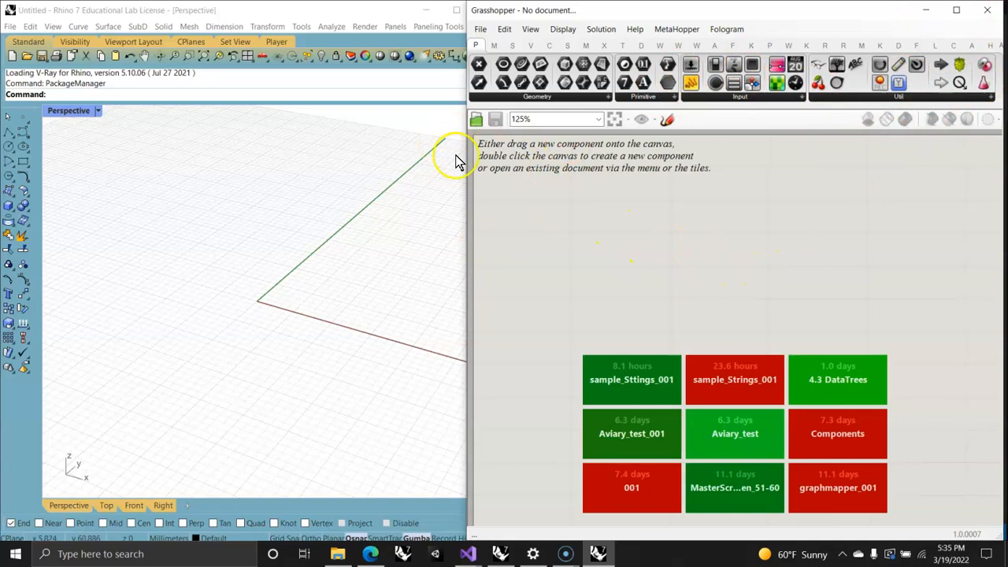
drag(465, 196, 422, 196)
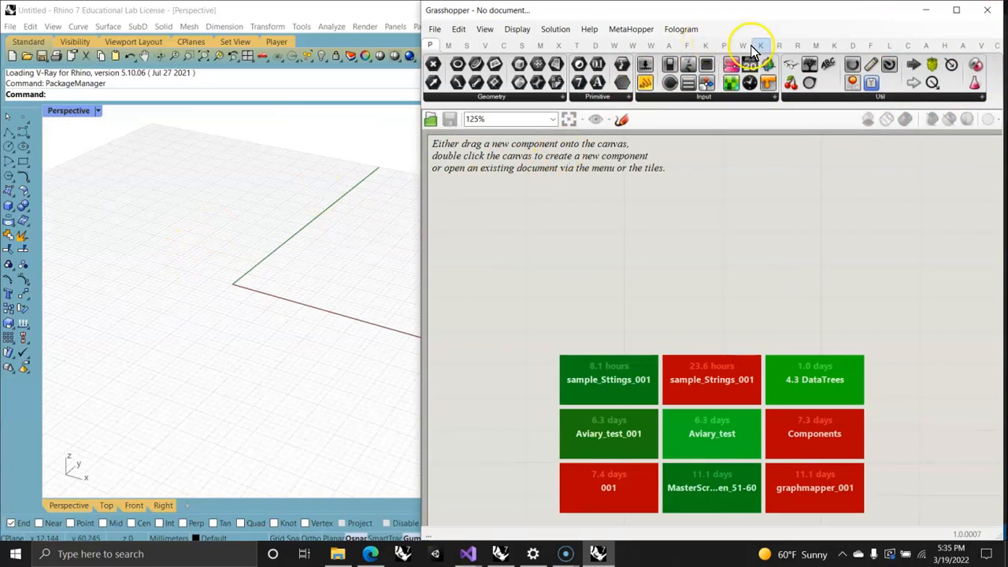
Step: Place The Dominion's Inner Tangents component and a Bifocals component that labels components on the canvas, keeping them clear of each other
click(850, 48)
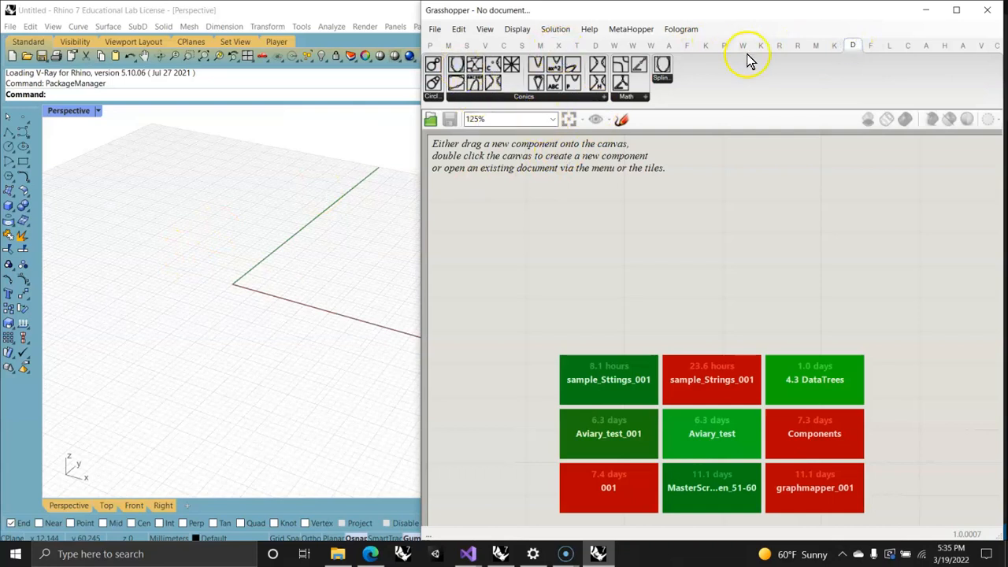
drag(435, 67, 493, 203)
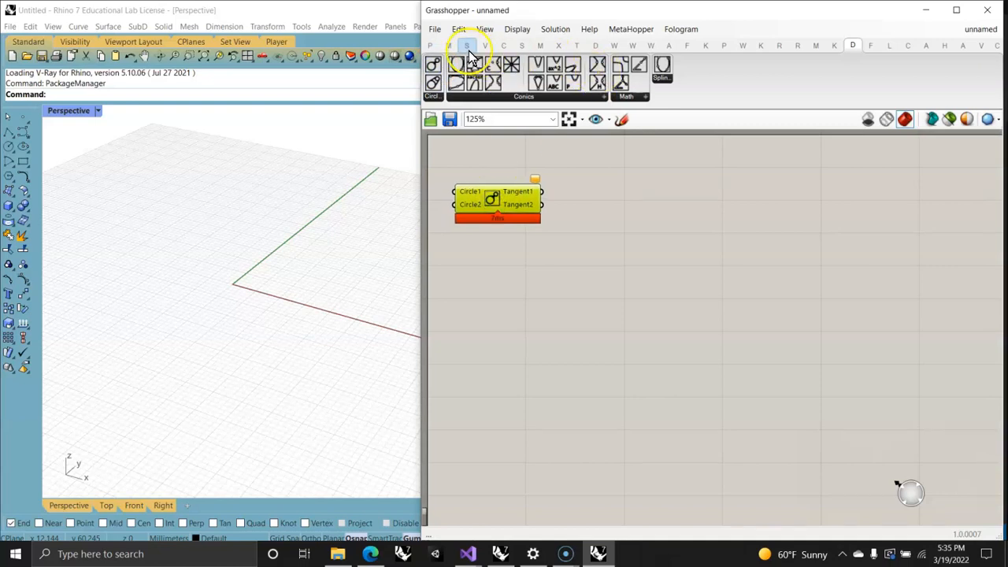
click(430, 45)
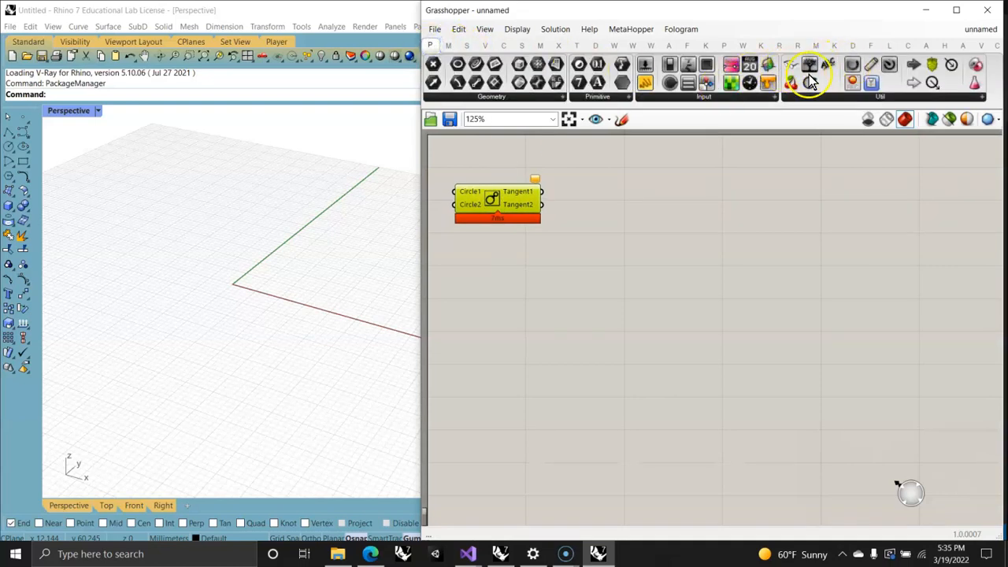
drag(790, 65, 462, 151)
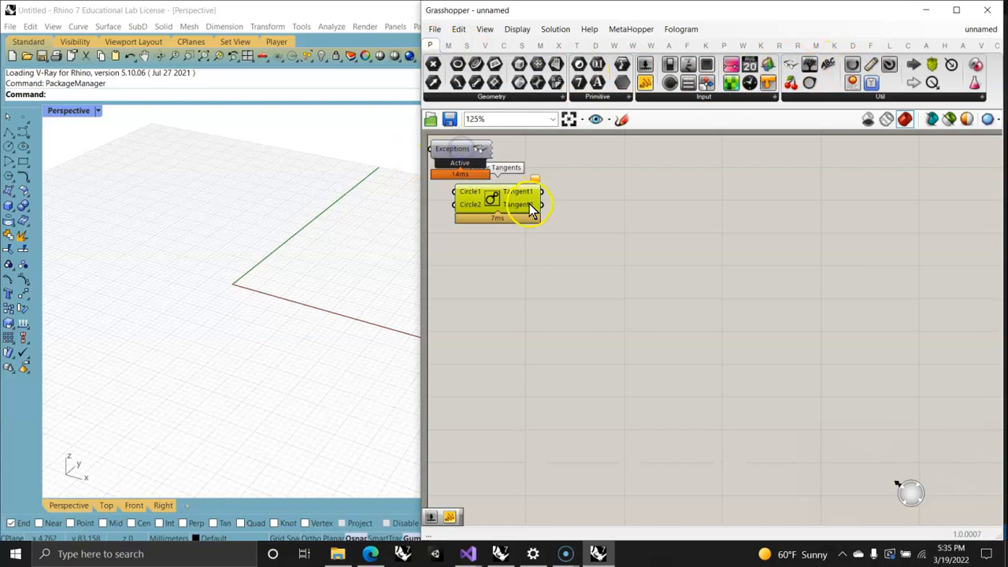
drag(532, 209, 573, 245)
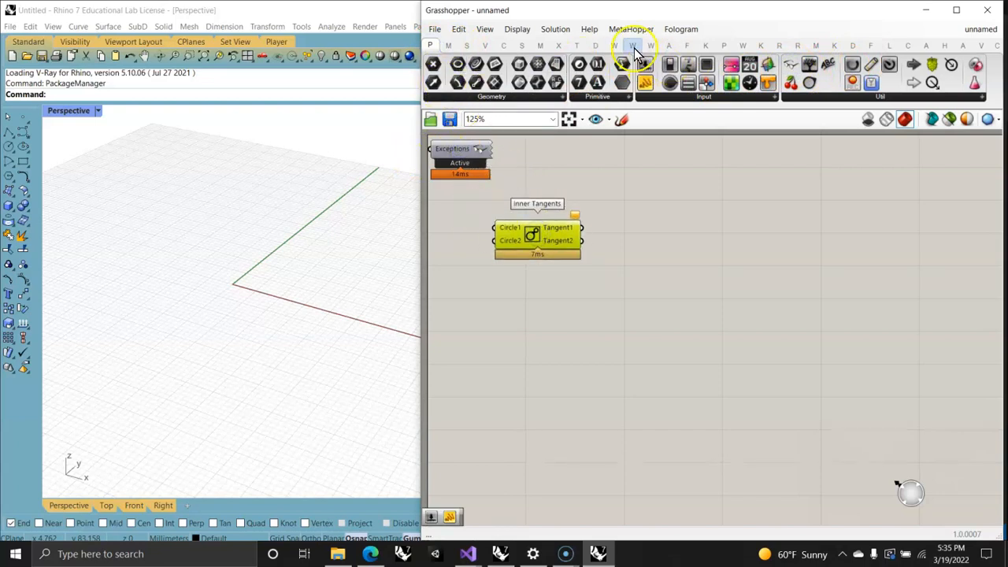
Step: Add an Outer Tangents component below Inner Tangents and shift both together to free canvas space ahead of their inputs
click(852, 44)
drag(435, 83, 542, 306)
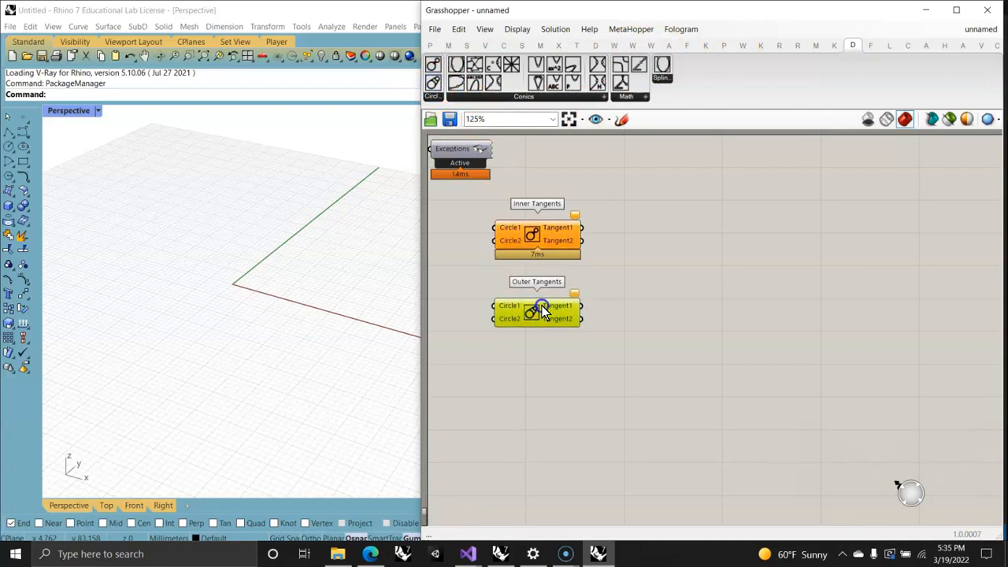
drag(587, 335, 489, 234)
mouse_move(682, 305)
right_down()
mouse_move(625, 286)
mouse_move(696, 313)
mouse_move(795, 295)
right_up()
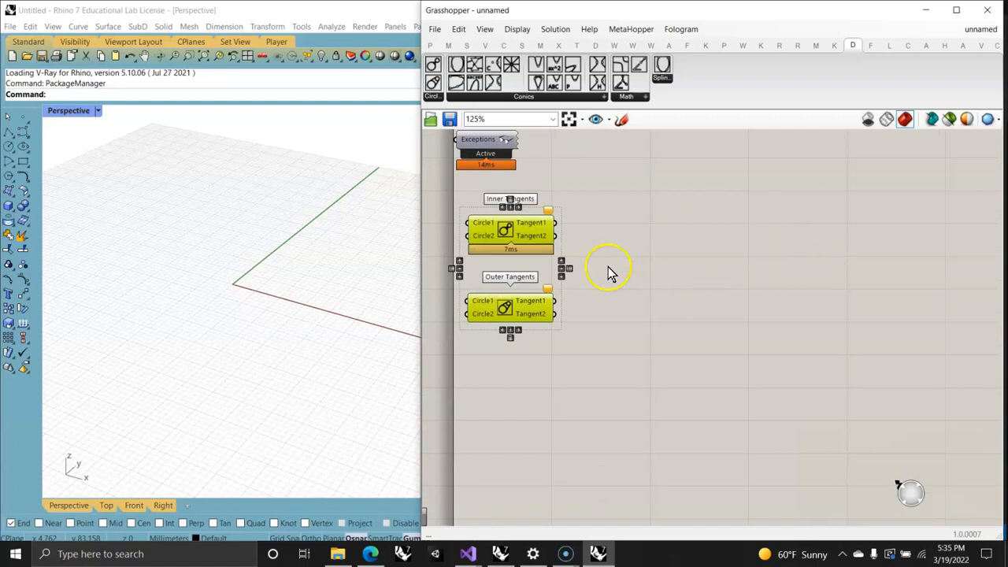
drag(590, 349, 439, 228)
drag(522, 234, 822, 237)
right_drag(623, 304, 585, 273)
Step: Place two Circle components with Plane and Radius inputs on the canvas ahead of the tangent components
click(503, 44)
drag(787, 66, 555, 288)
click(666, 220)
click(647, 347)
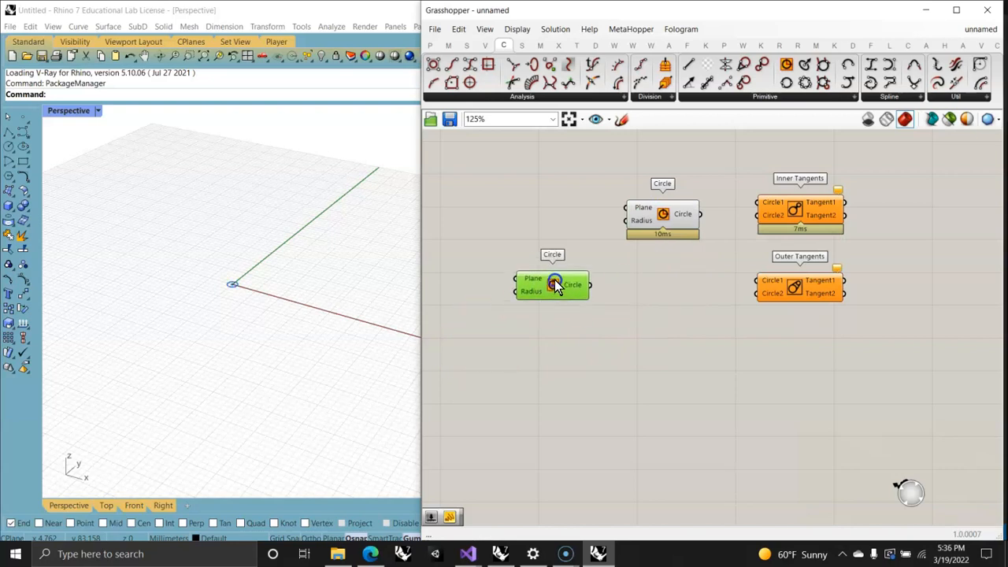
right_drag(633, 338, 683, 337)
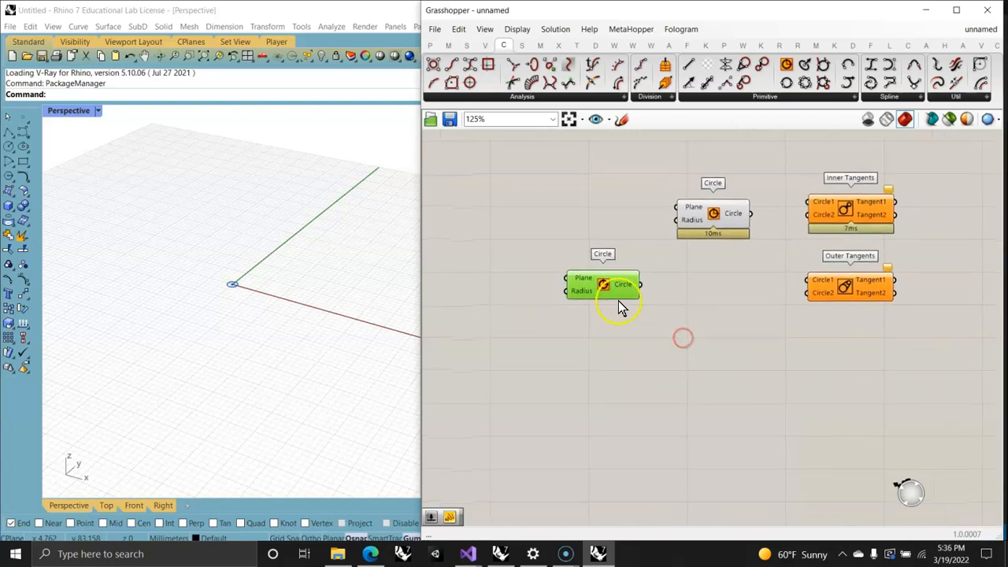
Step: Widen the Grasshopper window further and place a Range component ahead of the upper Circle component
click(468, 45)
click(622, 100)
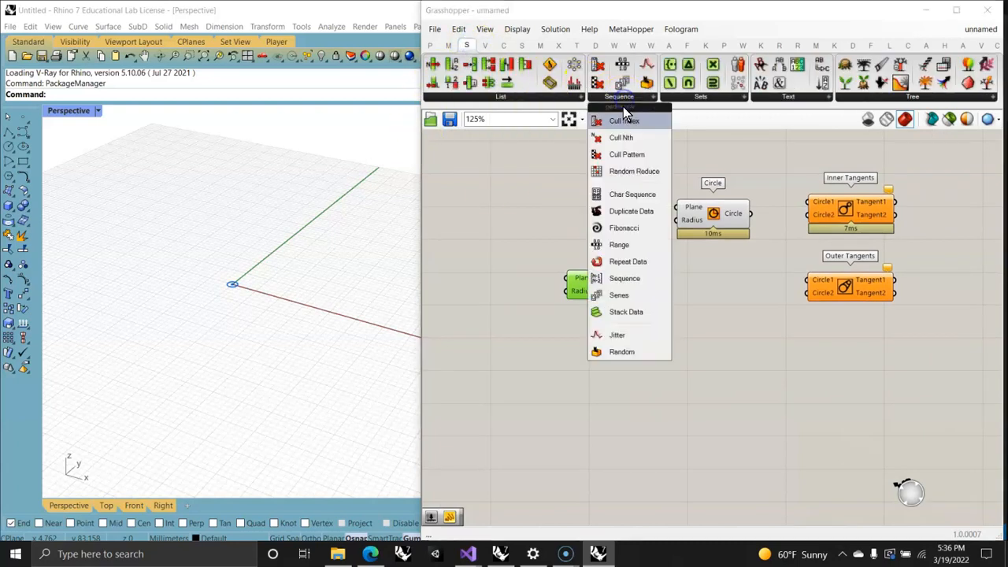
drag(418, 260, 376, 263)
click(598, 101)
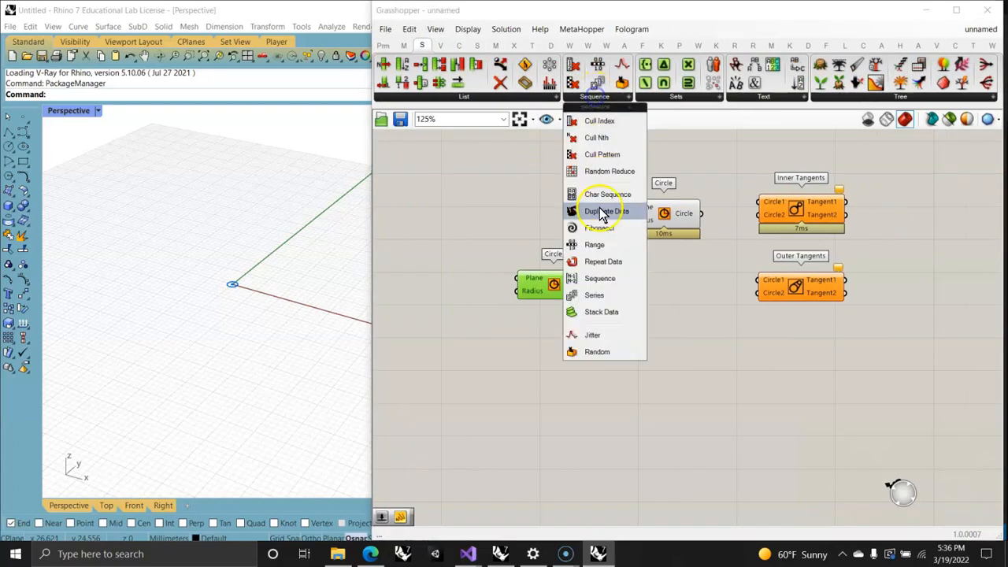
drag(595, 250, 542, 208)
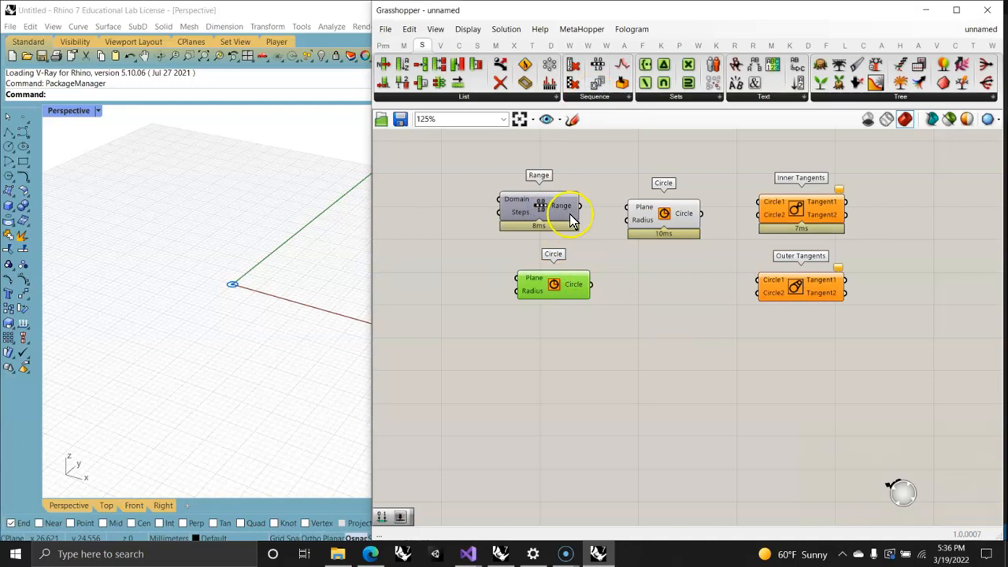
Step: Feed the Range into the upper Circle's Radius, and add a duplicate Range feeding the lower Circle's Radius
drag(581, 206, 628, 219)
drag(560, 211, 513, 291)
right_drag(473, 322, 629, 331)
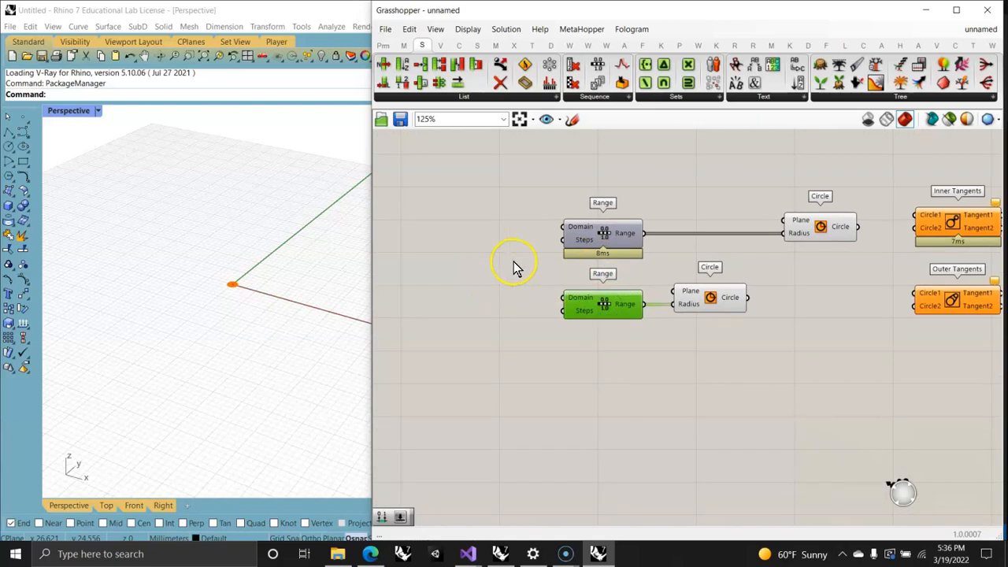
Step: Add two Construct Domain components, each feeding the Domain input of one of the two Range components
click(403, 45)
drag(383, 65, 564, 300)
right_drag(524, 299, 658, 351)
Step: Add a panel containing 1 and connect it to the Domain start of the upper Construct Domain
double_click(503, 252)
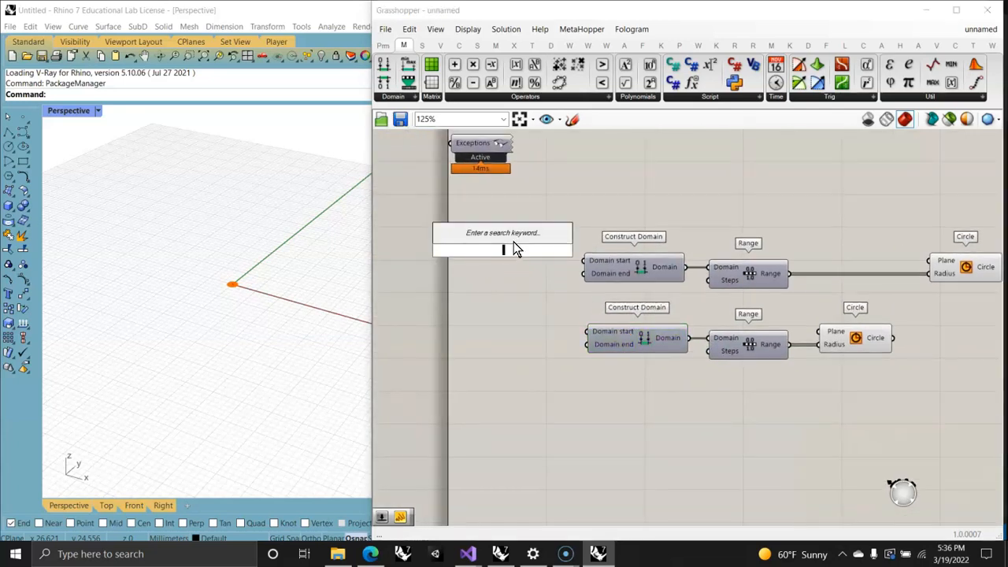
text("1)
key(Return)
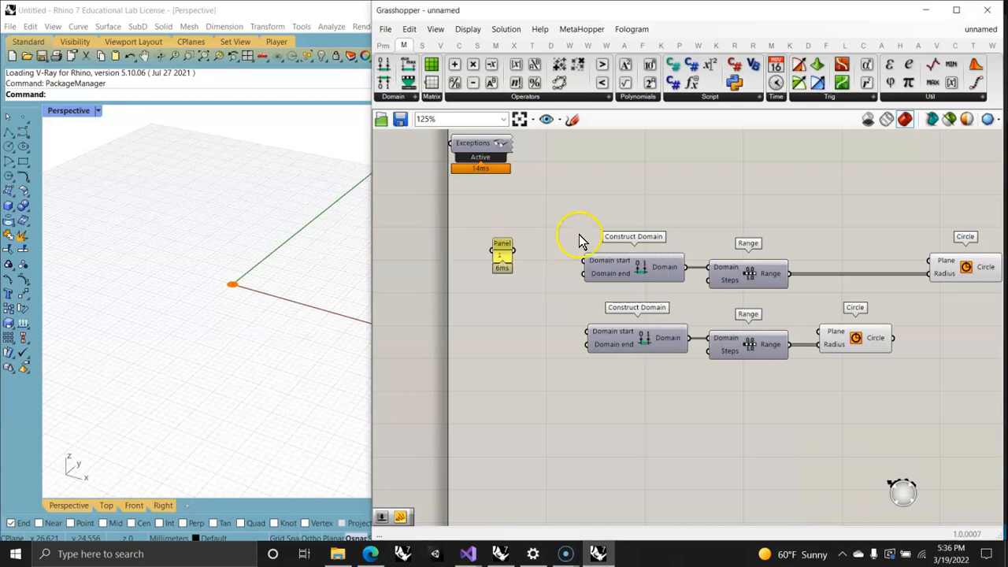
mouse_move(509, 260)
mouse_down()
mouse_move(564, 261)
mouse_move(522, 262)
mouse_up()
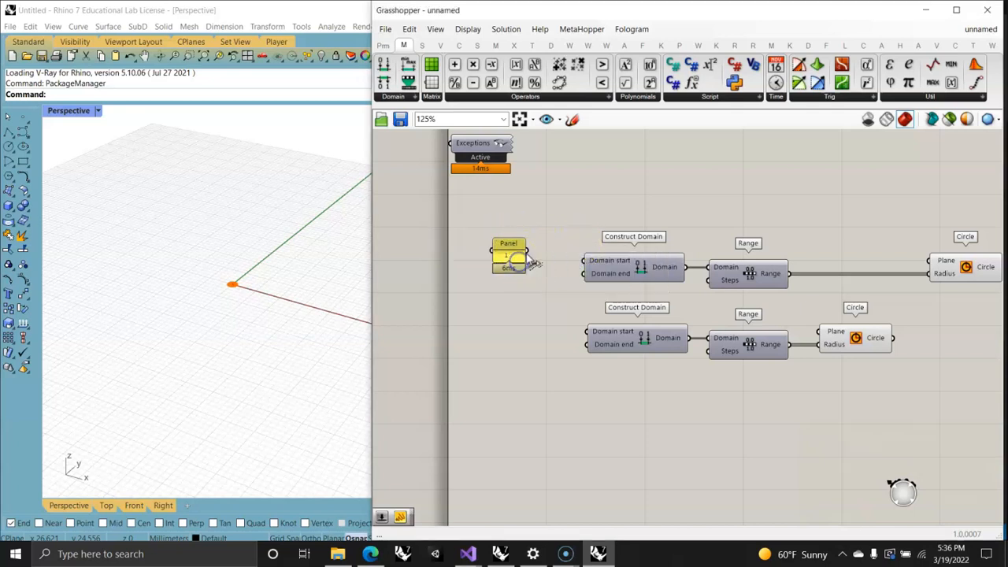
Step: Add a number slider set to 2.55 and connect it to the upper Domain end and the lower Domain start
double_click(505, 318)
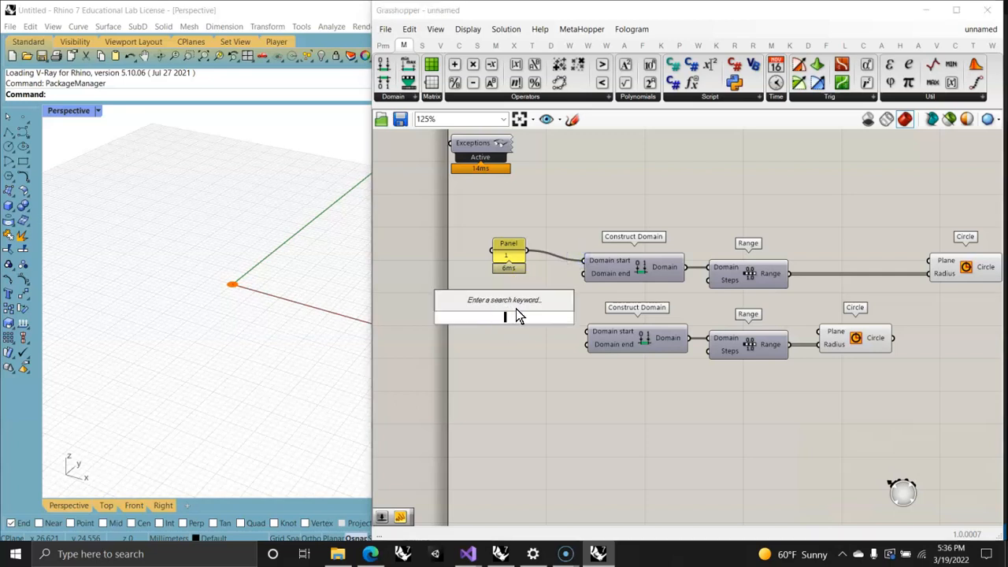
text(0.25)
key(Return)
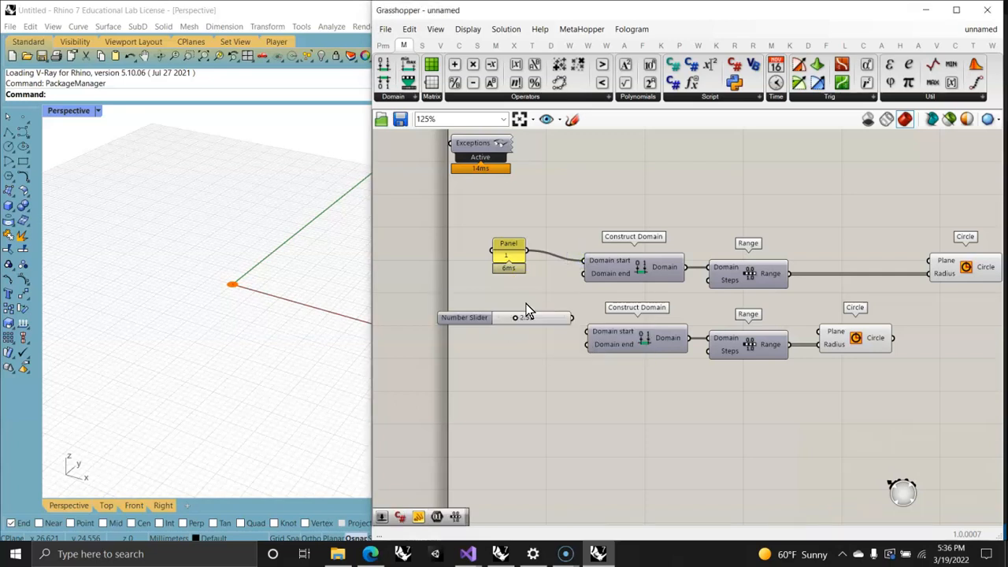
drag(552, 325, 581, 275)
drag(583, 329, 584, 331)
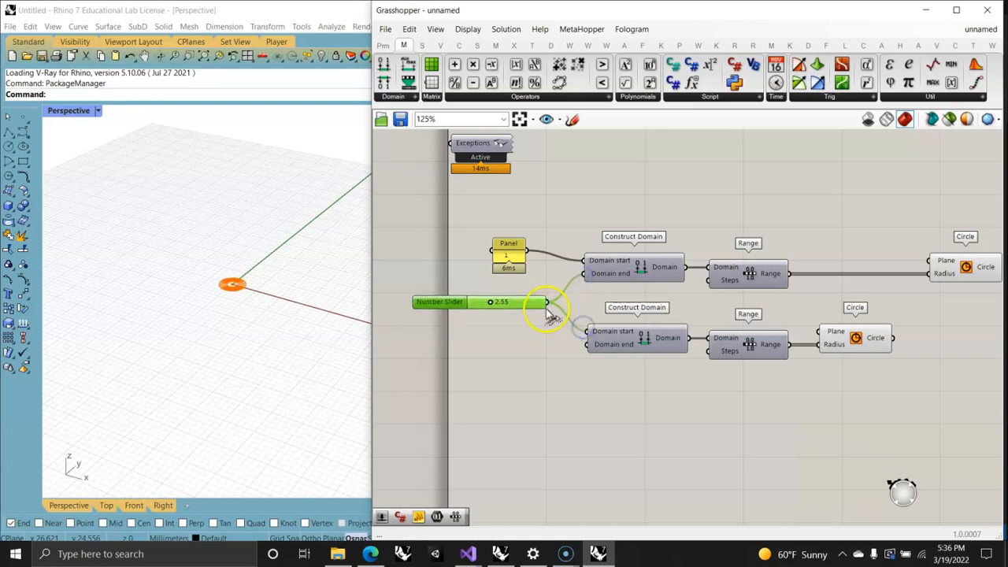
Step: Add a panel containing 20 and connect it to the Domain end of the lower Construct Domain
double_click(516, 352)
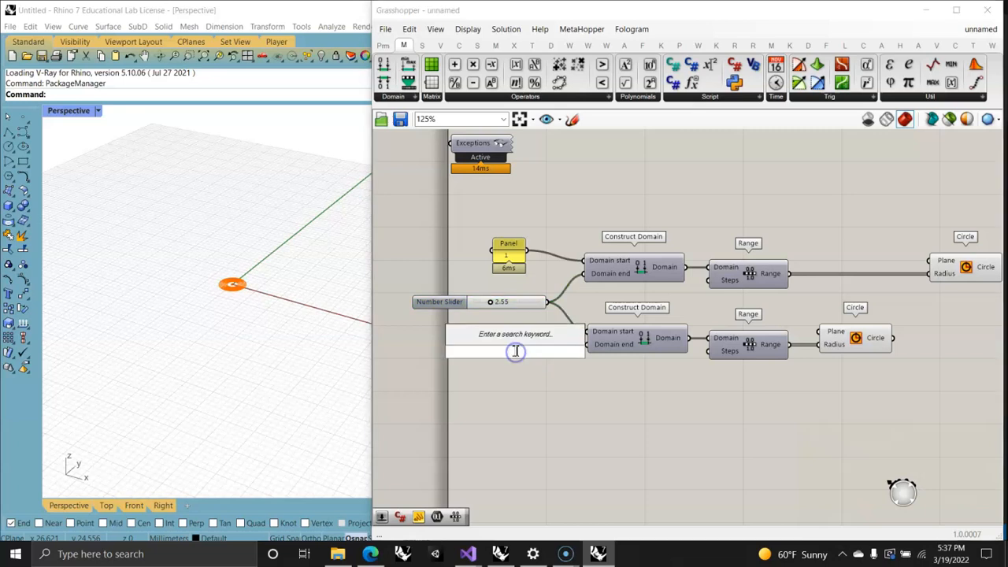
text(panel)
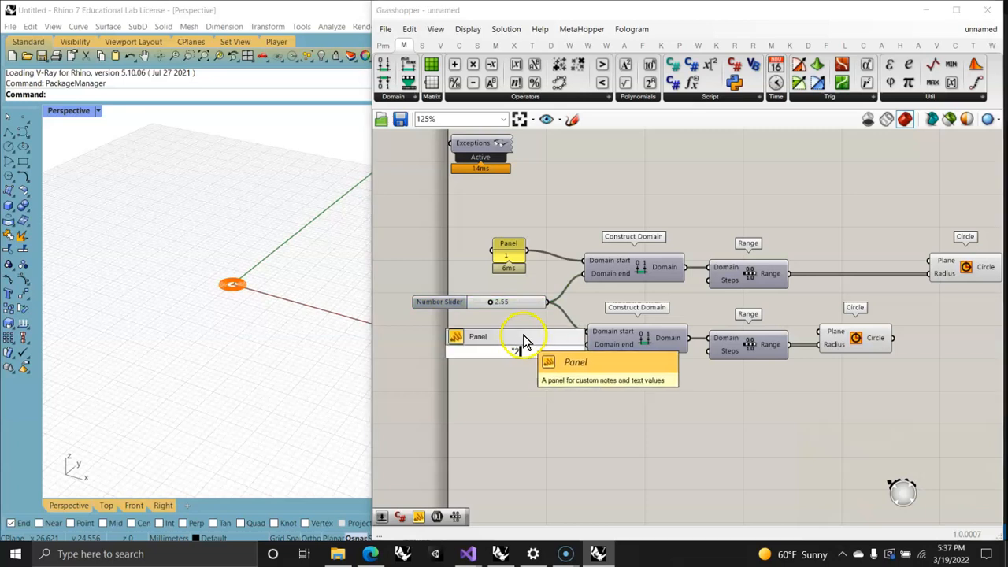
click(526, 348)
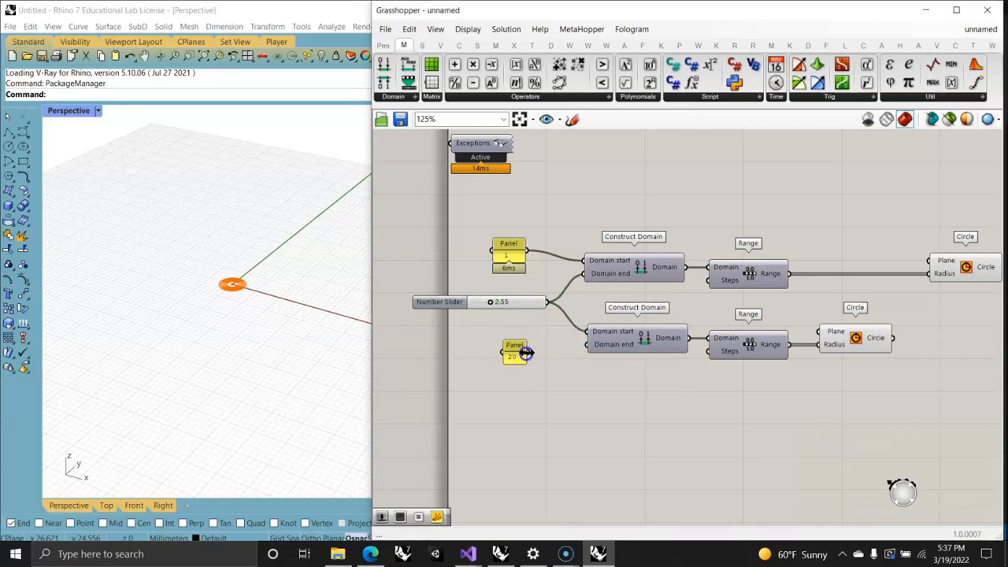
drag(536, 357, 587, 345)
Step: Select the upper and lower Circle components in turn to compare their highlighted circle sets in the Rhino viewport
click(847, 337)
right_drag(942, 310, 725, 314)
click(757, 266)
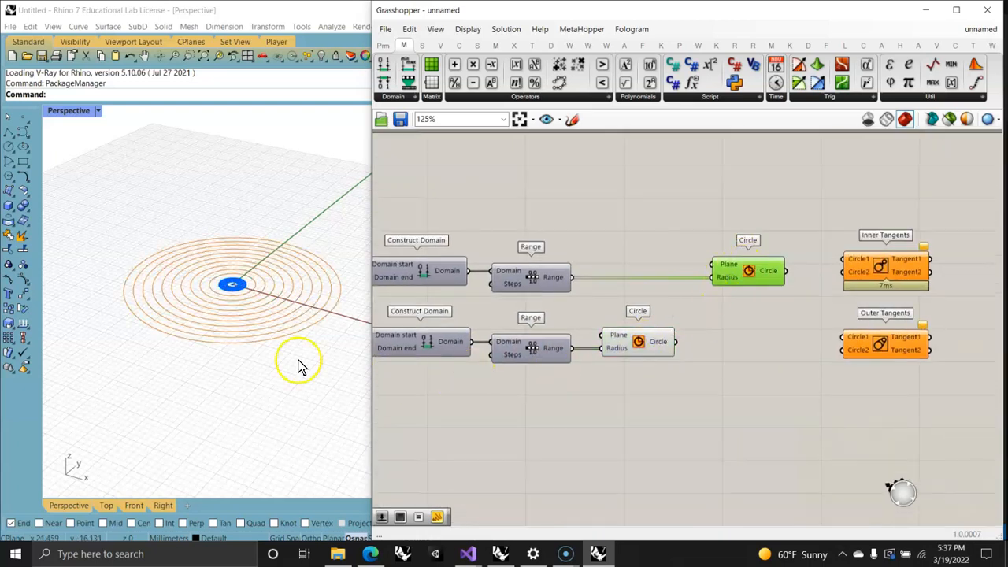
scroll(240, 300, up, 4)
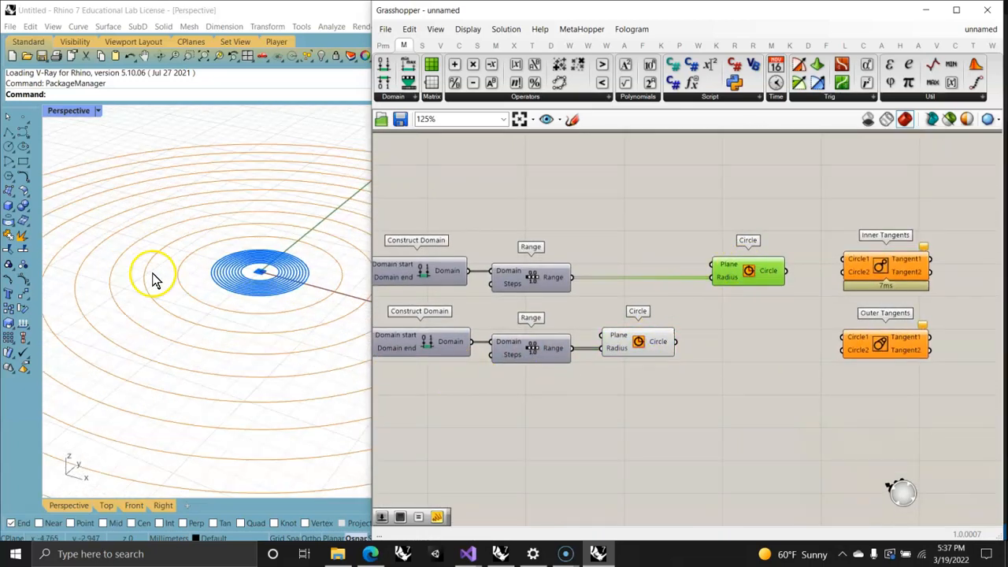
click(654, 341)
Step: Place a Move component after the lower Circle and feed that Circle's output into its Geometry input
right_drag(616, 382, 466, 341)
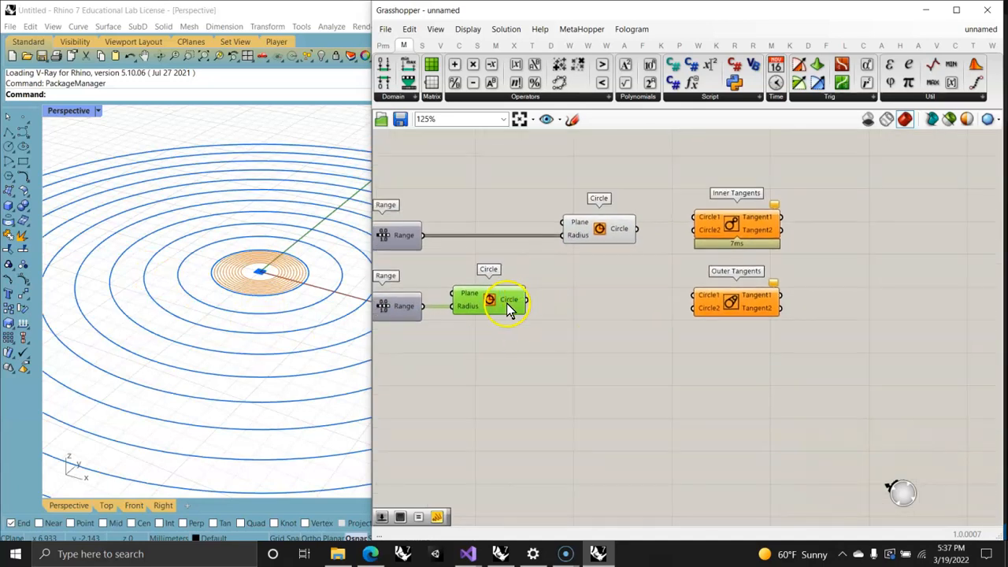
click(532, 44)
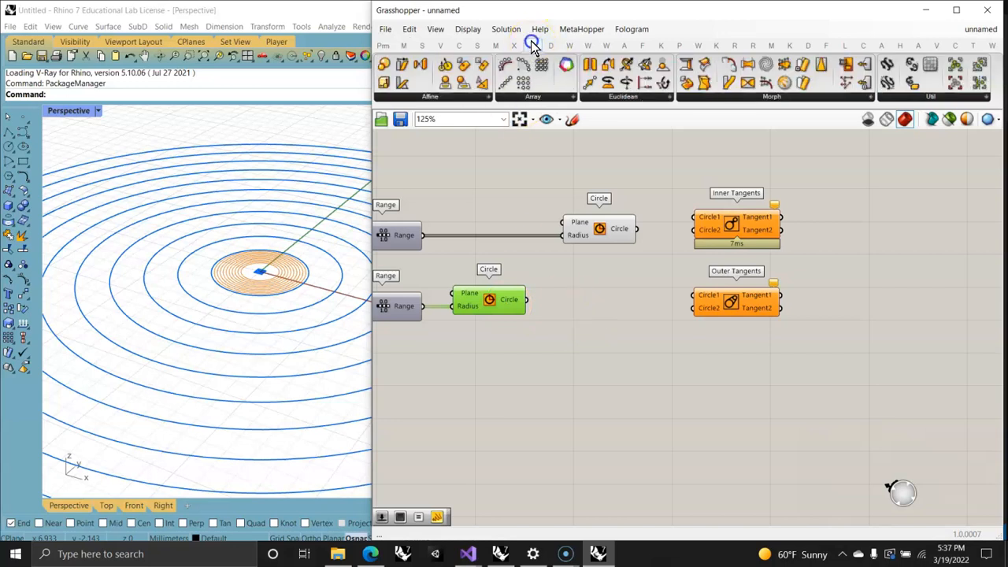
drag(587, 81, 614, 318)
drag(526, 299, 598, 326)
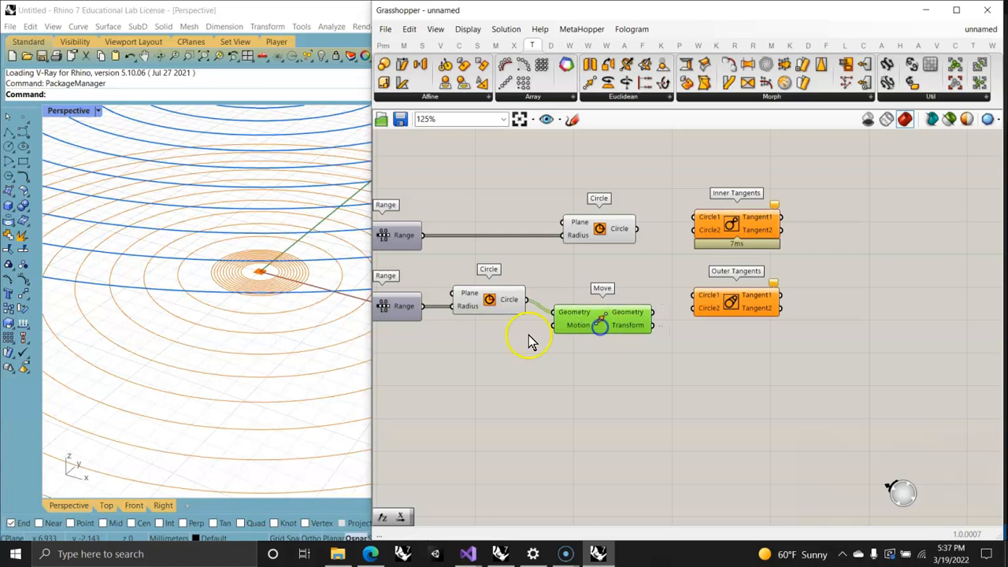
Step: Add a Unit X vector below the lower Circle, connect it to the Move's Motion input and position it clear of other components
right_drag(475, 421, 563, 378)
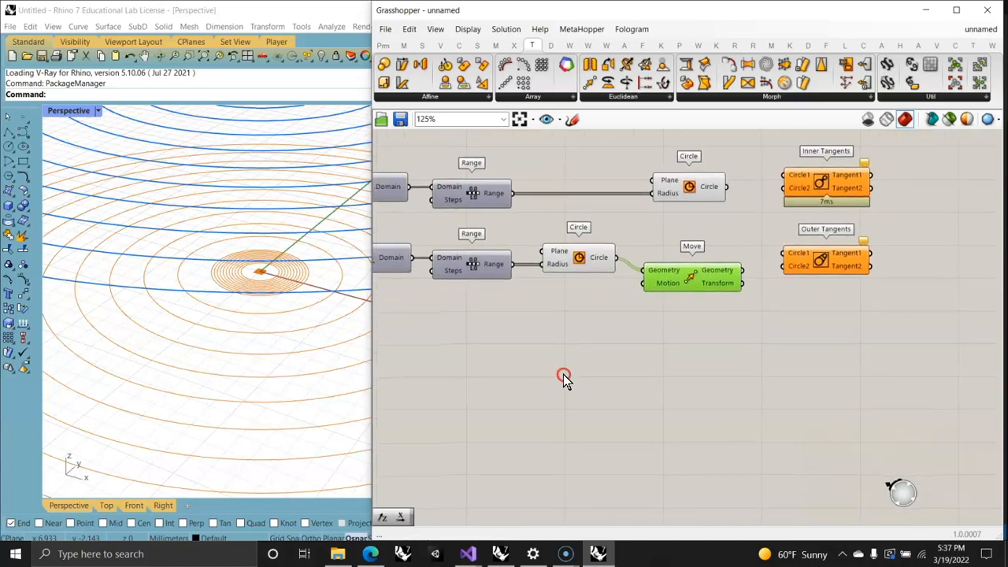
double_click(514, 334)
text(unit x)
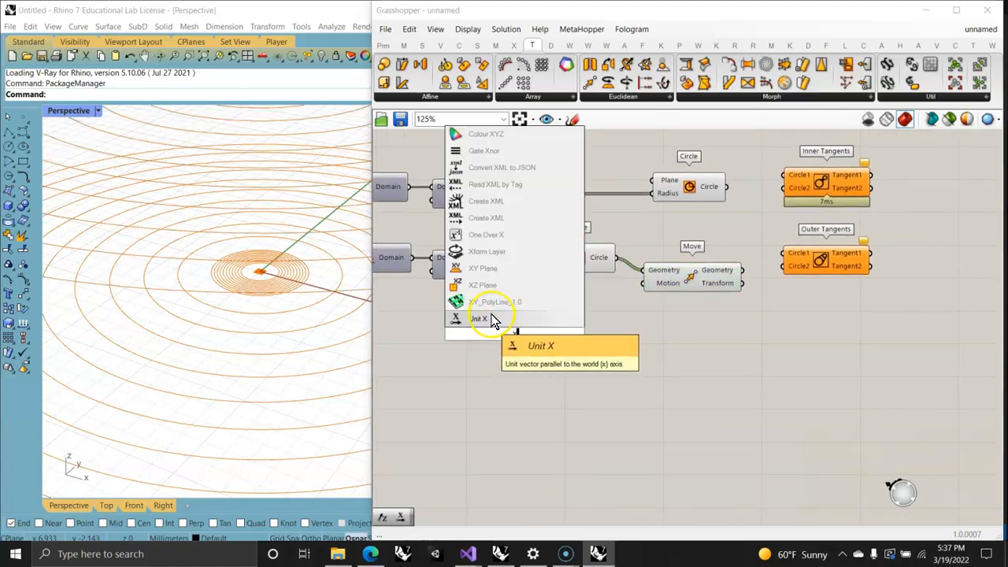
click(515, 323)
drag(565, 341, 645, 283)
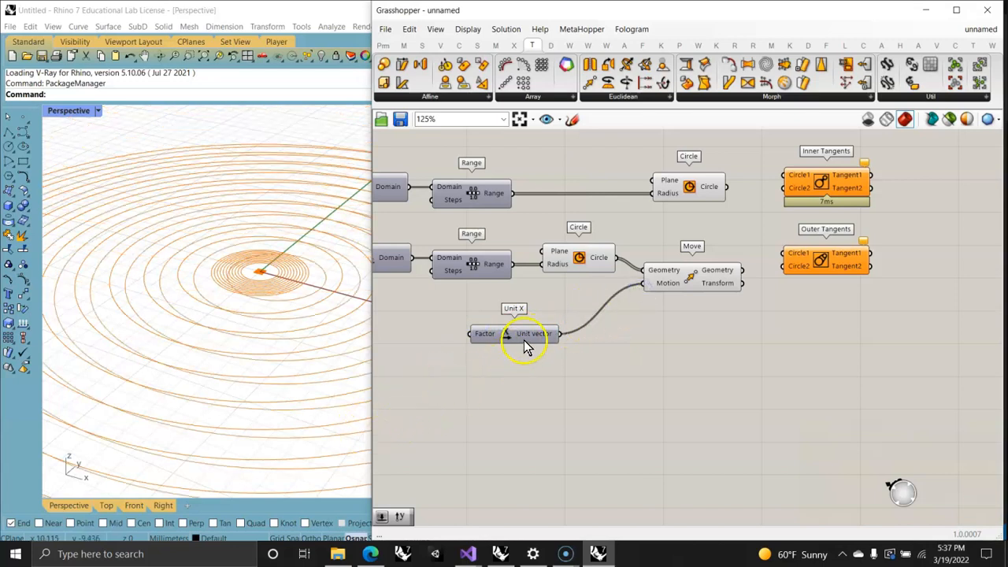
drag(527, 347, 553, 331)
Step: Add a Multiplication of the 20 panel by a new panel containing 2, and feed its result into the Unit X Factor
right_drag(496, 366, 590, 381)
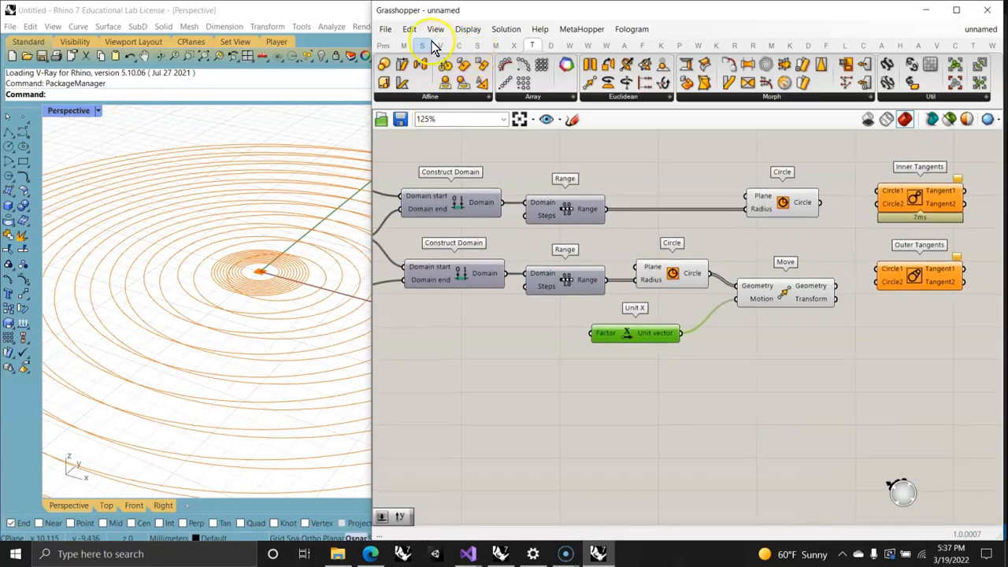
click(403, 44)
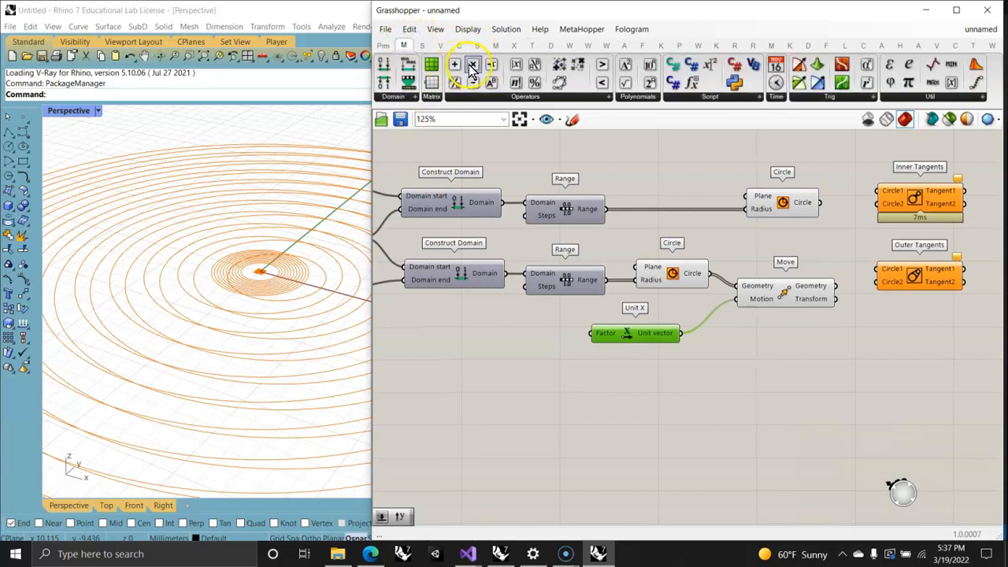
click(519, 340)
double_click(466, 403)
text("2)
key(Return)
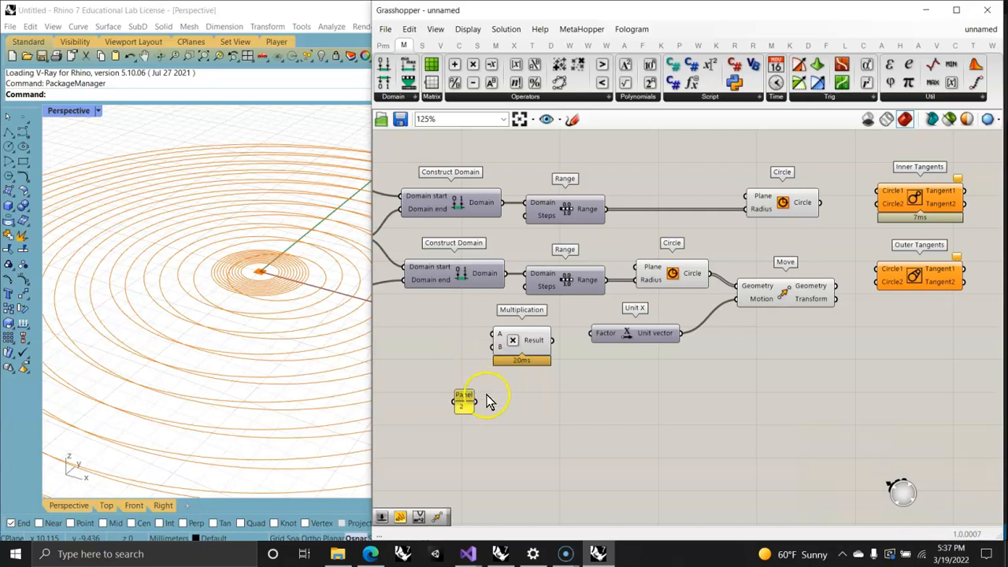
drag(486, 386, 494, 347)
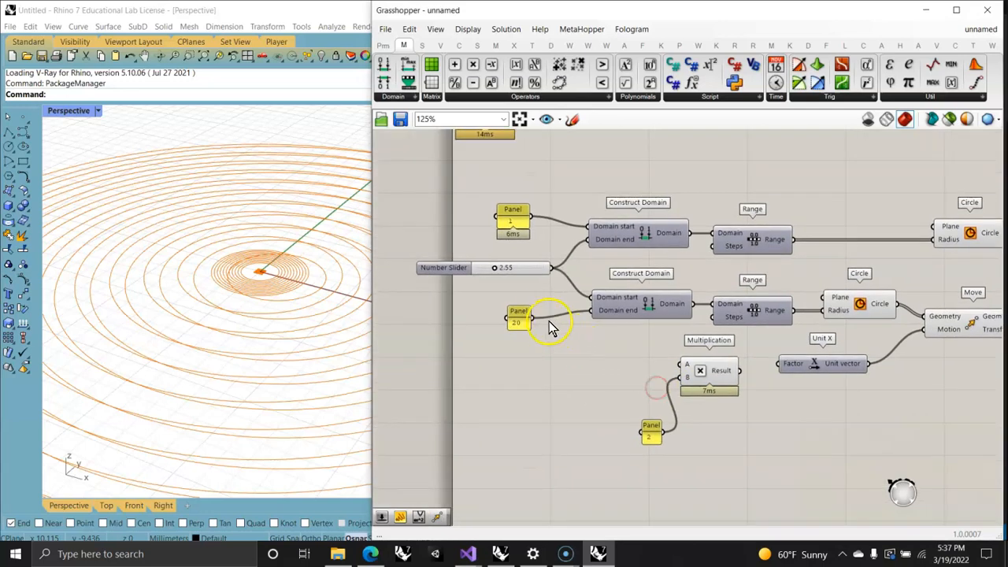
drag(532, 319, 677, 367)
drag(739, 370, 782, 363)
right_drag(815, 405, 664, 378)
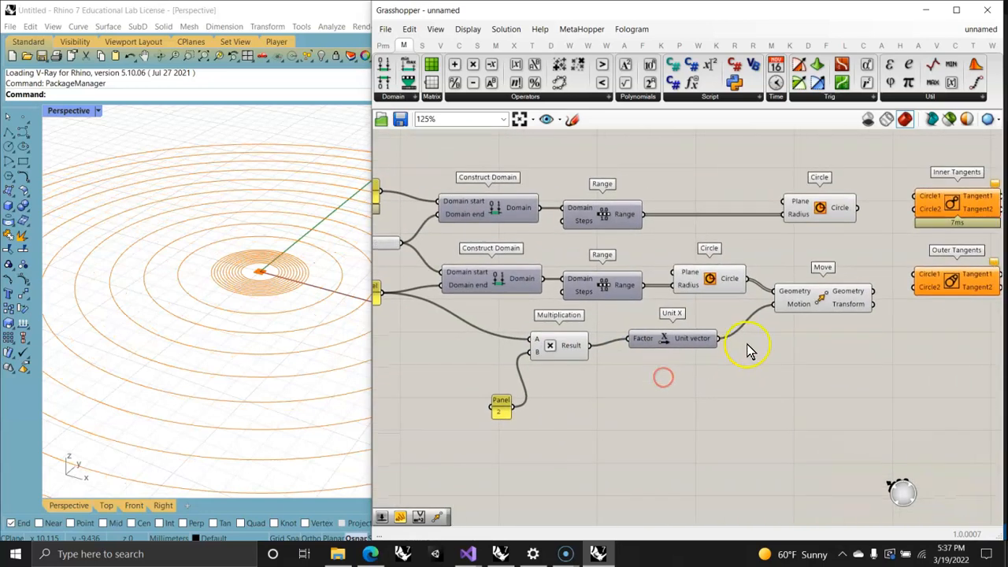
Step: Select the Move and upper Circle components in turn to check the positions of both circle sets in the viewport
click(843, 297)
scroll(268, 334, down, 5)
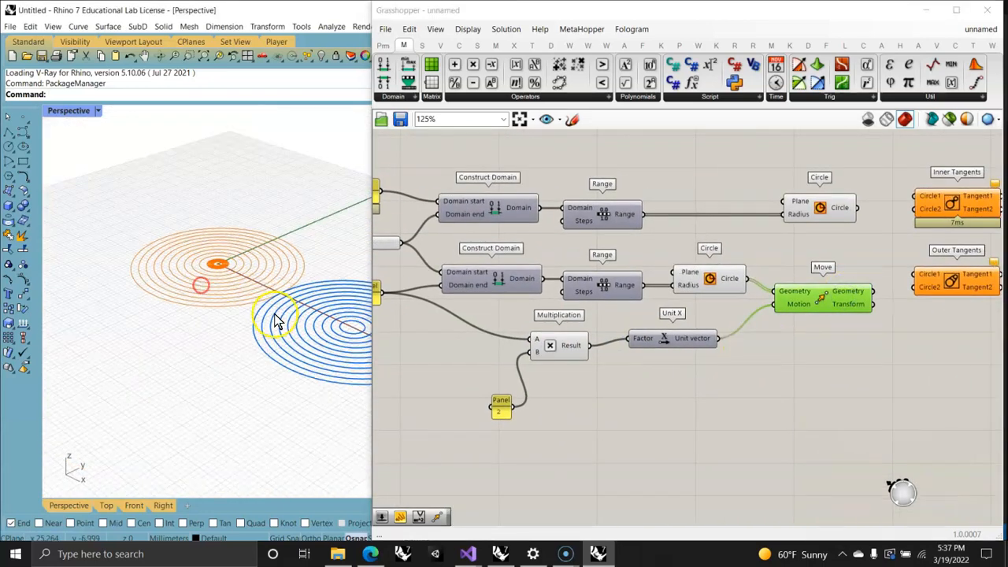
click(822, 219)
right_drag(709, 372, 601, 361)
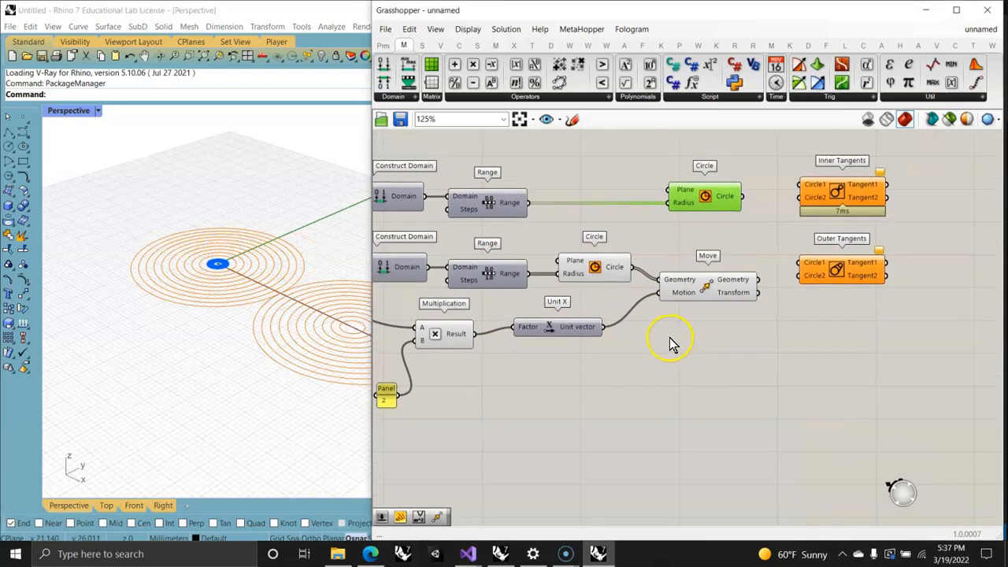
right_drag(680, 389, 593, 380)
click(638, 289)
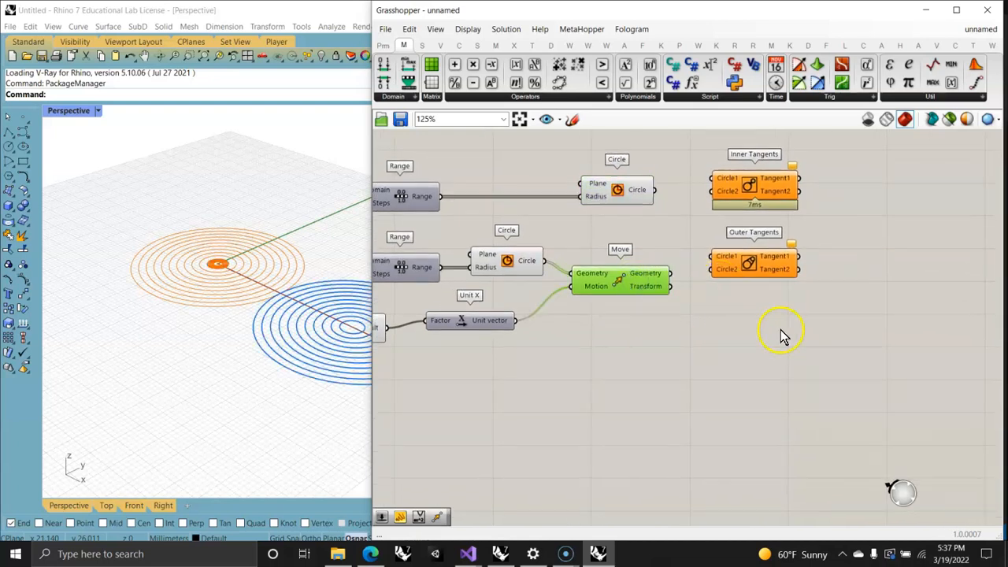
Step: Shift both tangent components and the upper Circle further along the canvas to free space after the Move component
click(816, 343)
drag(814, 327, 711, 170)
drag(758, 193, 895, 198)
drag(634, 192, 758, 191)
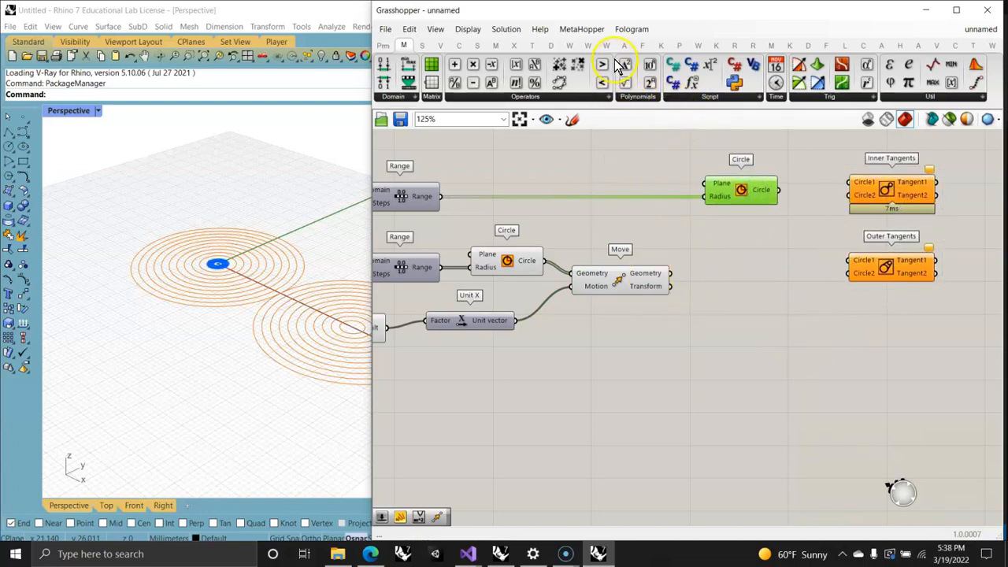
Step: Place a second Move component after the first one and feed it the already moved geometry
click(533, 46)
drag(593, 83, 749, 293)
drag(668, 278, 702, 288)
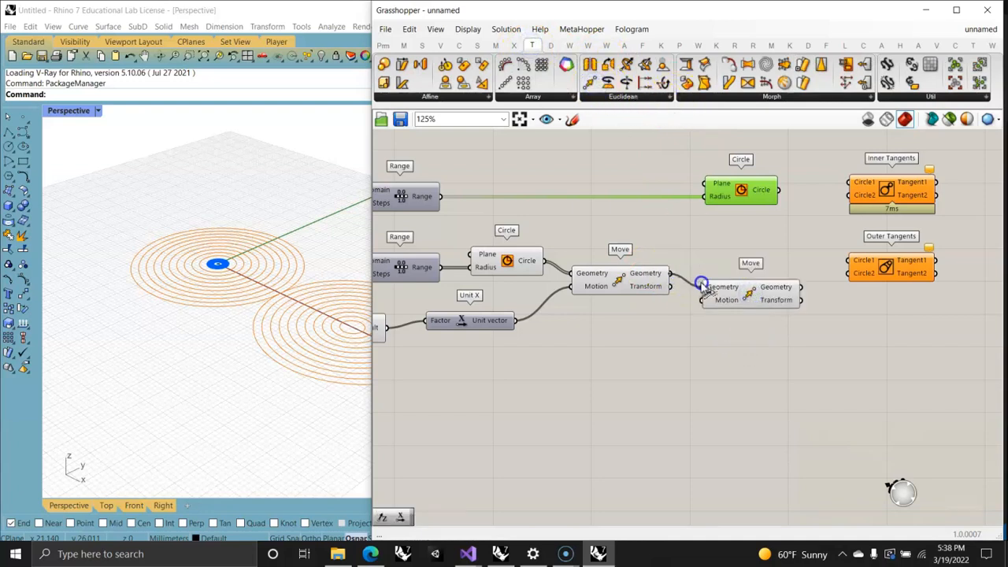
Step: Add a Unit Z vector below the first Move and connect it to the second Move's Motion input
double_click(642, 358)
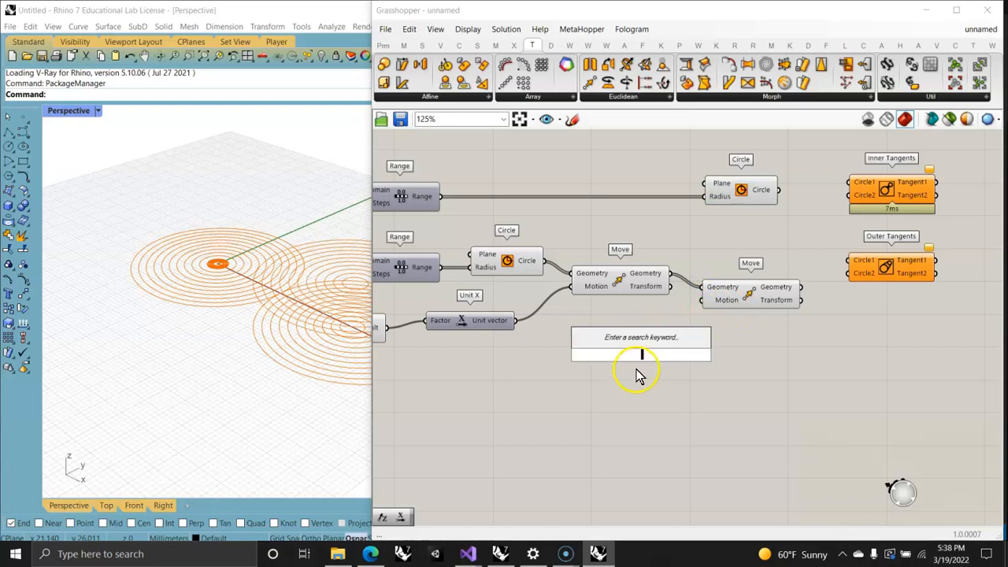
text(z)
click(638, 339)
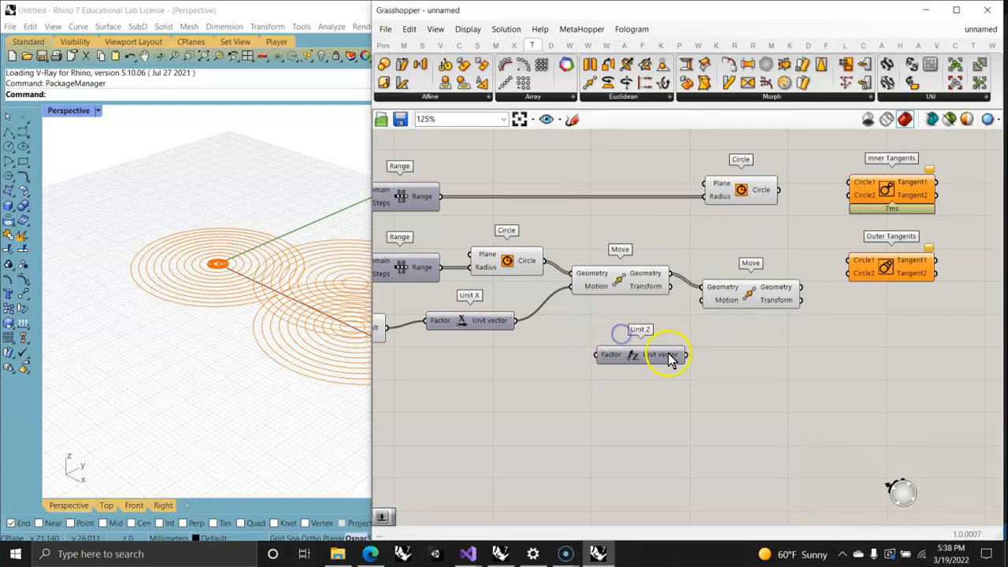
drag(687, 354, 645, 378)
Step: Add a third Range feeding the Unit Z Factor, with the Multiplication result as its Domain
right_drag(547, 461, 698, 446)
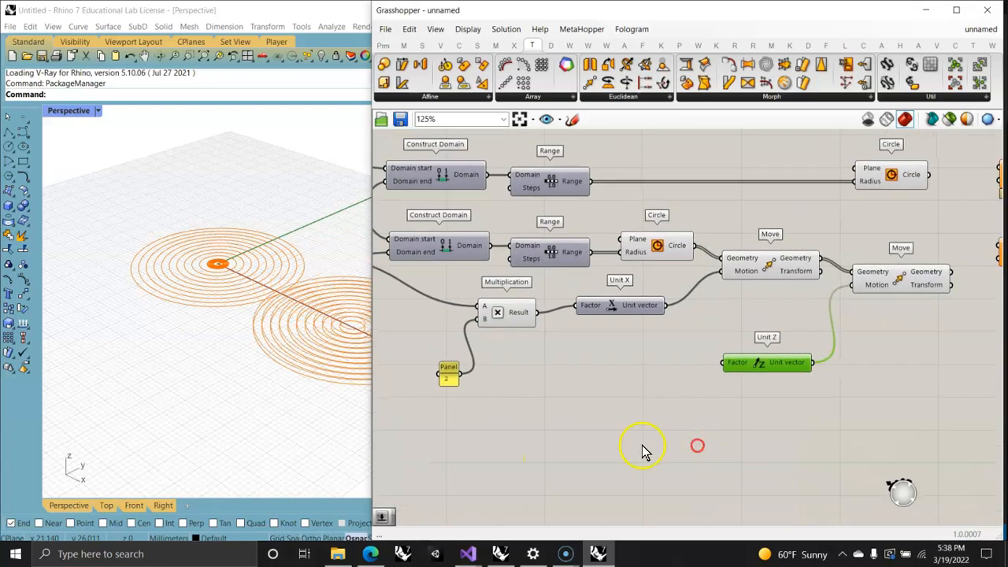
double_click(619, 384)
text(range)
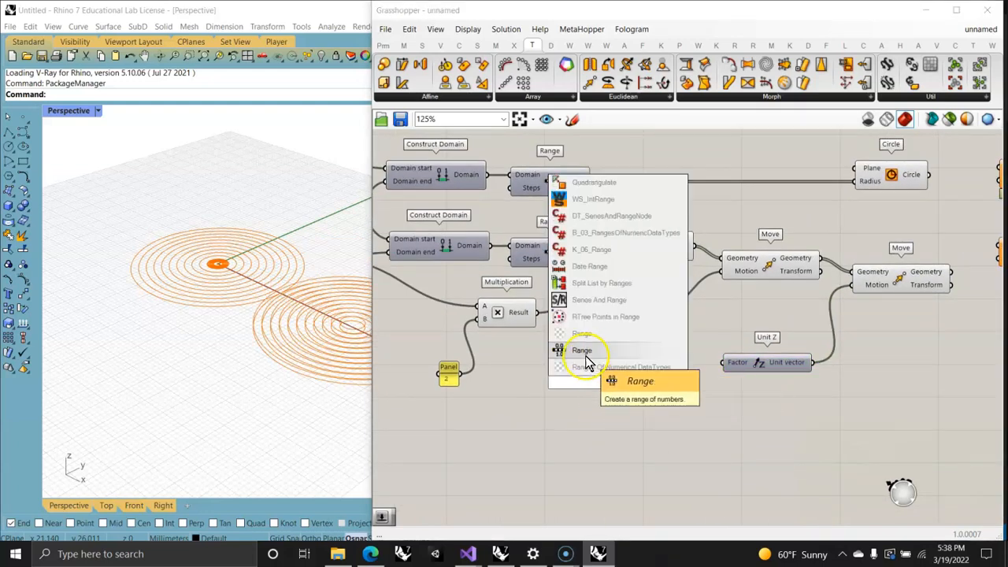
click(586, 349)
mouse_move(658, 384)
mouse_down()
mouse_move(722, 362)
mouse_move(661, 378)
mouse_up()
mouse_move(612, 438)
right_down()
mouse_move(639, 438)
mouse_move(626, 443)
right_up()
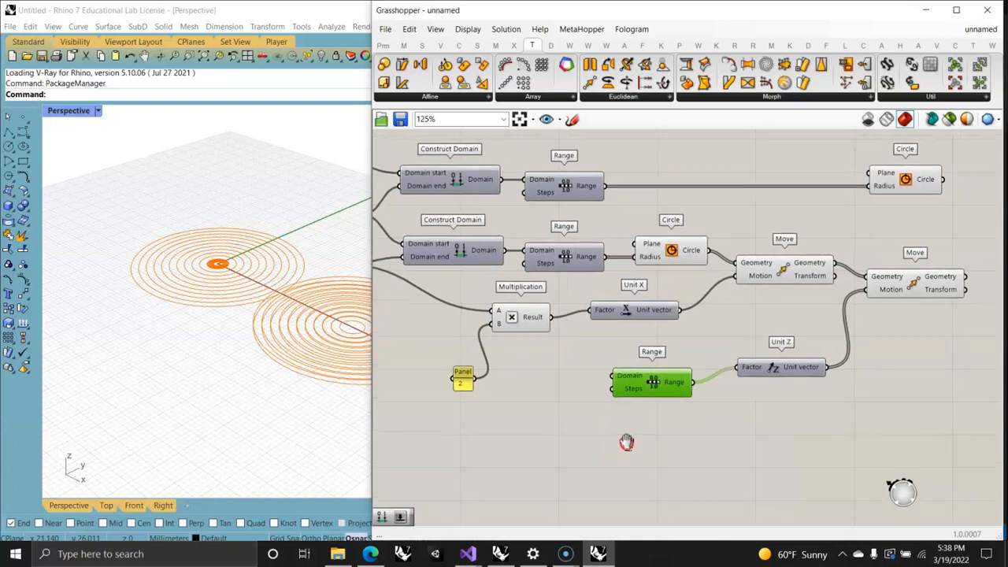
drag(554, 320, 612, 376)
Step: Add a number slider set to 5 and connect it to the Steps inputs of all three Range components
double_click(508, 438)
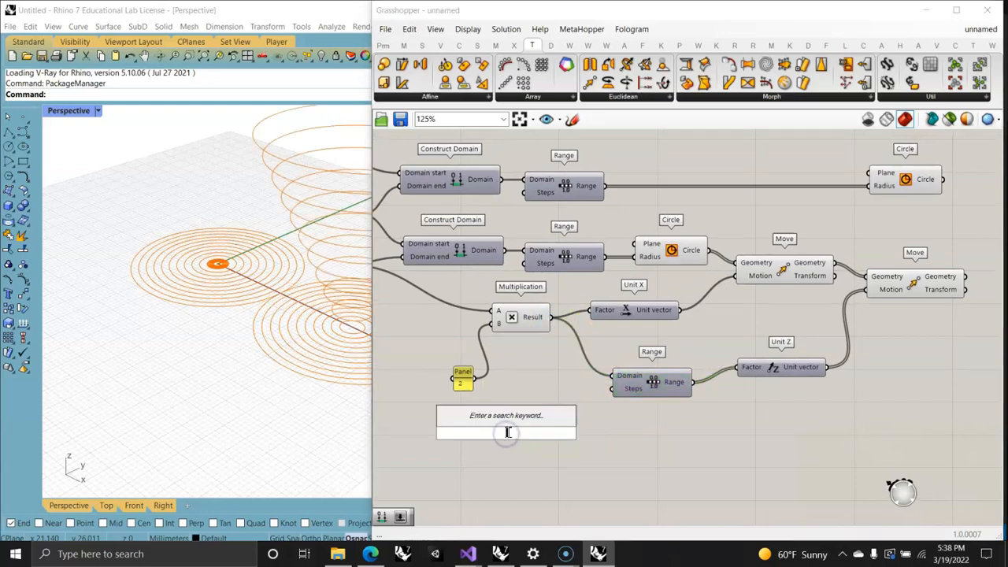
text(5)
key(Return)
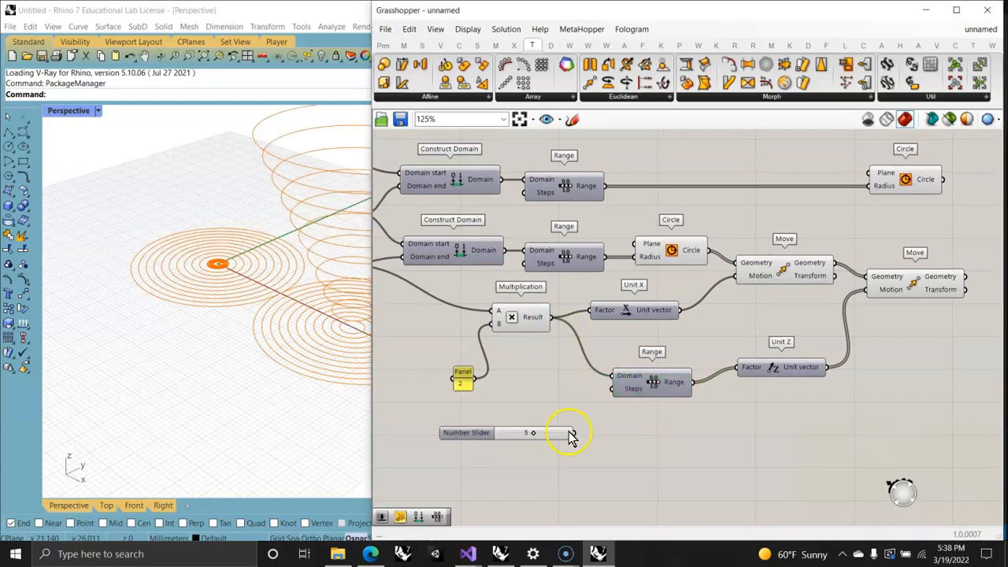
drag(576, 433, 529, 272)
drag(576, 432, 524, 191)
Step: Inspect the raised circle stack and the flat inner circles in the viewport by selecting the second Move and the upper Circle
right_drag(231, 259, 197, 277)
click(926, 288)
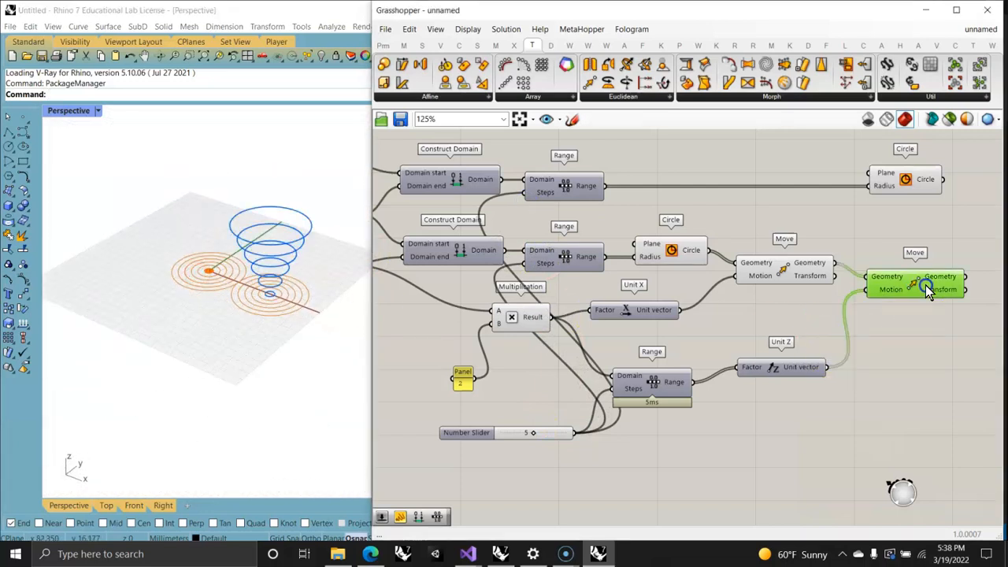
right_drag(937, 327, 731, 349)
click(708, 202)
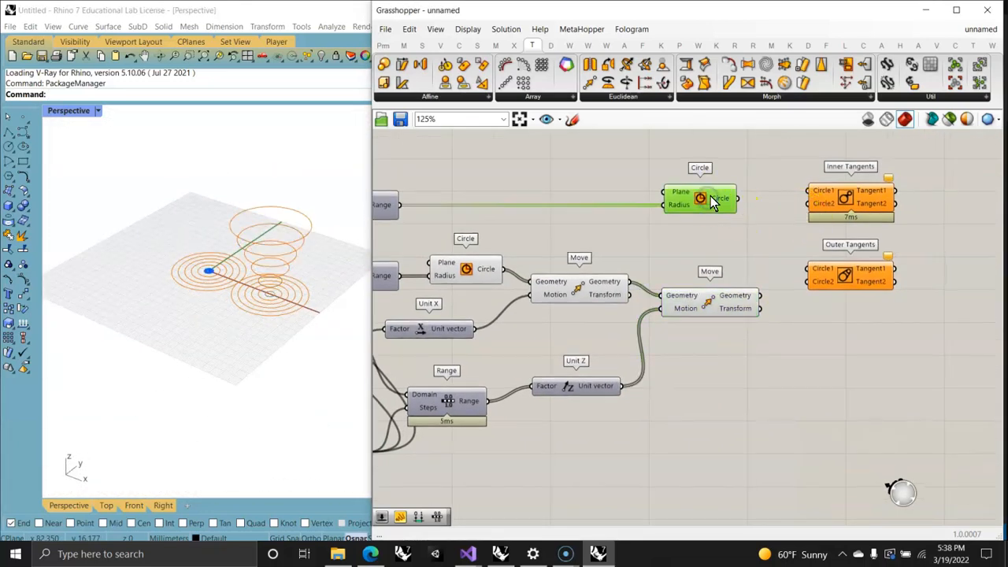
Step: Add a Jitter component, feed the Unit Z vector into its List, and connect its Values to the second Move's Motion
drag(713, 202, 733, 203)
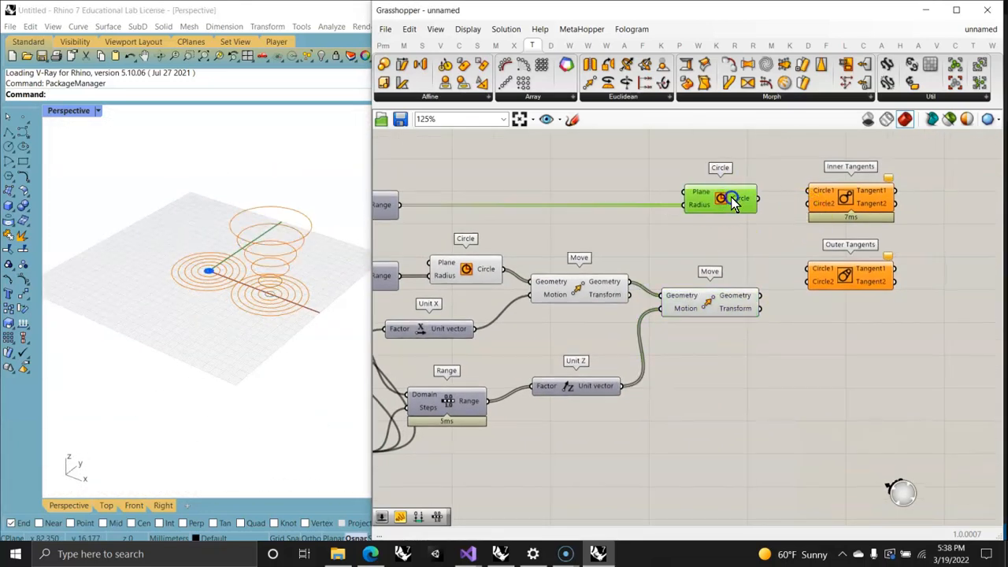
click(730, 305)
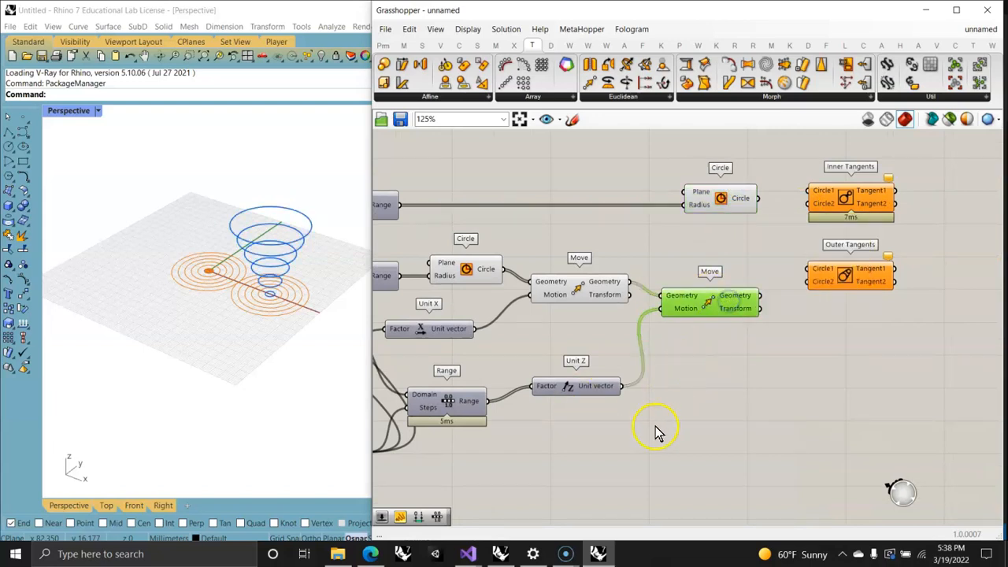
right_drag(655, 426, 596, 340)
double_click(571, 368)
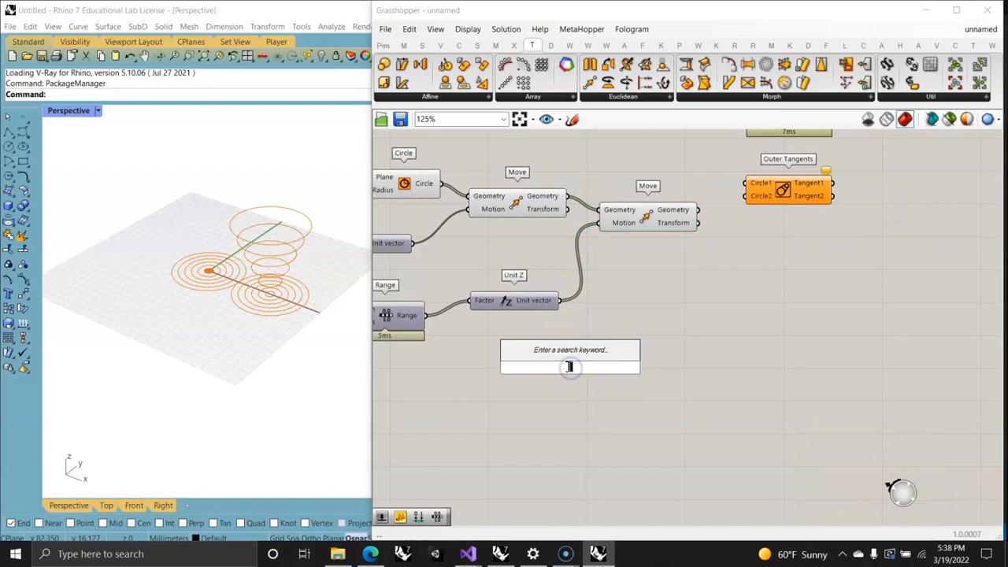
text(jitter)
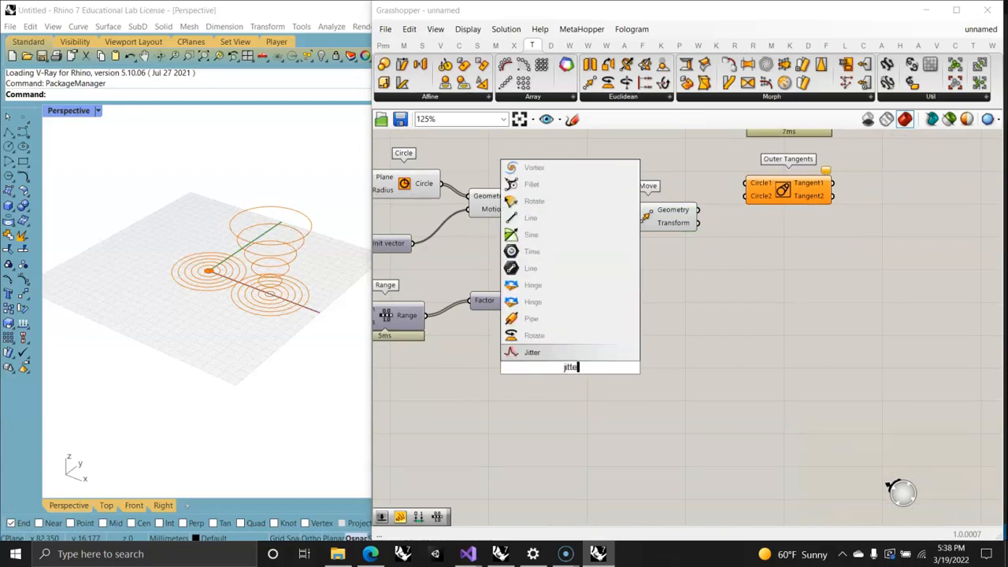
click(542, 353)
drag(565, 307, 525, 352)
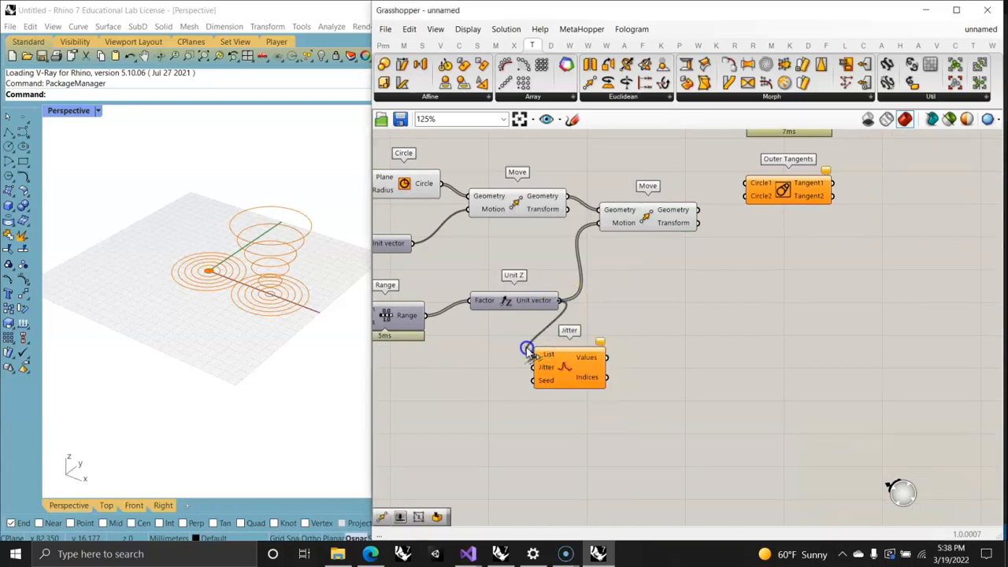
drag(609, 358, 611, 235)
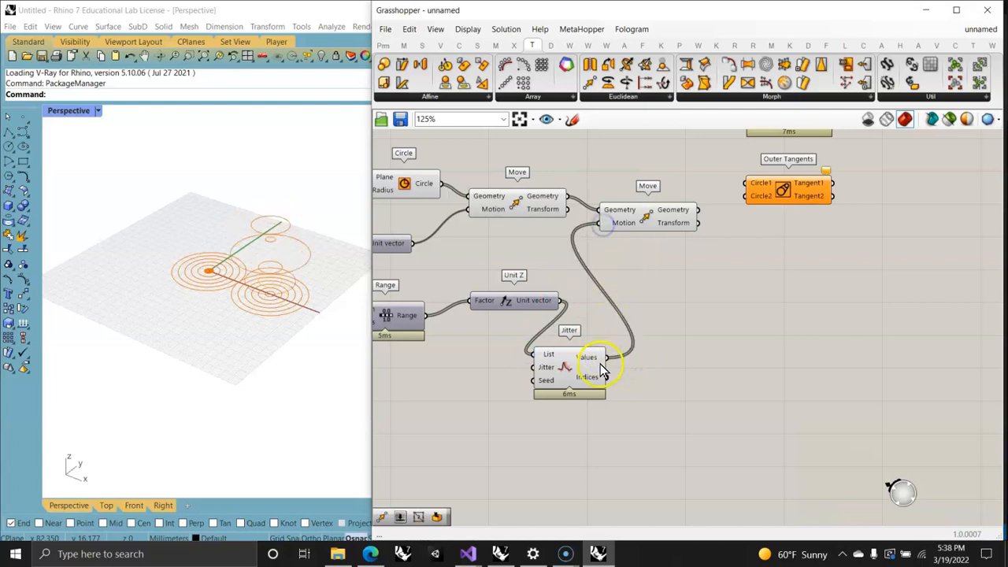
right_drag(230, 272, 219, 240)
Step: Connect the upper Circle to Circle1 and the second Move's Geometry to Circle2 of both Inner Tangents and Outer Tangents
right_drag(777, 231, 609, 312)
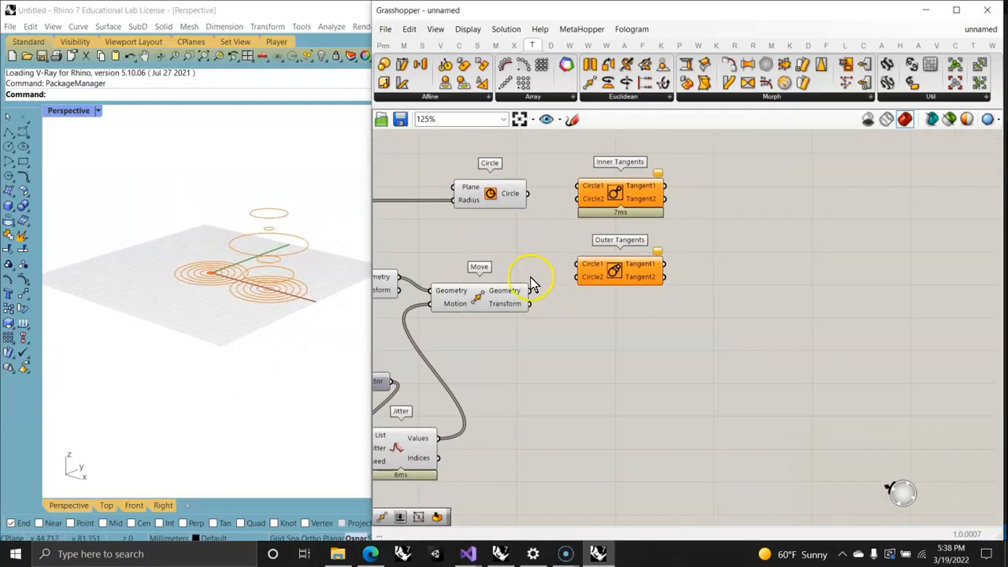
drag(565, 193, 577, 187)
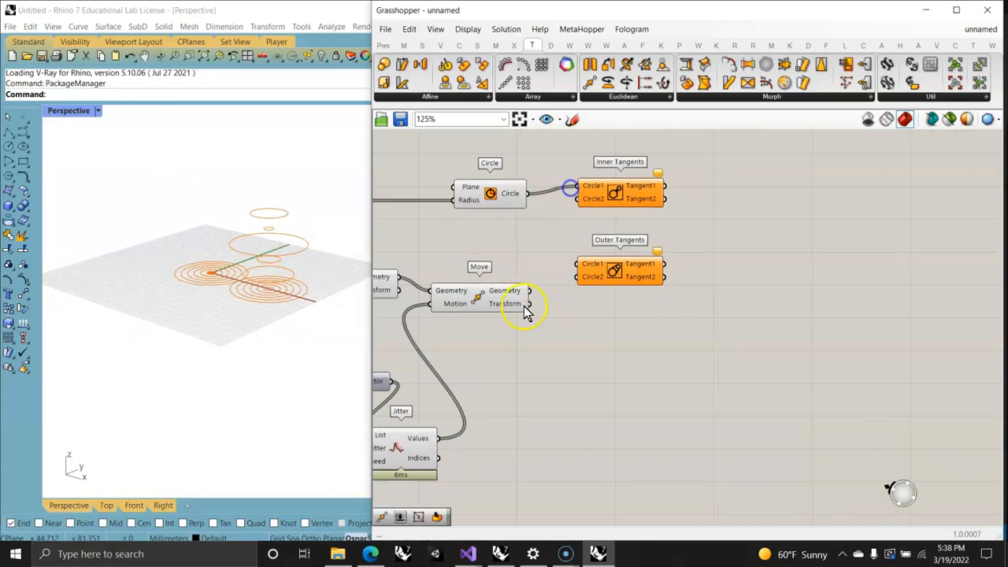
drag(531, 291, 582, 276)
click(625, 274)
Step: Examine the inner and outer tangent lines between the two circle sets in the Rhino viewport
drag(657, 317, 635, 173)
right_drag(304, 254, 189, 315)
right_drag(75, 358, 147, 309)
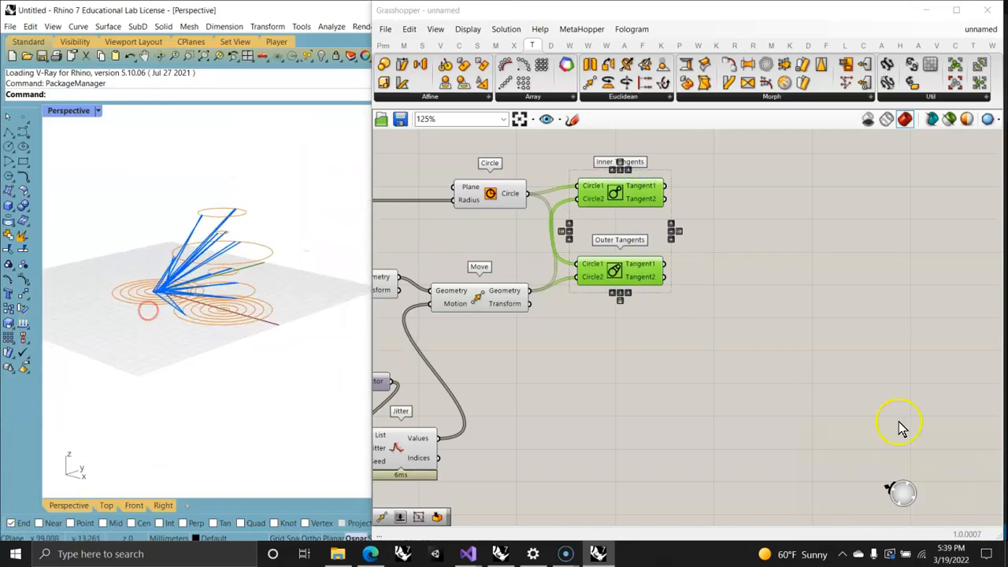
click(889, 487)
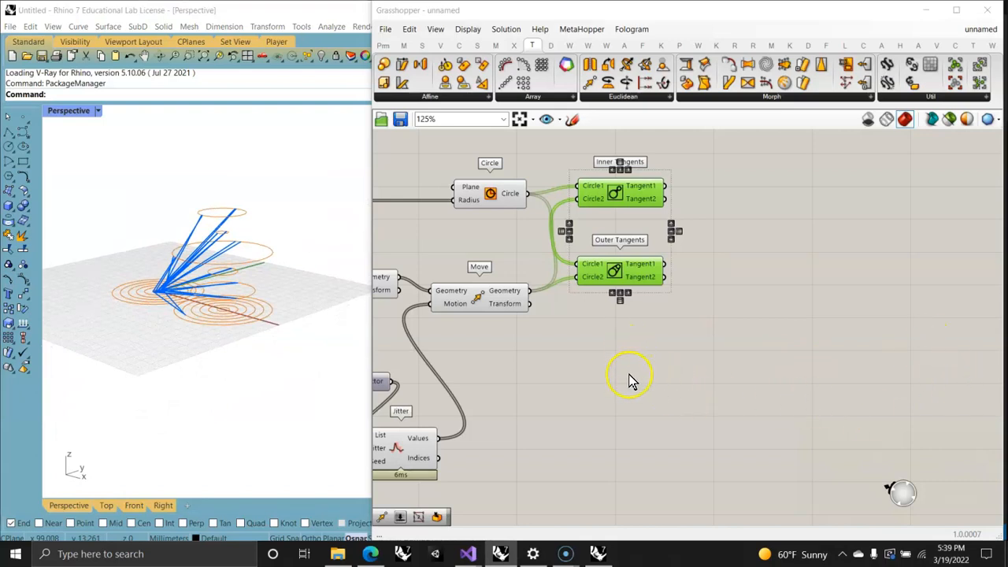
right_click(793, 391)
click(576, 361)
click(622, 272)
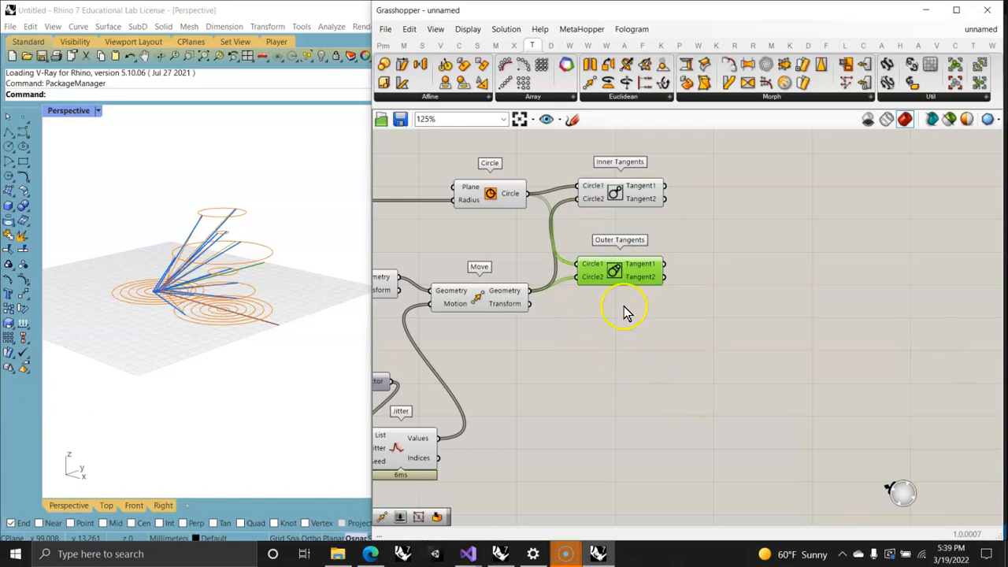
Step: Add a Polar Array below the tangent components and connect the second Move's Geometry output to its Geometry input
click(502, 299)
right_drag(505, 356, 570, 354)
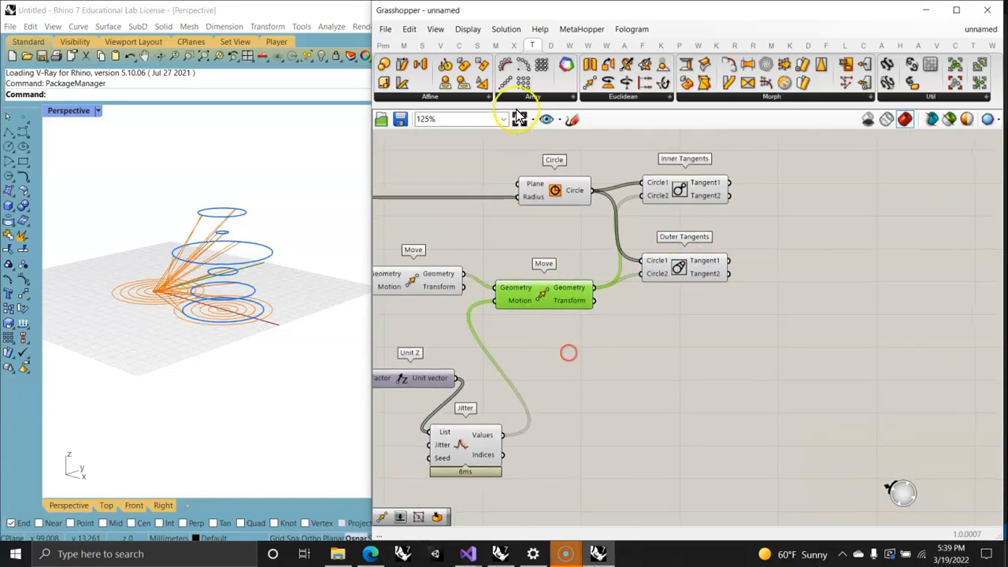
click(520, 65)
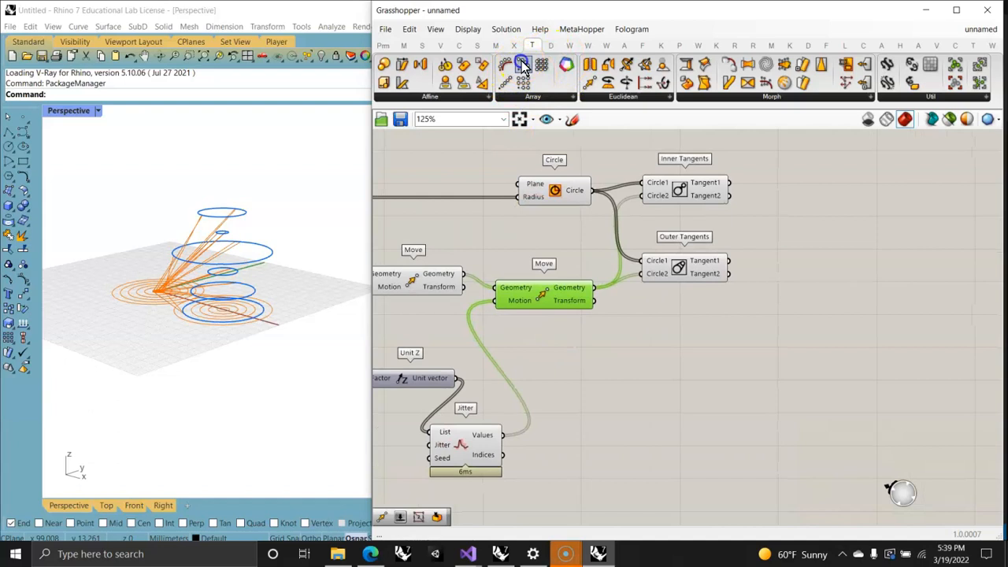
click(653, 365)
drag(596, 287, 600, 340)
Step: Add a number slider set to 10 and connect it to the Polar Array's Count input
right_drag(562, 441, 702, 315)
double_click(597, 400)
text(12)
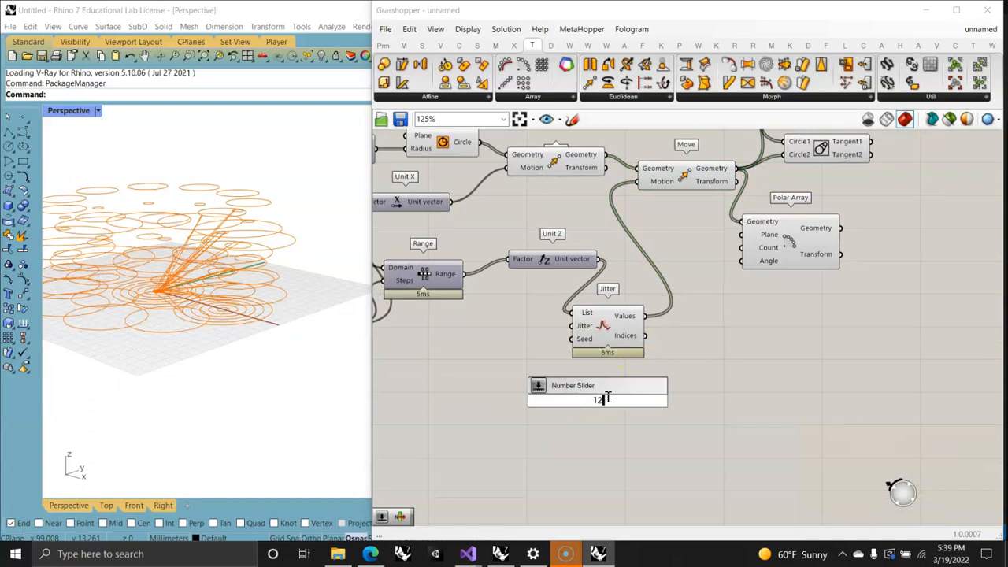
key(Return)
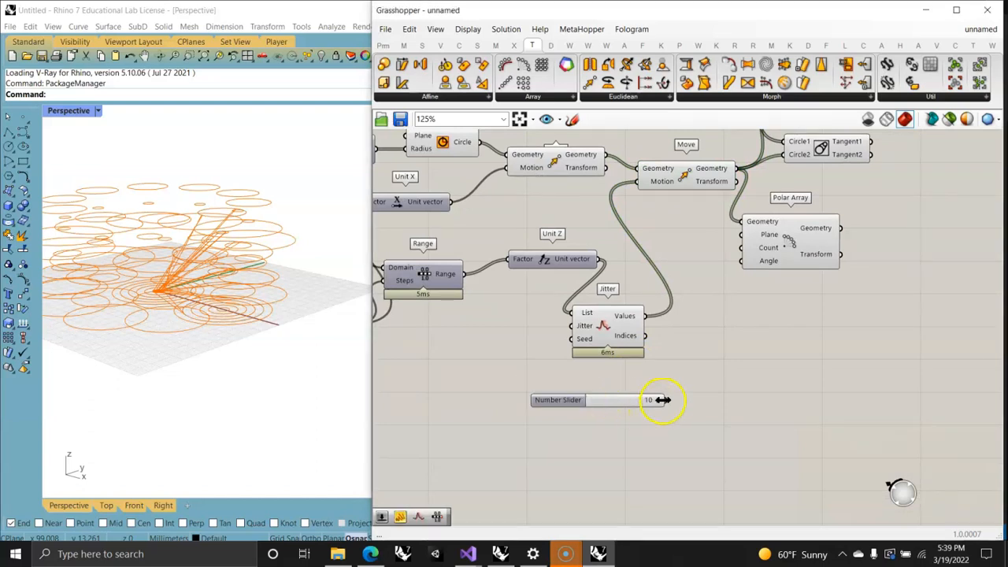
drag(666, 400, 747, 250)
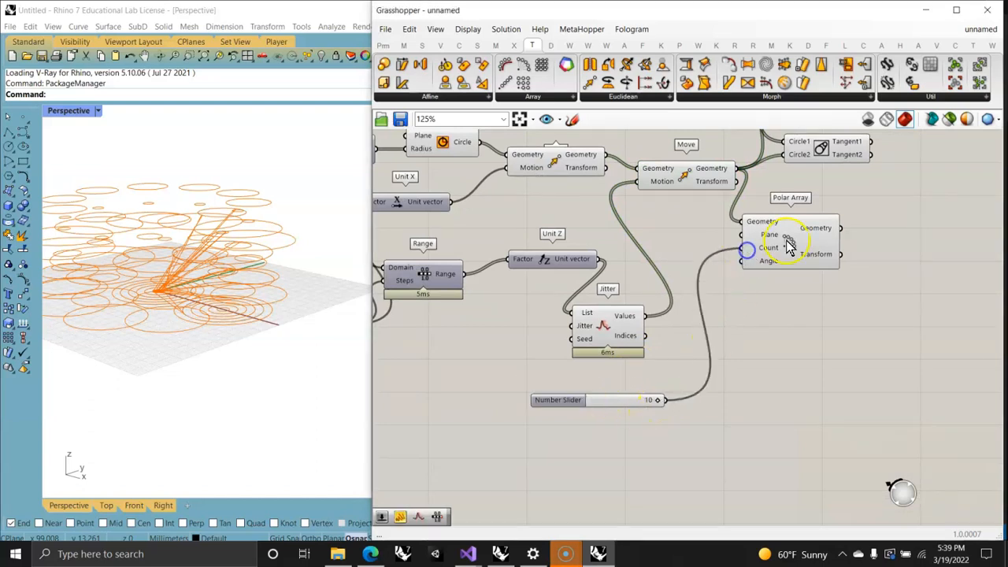
Step: Replace the Circle2 inputs of Inner Tangents and Outer Tangents with the Polar Array's Geometry output, and inspect the arrayed tangents
right_drag(847, 233, 758, 297)
drag(753, 293, 700, 224)
right_drag(701, 229, 643, 286)
drag(693, 349, 642, 199)
click(686, 191)
click(697, 269)
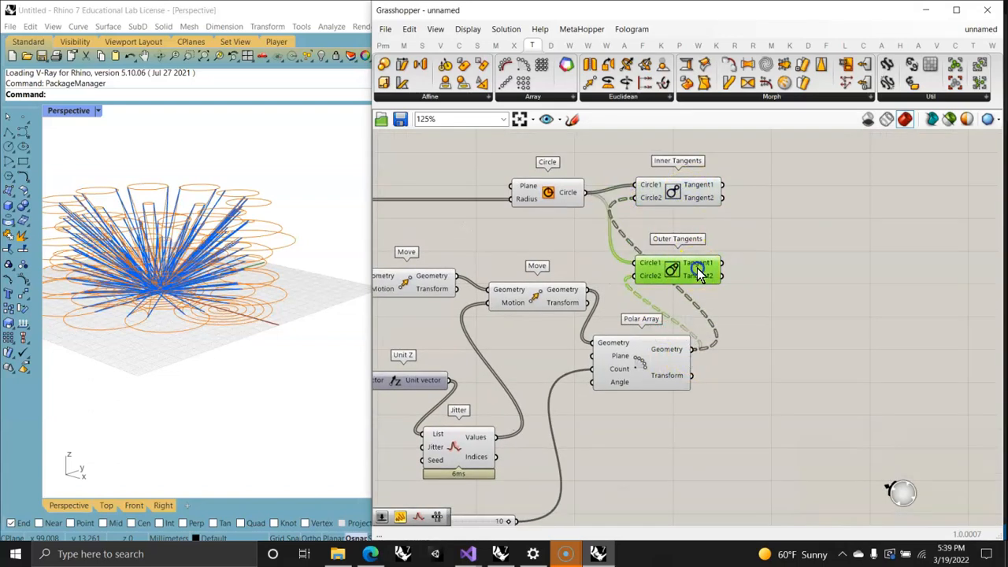
right_drag(288, 249, 163, 323)
scroll(163, 323, up, 3)
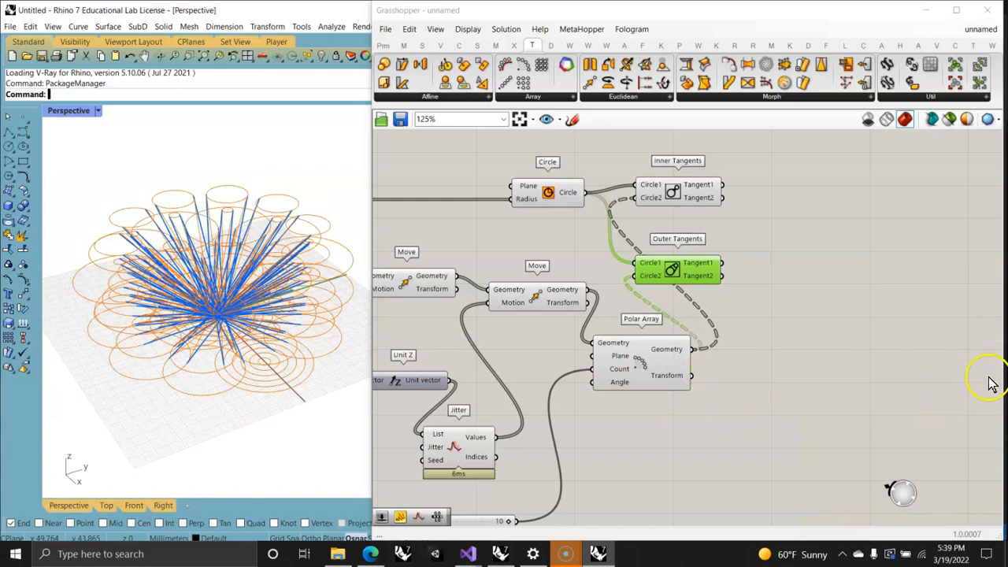
Step: Add a Weave component and connect Outer Tangents' Tangent1 to Stream 0 and Tangent2 to Stream 1
right_drag(854, 246, 698, 255)
double_click(682, 254)
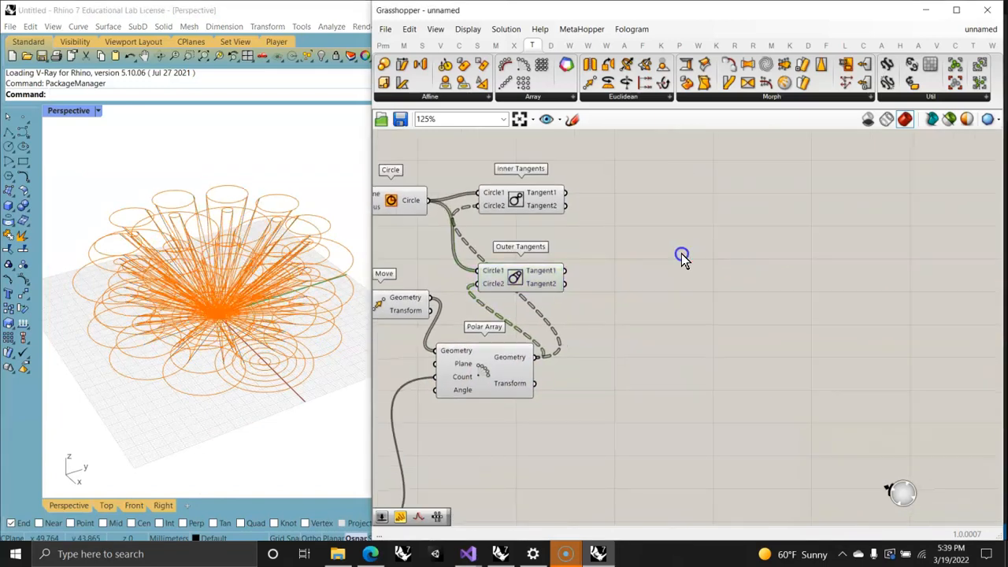
text(weave)
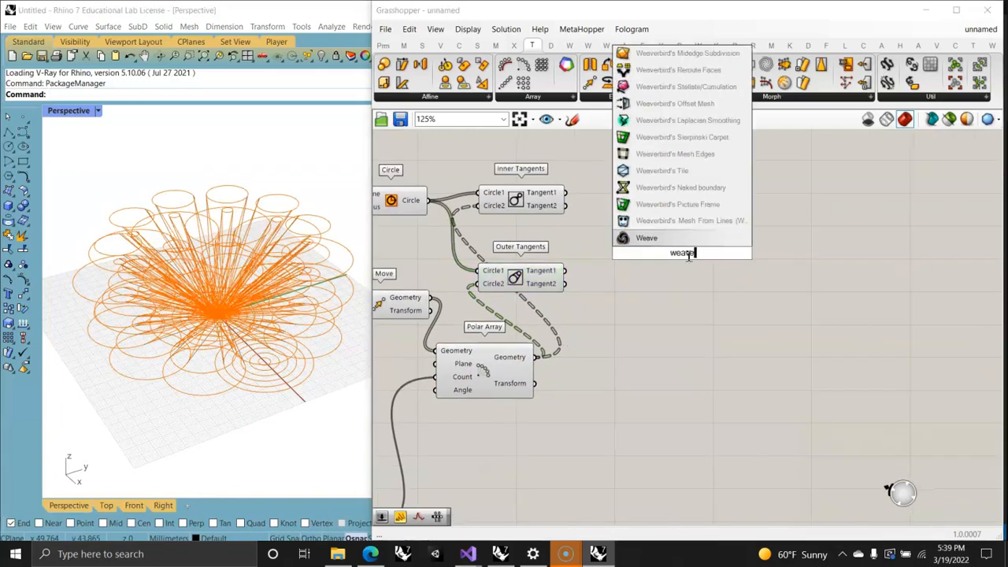
click(651, 240)
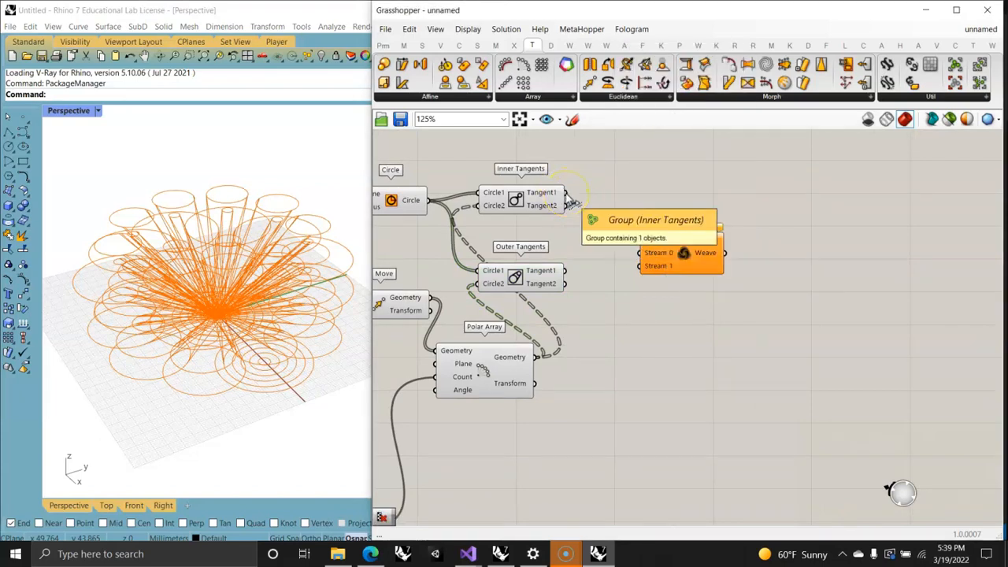
drag(564, 271, 638, 253)
drag(564, 283, 646, 271)
click(690, 259)
drag(706, 255, 692, 250)
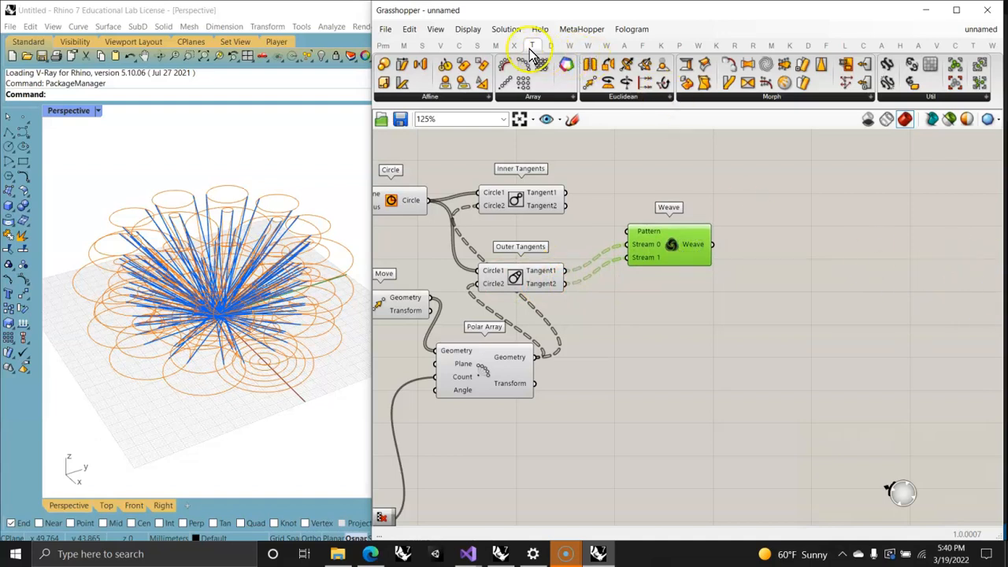
Step: Add a Loft component beyond the Weave and connect the Weave output to its Curves input
click(477, 45)
drag(608, 84, 836, 262)
Step: Enable Closed loft in the Loft component's loft options and commit the change
right_click(814, 257)
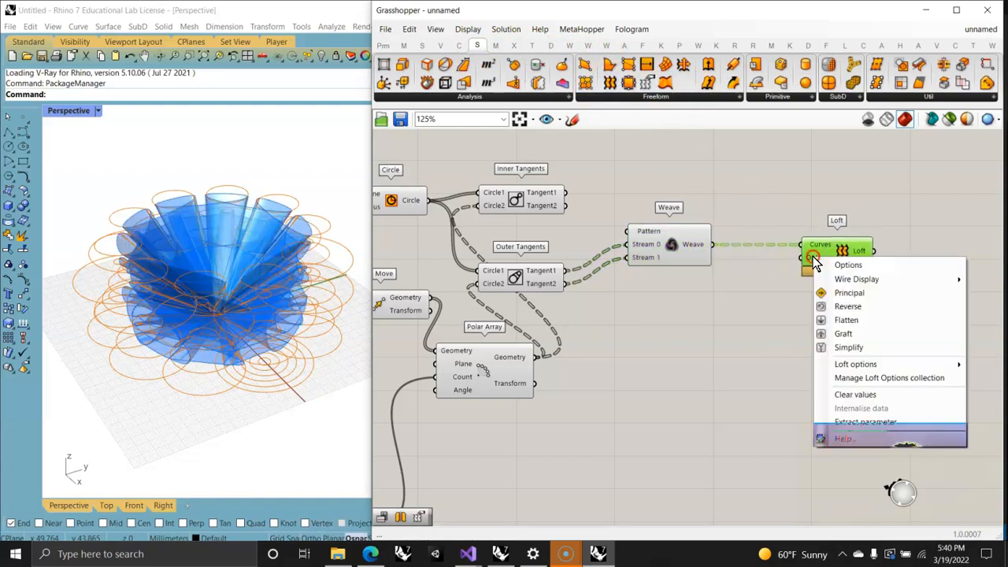
click(858, 366)
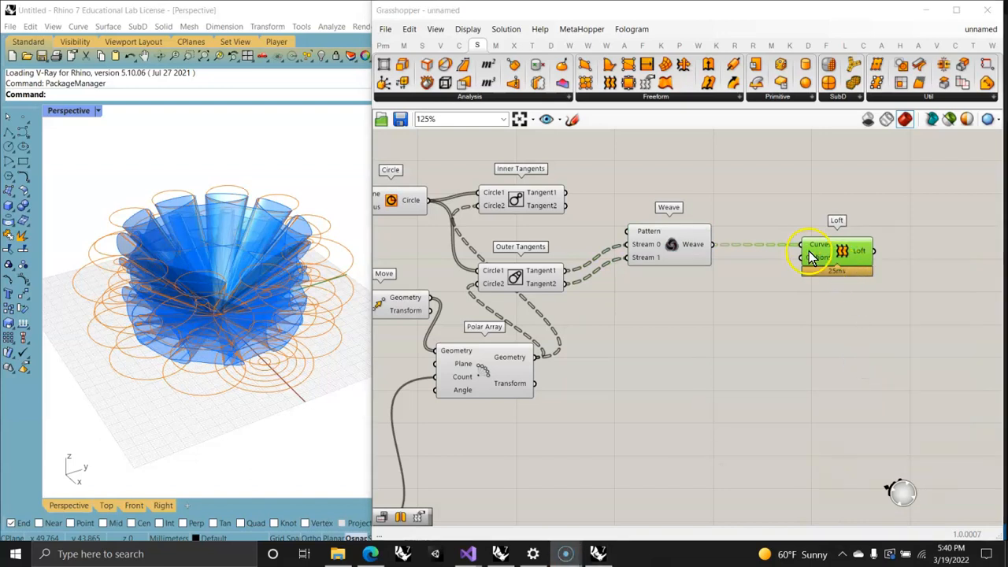
right_click(810, 253)
click(840, 360)
right_drag(840, 360, 486, 290)
right_click(493, 211)
click(539, 321)
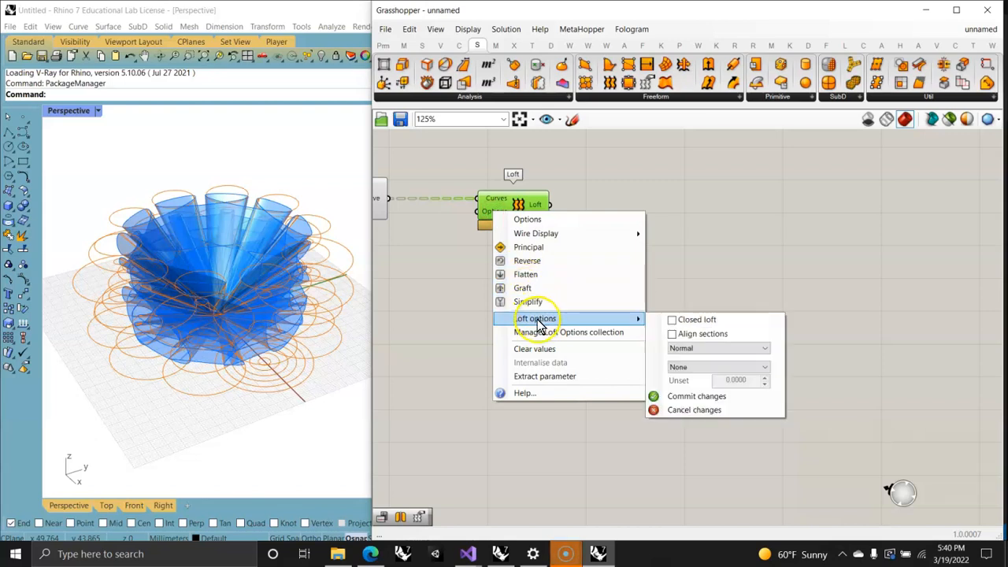
click(671, 321)
right_click(490, 211)
mouse_move(604, 315)
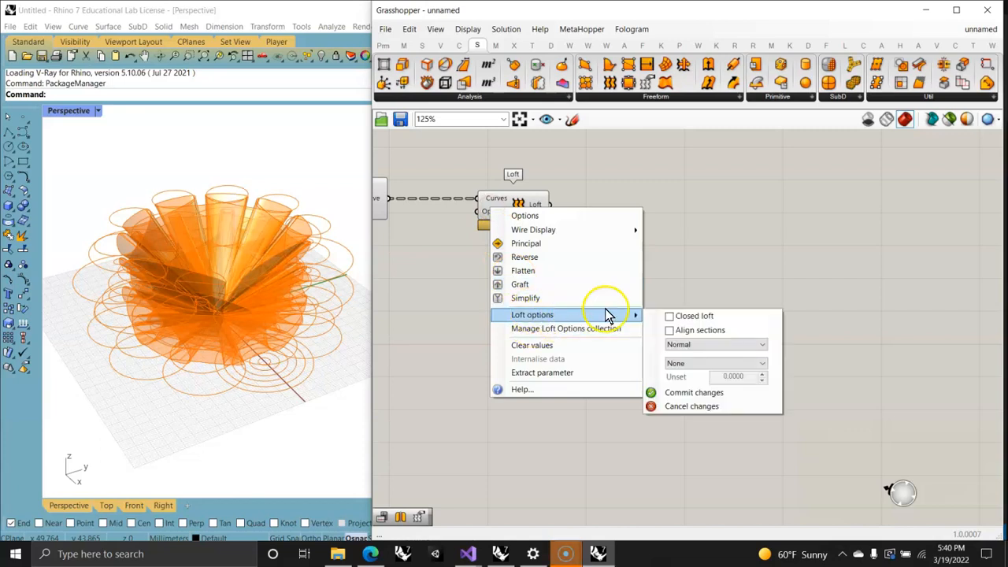
click(669, 317)
click(649, 393)
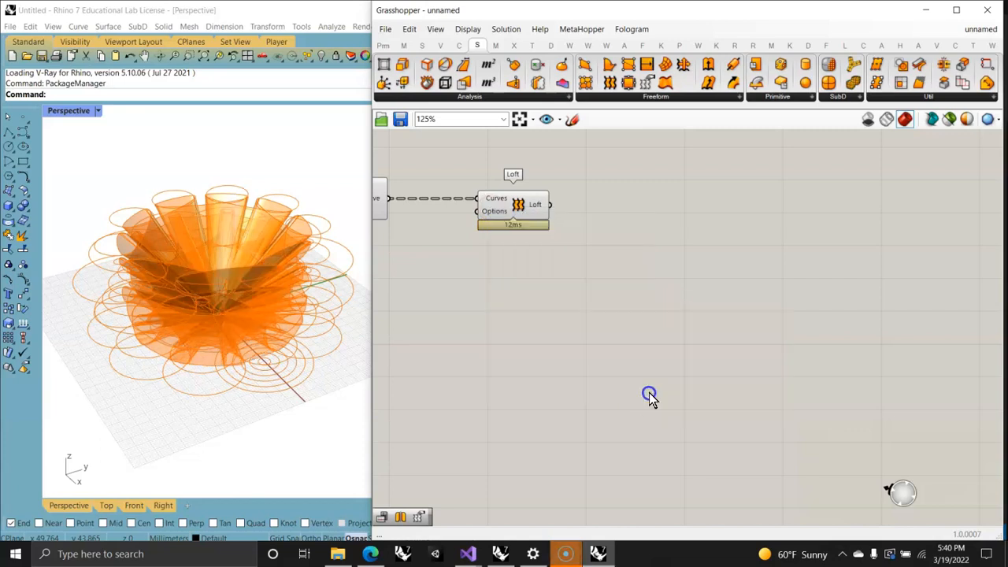
Step: Move the Loft component farther from the Weave to leave space between them, and inspect the lofted surfaces
drag(520, 219, 716, 219)
right_drag(342, 292, 221, 310)
right_drag(465, 323, 672, 309)
right_drag(533, 198, 632, 277)
right_drag(735, 323, 542, 315)
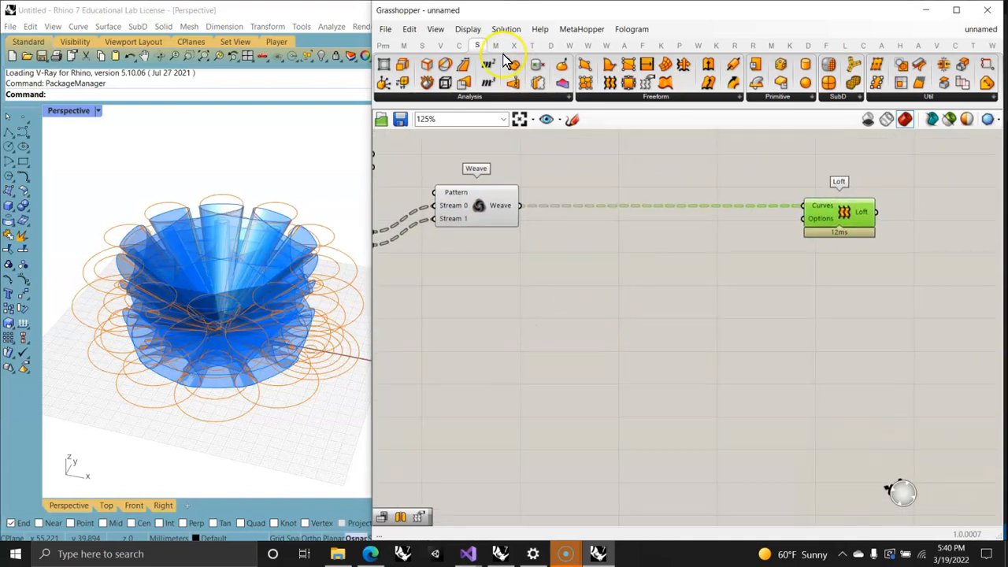
Step: Add an Entwine component below the Weave–Loft connection and connect Inner Tangents' Tangent1 and Tangent2 to branches {0;0} and {0;1}
double_click(615, 298)
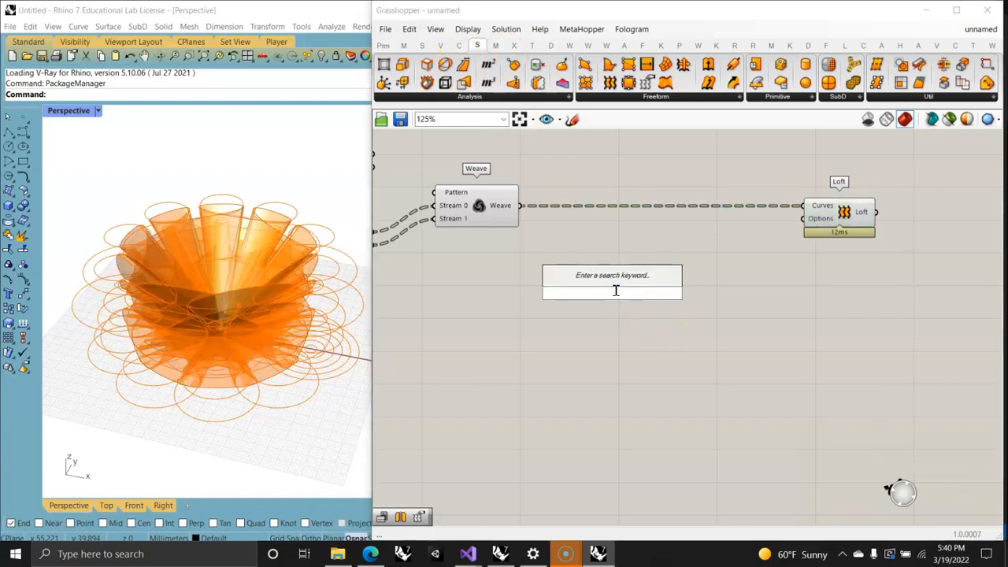
text(6ntwin)
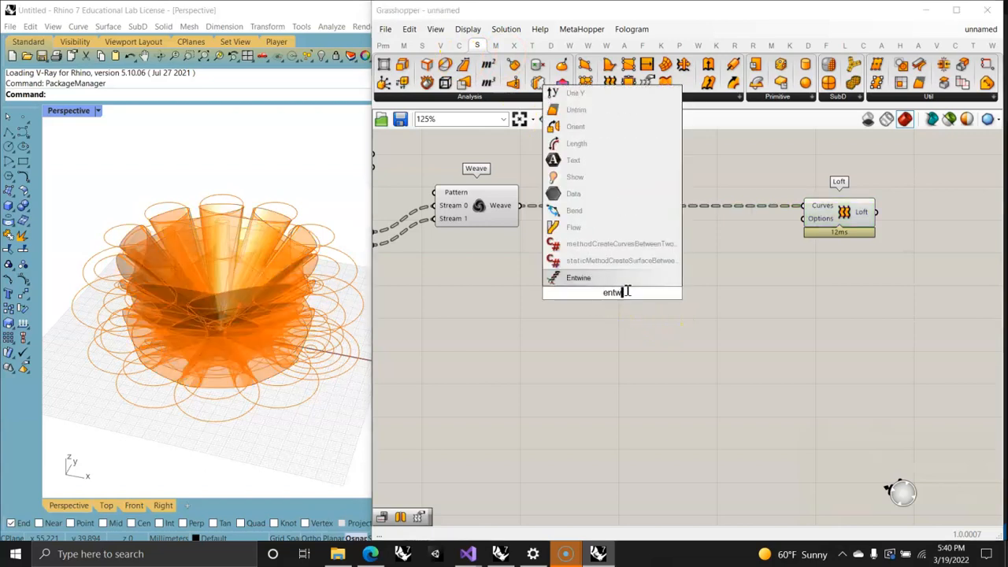
text(e)
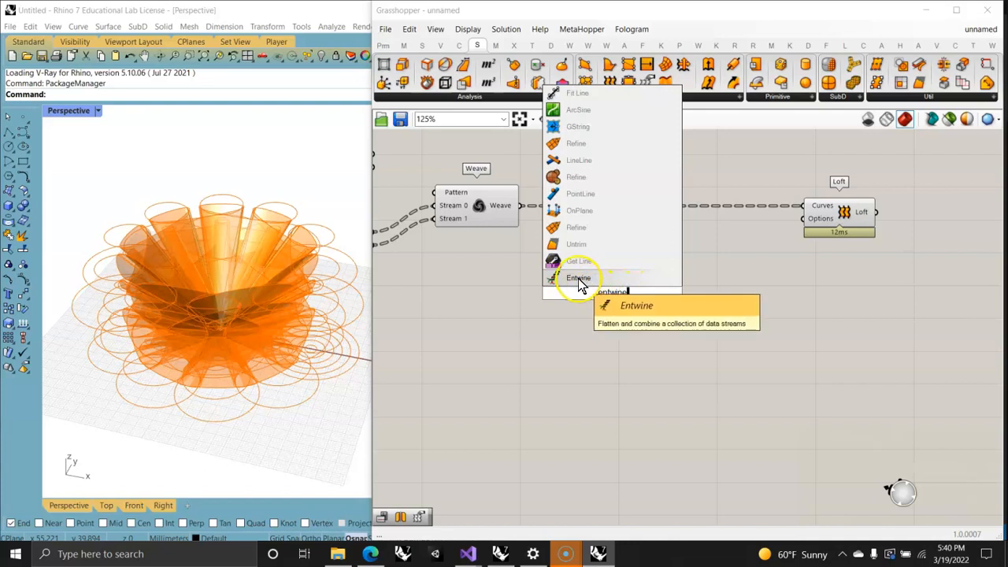
click(577, 279)
right_drag(563, 242, 720, 300)
drag(531, 210, 717, 332)
drag(531, 210, 720, 337)
drag(531, 224, 767, 346)
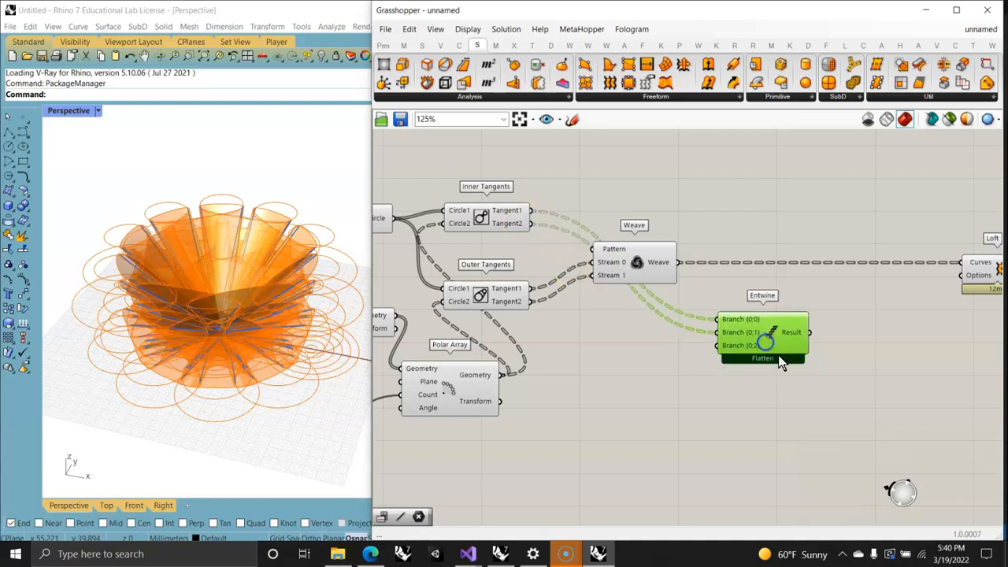
Step: Connect the Polar Array's Geometry output to the Entwine's Branch {0;2} input
right_drag(781, 360, 682, 337)
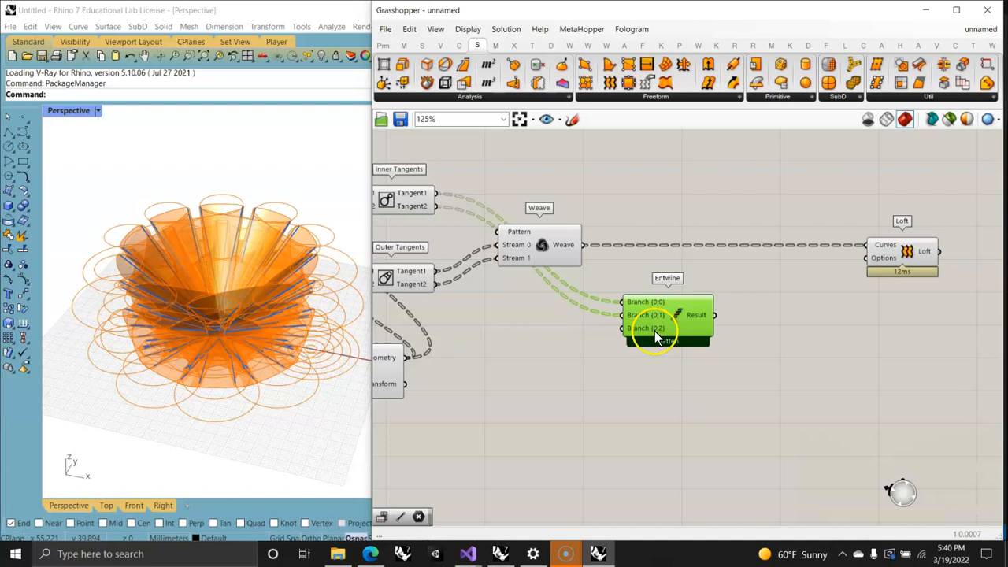
right_drag(525, 412, 600, 387)
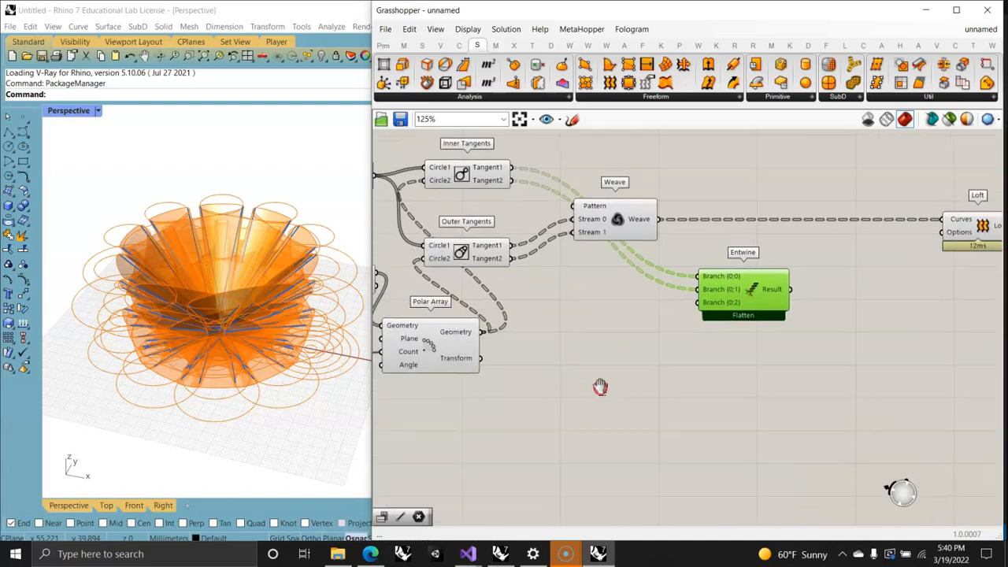
click(479, 345)
drag(486, 332, 698, 307)
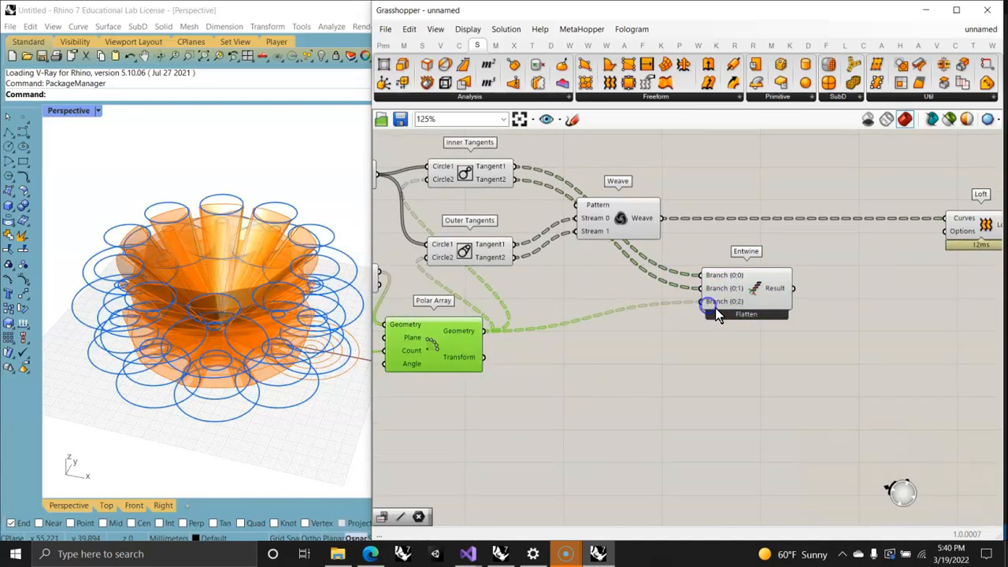
Step: Add a fourth branch input, {0;3}, to the Entwine component
scroll(715, 314, up, 8)
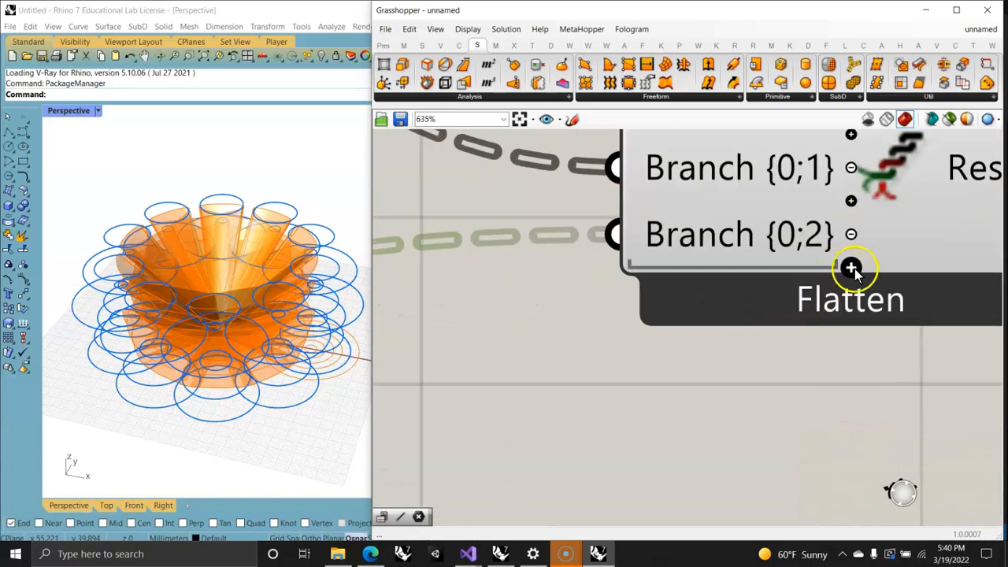
click(852, 268)
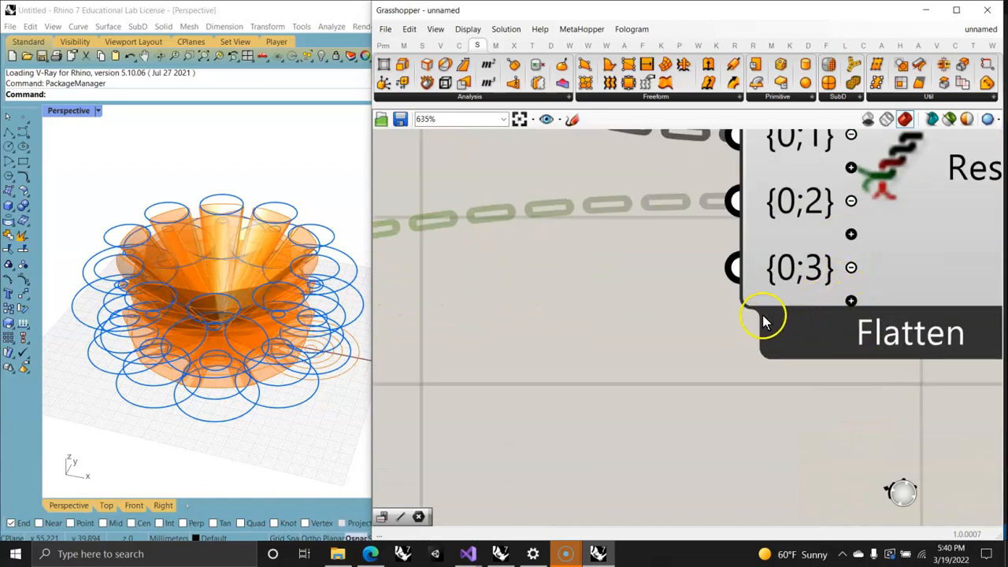
scroll(591, 366, down, 10)
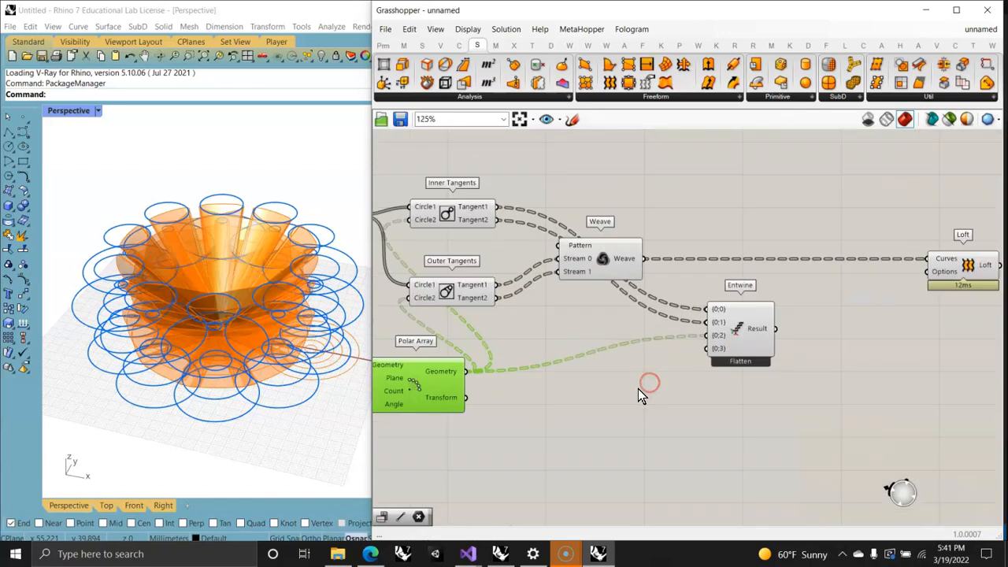
Step: Examine the circles produced by the two Move components and trace their wires into the Polar Array
right_drag(550, 402, 661, 376)
click(473, 316)
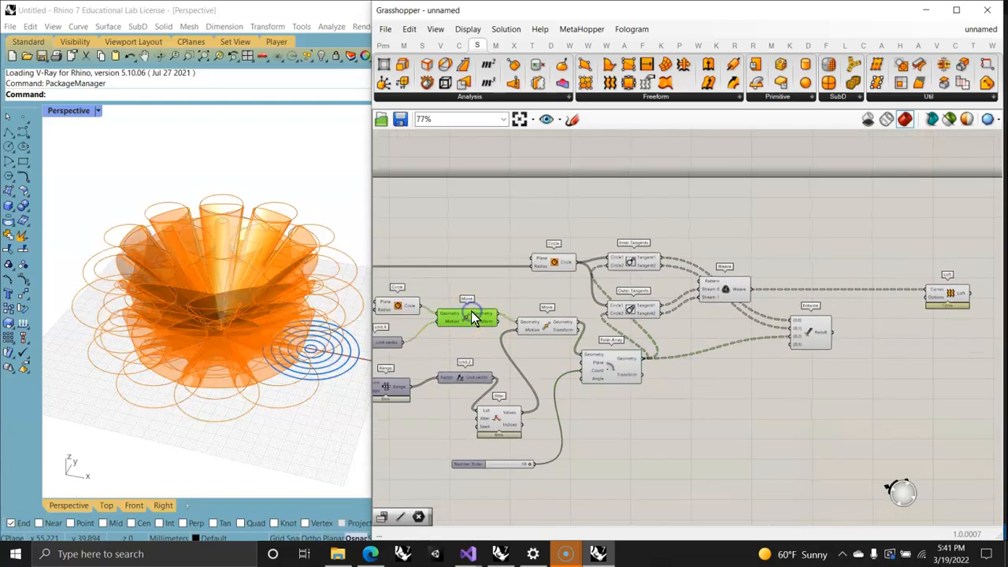
click(563, 324)
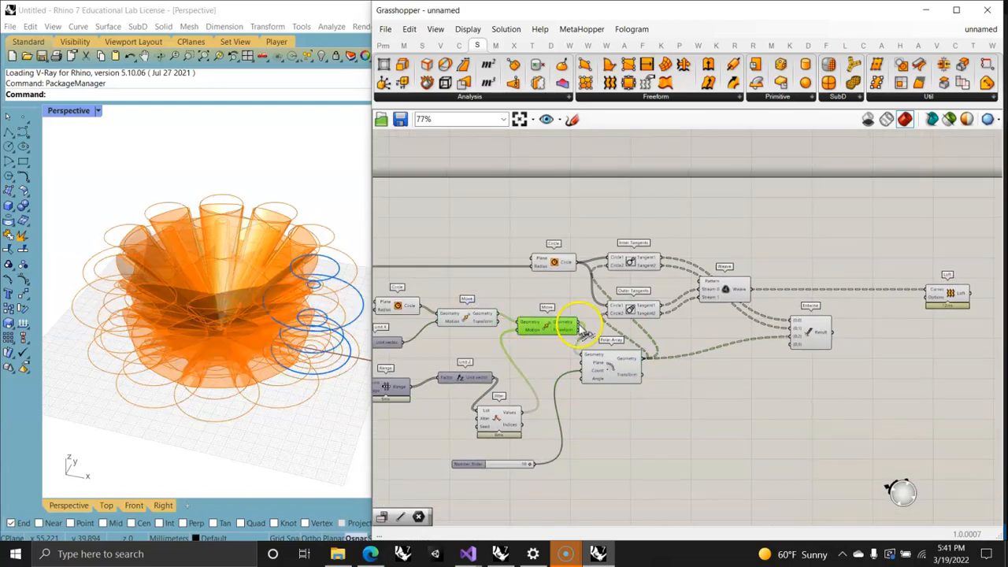
click(483, 321)
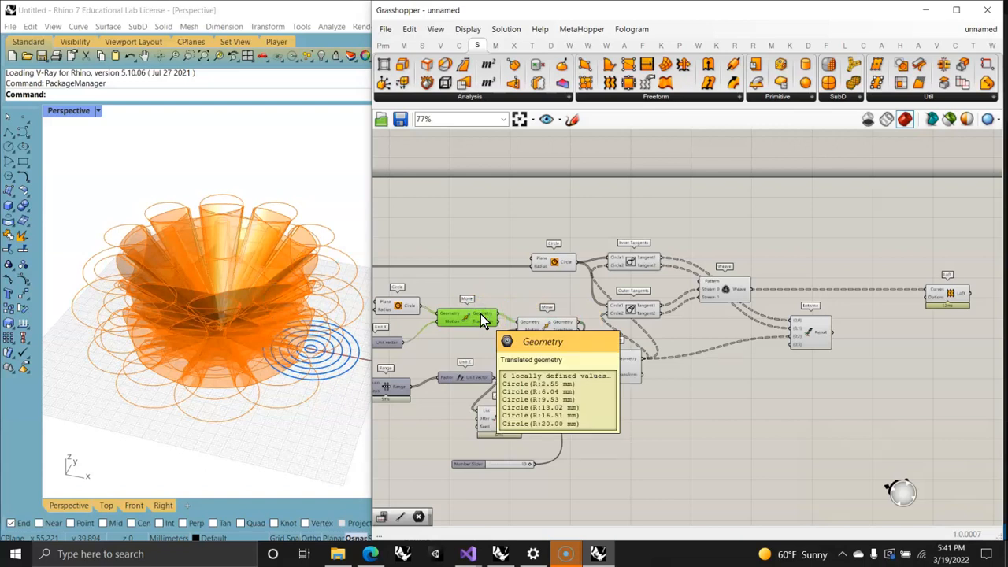
right_drag(480, 314, 540, 284)
mouse_move(540, 287)
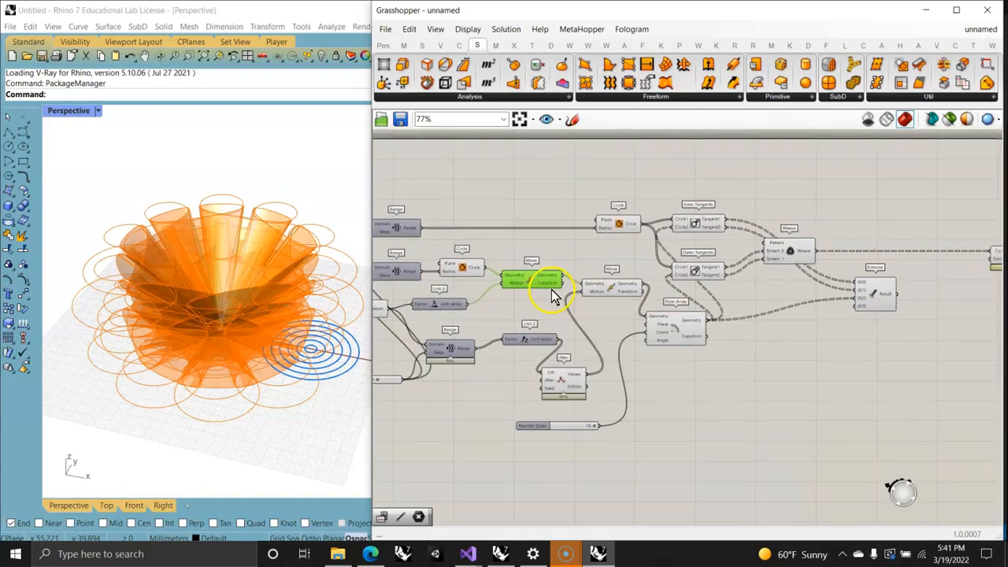
right_drag(624, 342, 548, 309)
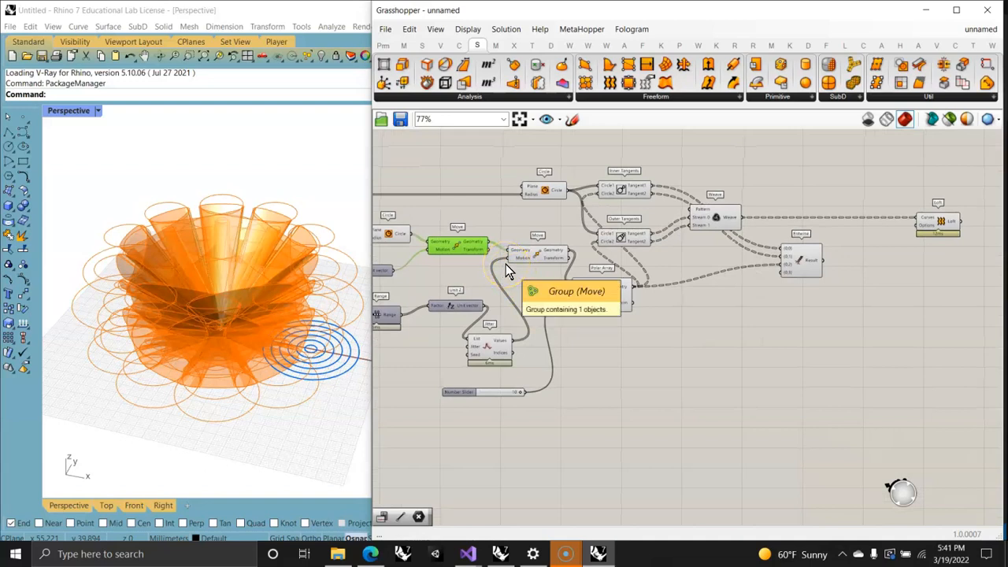
key(alt+Tab)
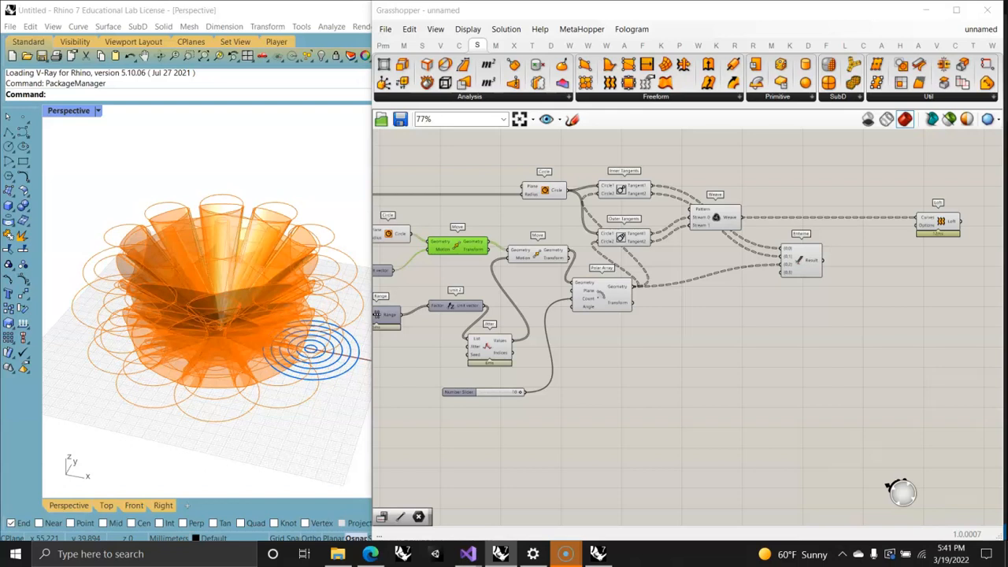
scroll(600, 342, up, 4)
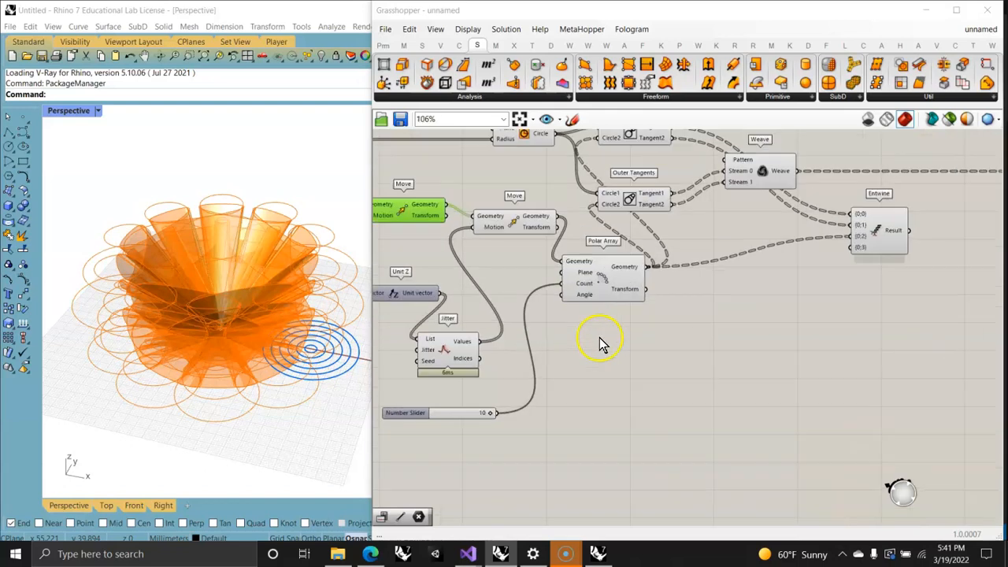
right_drag(759, 310, 681, 359)
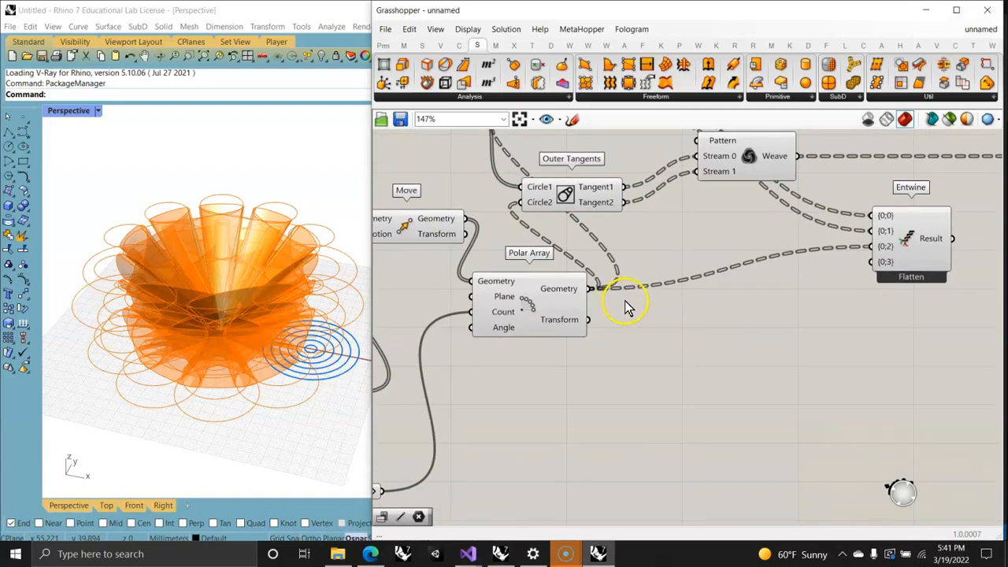
right_drag(468, 234, 643, 261)
click(451, 234)
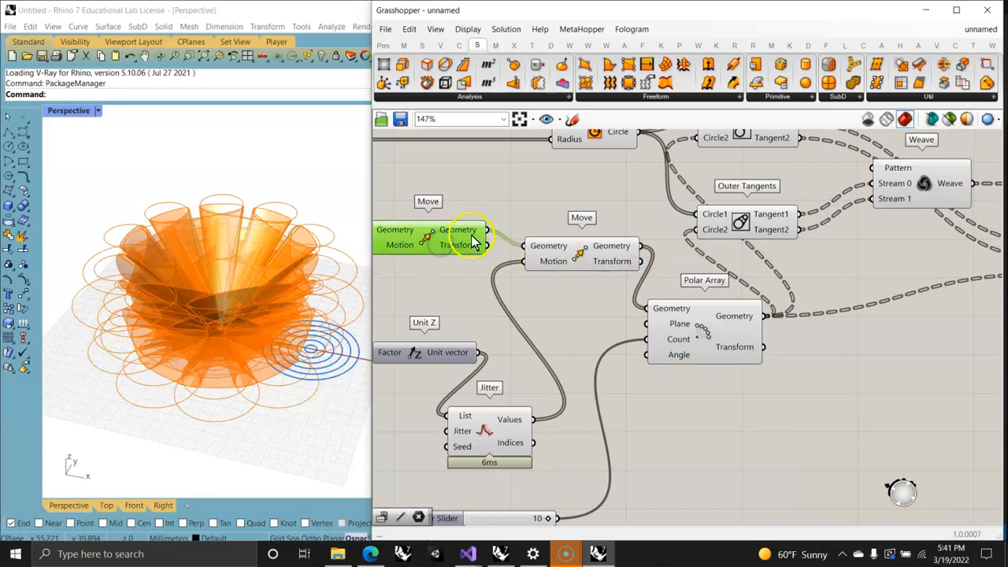
click(554, 247)
right_drag(496, 300, 601, 308)
click(562, 242)
click(687, 272)
scroll(567, 290, down, 4)
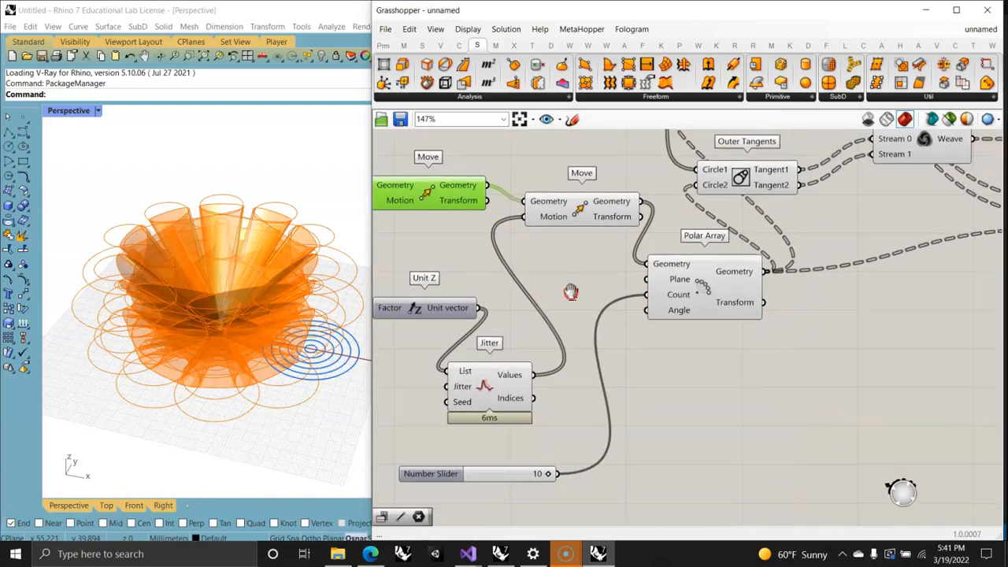
Step: Connect the first Move's Geometry output to the Entwine's {0;3} input and preview the combined curves
drag(508, 234, 855, 262)
click(867, 243)
right_drag(315, 368, 276, 366)
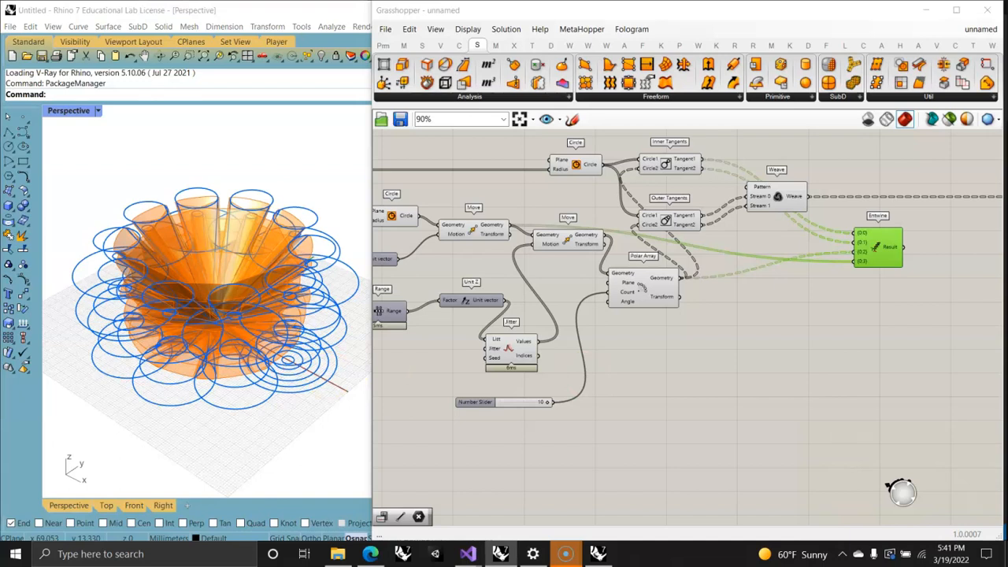
Step: Disconnect the first Move's Geometry from the Entwine and remove the {0;3} branch input
click(511, 225)
ctrl+drag(513, 226, 710, 245)
ctrl+drag(513, 226, 856, 261)
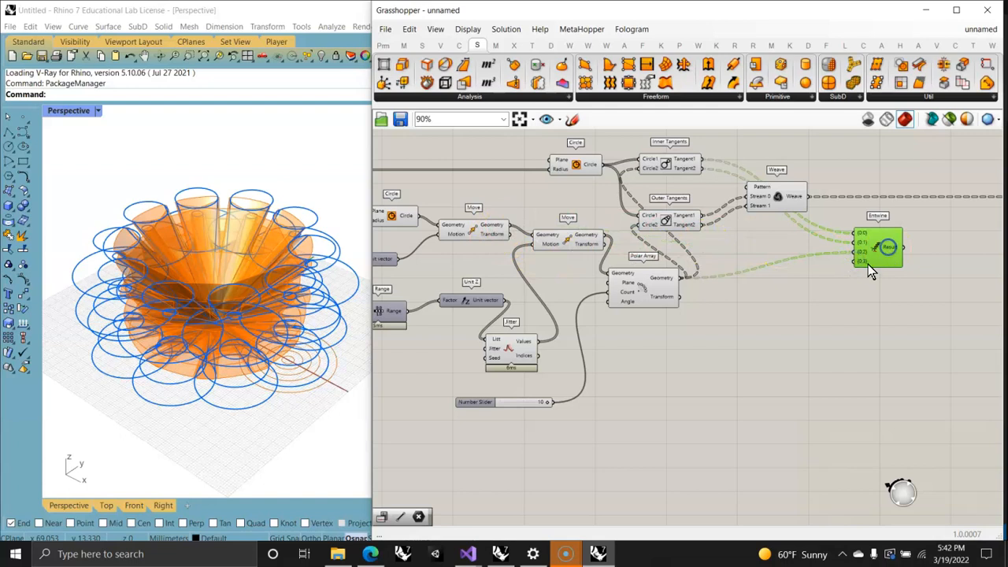
scroll(871, 268, up, 10)
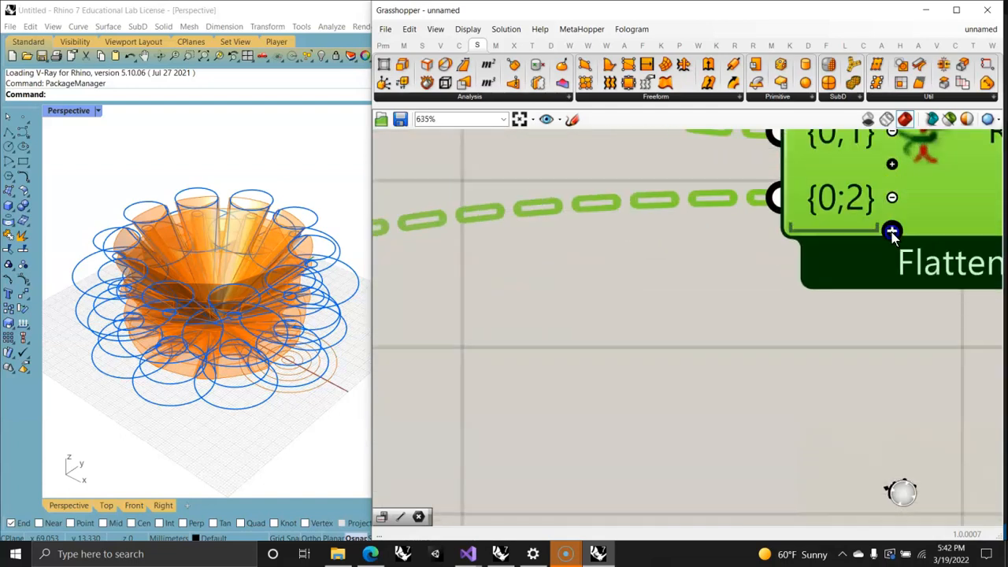
scroll(893, 237, down, 4)
Step: Add a MultiPipe component below the Loft and connect the Entwine's Result to its Curves input
right_drag(868, 244, 523, 375)
scroll(734, 327, down, 3)
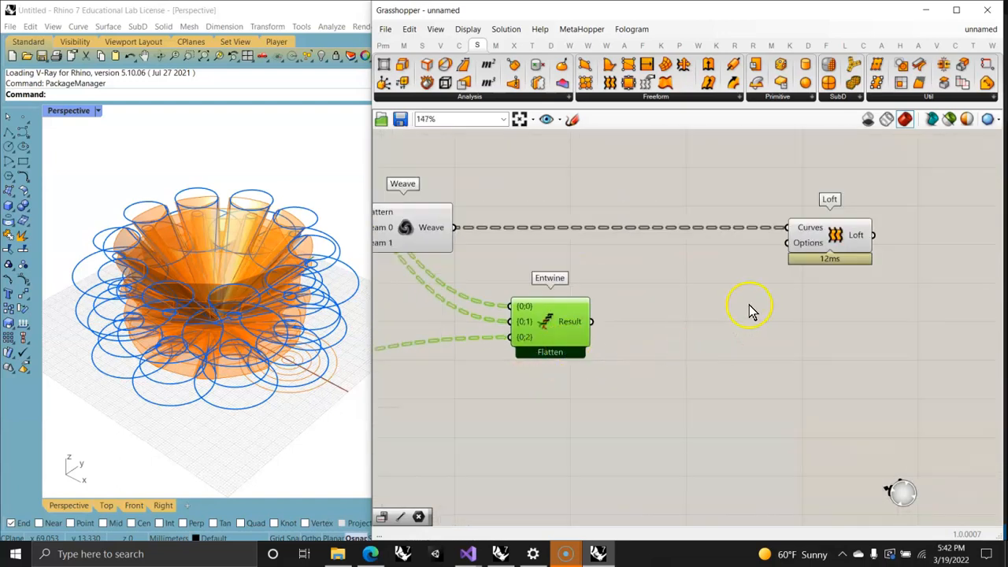
click(845, 250)
drag(558, 318, 567, 326)
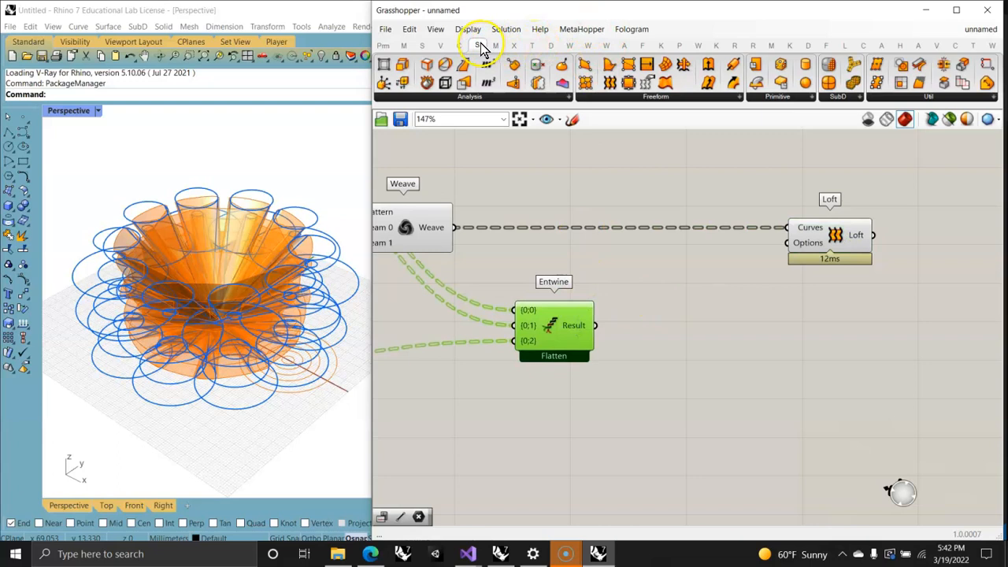
drag(824, 228, 828, 366)
drag(605, 331, 780, 314)
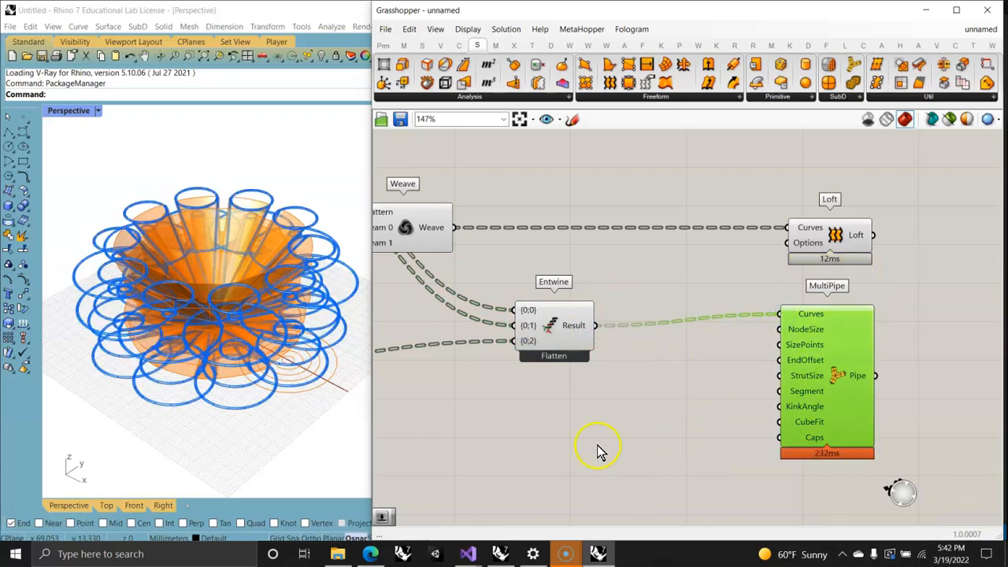
Step: Create a number slider with the value 15 and connect it to MultiPipe's NodeSize input
double_click(498, 413)
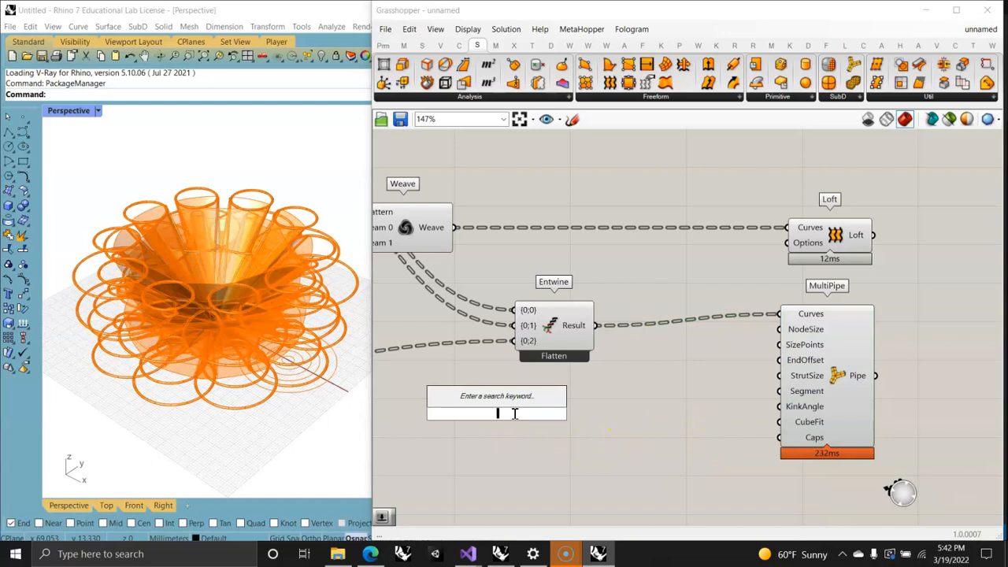
text(15)
key(Return)
drag(576, 412, 779, 329)
click(831, 343)
mouse_move(239, 337)
right_down()
mouse_move(247, 351)
mouse_move(234, 340)
mouse_move(229, 348)
right_up()
Step: Add a Pipe component below the MultiPipe and connect the Polar Array's Geometry output to its Curve input
right_drag(677, 450, 599, 342)
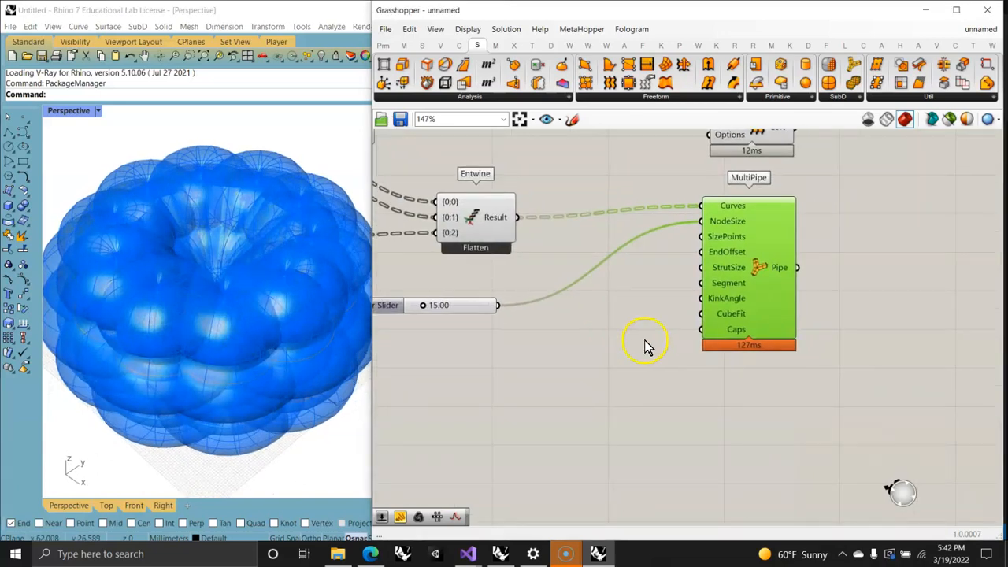
scroll(565, 379, down, 7)
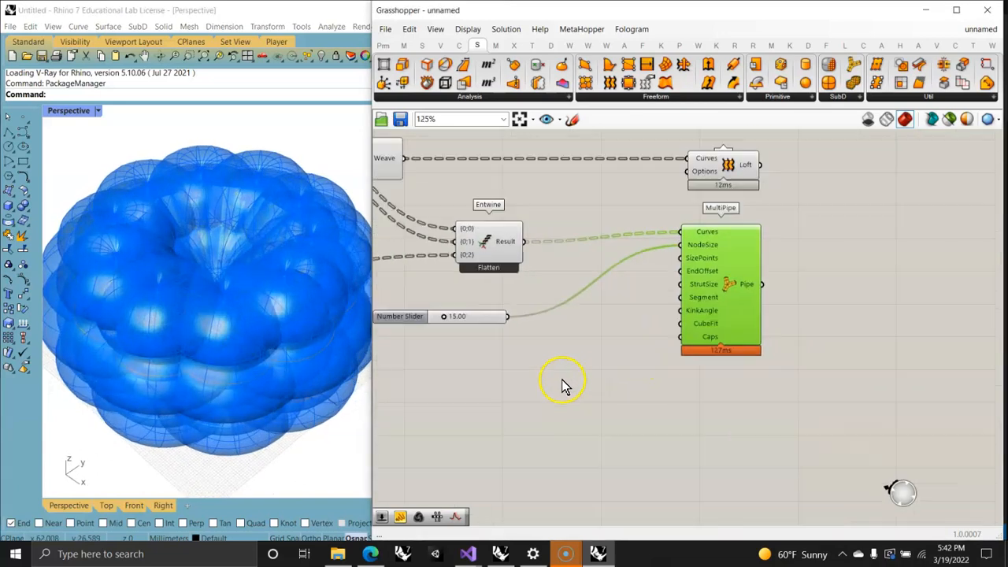
right_drag(554, 423, 527, 354)
scroll(569, 305, up, 5)
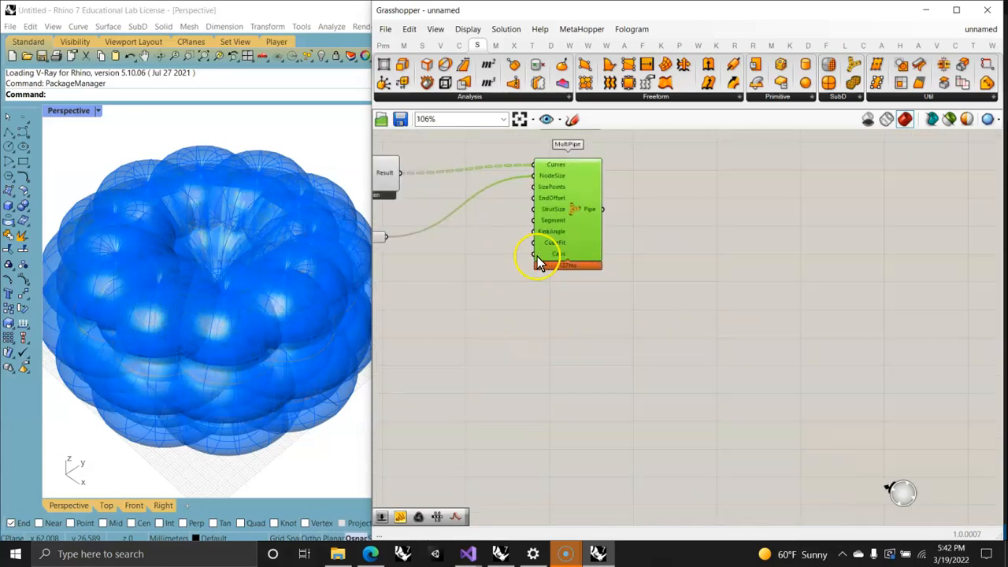
drag(727, 79, 561, 319)
click(565, 310)
right_drag(501, 399, 711, 383)
scroll(552, 377, down, 1)
right_drag(460, 330, 632, 339)
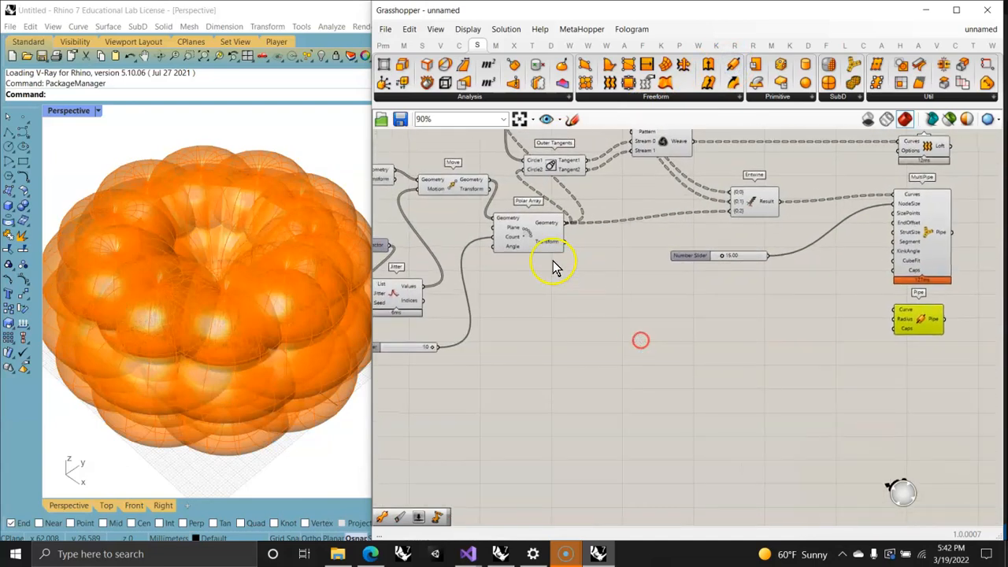
drag(568, 223, 893, 313)
click(924, 316)
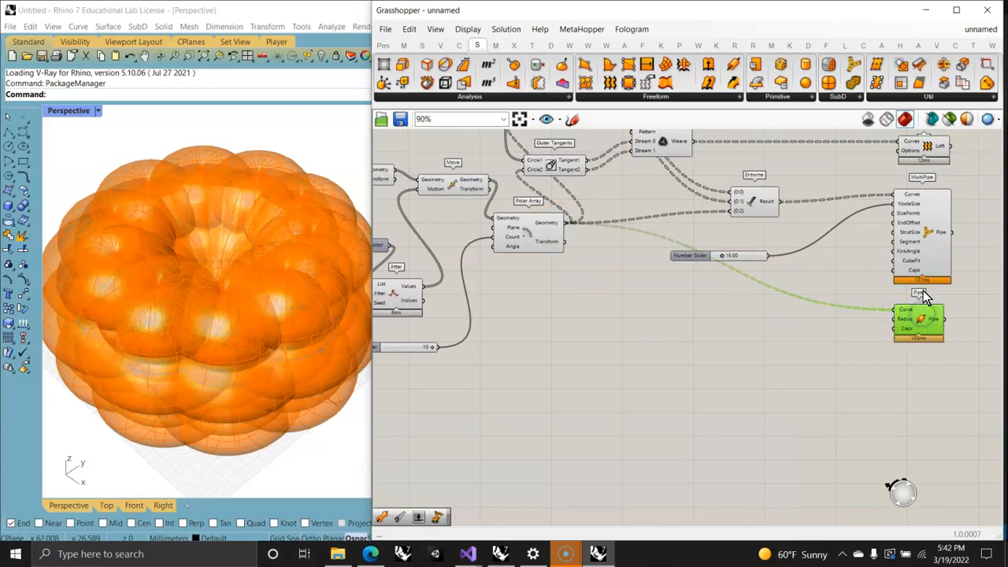
Step: Turn off the preview of the MultiPipe component and inspect the circle pipes
click(934, 222)
right_click(948, 234)
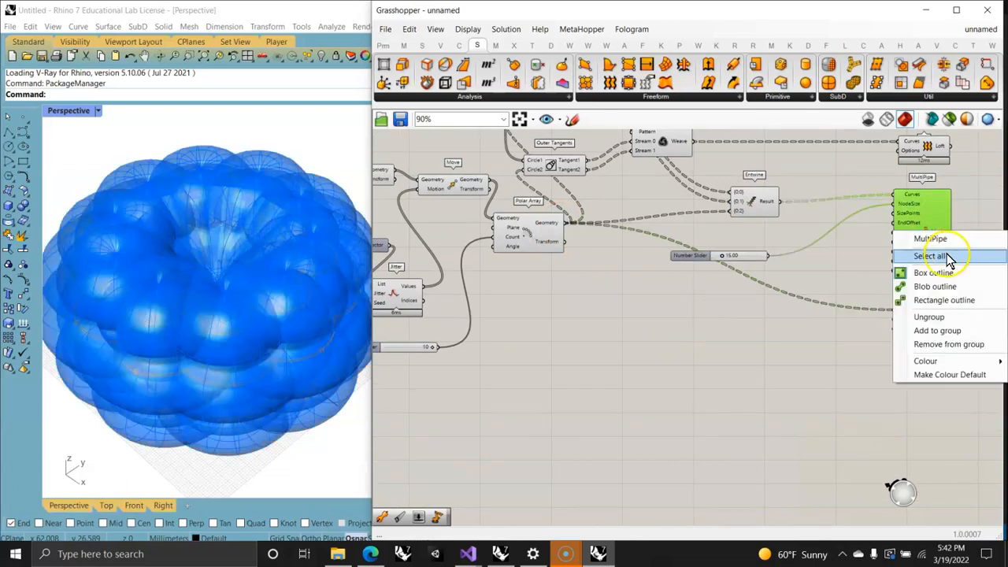
click(948, 259)
right_click(872, 256)
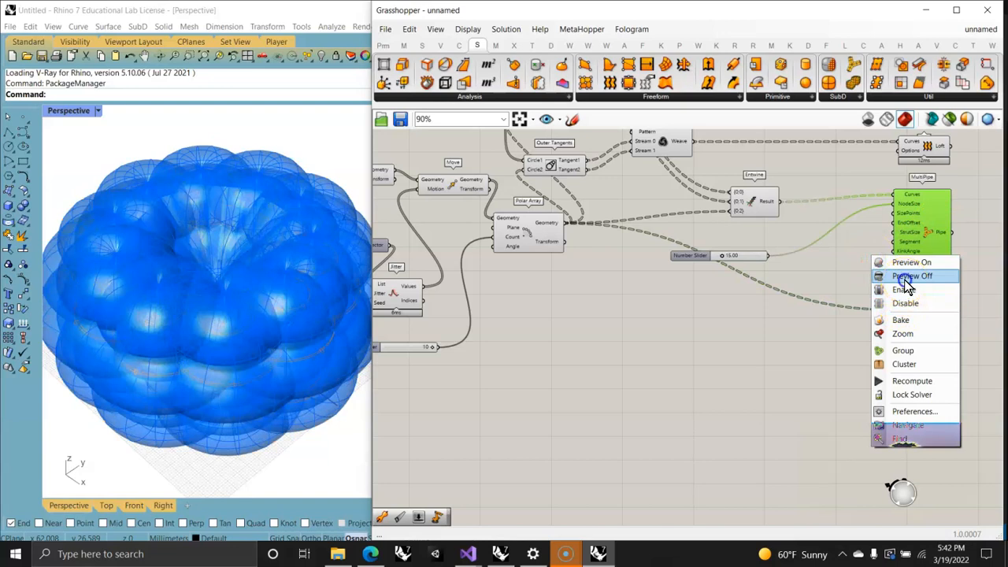
click(906, 277)
mouse_move(108, 289)
right_down()
mouse_move(149, 334)
mouse_move(124, 286)
right_up()
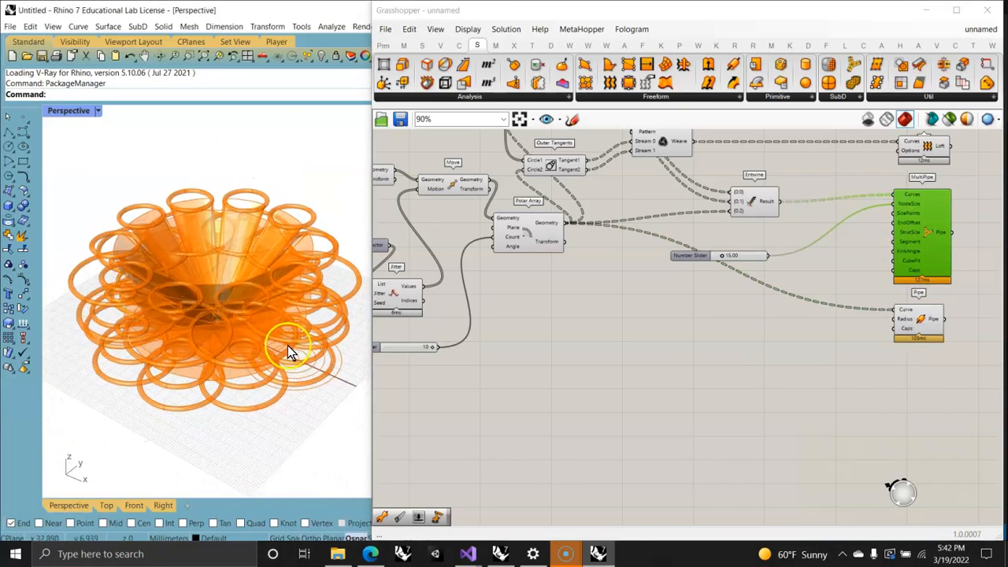
Step: Add a Pipe Variable component below the Pipe and reparameterize its Curve input
mouse_move(744, 364)
right_down()
mouse_move(686, 315)
mouse_move(626, 293)
right_up()
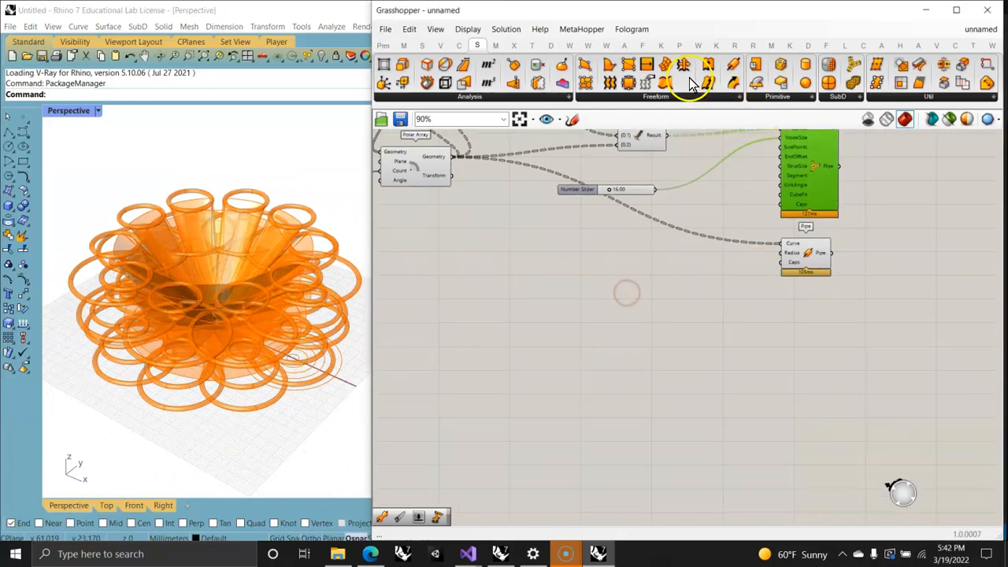
click(673, 96)
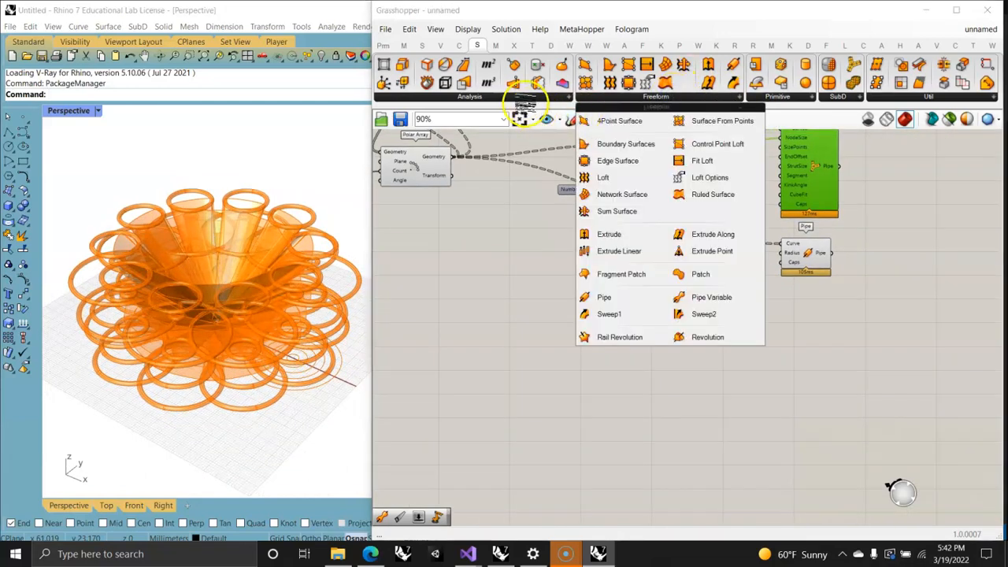
drag(703, 298, 788, 336)
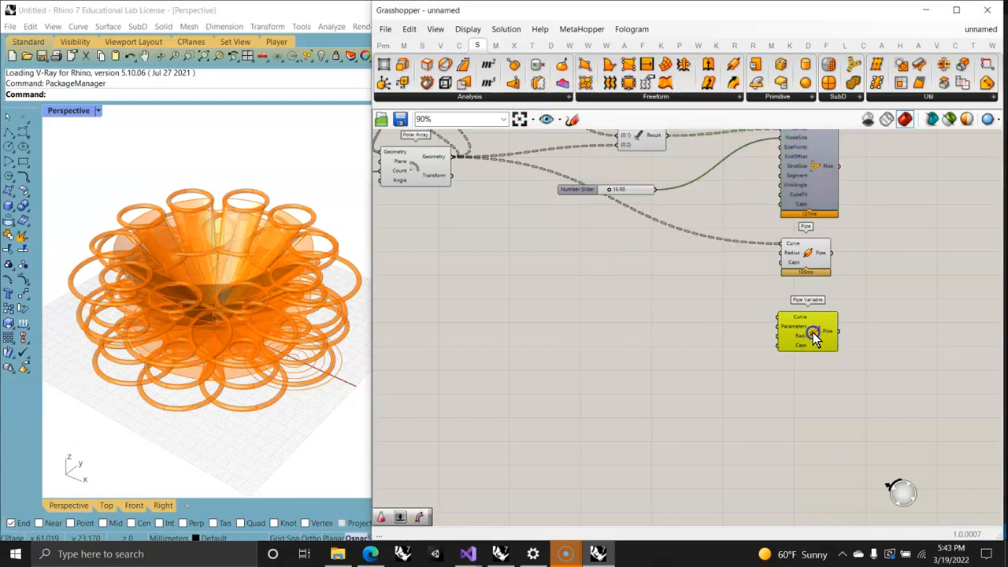
right_click(797, 319)
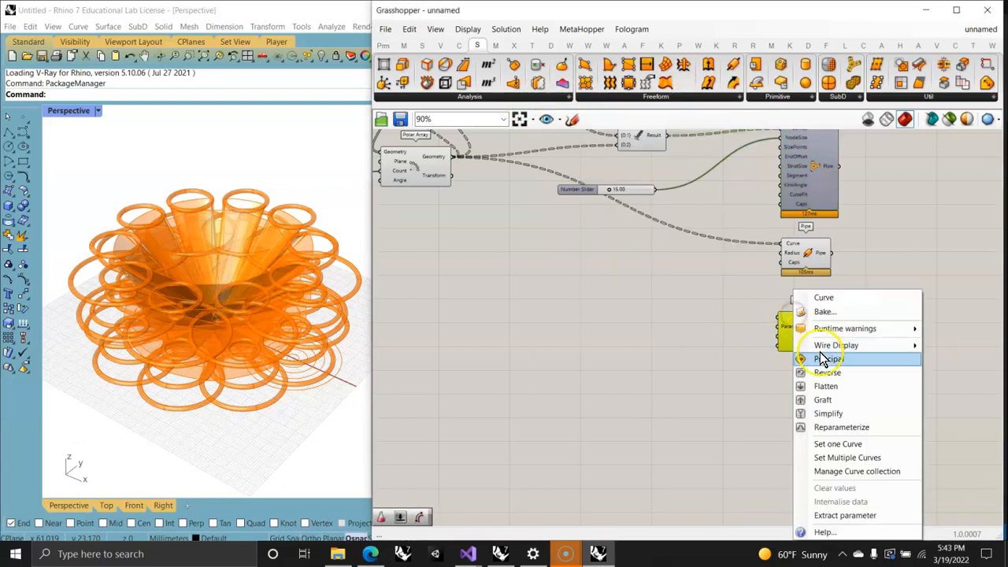
click(838, 427)
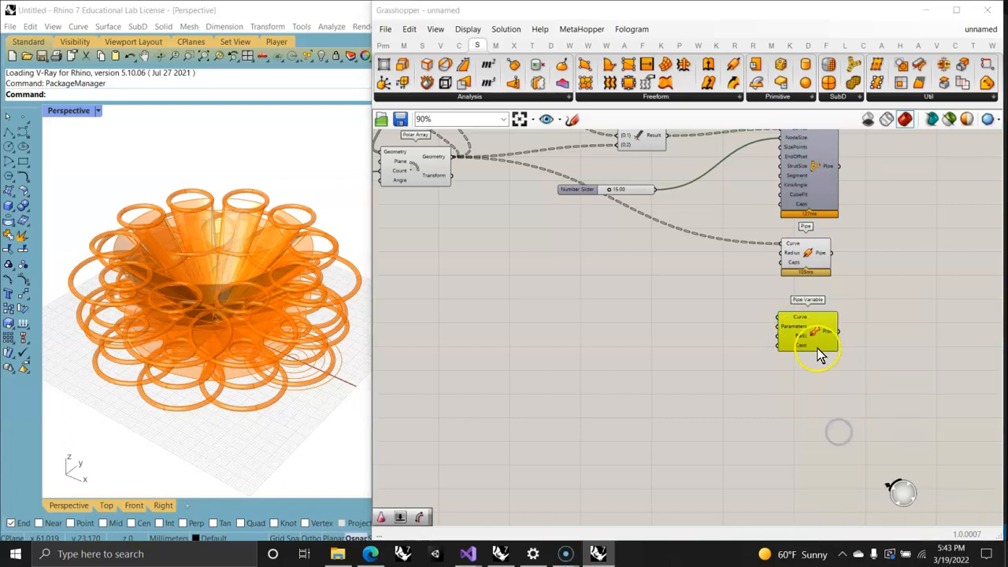
right_click(803, 325)
click(828, 427)
right_drag(639, 338, 672, 343)
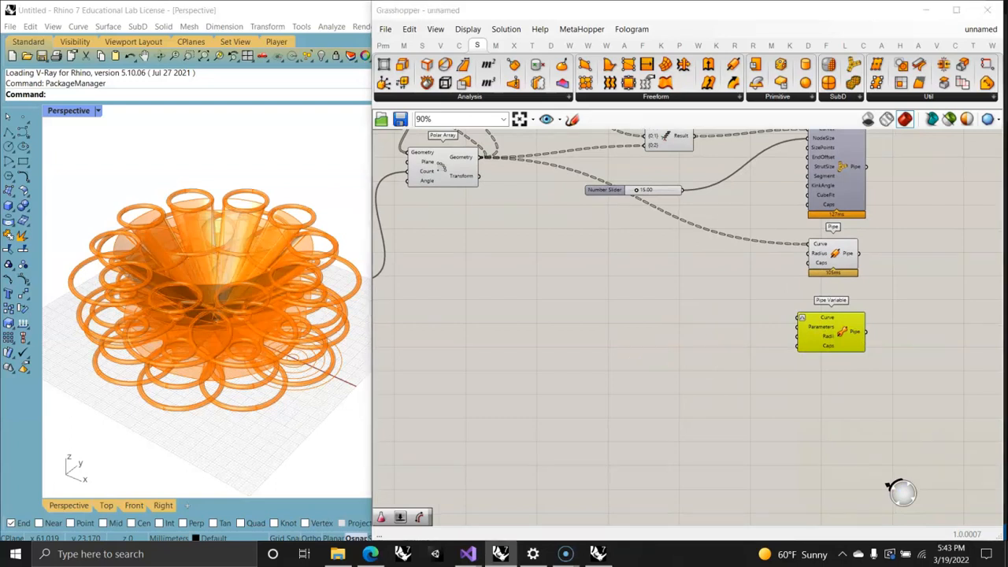
right_drag(510, 237, 545, 302)
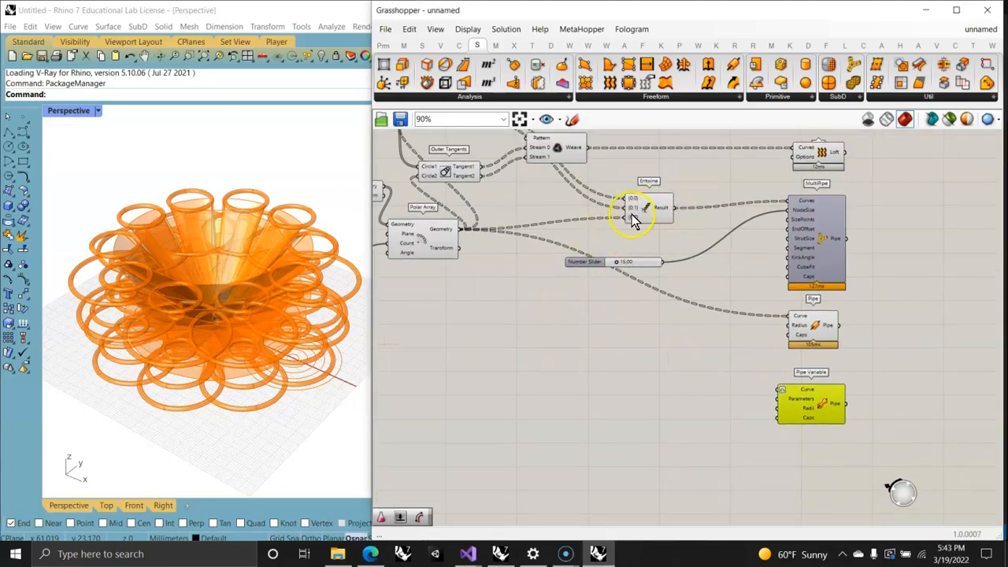
Step: Add an Explode Tree component after Entwine, connect Entwine's Result to its Data input and add the third output {0;2}
scroll(664, 219, up, 3)
drag(664, 217, 568, 212)
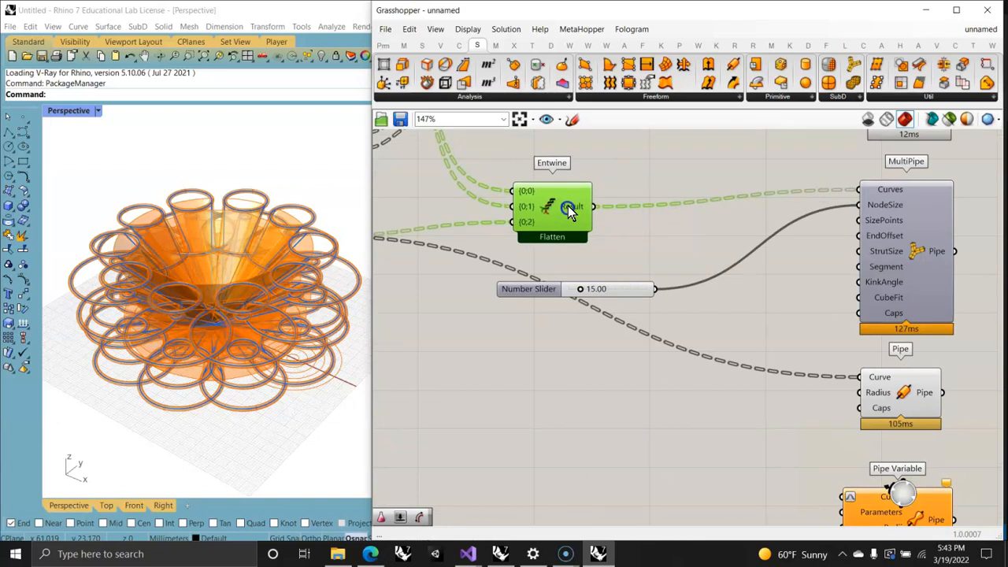
click(421, 45)
click(887, 101)
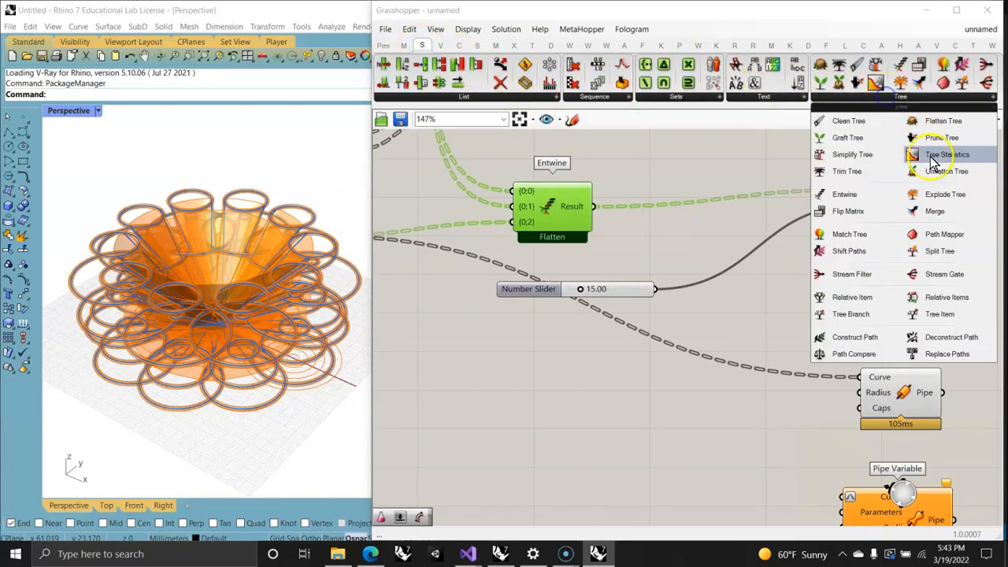
drag(932, 194, 713, 221)
click(685, 218)
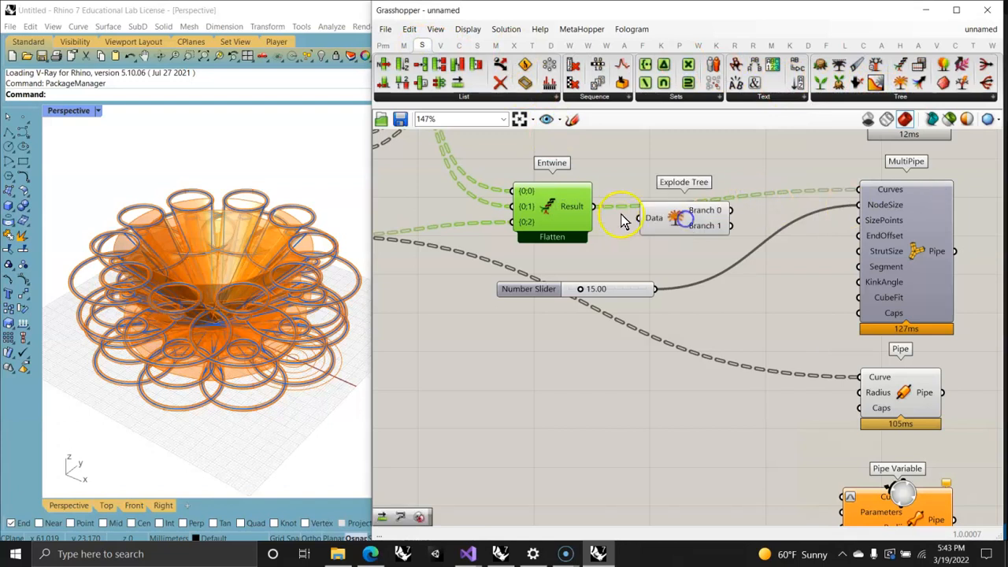
drag(595, 206, 648, 208)
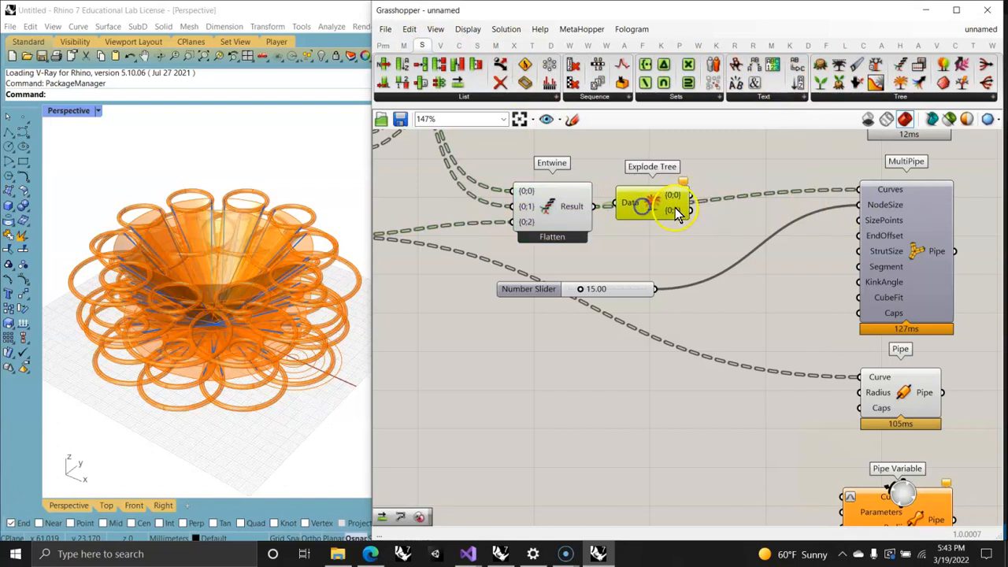
scroll(673, 209, up, 5)
click(655, 249)
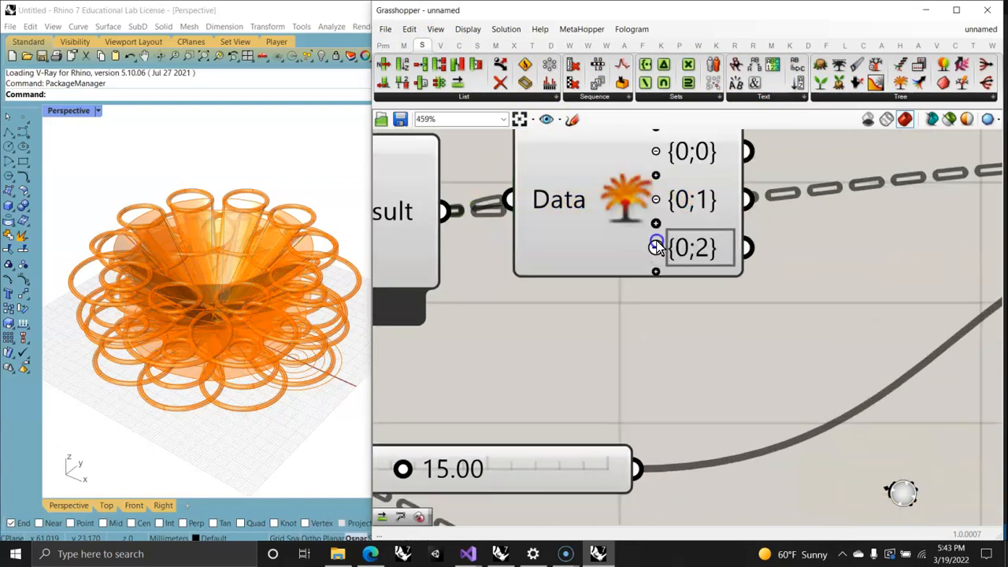
Step: Connect Explode Tree's {0;0} and {0;1} outputs to MultiPipe's Curves input and flatten that input
scroll(666, 262, down, 4)
click(671, 290)
drag(718, 257, 936, 218)
right_drag(680, 290, 619, 185)
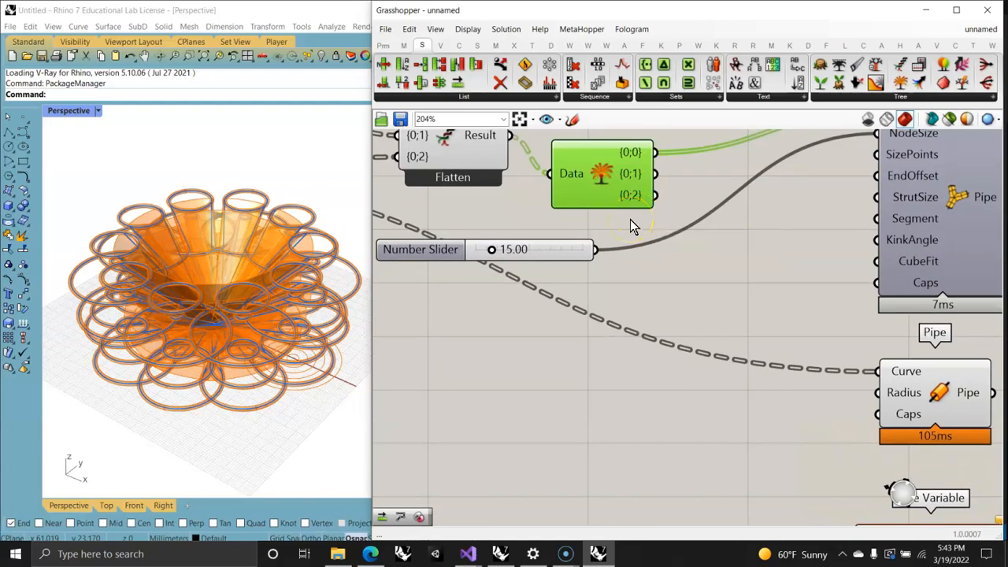
right_drag(664, 202, 619, 300)
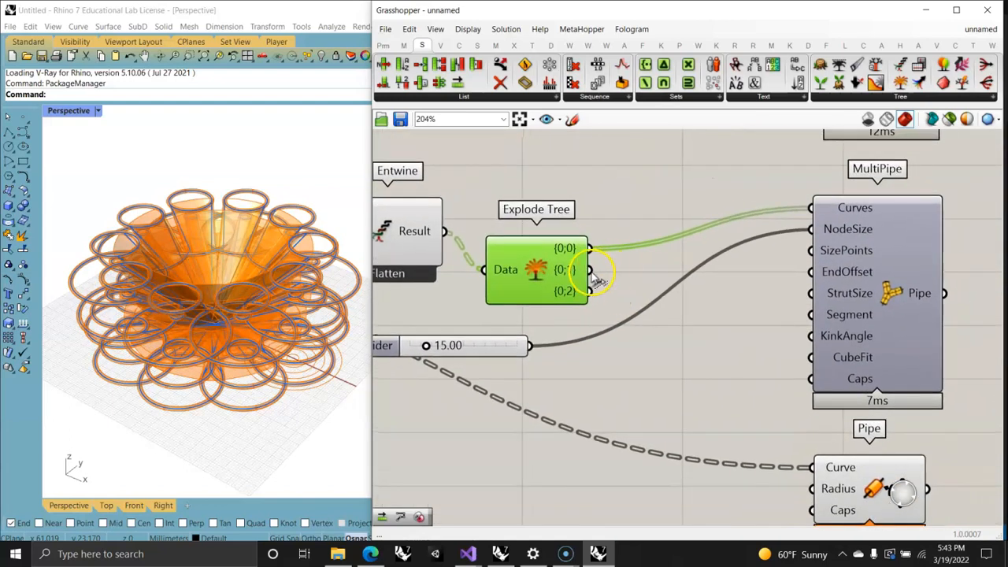
shift+drag(590, 270, 836, 208)
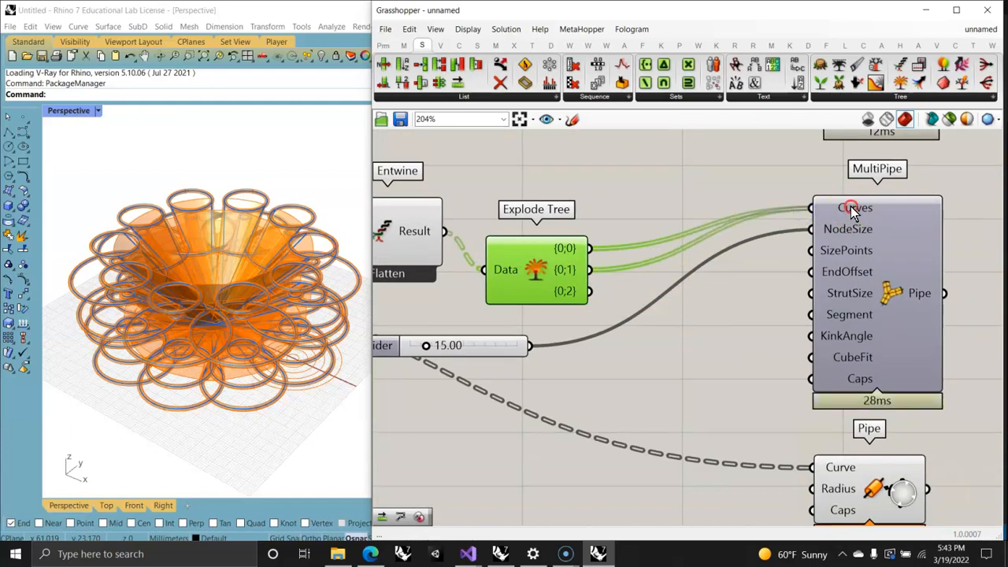
right_click(851, 210)
click(884, 299)
Step: Connect Explode Tree's {0;2} output to the Curve input of Pipe Variable
right_drag(696, 341, 702, 249)
drag(579, 168, 780, 507)
right_drag(724, 484, 574, 288)
scroll(577, 290, down, 3)
scroll(614, 325, down, 1)
right_drag(576, 374, 699, 345)
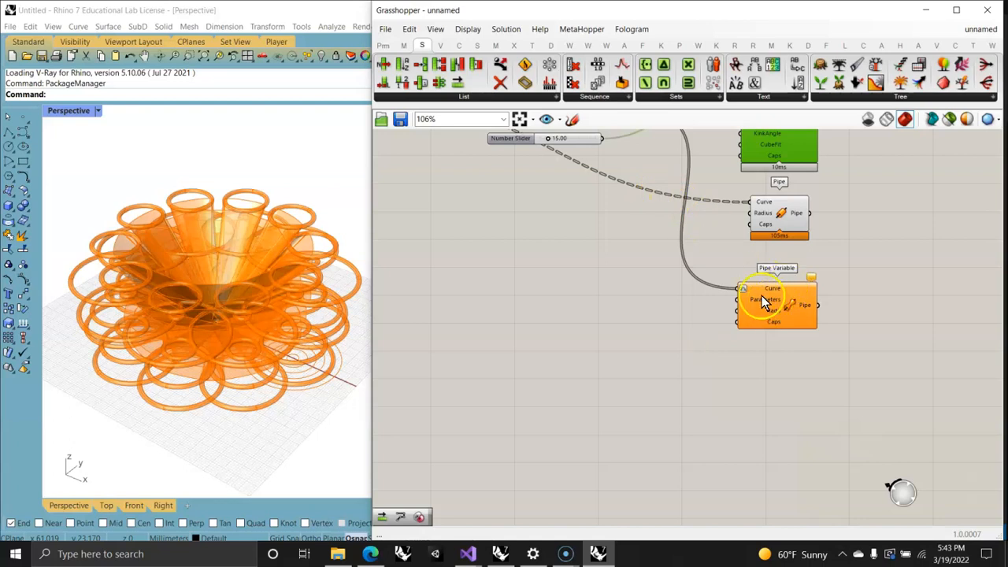
Step: Add a Gene Pool component beside Pipe Variable
click(383, 45)
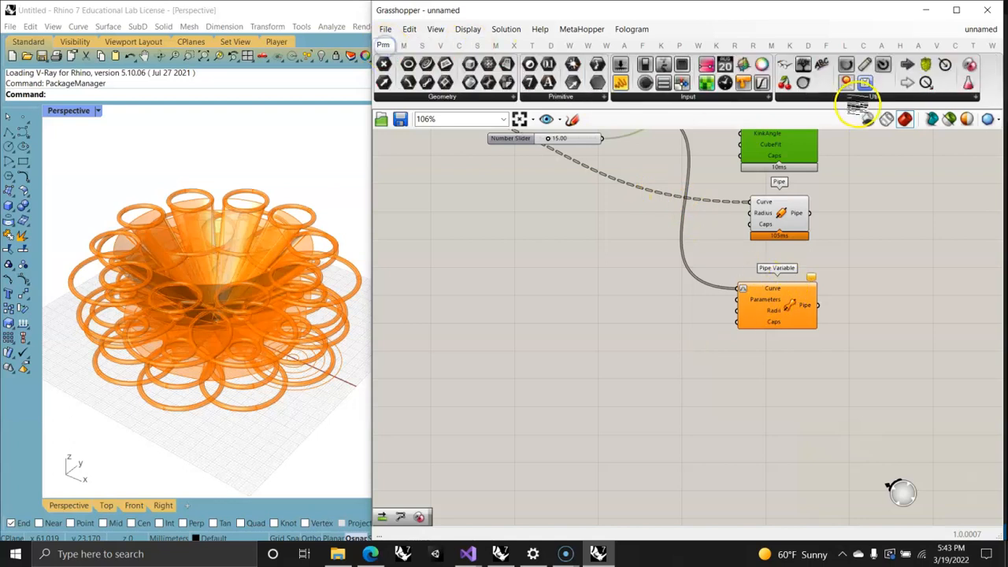
drag(970, 83, 627, 319)
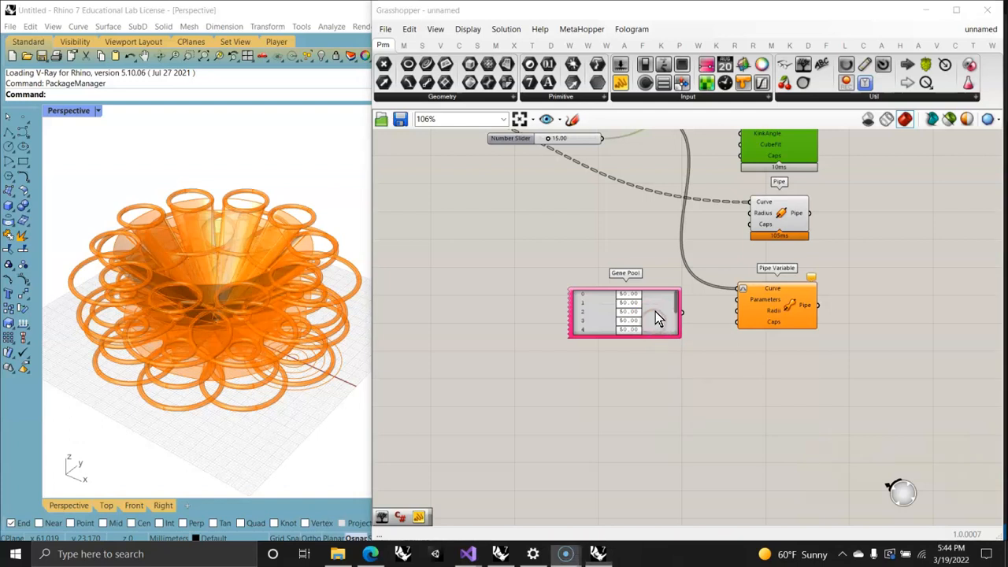
right_click(655, 311)
right_click(657, 309)
Step: Configure the Gene Pool with a gene count of 5, one decimal, minimum 0.0 and maximum 1.0
right_drag(621, 375, 486, 332)
scroll(516, 267, up, 3)
right_click(514, 282)
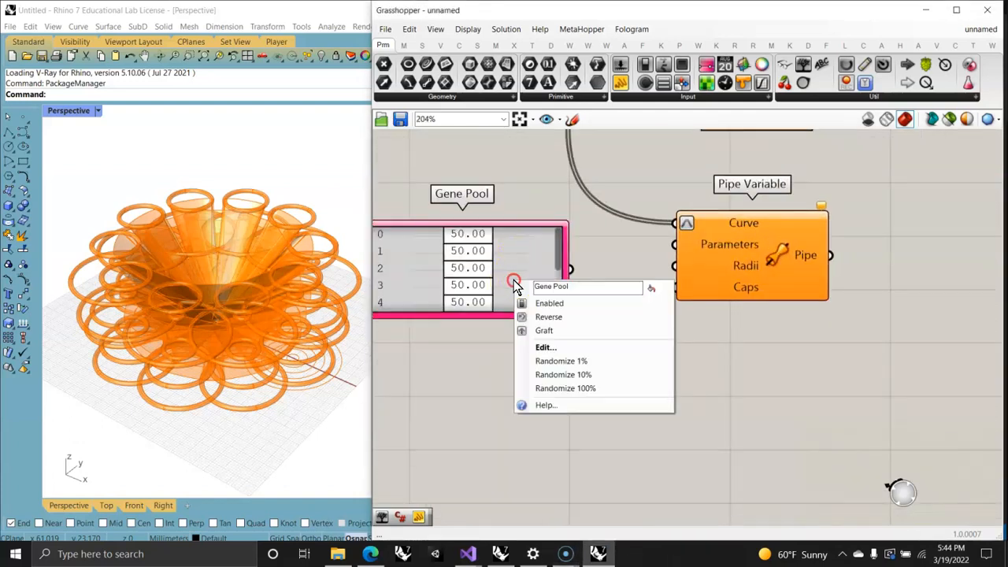
click(547, 347)
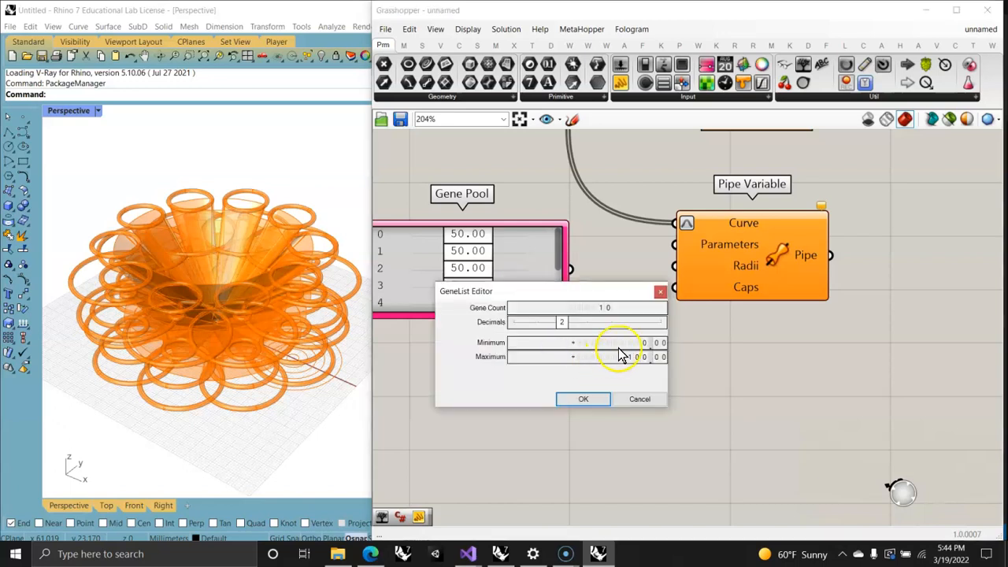
click(646, 356)
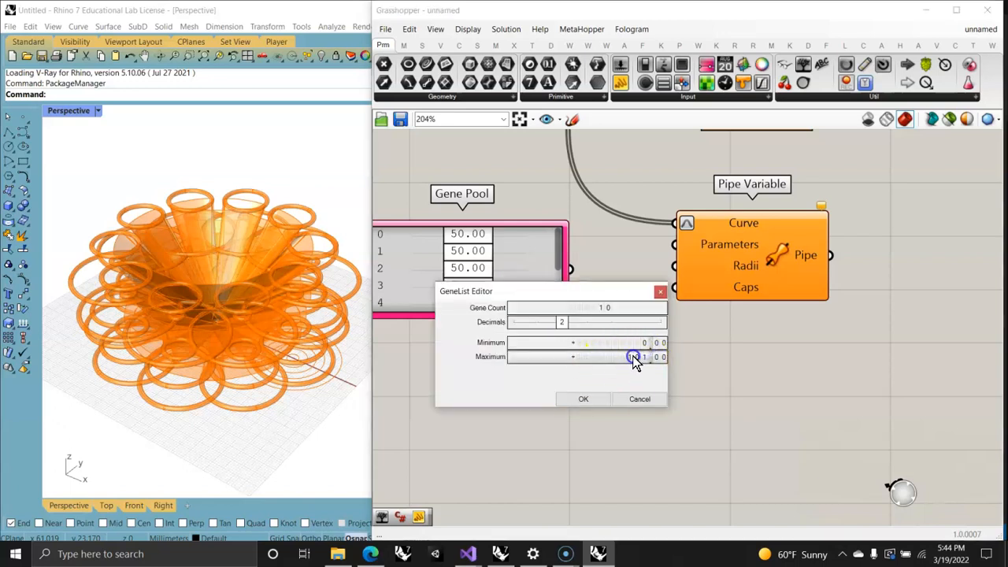
click(603, 306)
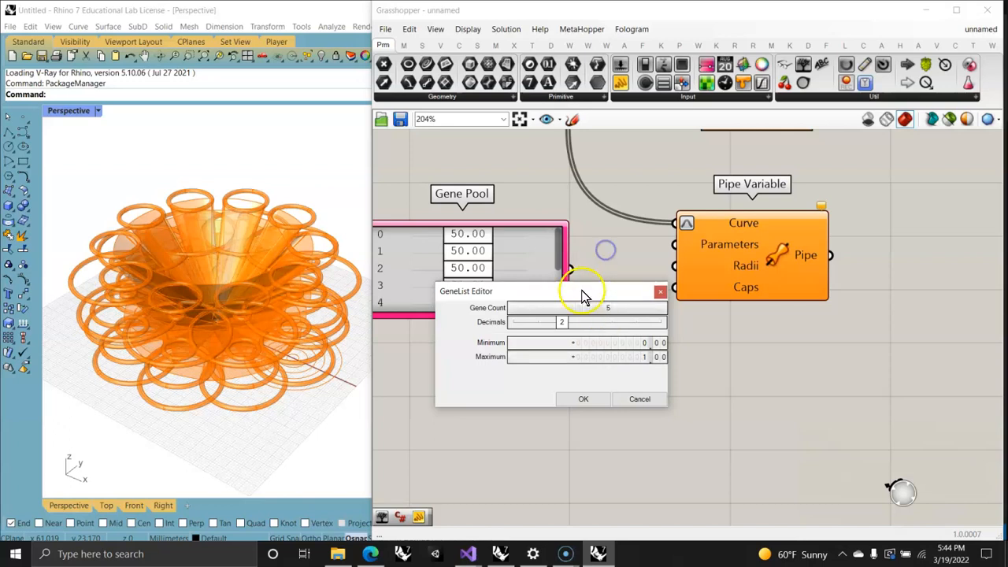
click(540, 328)
drag(563, 328, 539, 326)
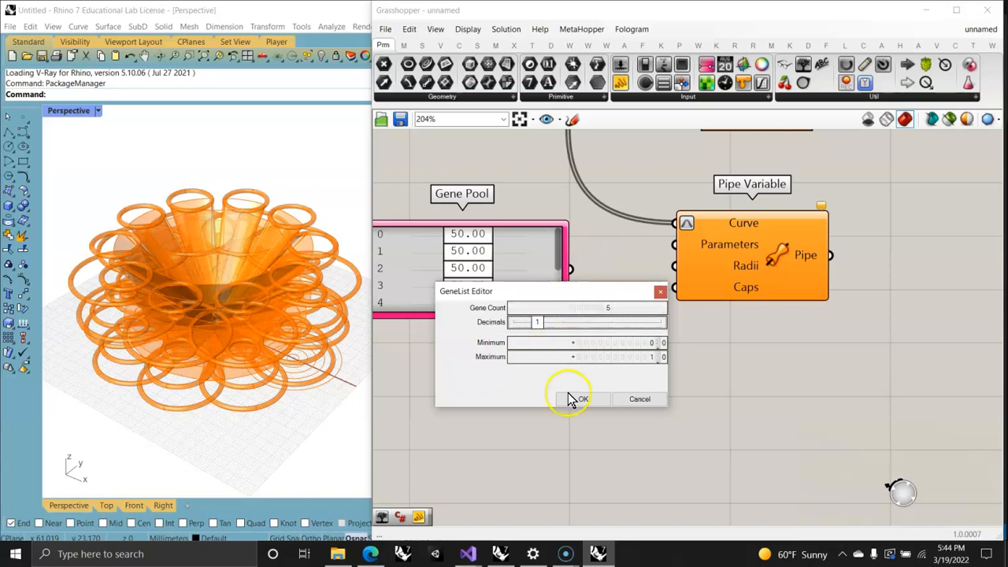
click(573, 399)
Step: Set the Gene Pool values to 0.0, 0.1, 0.4, 0.7 and 0.9 and connect it to Pipe Variable's Parameters input
right_drag(515, 342, 660, 315)
click(625, 282)
drag(624, 283, 570, 304)
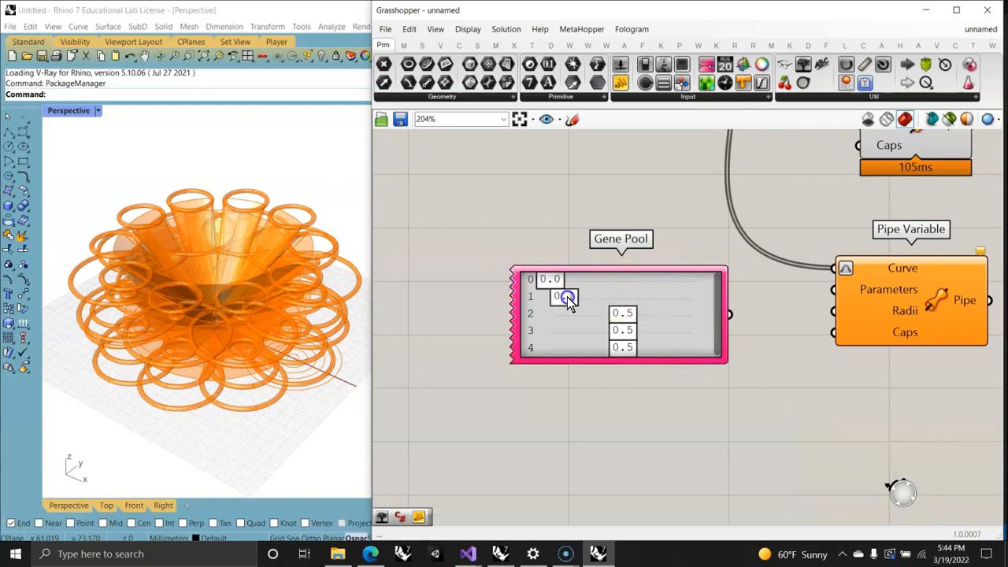
drag(628, 318, 690, 356)
right_drag(683, 427, 610, 361)
drag(653, 247, 755, 220)
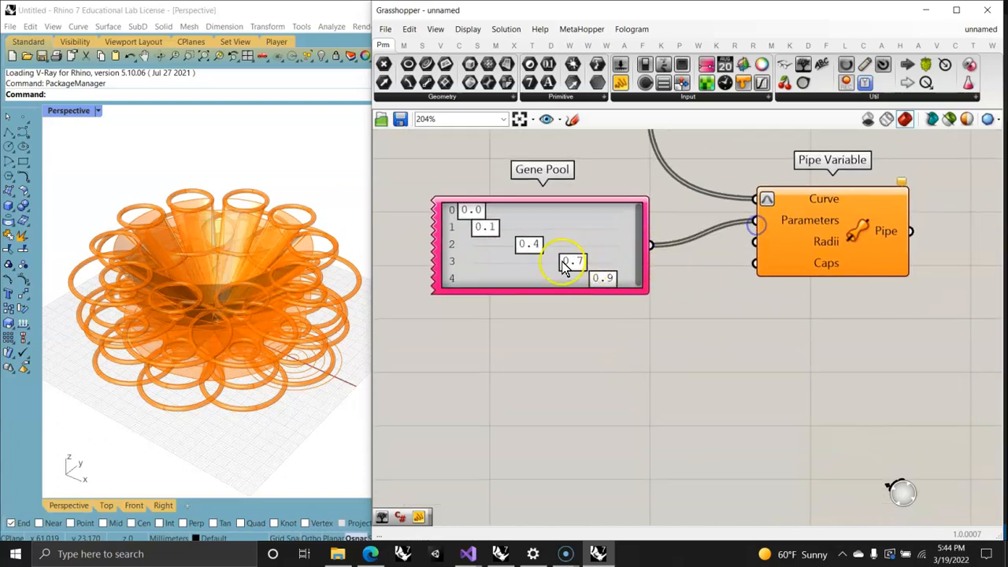
Step: Duplicate the Gene Pool below the original, connect the copy to Pipe Variable's Radii input and inspect the resulting pipes
alt+drag(589, 236, 571, 374)
drag(656, 390, 755, 241)
click(858, 238)
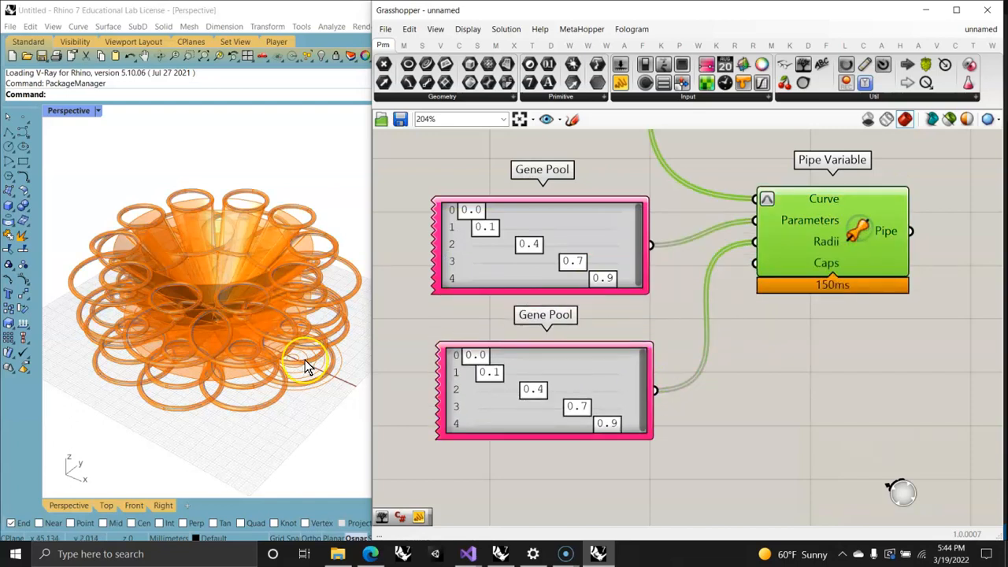
scroll(237, 383, up, 5)
scroll(273, 405, down, 5)
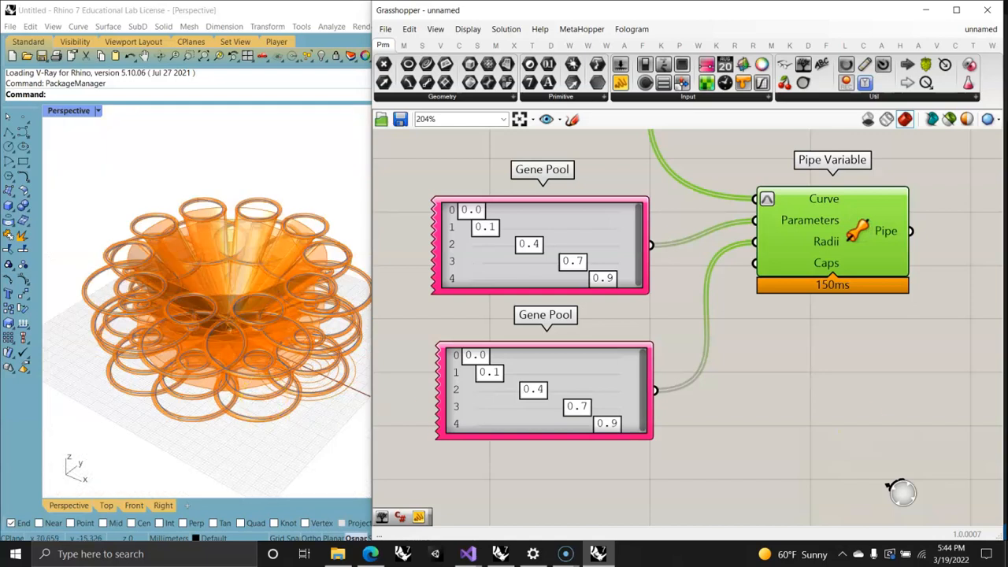
right_drag(273, 405, 272, 404)
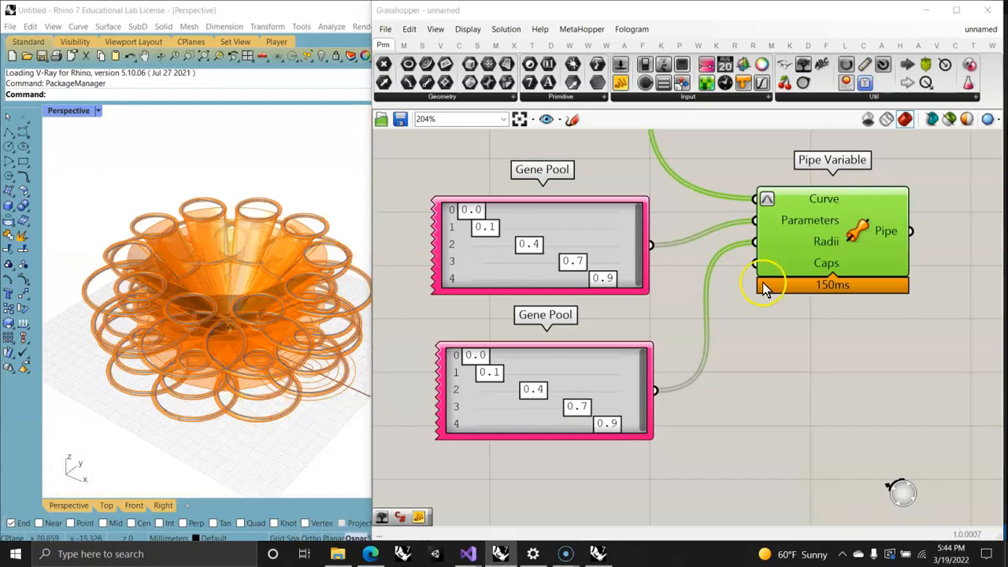
Step: Set the range of the radii Gene Pool to minimum 1 and maximum 5
right_click(599, 402)
click(621, 451)
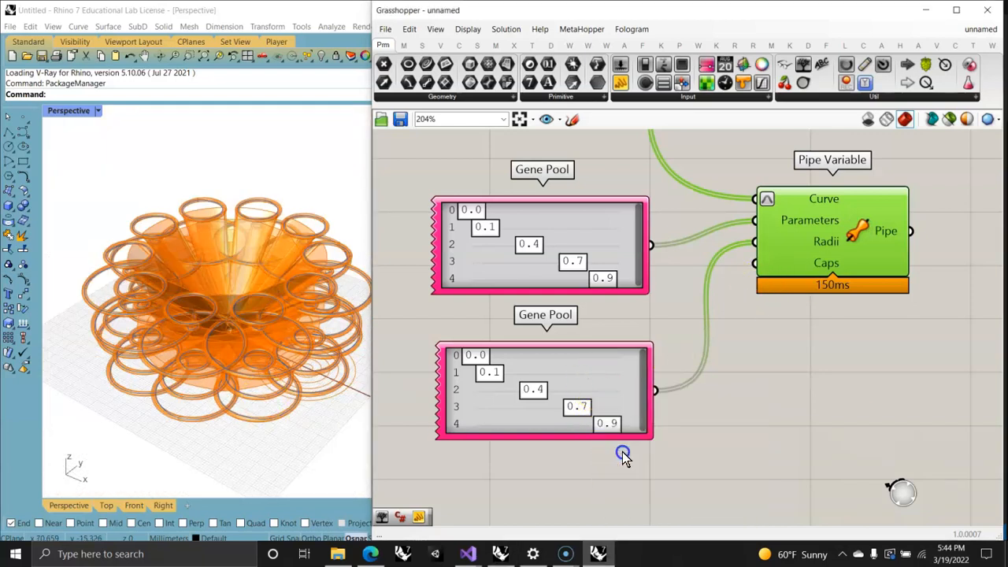
drag(716, 466, 711, 420)
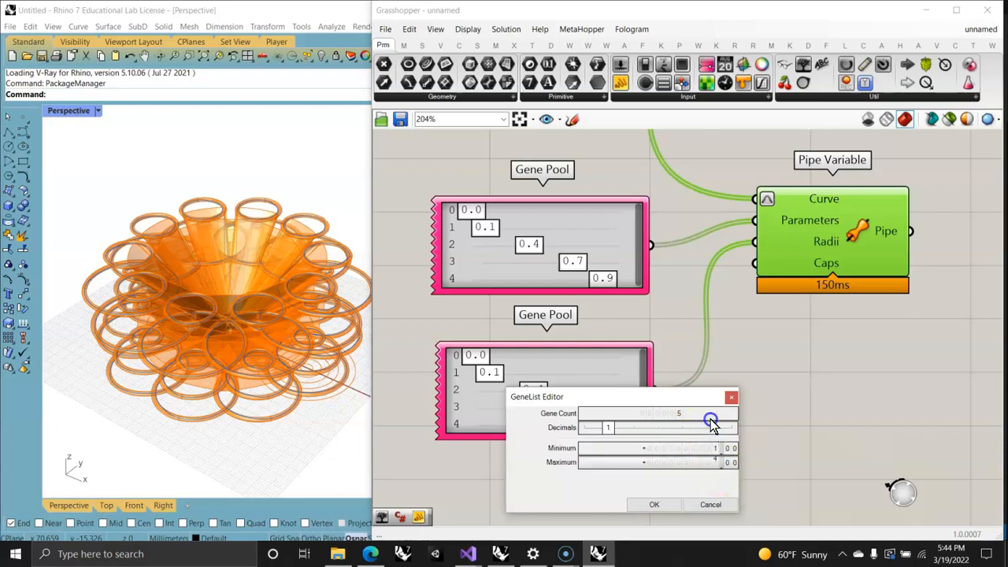
click(653, 505)
Step: Randomize the radii Gene Pool values by 100%, by 10% and by 100% again
right_click(596, 378)
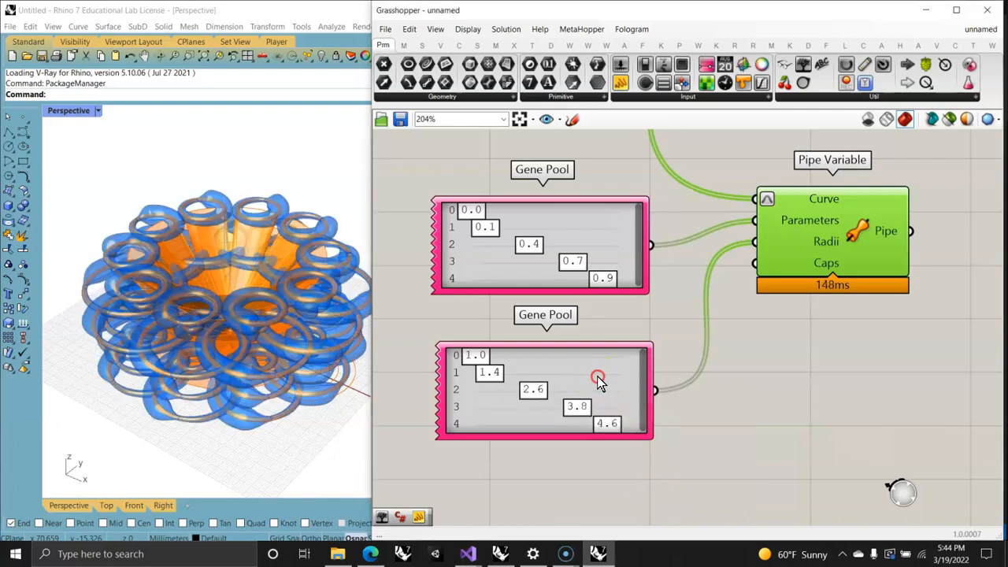
click(646, 493)
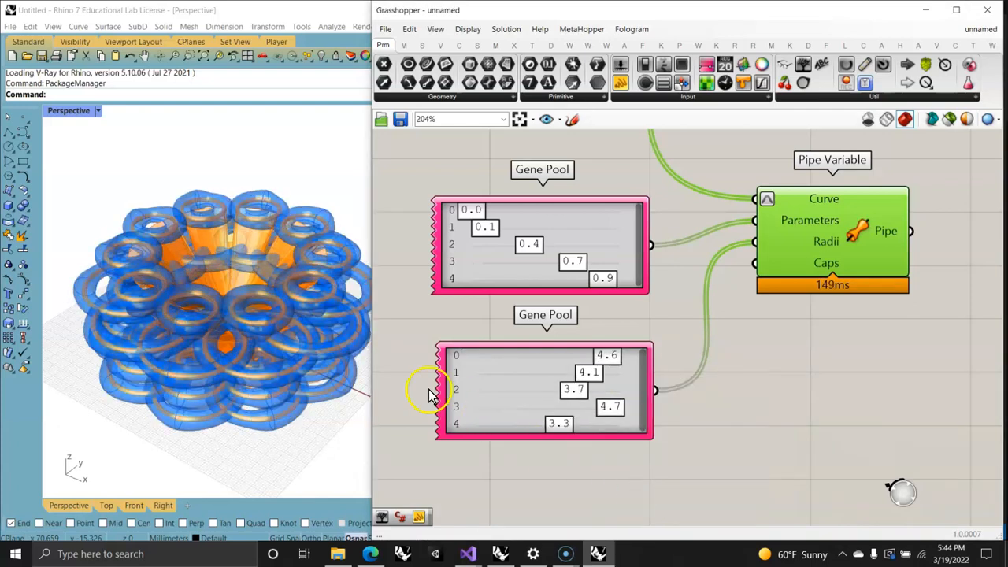
right_click(522, 391)
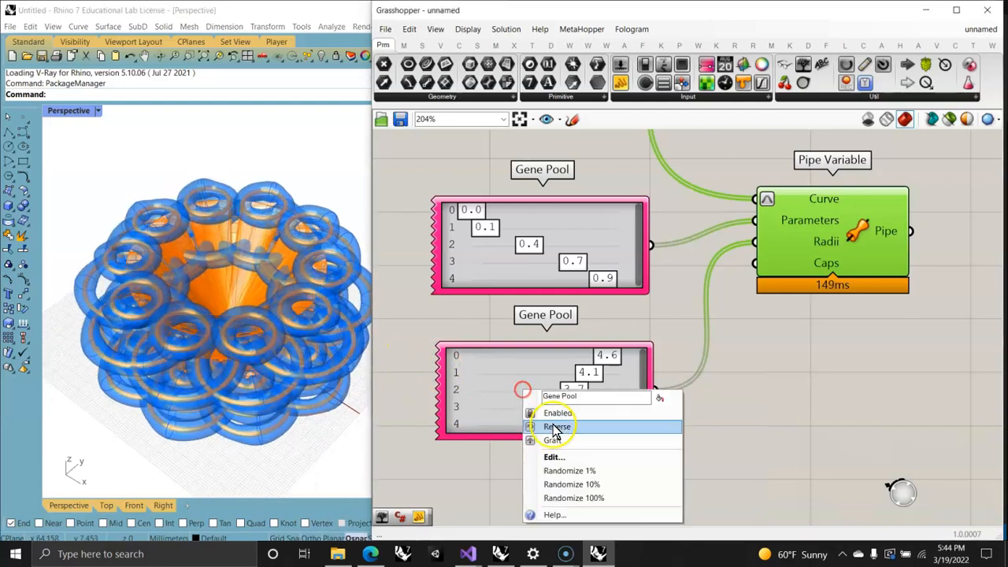
click(581, 487)
right_click(528, 388)
click(561, 497)
Step: Set gene 2 of the radii Gene Pool to 1.2 and inspect the variable pipes
right_drag(287, 411, 229, 370)
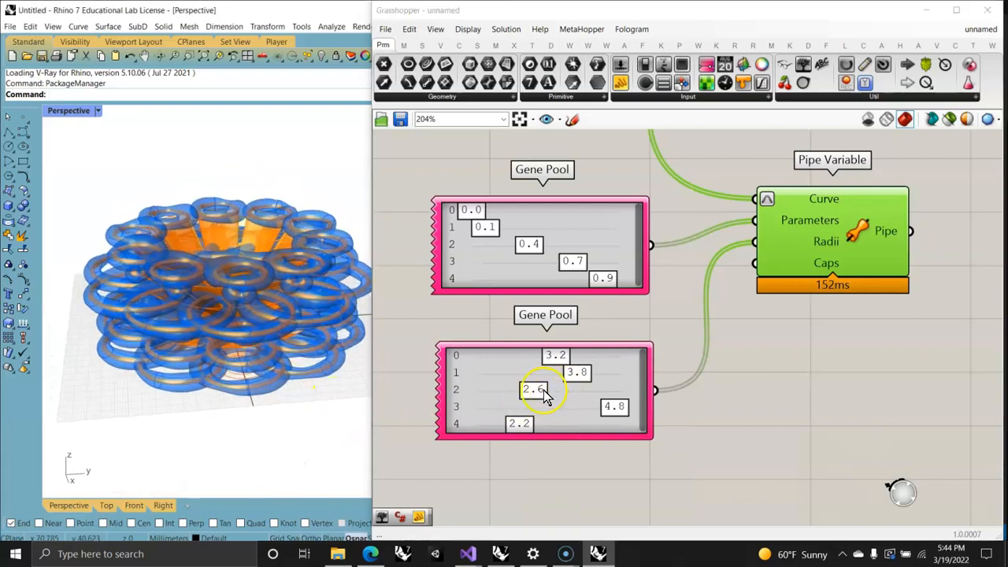
drag(546, 396, 542, 393)
drag(467, 395, 487, 404)
right_drag(207, 338, 251, 378)
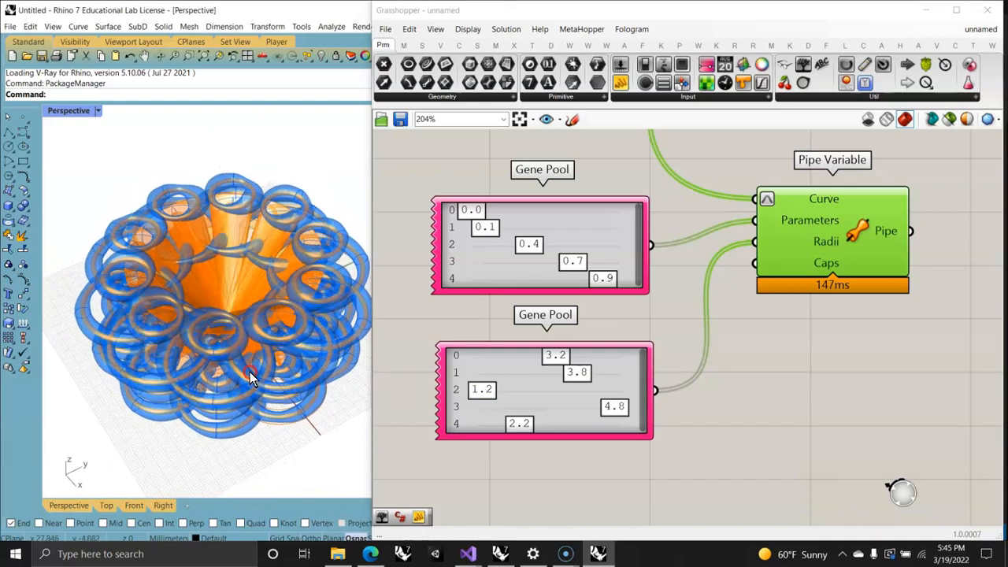
Step: Turn on the preview of the MultiPipe component
scroll(724, 276, down, 7)
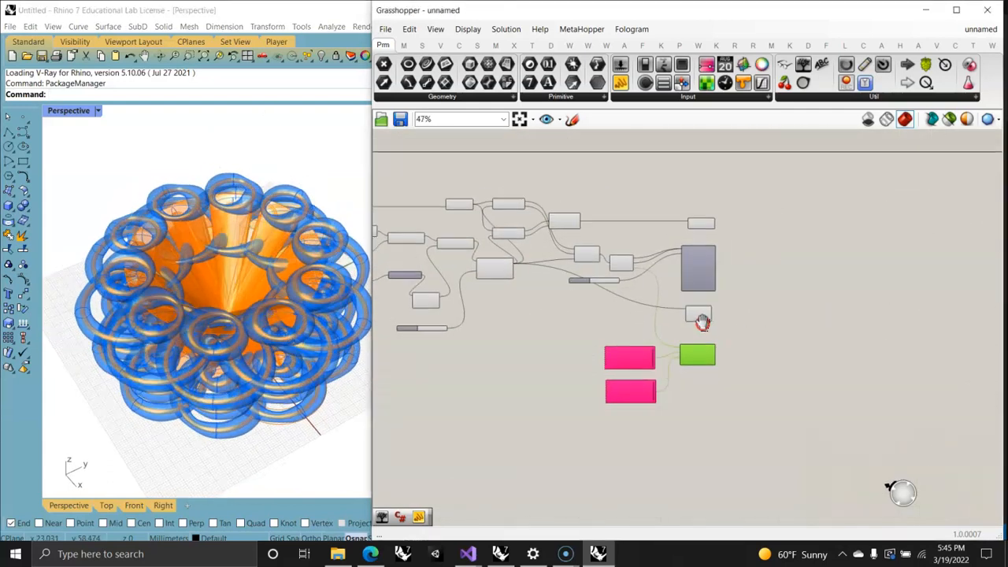
click(679, 299)
right_click(725, 292)
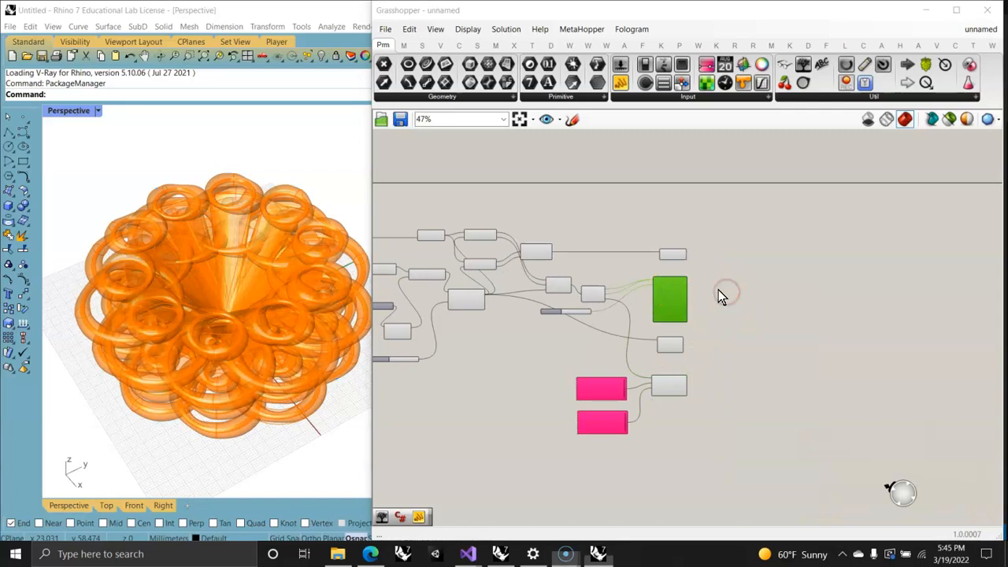
click(711, 280)
right_click(717, 291)
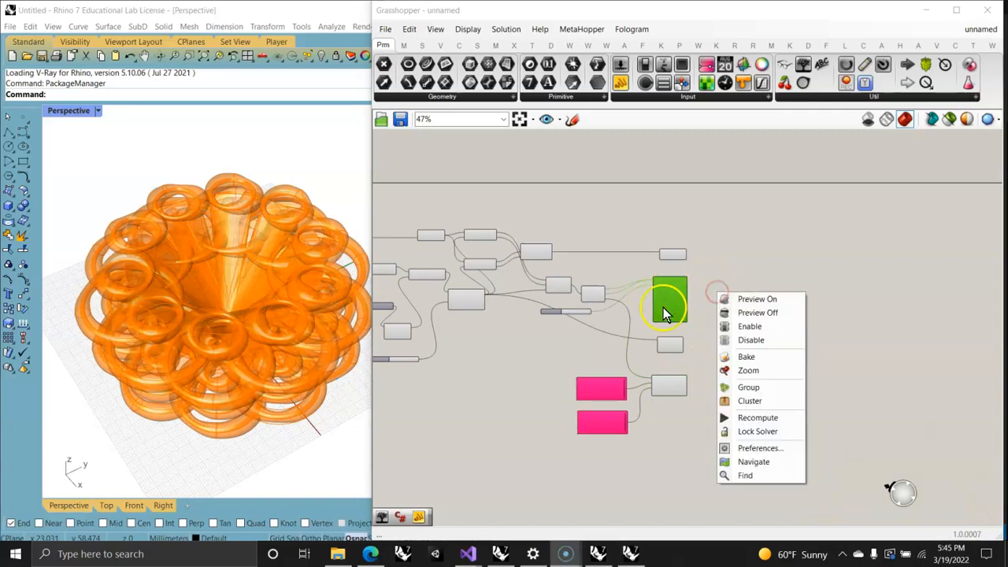
right_drag(676, 354, 564, 298)
scroll(550, 237, up, 5)
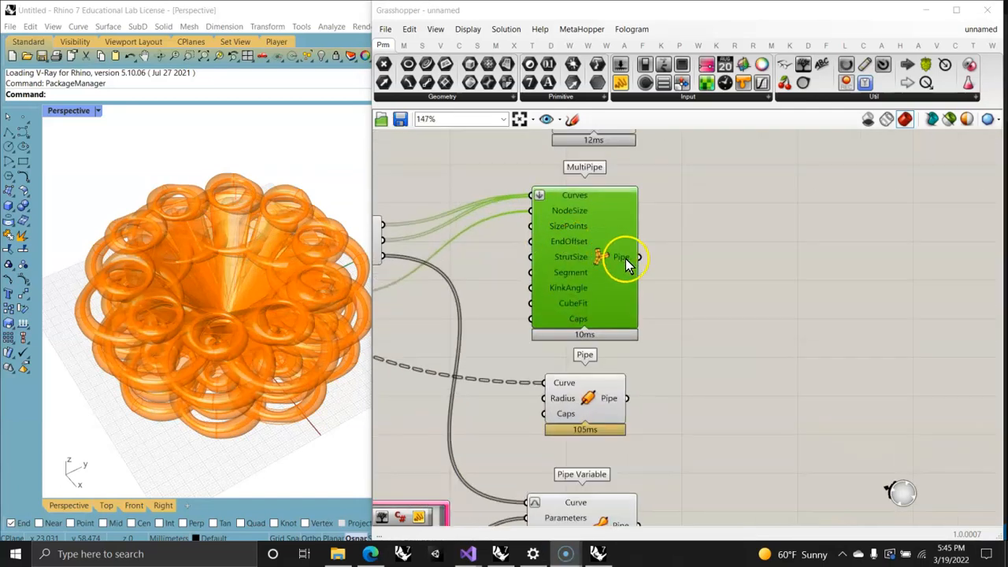
right_click(626, 261)
right_click(611, 230)
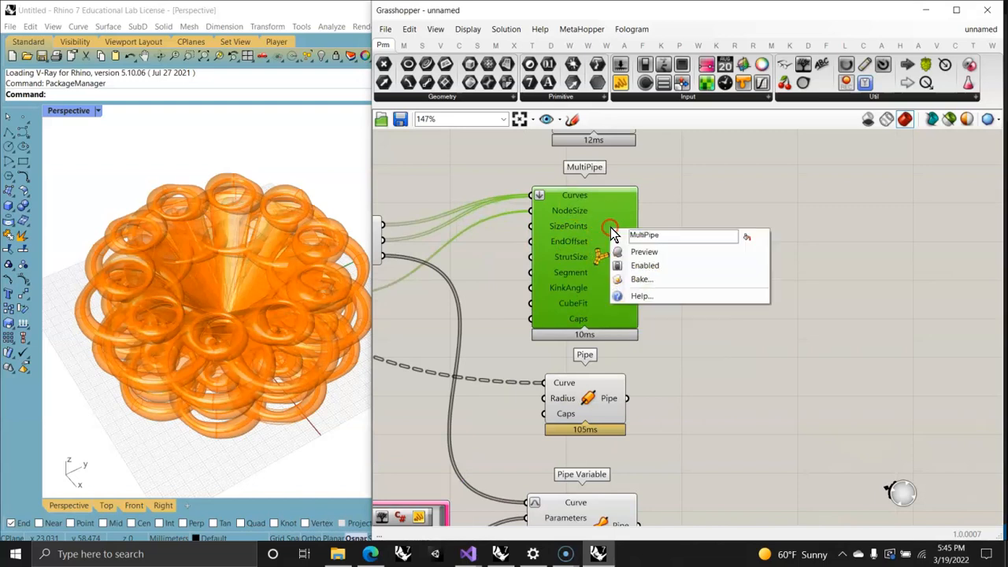
click(639, 252)
click(696, 204)
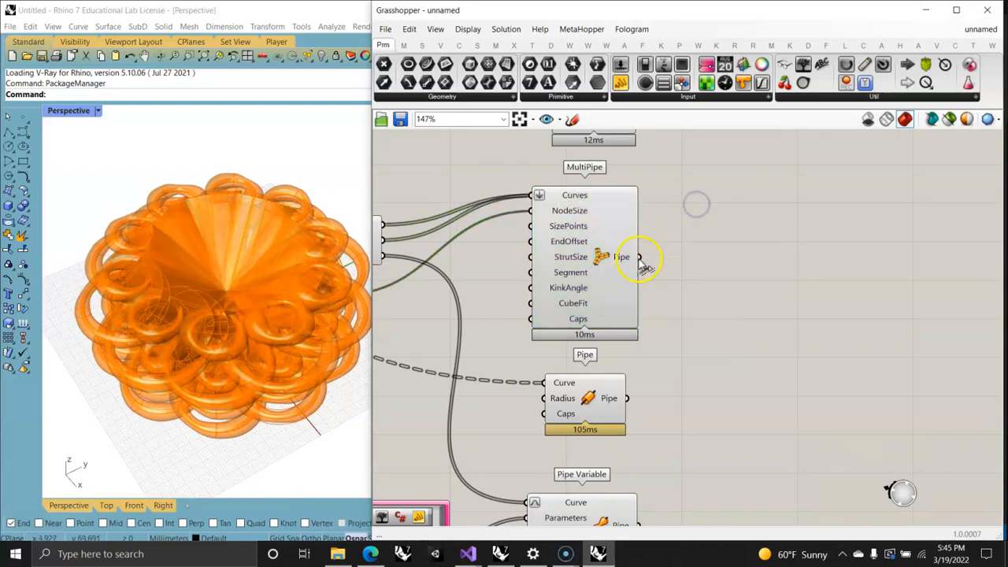
Step: Inspect the combined geometry of the Loft, MultiPipe, Pipe and Pipe Variable components and the data in the MultiPipe output
scroll(642, 268, down, 3)
drag(713, 418, 614, 168)
right_drag(224, 287, 195, 240)
click(584, 273)
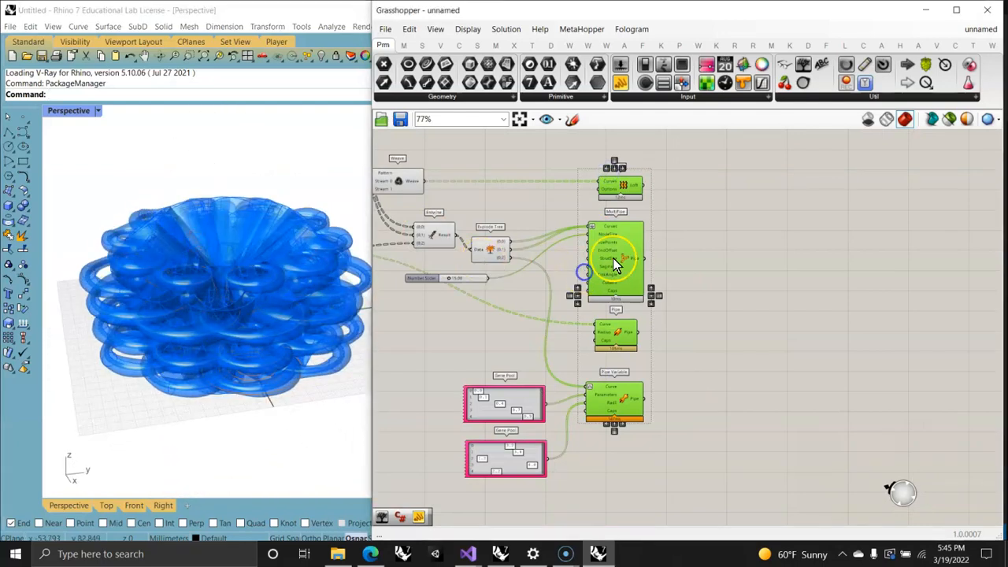
click(698, 252)
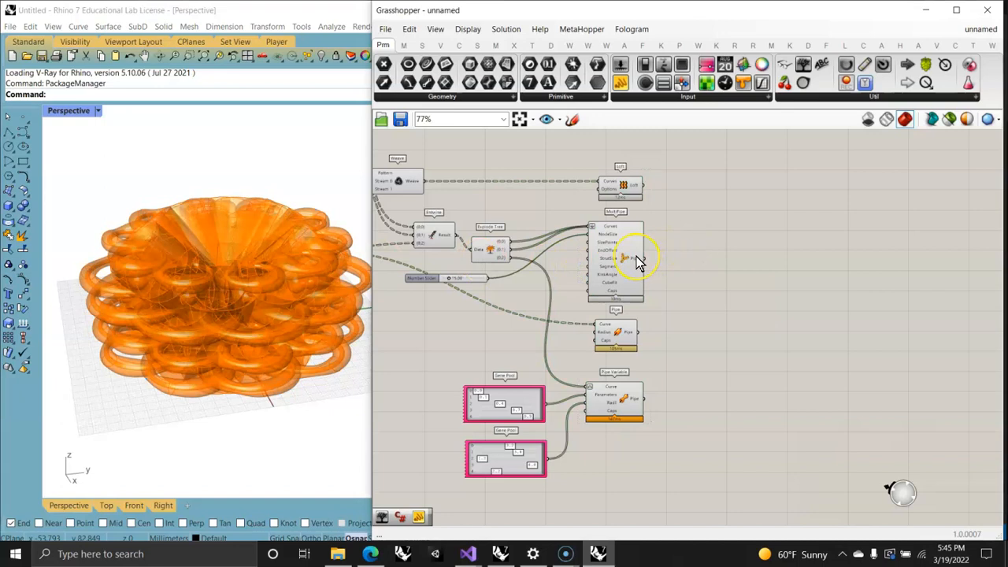
mouse_move(638, 261)
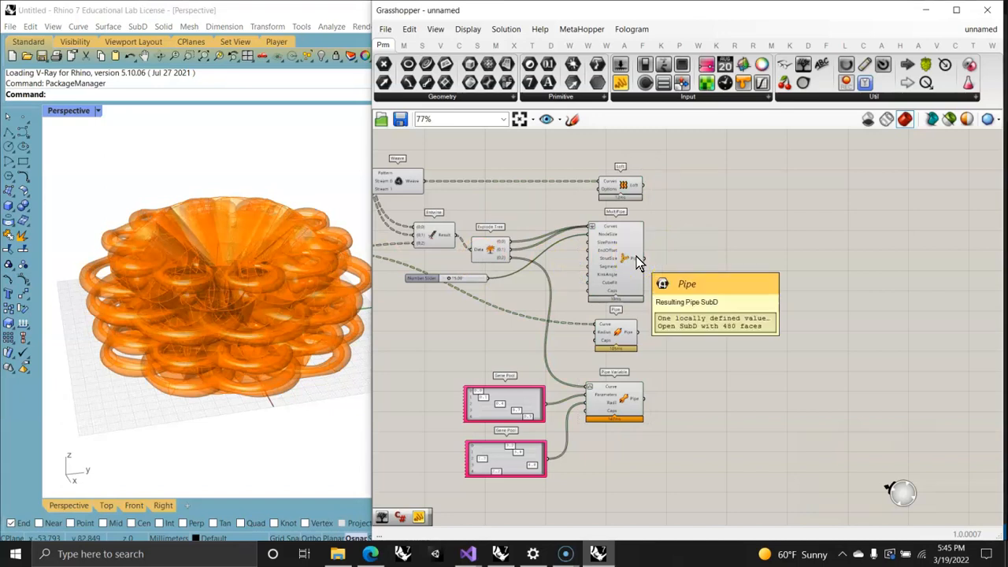
click(656, 293)
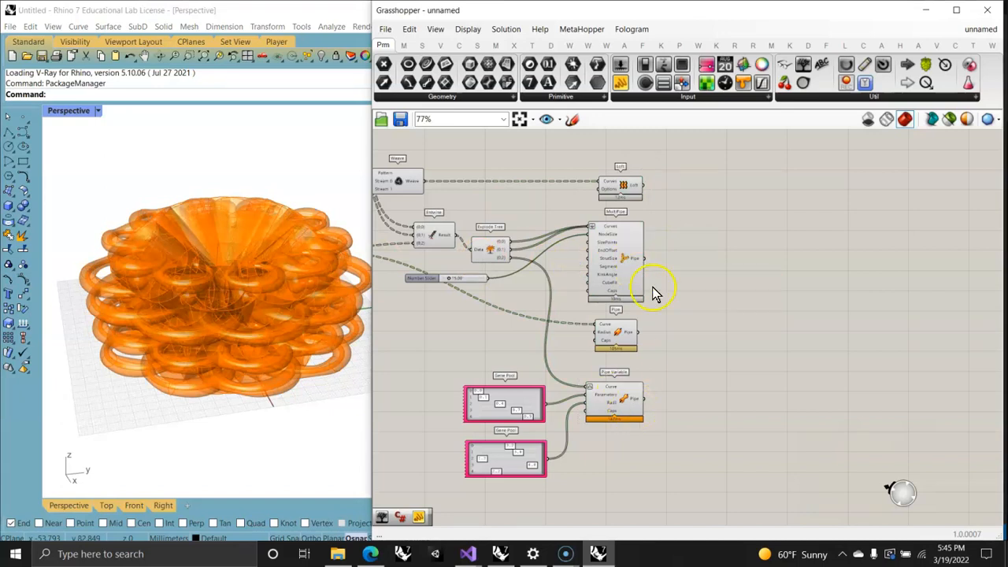
Step: Enlarge the Rhino window beside Grasshopper and widen the Layers panel next to the Perspective viewport
right_click(635, 191)
click(401, 240)
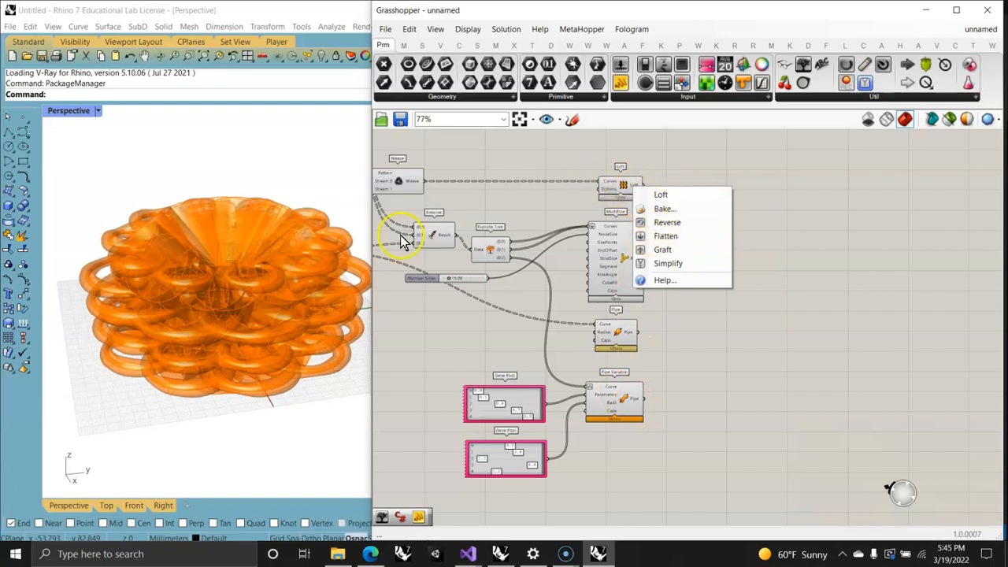
click(368, 234)
drag(371, 225, 504, 223)
click(358, 254)
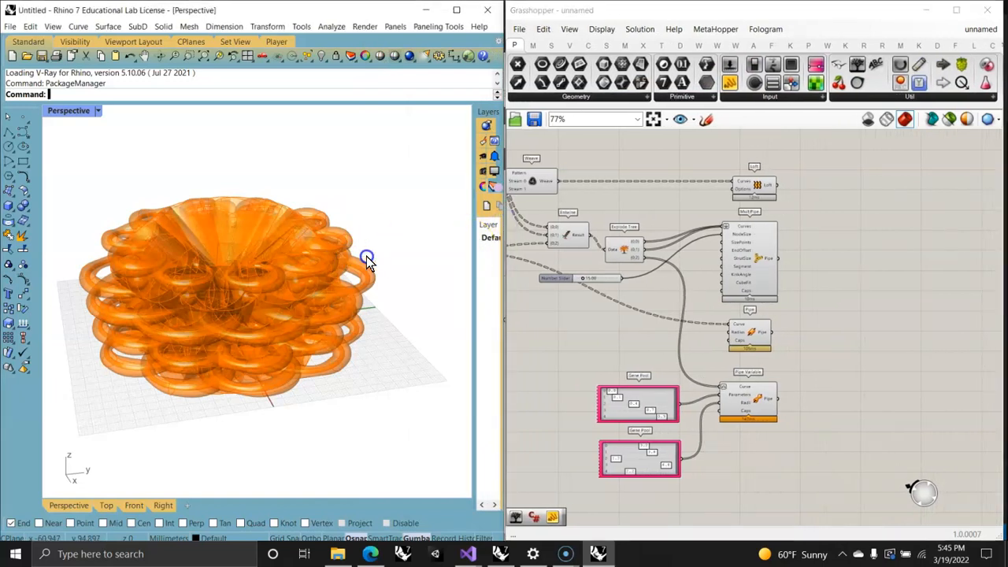
drag(474, 272, 376, 270)
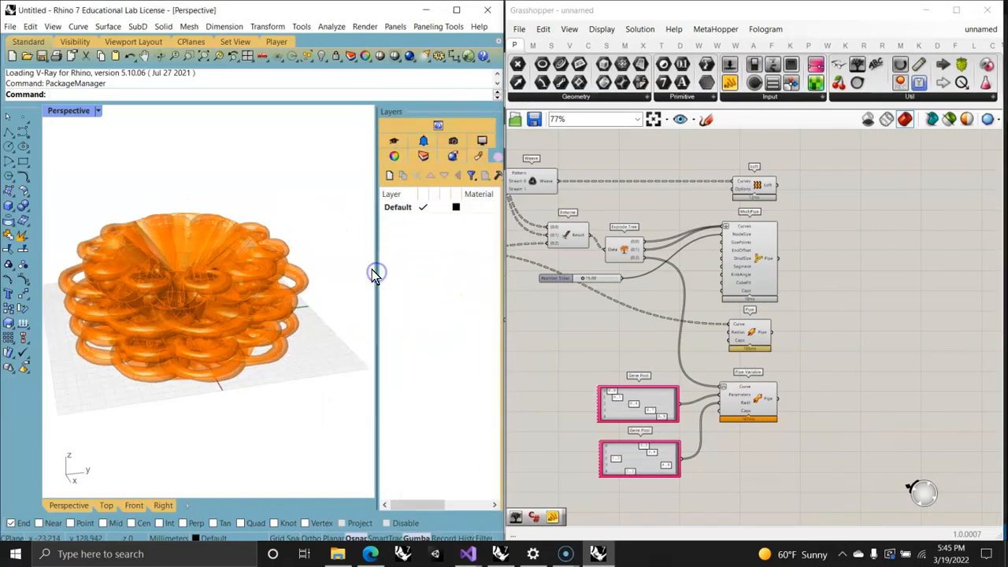
Step: Add four new layers to the Rhino document
click(391, 175)
click(391, 176)
click(391, 176)
click(391, 175)
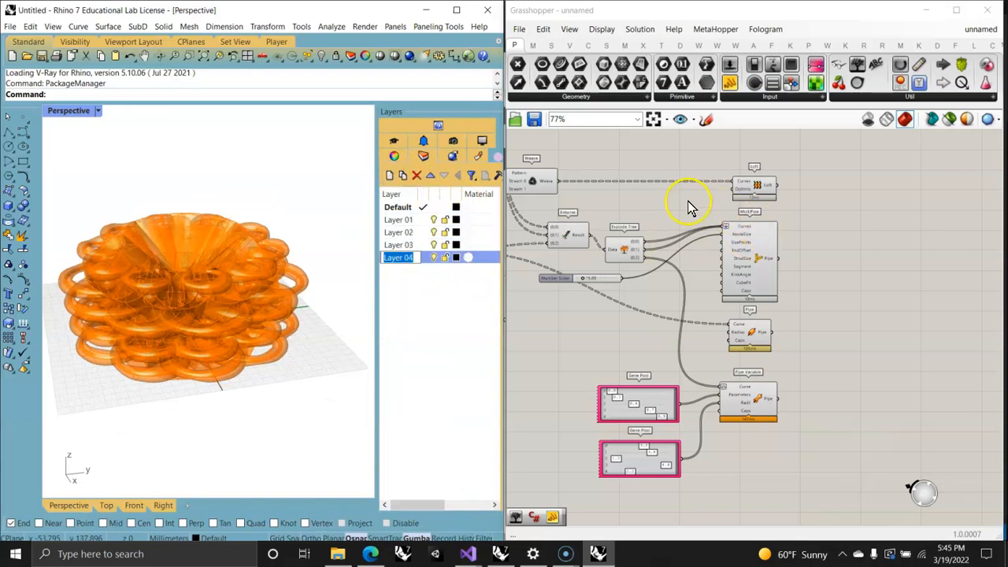
Step: Bake the Loft output to Layer 01 as a group
right_click(768, 186)
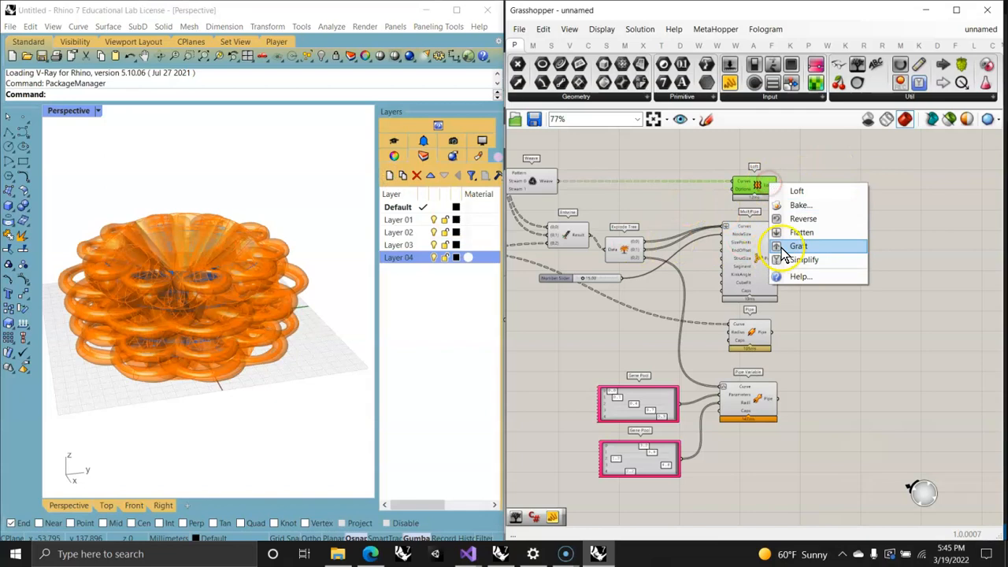
click(799, 206)
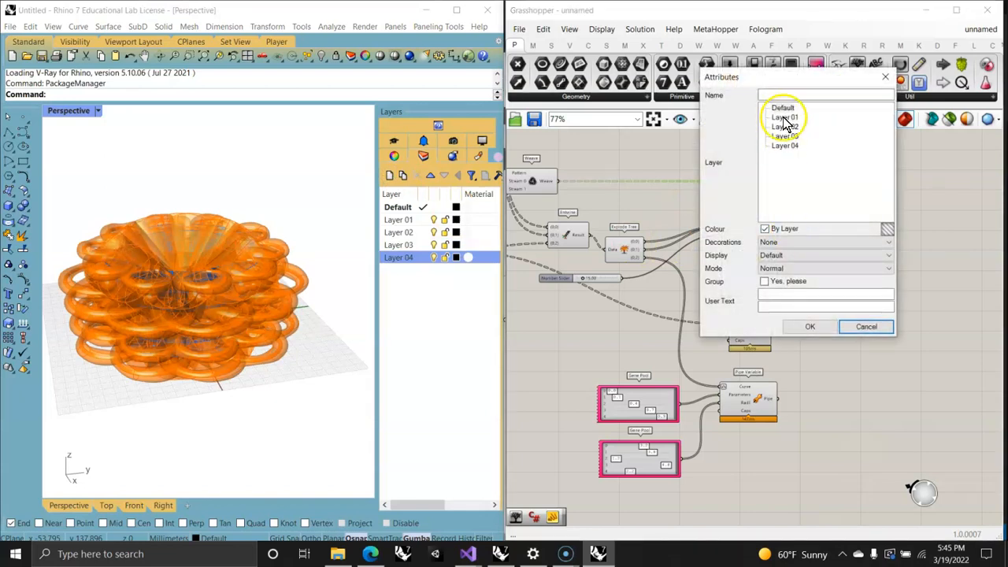
click(766, 281)
click(808, 324)
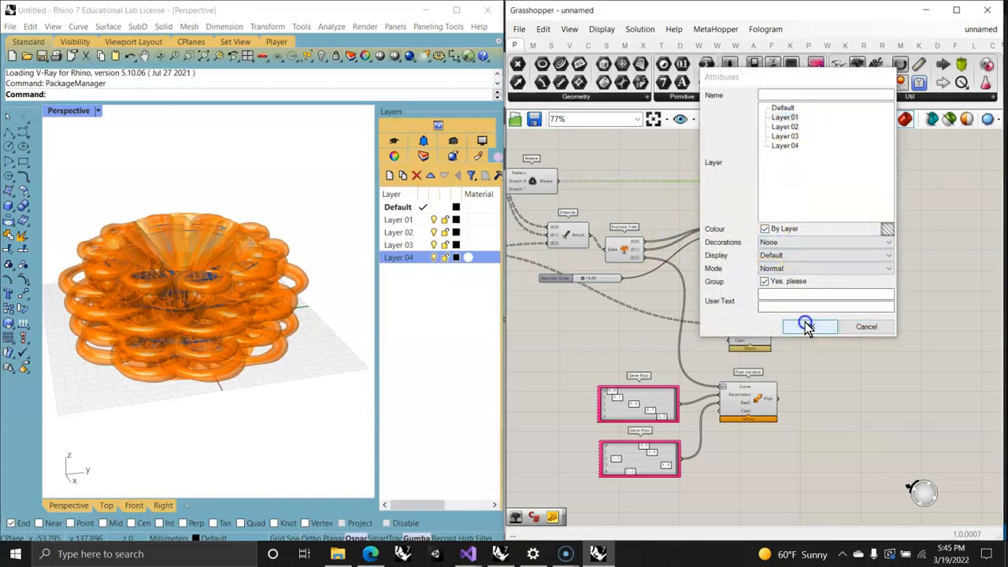
Step: Bake the MultiPipe output into Rhino with grouping enabled
click(770, 263)
right_click(768, 259)
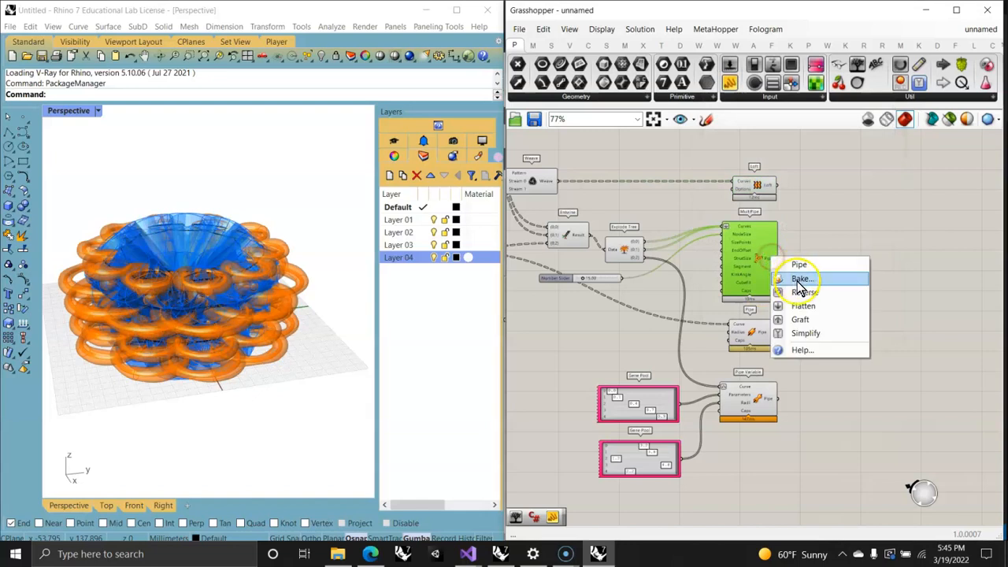
click(802, 278)
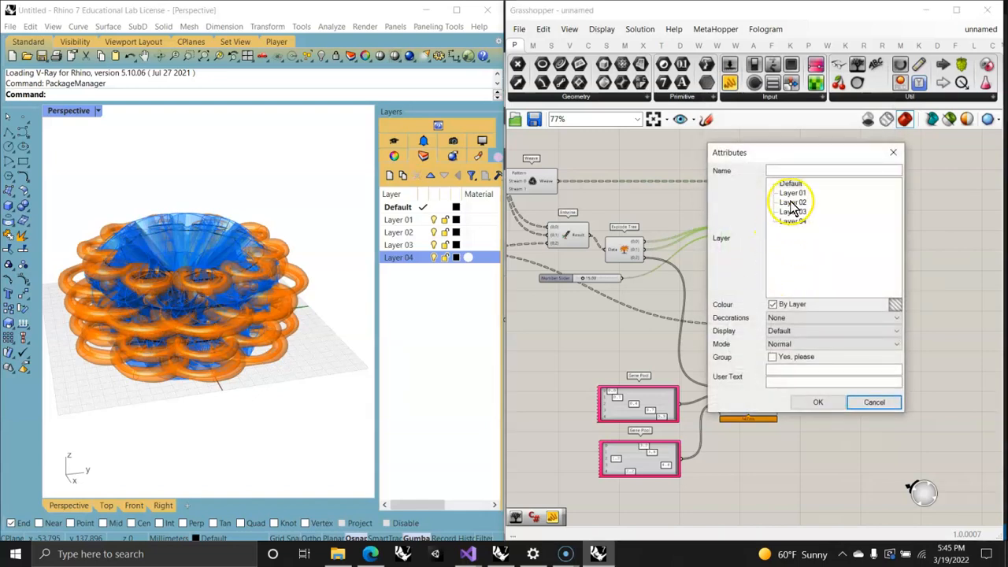
click(818, 401)
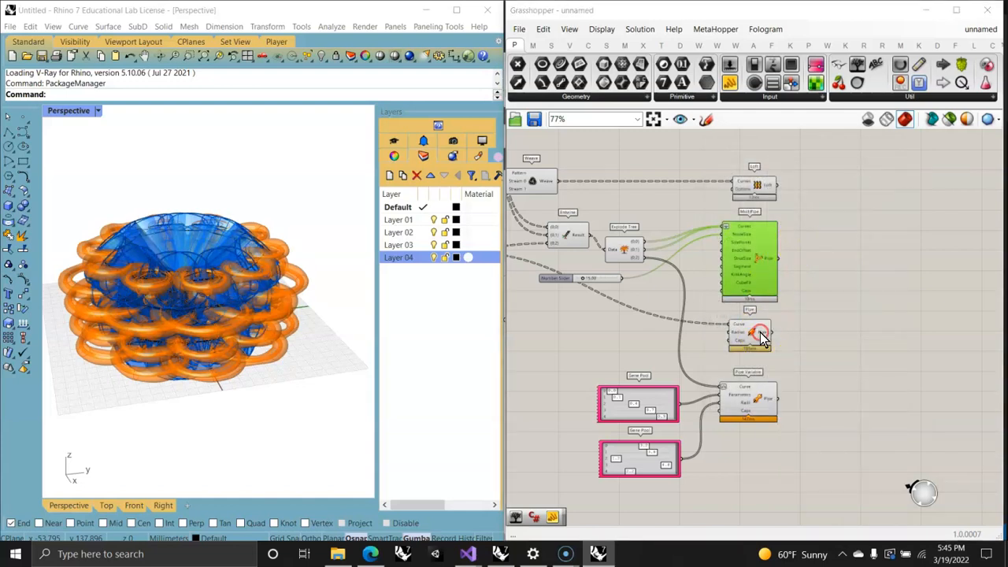
Step: Bake the Pipe component's output to Layer 03 as a group
click(765, 332)
right_drag(763, 332, 569, 252)
right_click(584, 241)
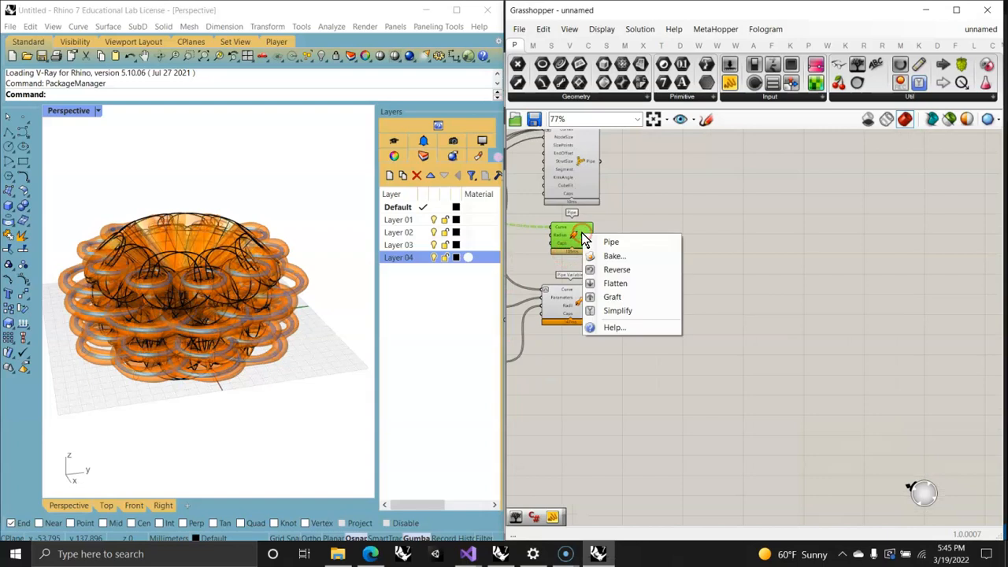
click(618, 255)
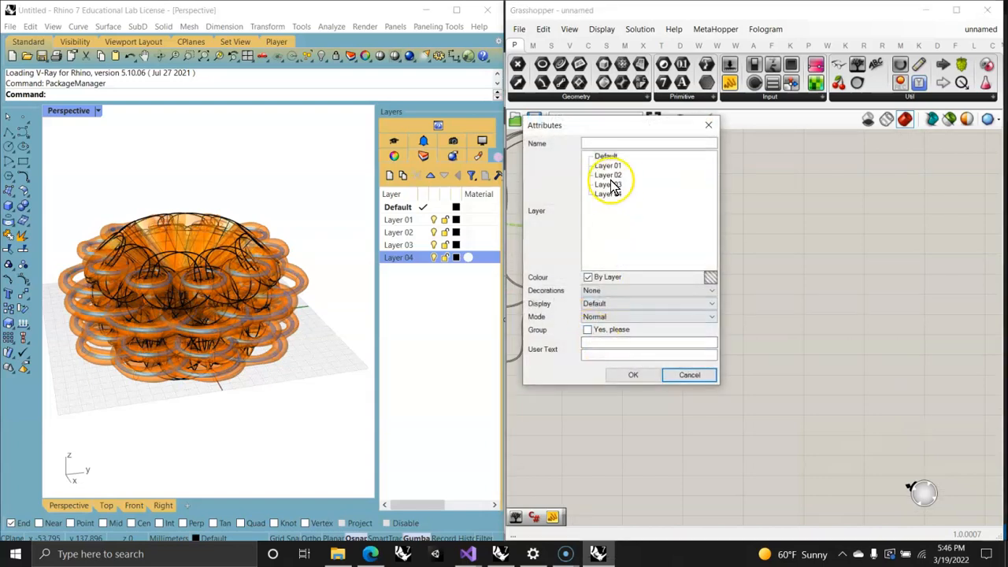
click(587, 330)
click(633, 375)
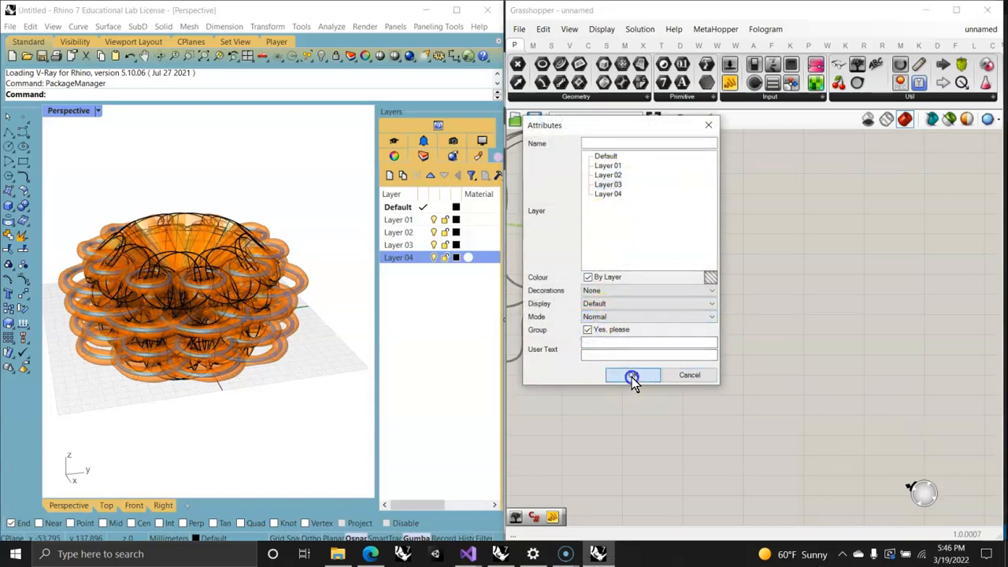
click(642, 368)
Step: Bake the Pipe Variable output to Layer 04 as a group and view the baked geometry from another angle
right_click(595, 309)
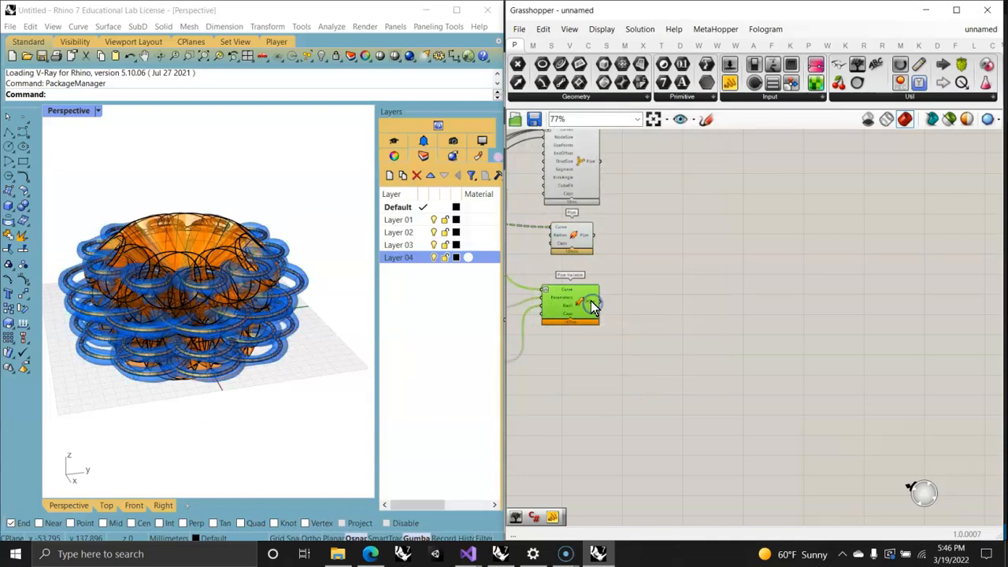
click(621, 325)
click(614, 267)
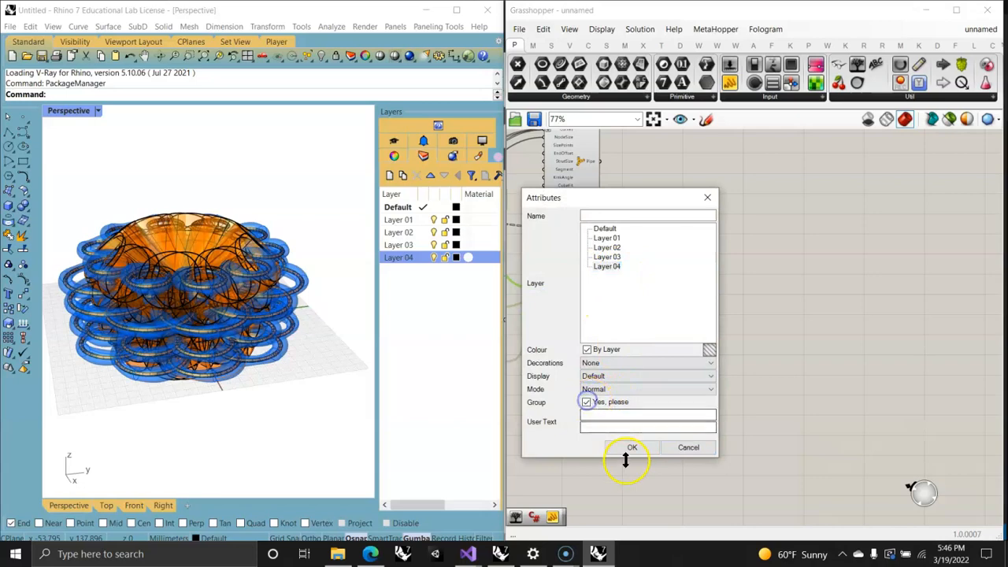
click(632, 447)
click(725, 375)
right_drag(254, 338, 299, 349)
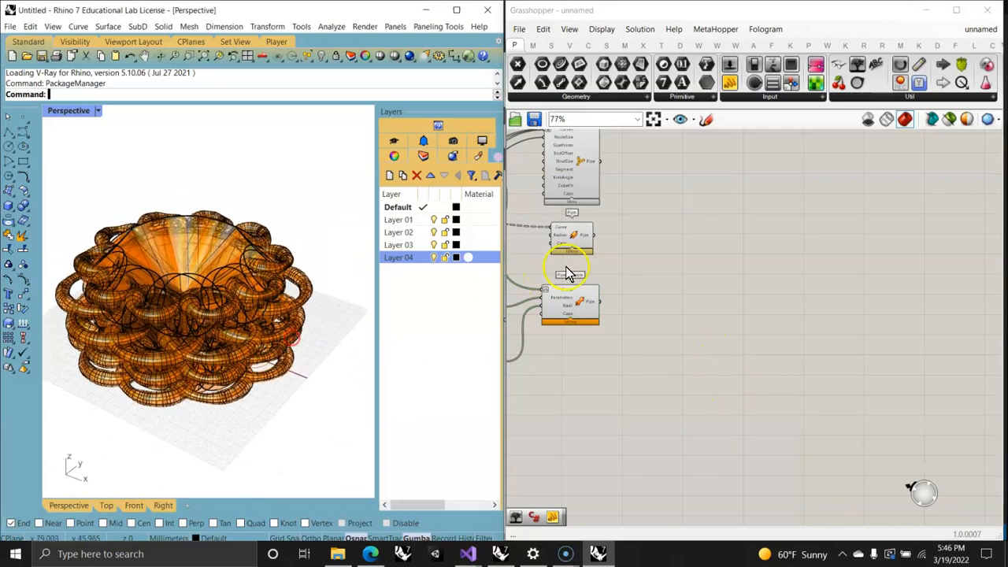
right_drag(570, 272, 906, 372)
scroll(742, 285, up, 3)
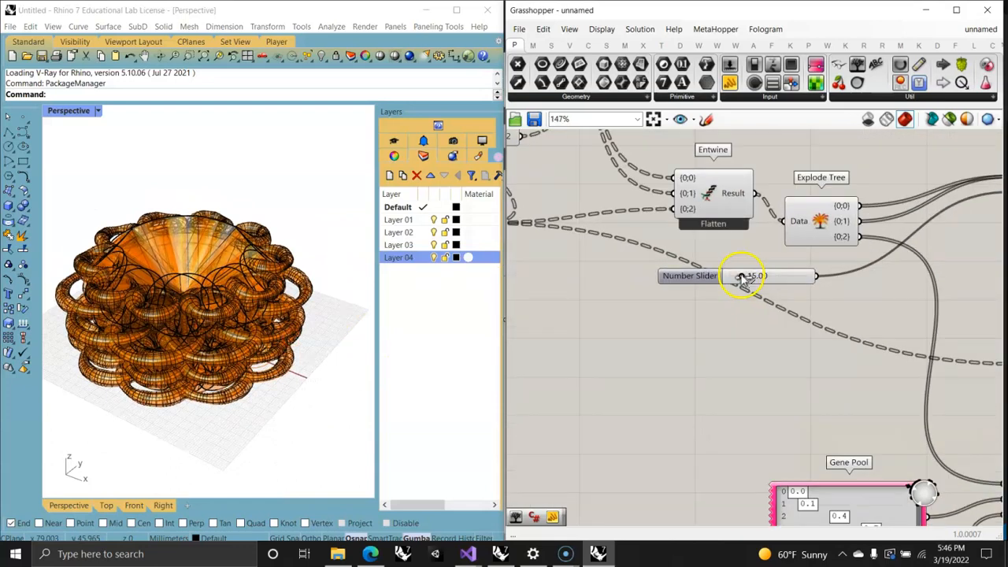
mouse_move(743, 277)
mouse_down()
mouse_move(729, 278)
mouse_move(743, 277)
mouse_up()
scroll(744, 278, down, 5)
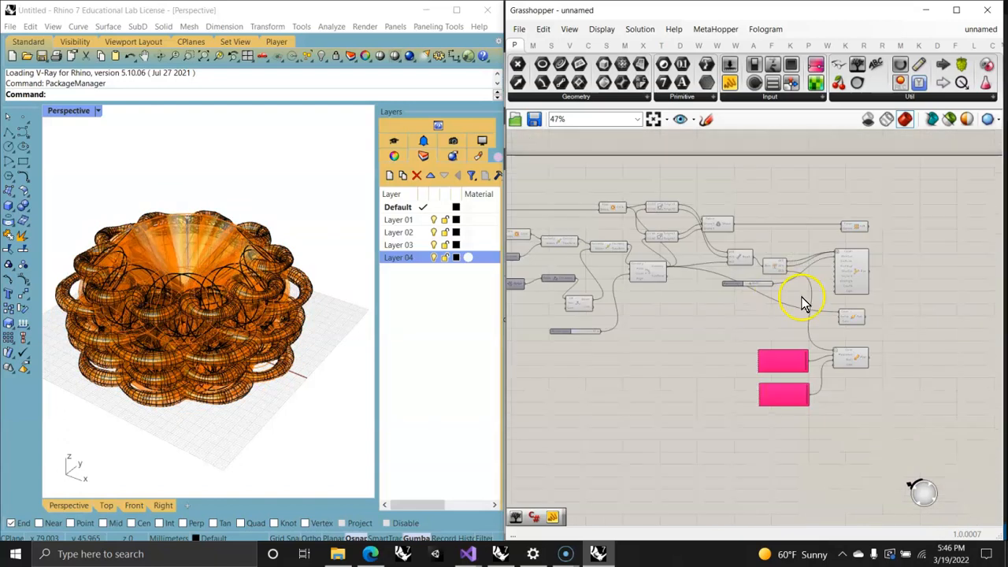
Step: Turn off the preview of all components upstream of the Loft, MultiPipe, Pipe and Pipe Variable components
drag(797, 367, 720, 225)
scroll(733, 236, down, 4)
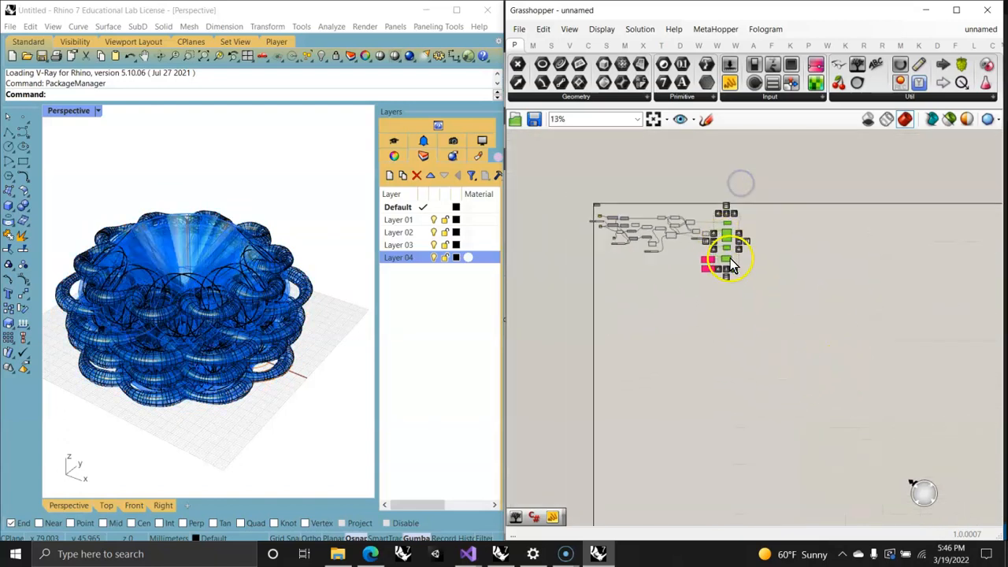
drag(783, 304, 683, 212)
click(693, 307)
drag(748, 305, 606, 196)
scroll(635, 234, up, 6)
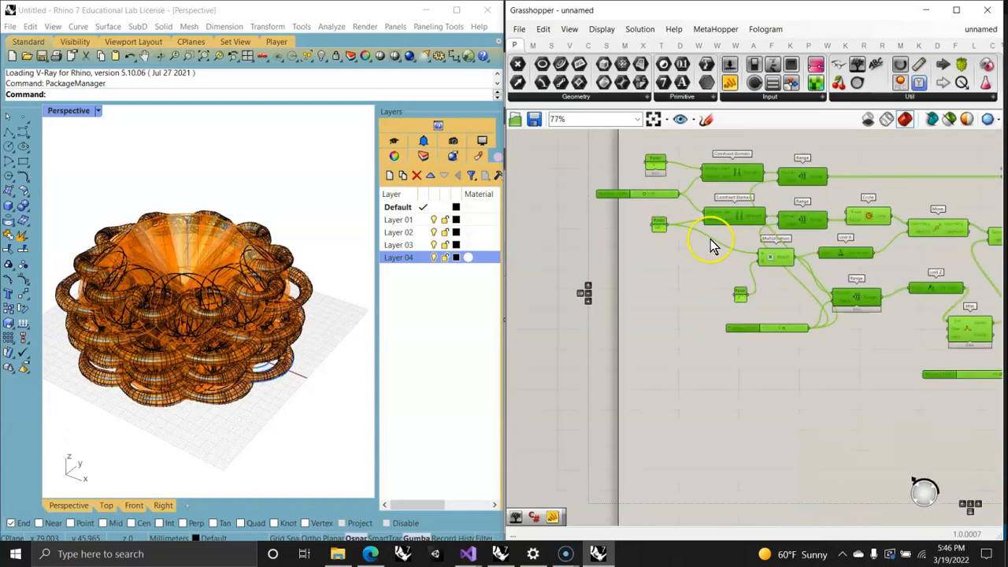
right_drag(698, 284, 643, 296)
right_click(644, 294)
click(691, 313)
right_drag(820, 316, 616, 259)
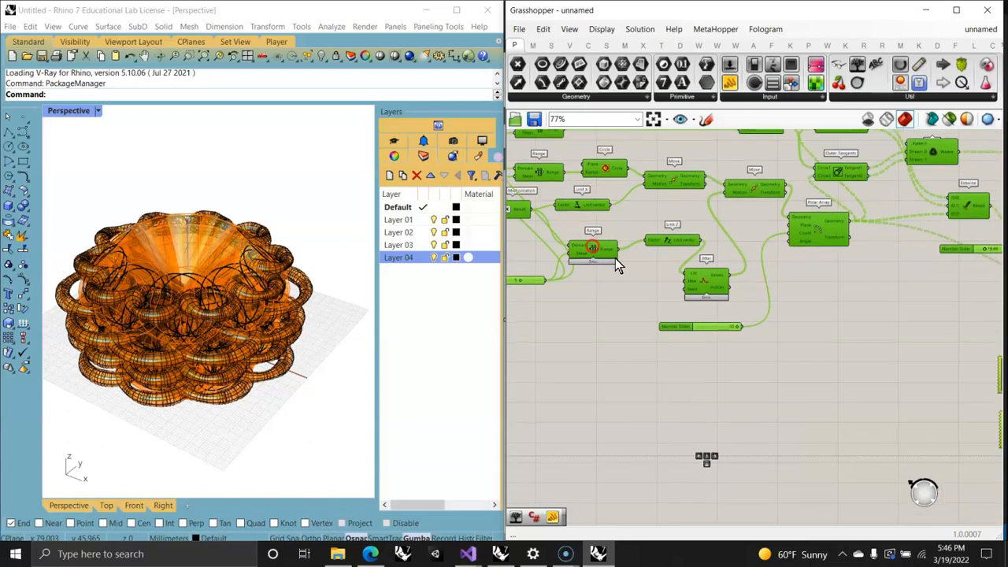
Step: Restrict the Grasshopper preview to selected objects and select the Loft, MultiPipe, Pipe and Pipe Variable components
scroll(670, 260, down, 3)
drag(831, 347, 778, 172)
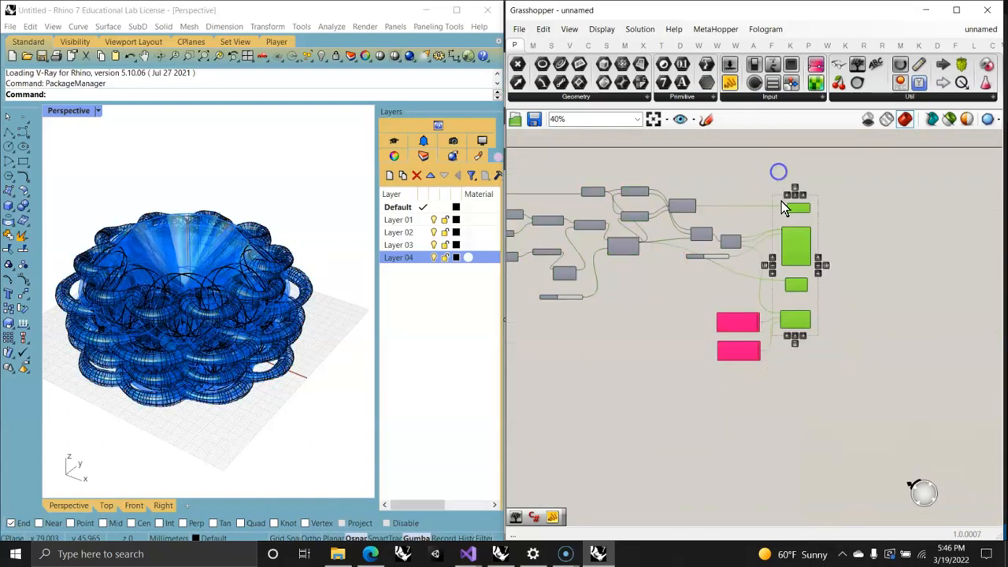
click(924, 238)
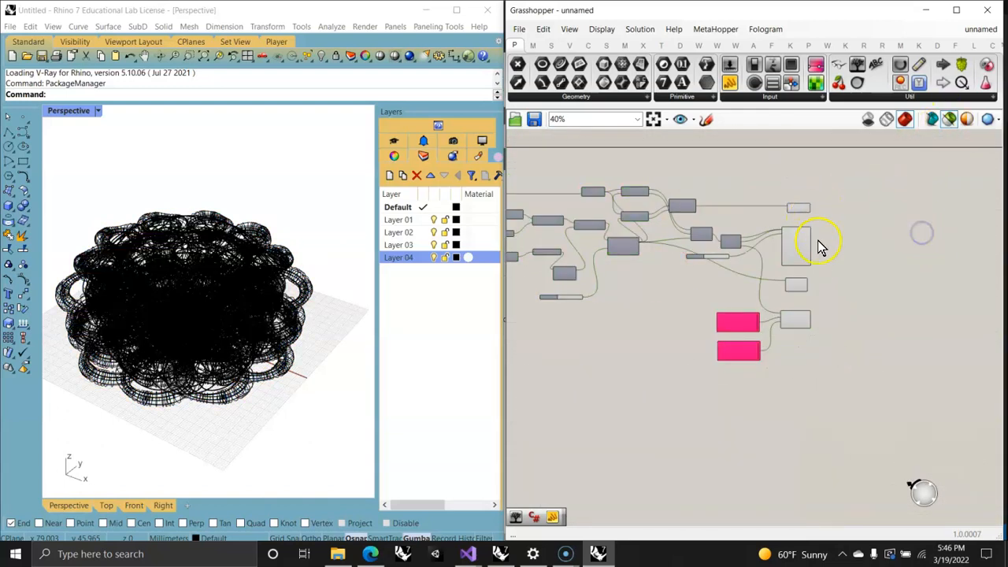
drag(842, 345, 788, 165)
Step: Set the Perspective viewport's display mode to Shaded and clear the component selection
click(232, 213)
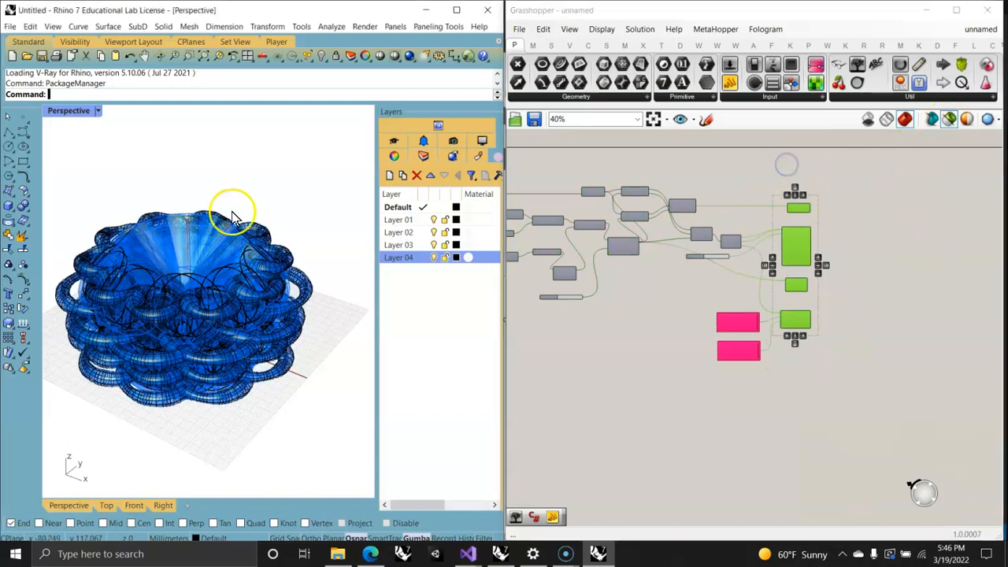
click(77, 111)
click(79, 166)
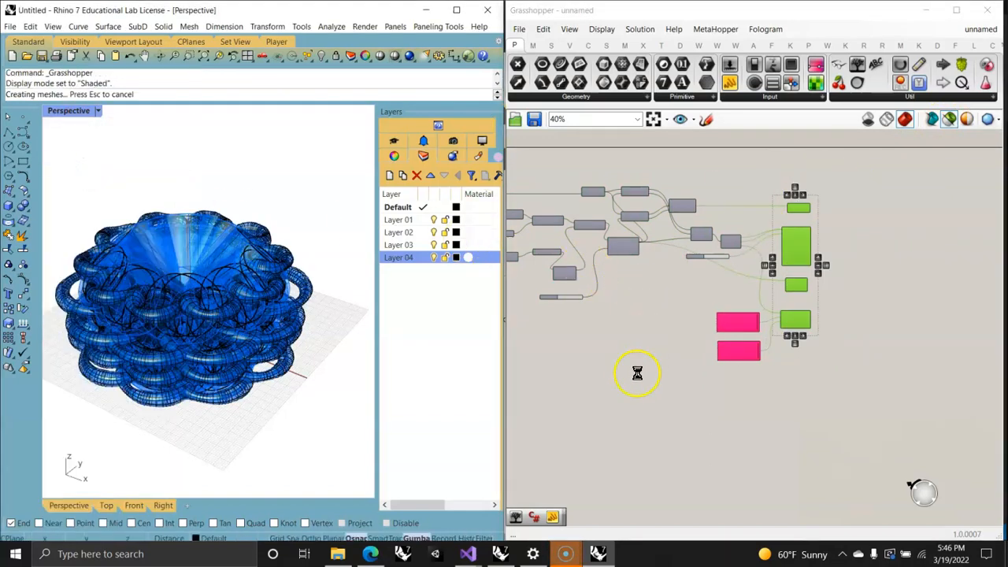
click(661, 383)
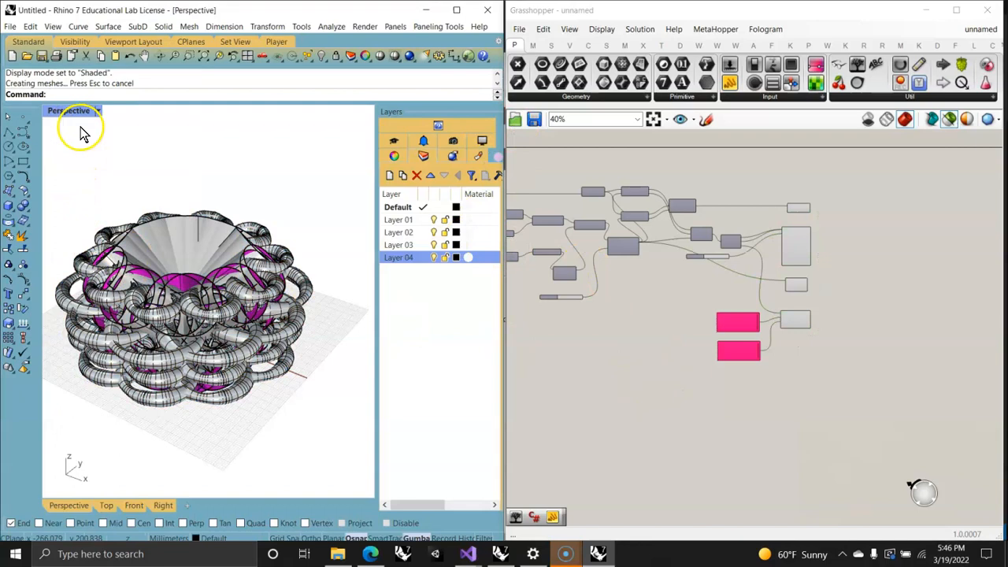
Step: Turn off the preview of the Loft, MultiPipe, Pipe and Pipe Variable components
drag(808, 246, 825, 348)
right_click(716, 190)
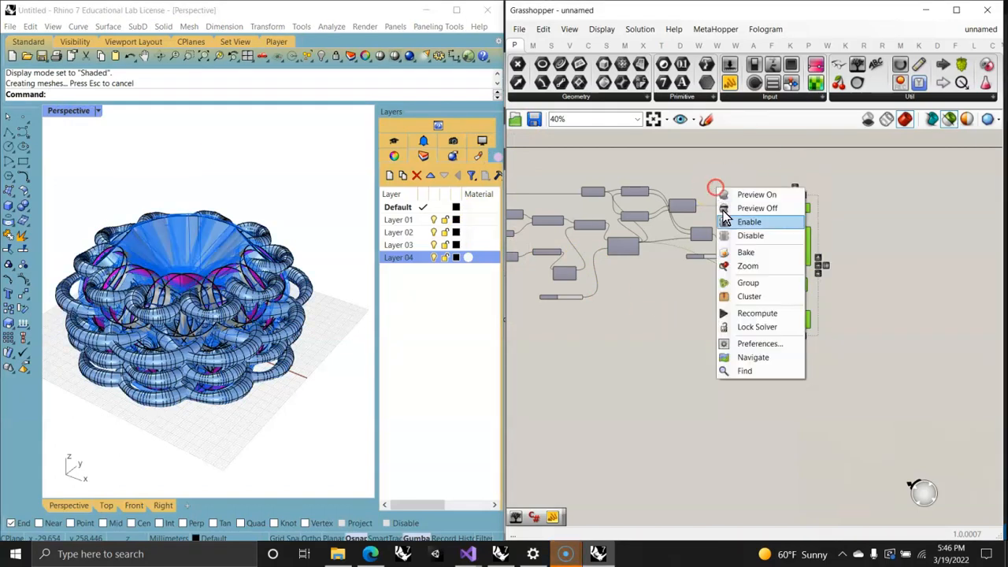
click(752, 209)
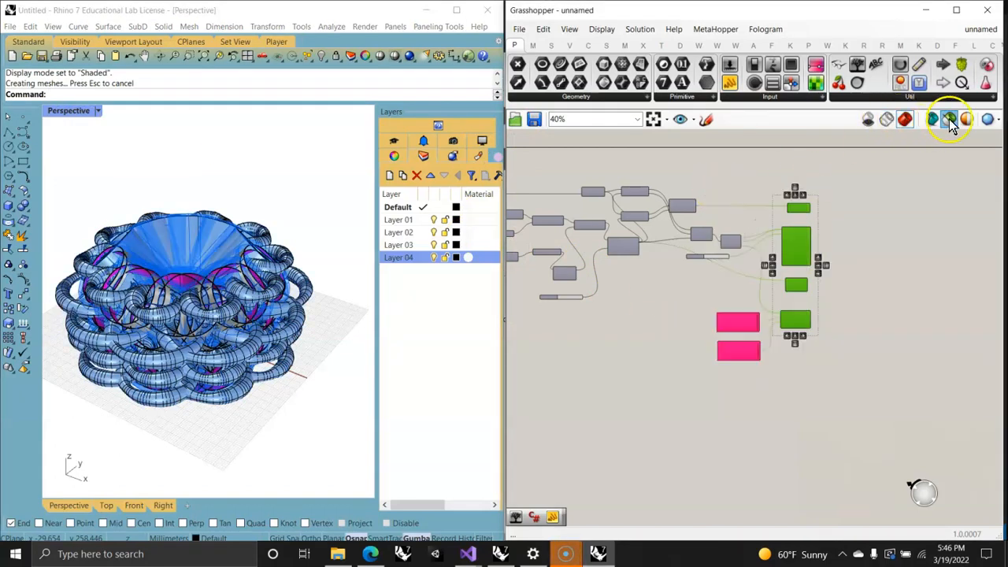
Step: Toggle the selected-only preview and check the Loft, MultiPipe, Pipe Variable, Pipe and Polar Array components one by one
click(951, 121)
click(882, 228)
click(797, 233)
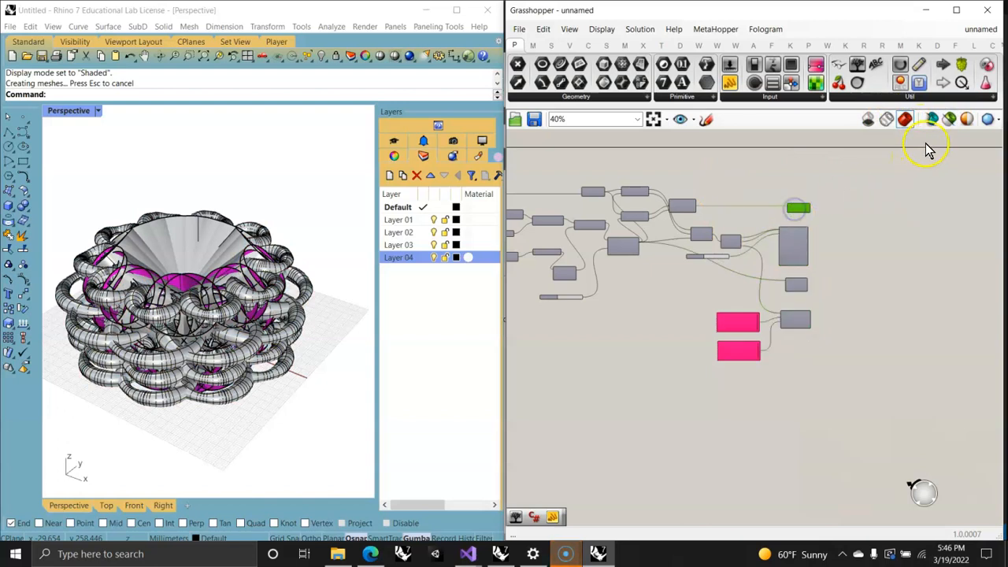
click(790, 248)
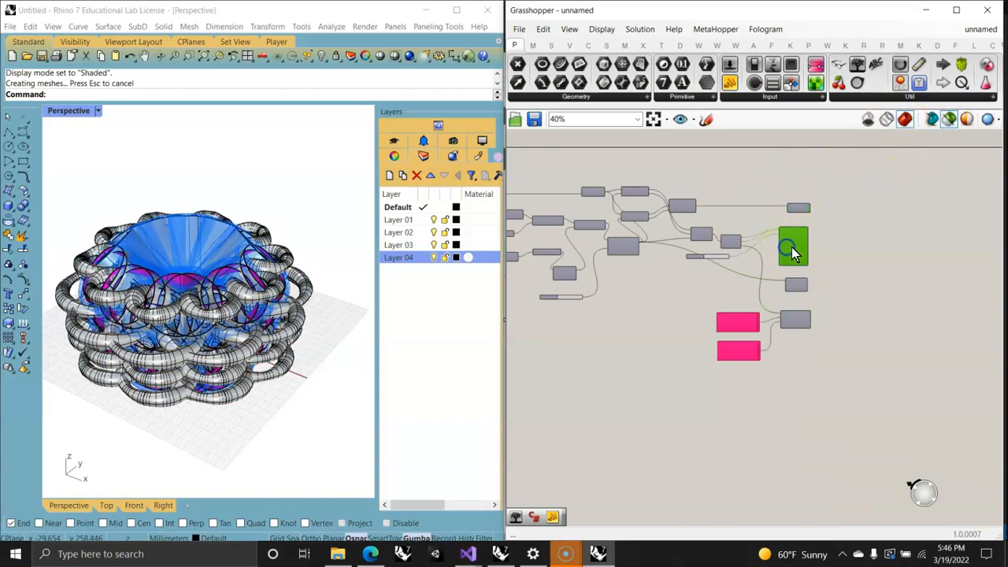
click(797, 317)
click(798, 287)
right_drag(687, 290, 778, 288)
click(713, 239)
Step: Switch from the maximized Perspective viewport to the four-viewport layout
double_click(69, 111)
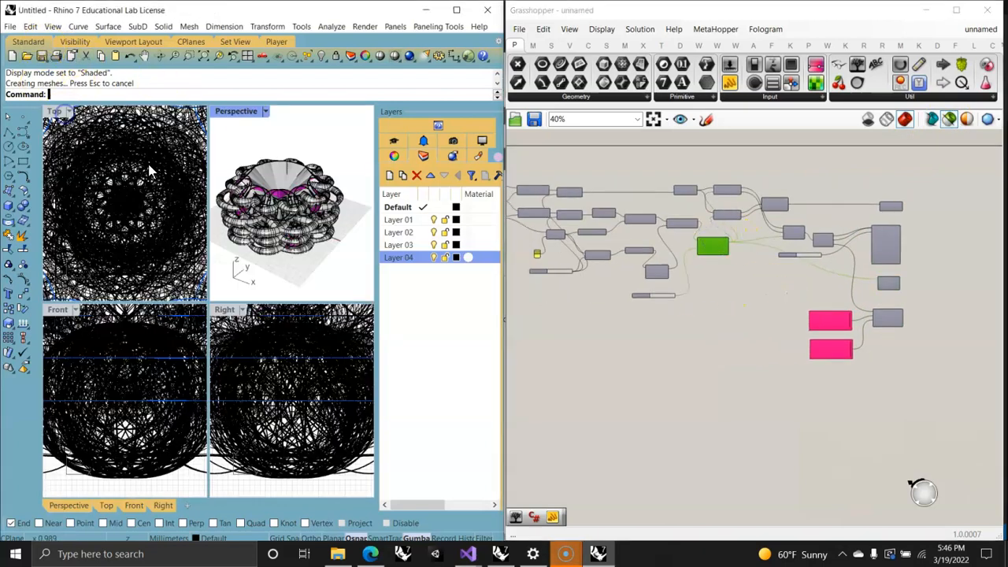
Step: Zoom all four viewports to the model's extents and set the Top viewport's display mode to Technical
drag(377, 281, 473, 272)
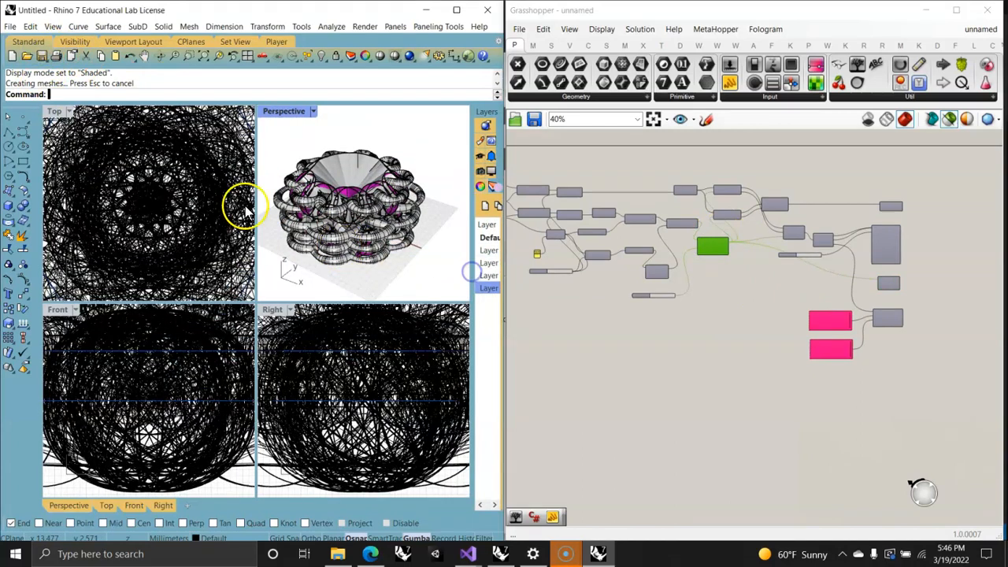
right_click(203, 59)
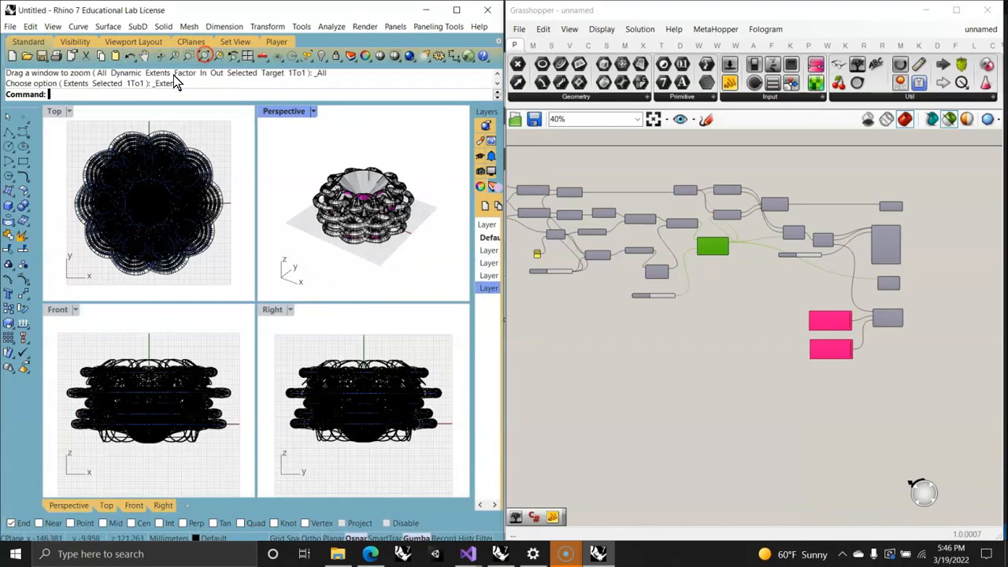
click(59, 114)
click(95, 221)
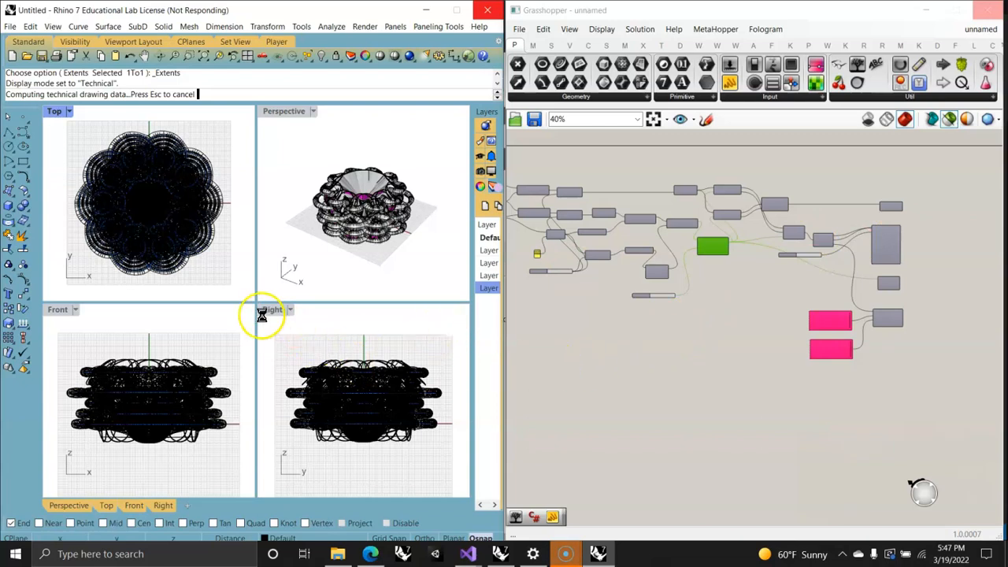
right_drag(939, 296, 993, 315)
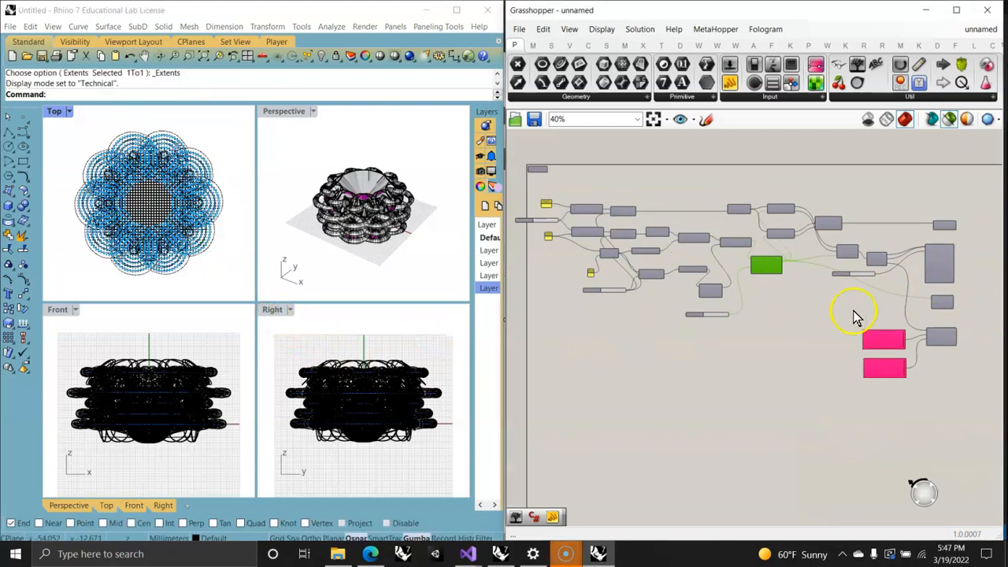
Step: Set the Right viewport's display mode to Artistic and the Front viewport's display mode to Pen
click(233, 327)
click(270, 312)
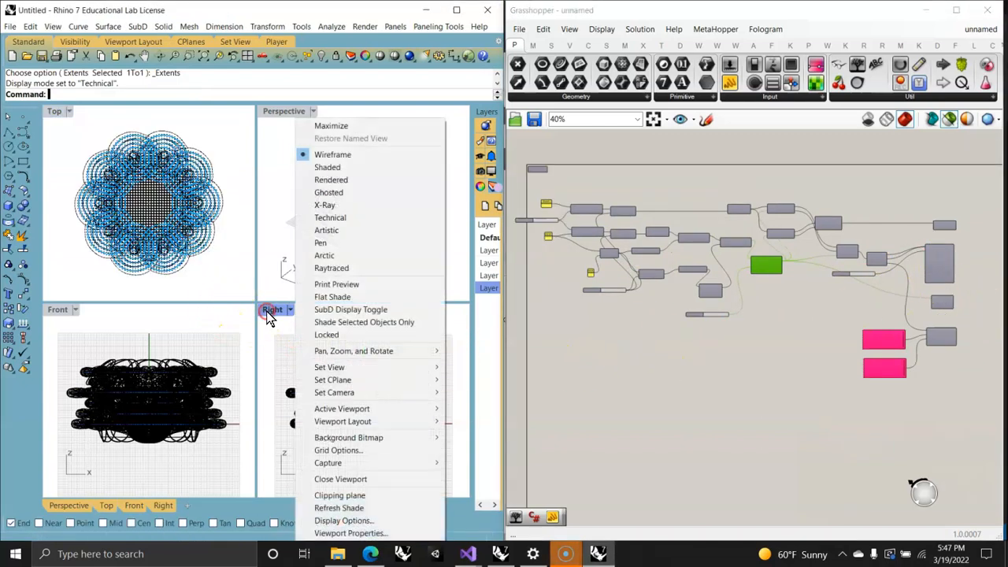
click(330, 230)
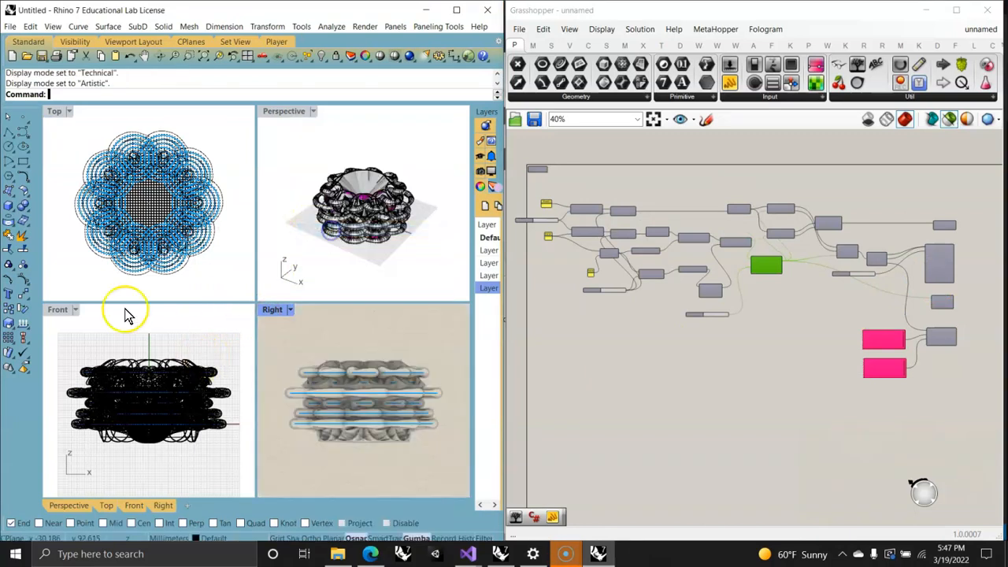
click(57, 310)
click(126, 243)
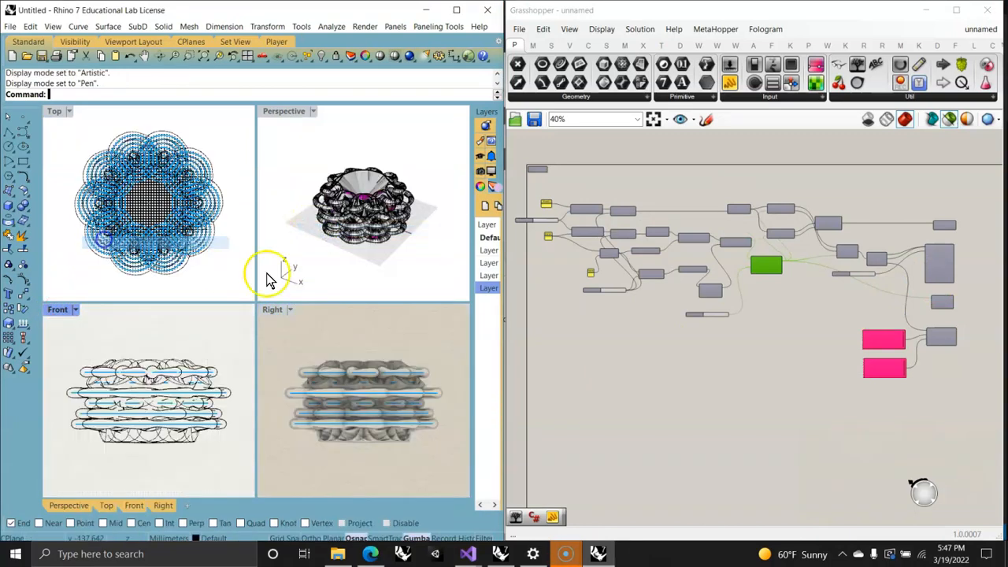
Step: Clear the Grasshopper component selection and widen the Right viewport across the Front viewport
click(626, 384)
click(394, 235)
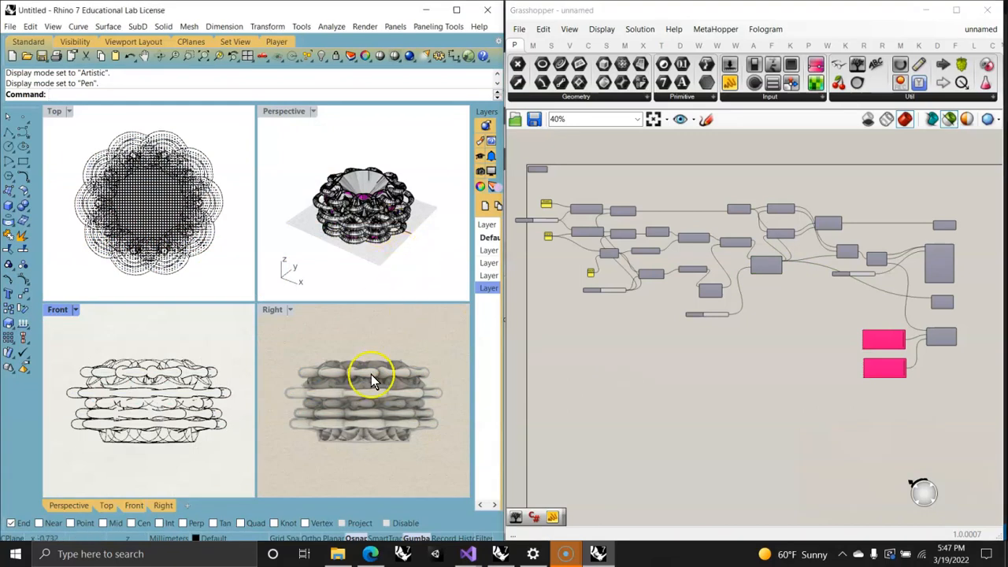
scroll(372, 404, up, 8)
mouse_move(372, 404)
right_down()
mouse_move(384, 436)
mouse_move(381, 413)
mouse_move(374, 418)
right_up()
scroll(381, 414, down, 6)
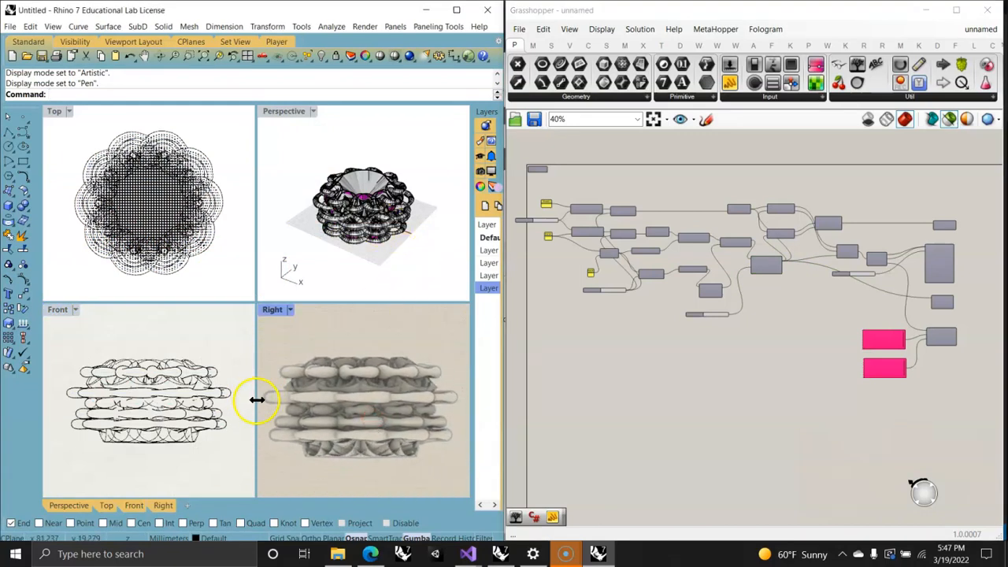
drag(7, 397, 5, 397)
scroll(264, 423, up, 6)
right_drag(285, 421, 275, 431)
scroll(275, 434, down, 4)
Step: Widen the Layers panel to show its Material column and stretch the Perspective viewport across the Top viewport
click(364, 215)
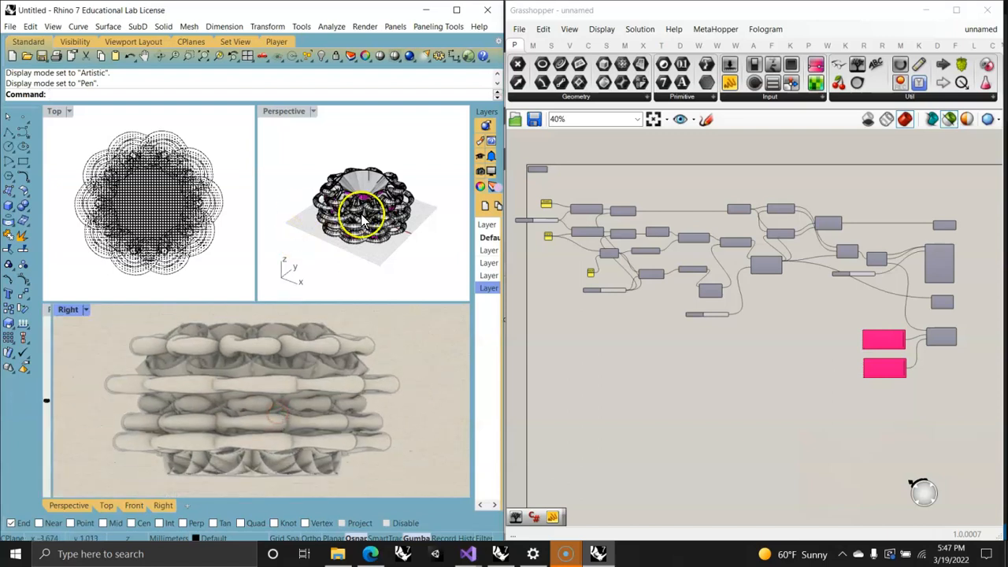
scroll(392, 219, up, 5)
right_drag(344, 202, 424, 204)
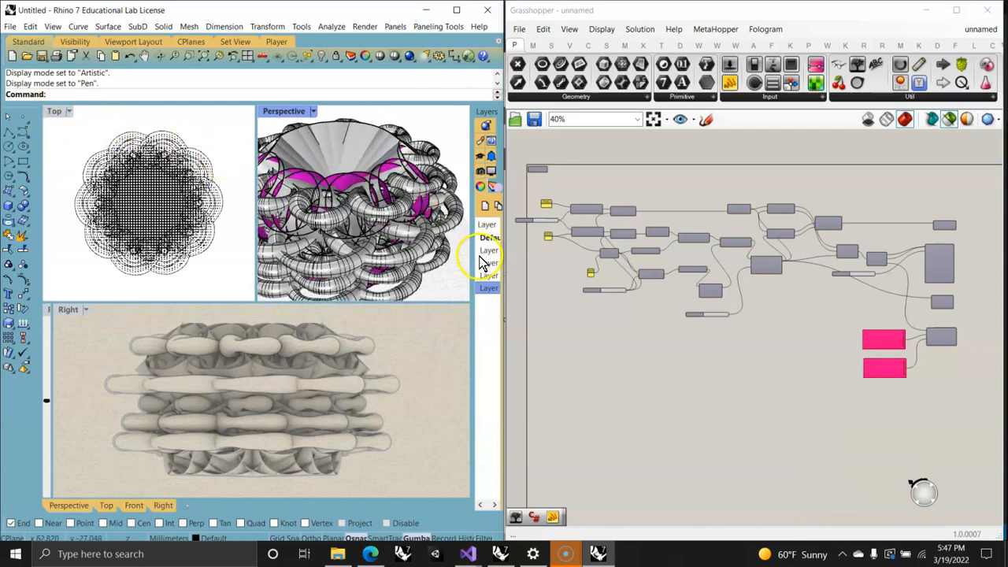
drag(472, 260, 367, 256)
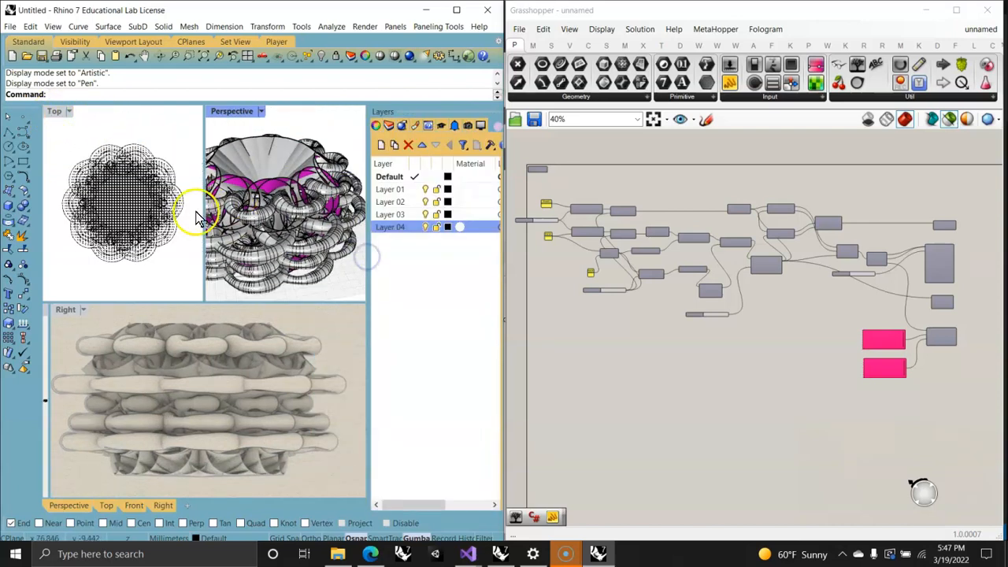
drag(33, 217, 34, 218)
right_drag(296, 252, 302, 237)
Step: Assign Layer 01 a Metal material with the Titanium color
right_click(461, 192)
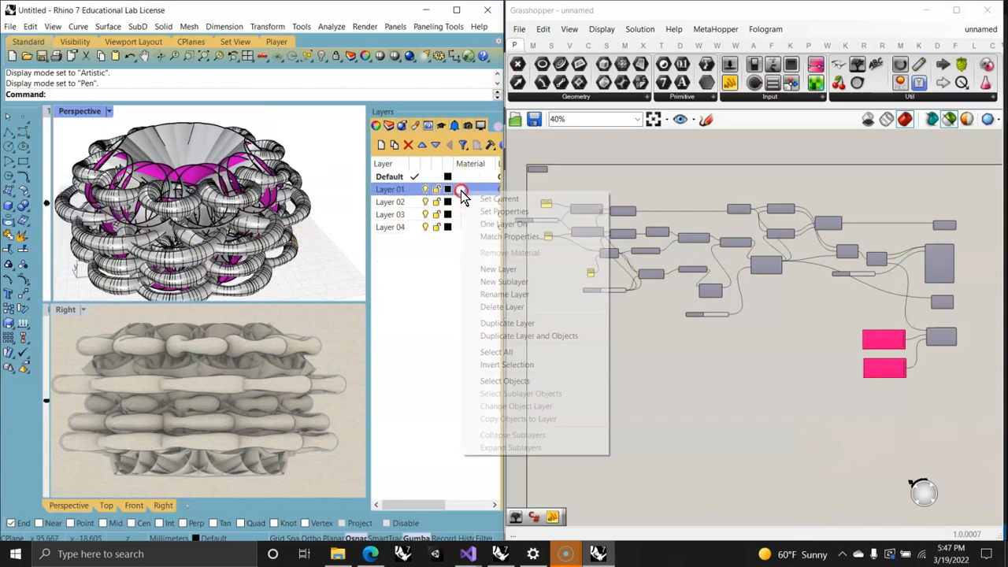
click(461, 191)
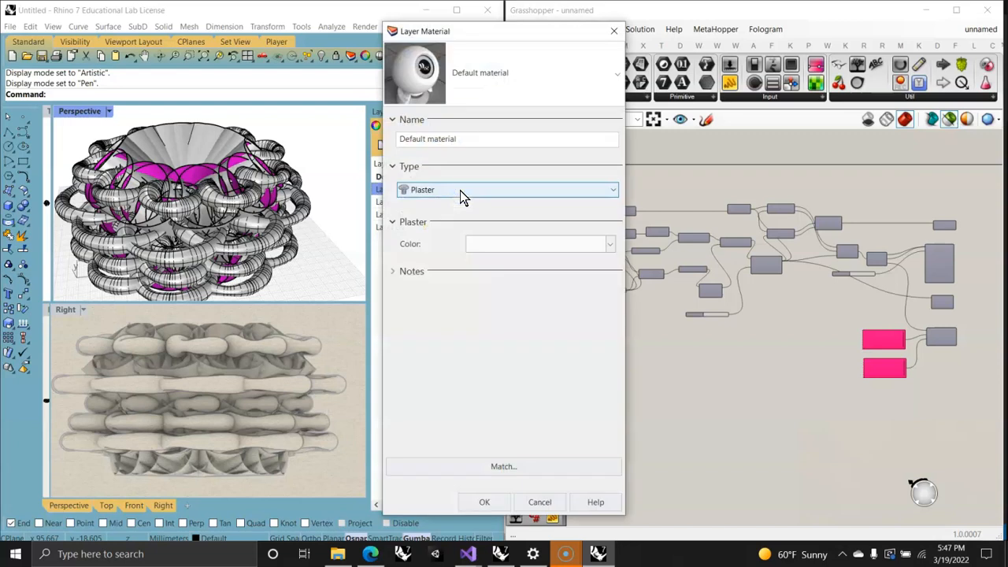
click(521, 190)
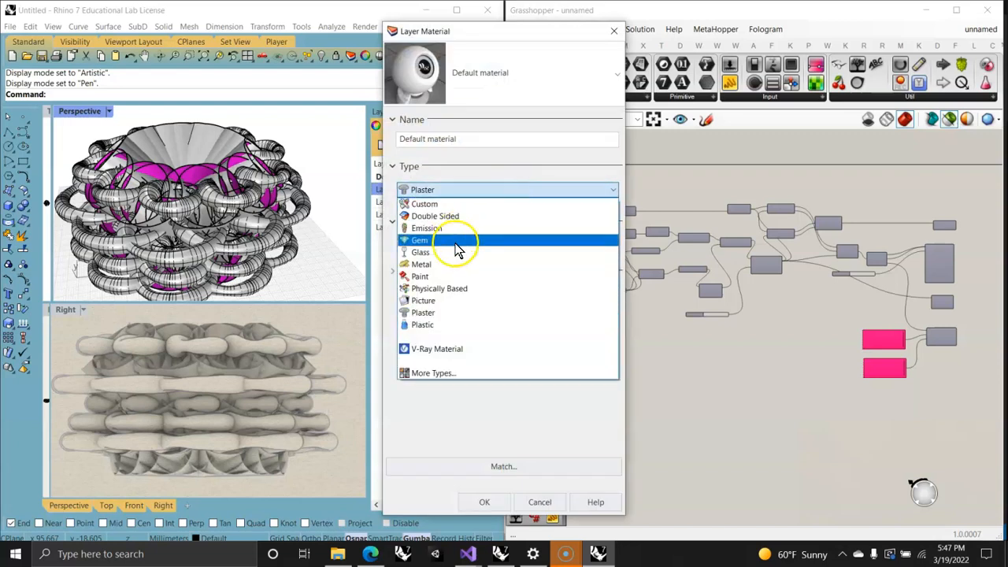
click(422, 264)
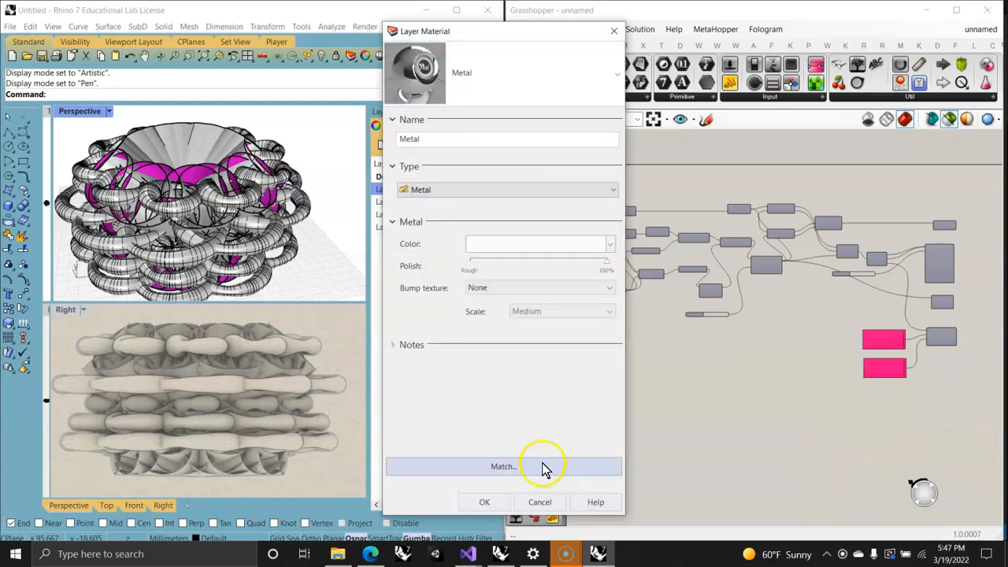
click(520, 249)
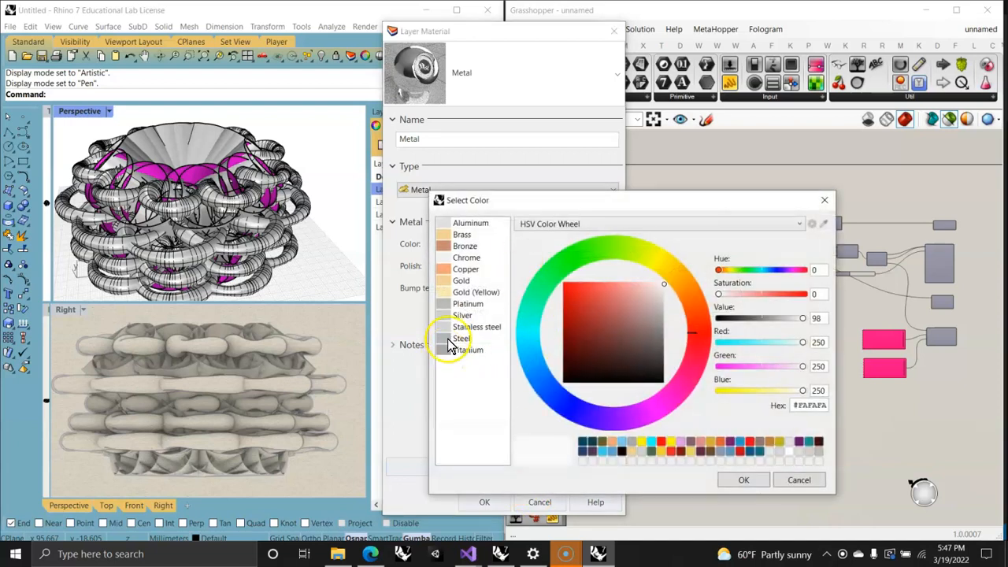
click(454, 349)
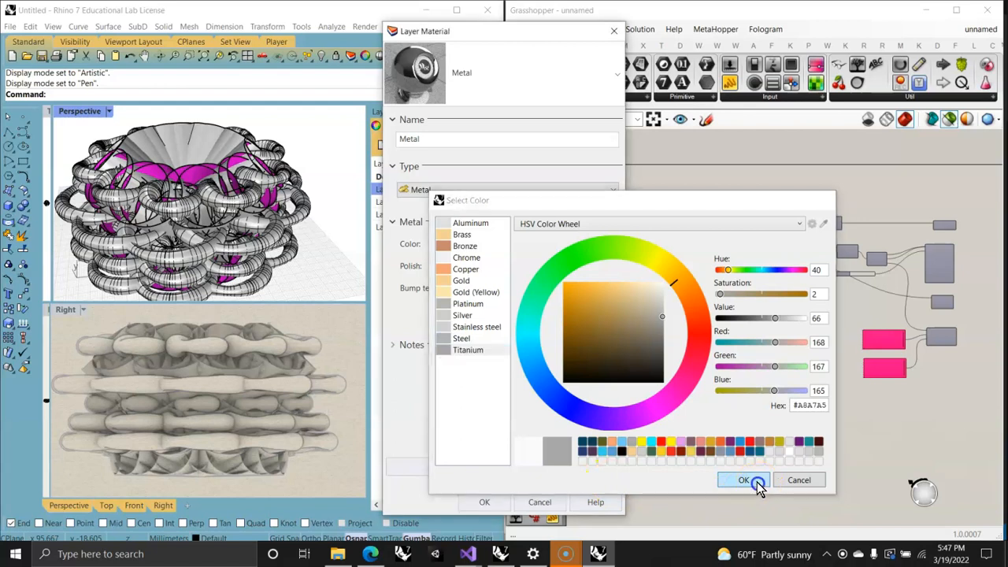
click(754, 481)
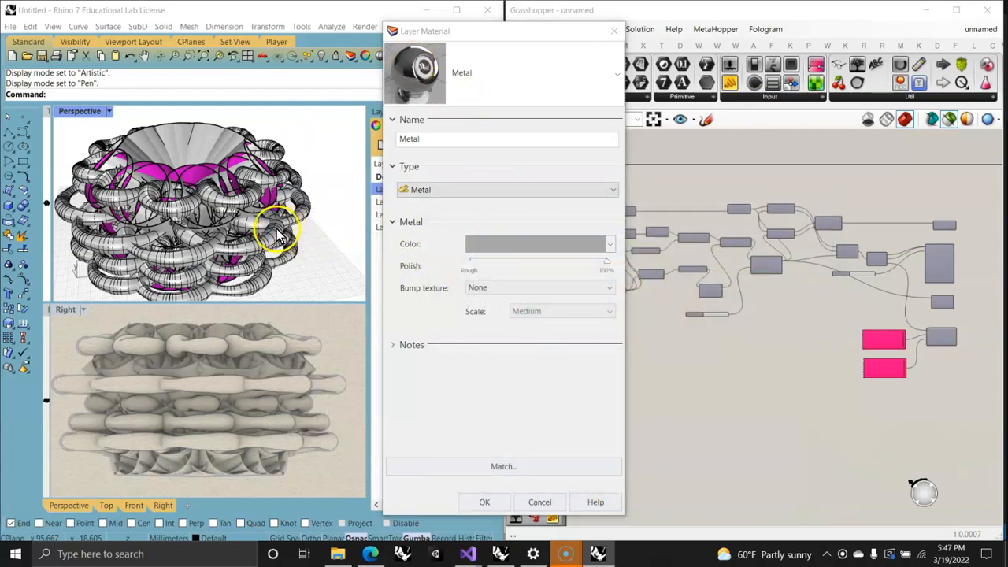
click(484, 502)
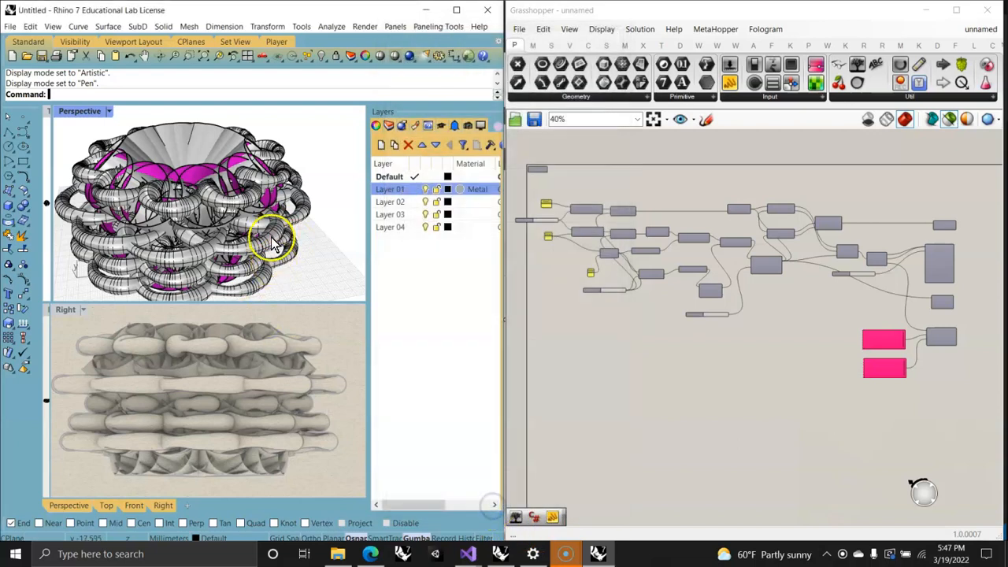
Step: Select the piped circles in the Perspective viewport and assign Layer 02 a Glass material in teal, #15A9A9
click(268, 236)
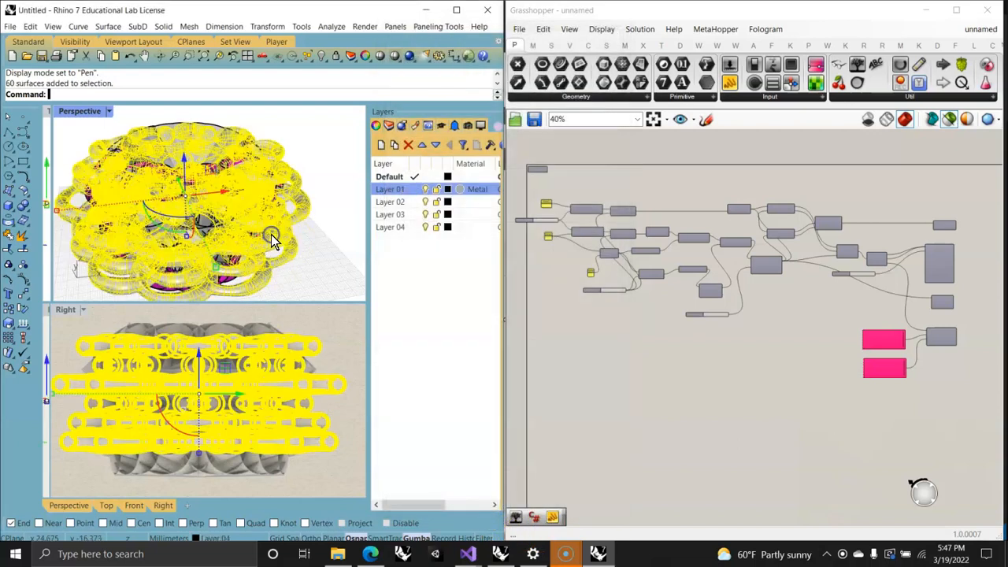
click(461, 203)
click(501, 244)
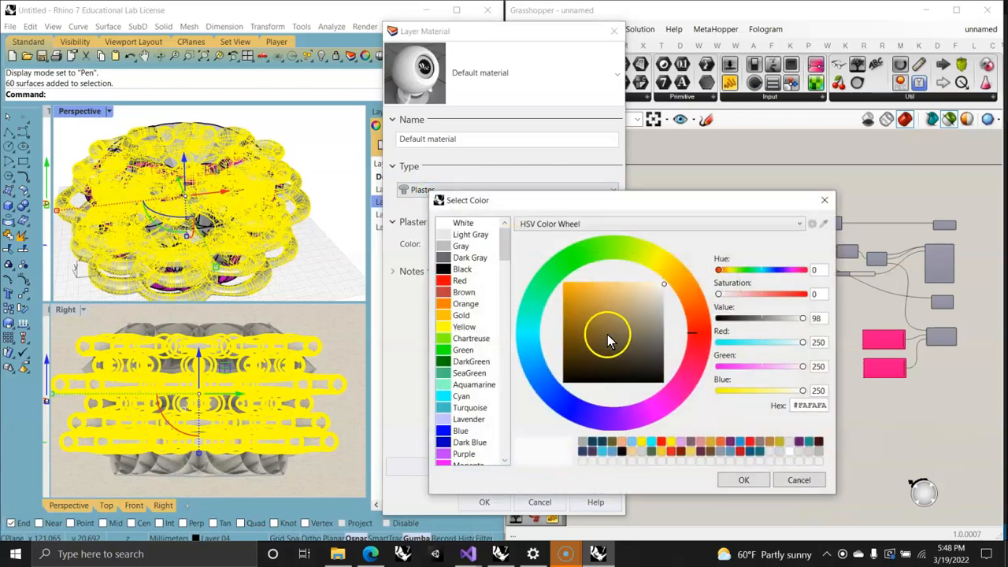
drag(608, 341, 579, 332)
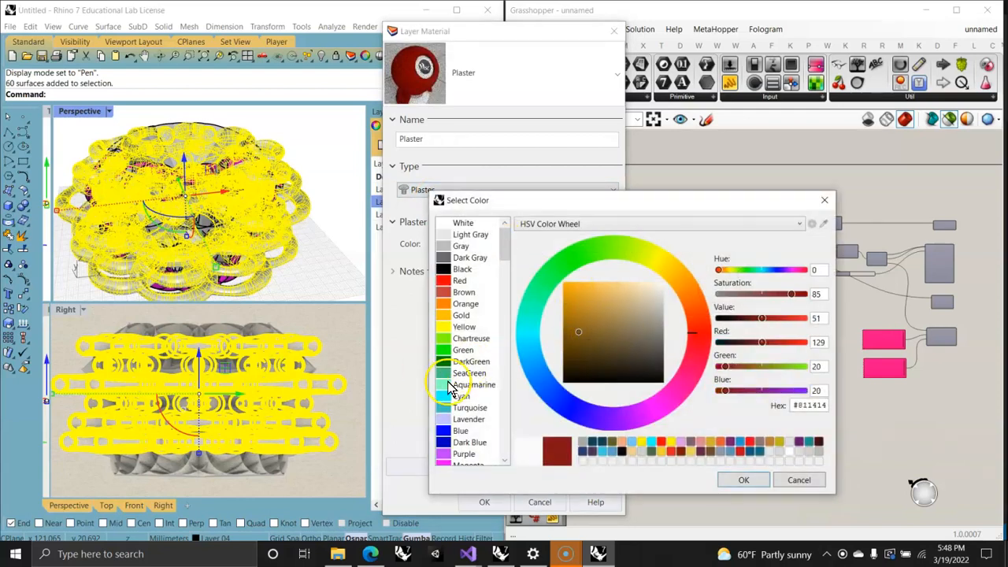
click(459, 396)
click(576, 316)
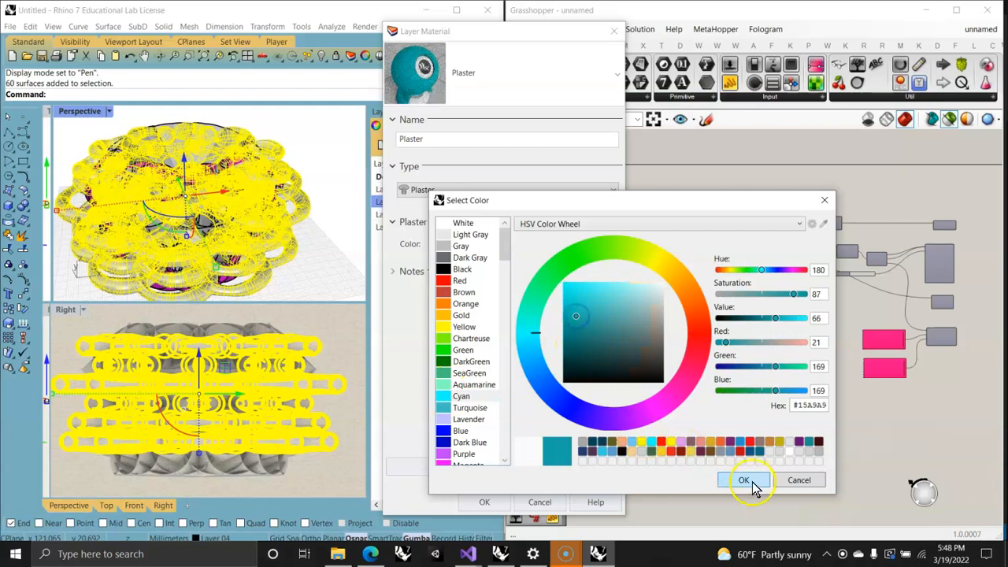
click(744, 480)
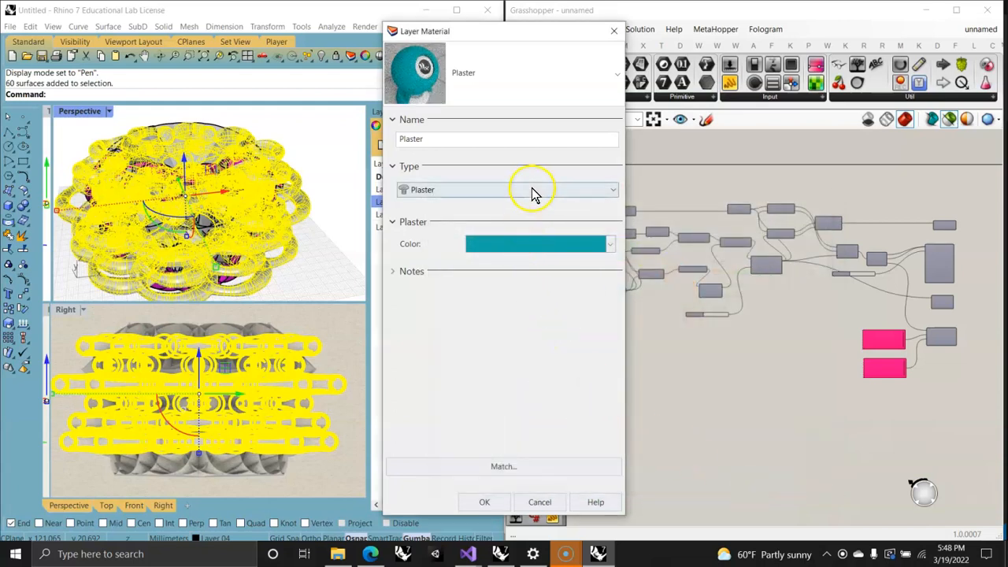
click(532, 192)
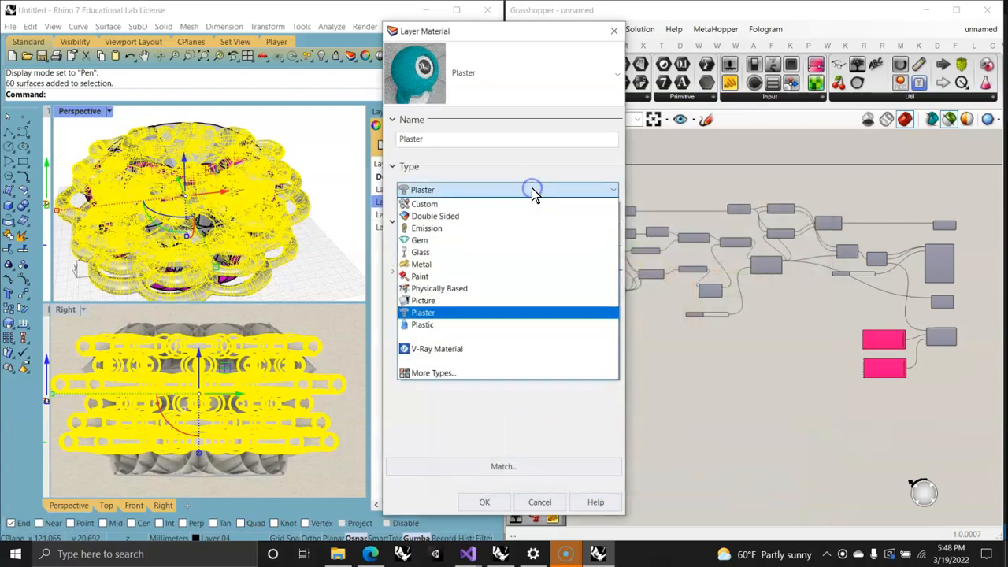
click(432, 253)
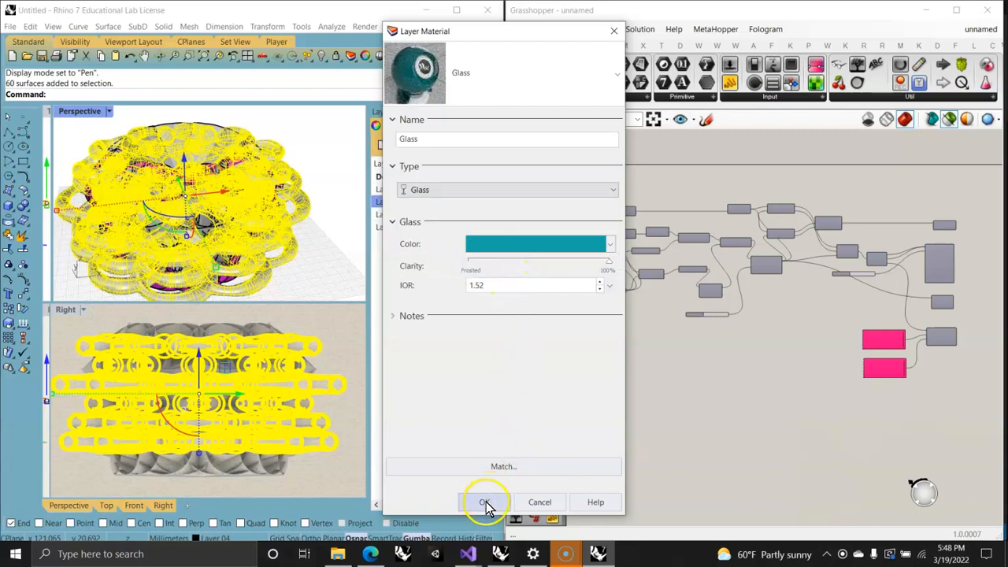
click(484, 503)
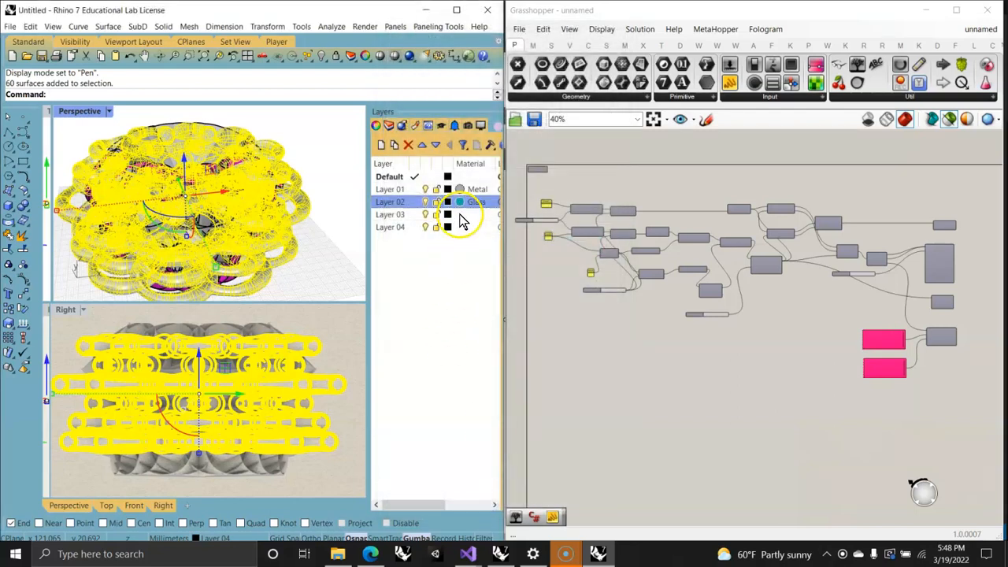
Step: Set the color of Layer 03's Plaster material to golden yellow, #E6B749
click(462, 215)
click(470, 246)
click(662, 266)
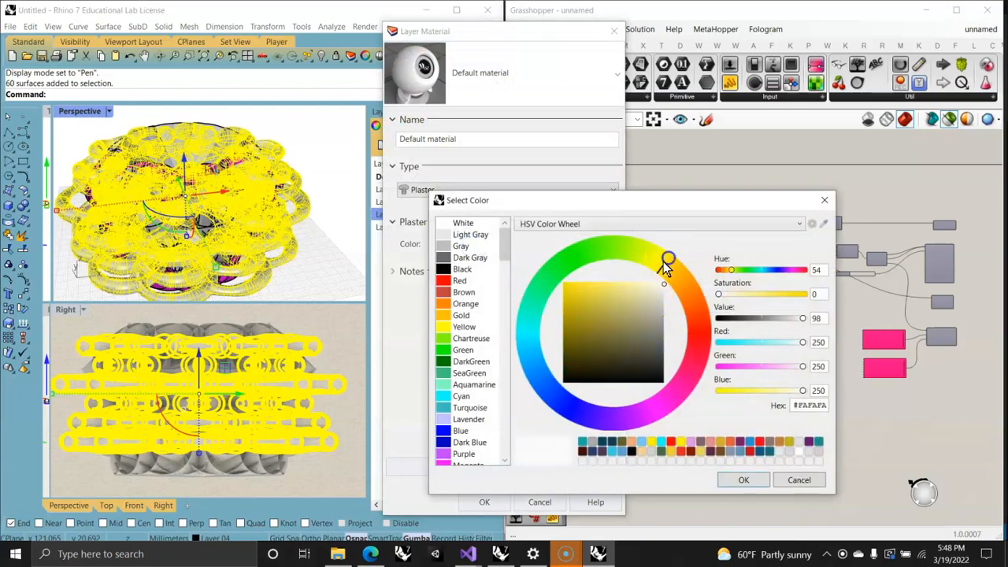
click(590, 312)
drag(587, 339, 584, 287)
click(680, 272)
click(595, 294)
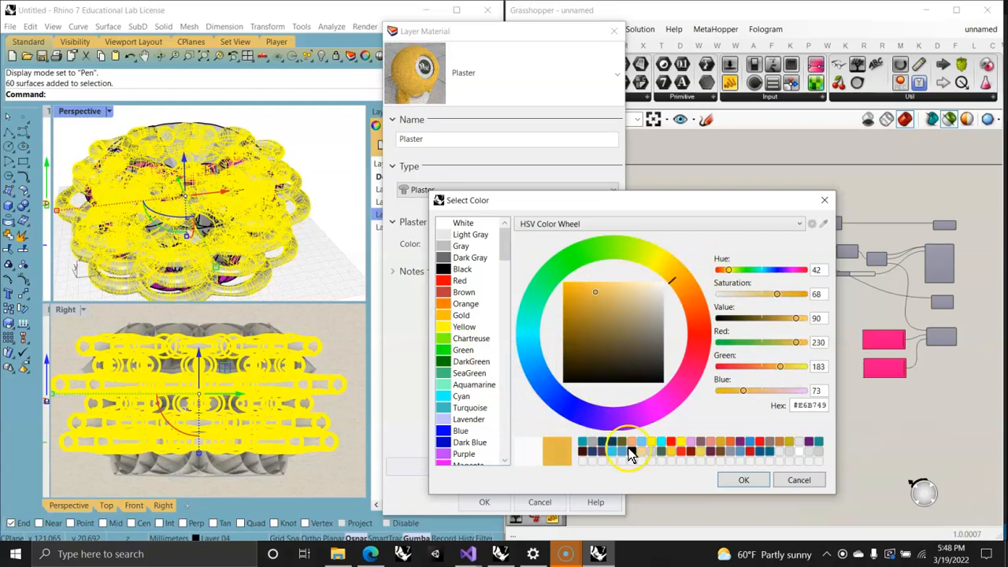
click(733, 479)
Step: Change Layer 03's material type to Metal and give it the Bronze color
click(523, 197)
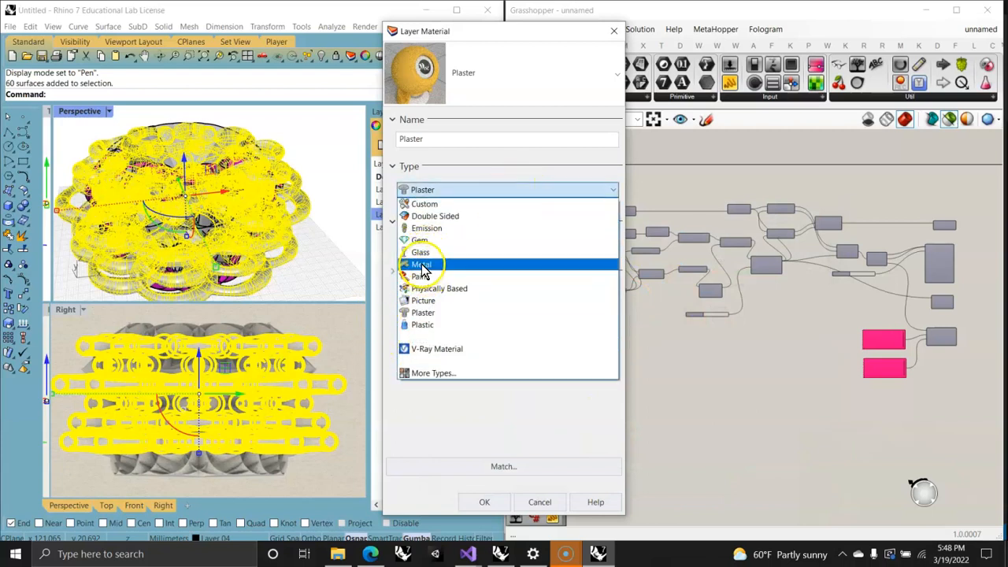
click(423, 264)
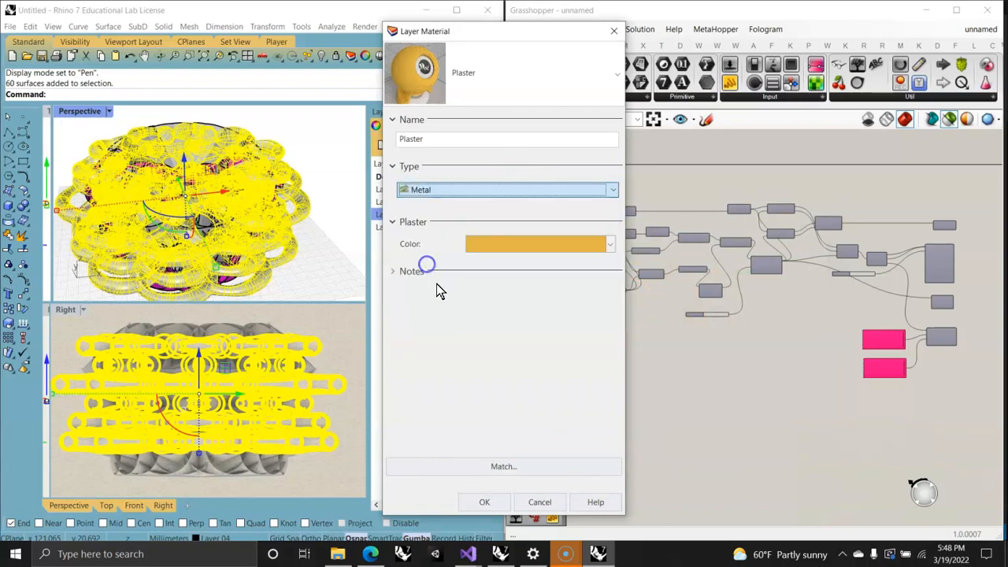
click(530, 247)
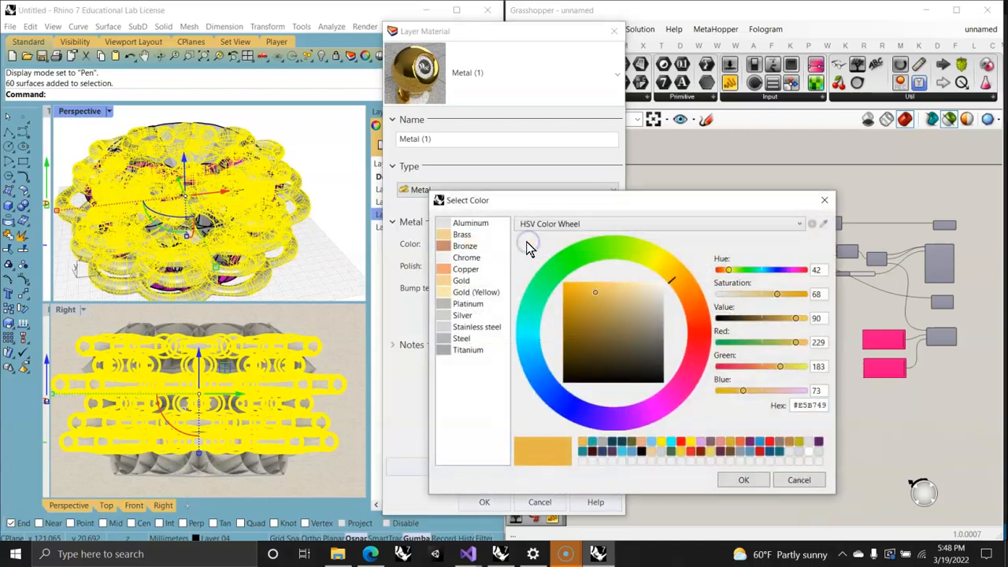
click(442, 247)
click(743, 479)
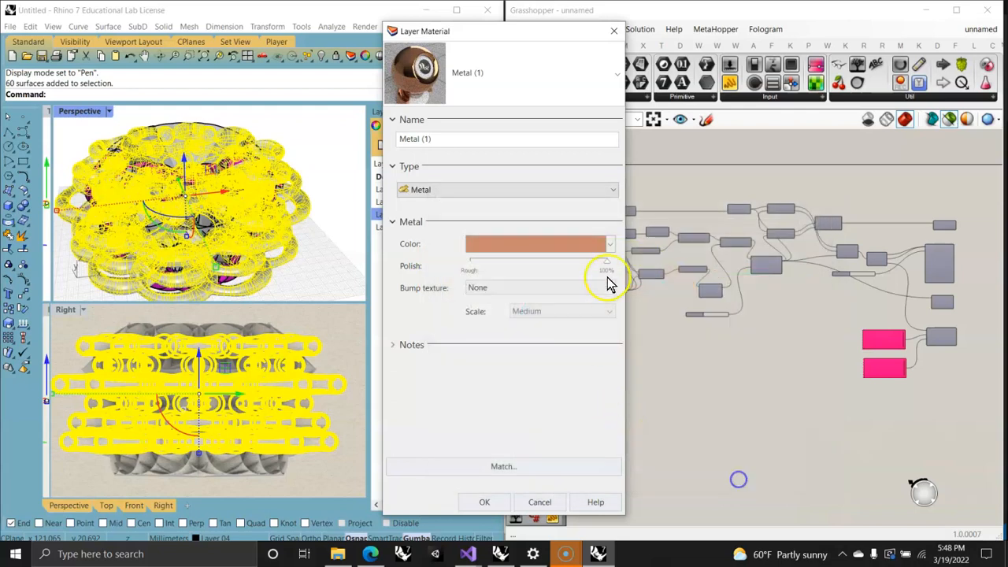
right_click(400, 76)
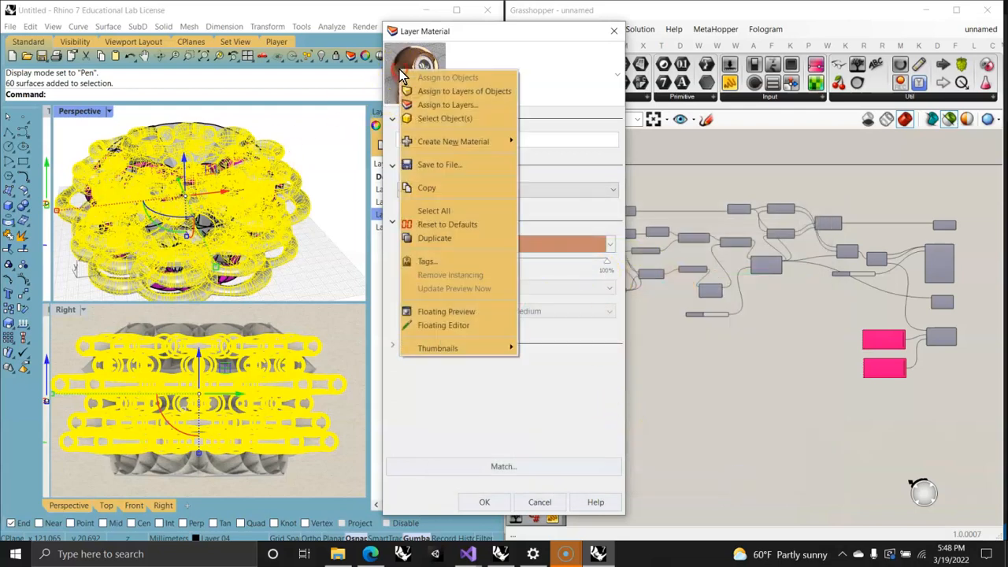
click(476, 394)
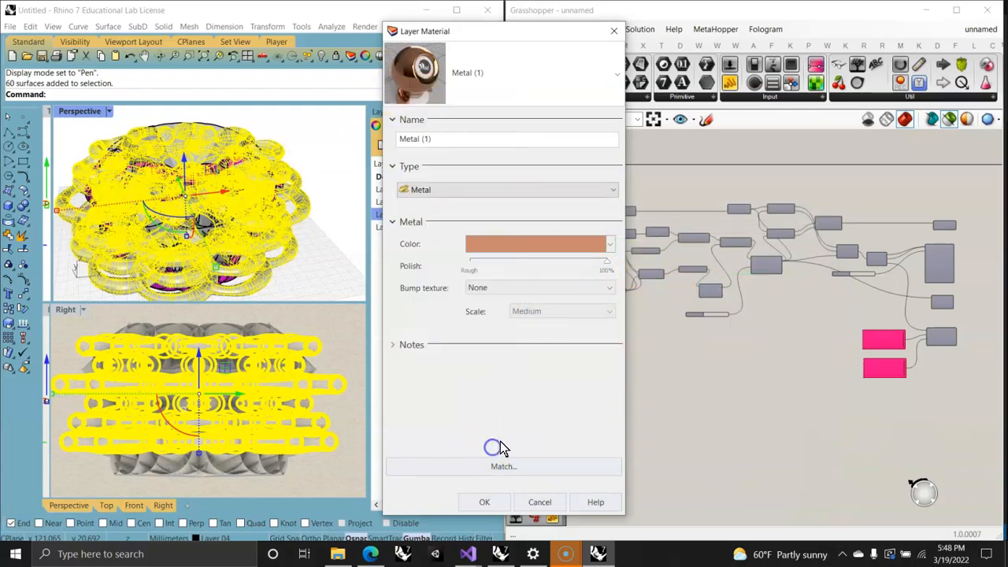
click(489, 503)
Step: Assign Layer 04 a Metal material in bright blue
click(471, 228)
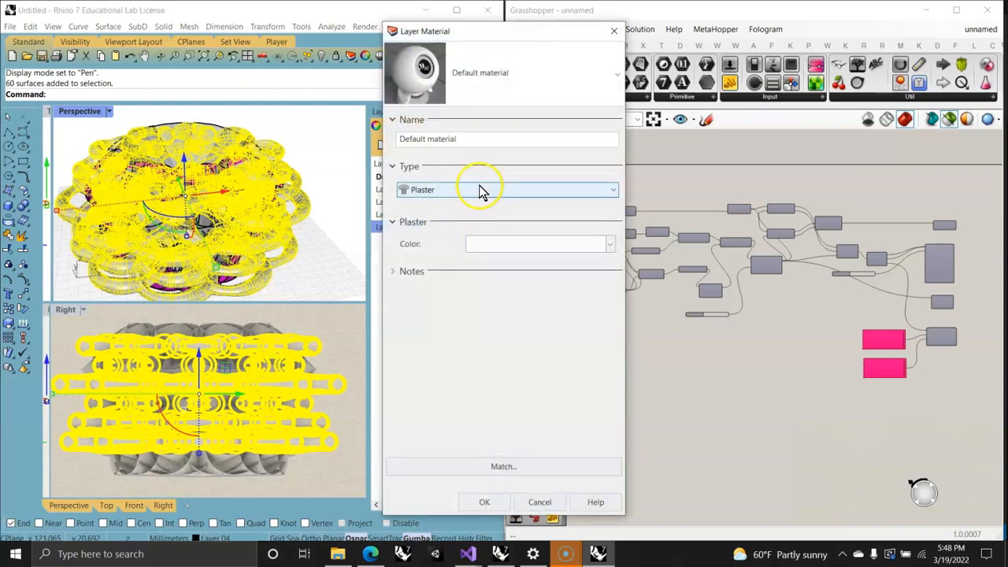
click(480, 190)
click(422, 264)
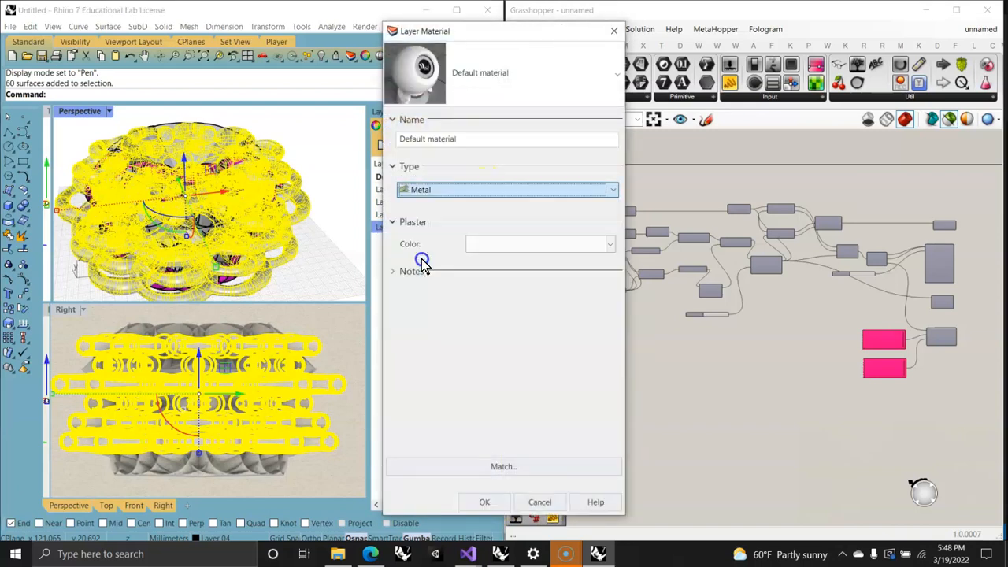
click(517, 246)
drag(601, 324, 593, 290)
click(743, 482)
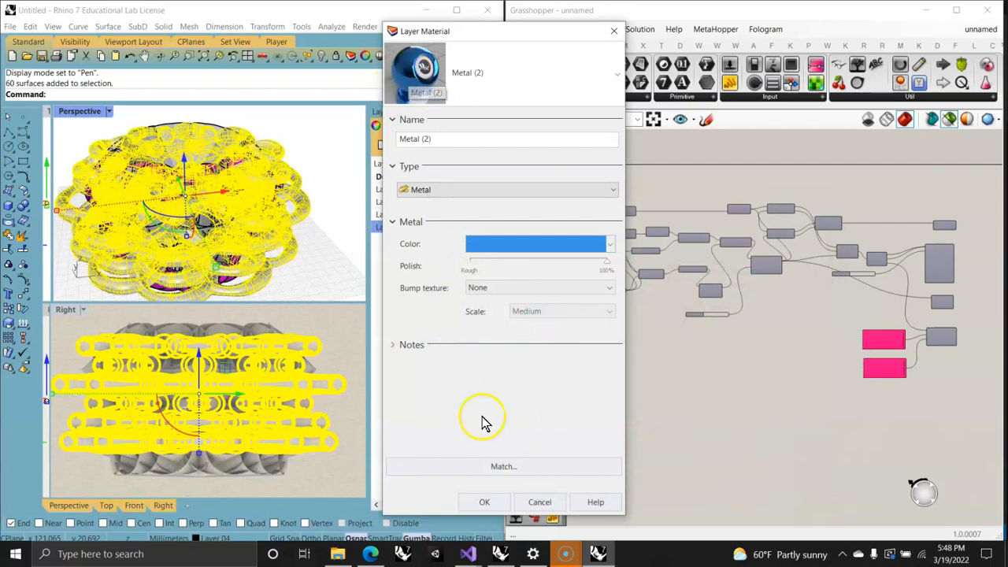
click(486, 502)
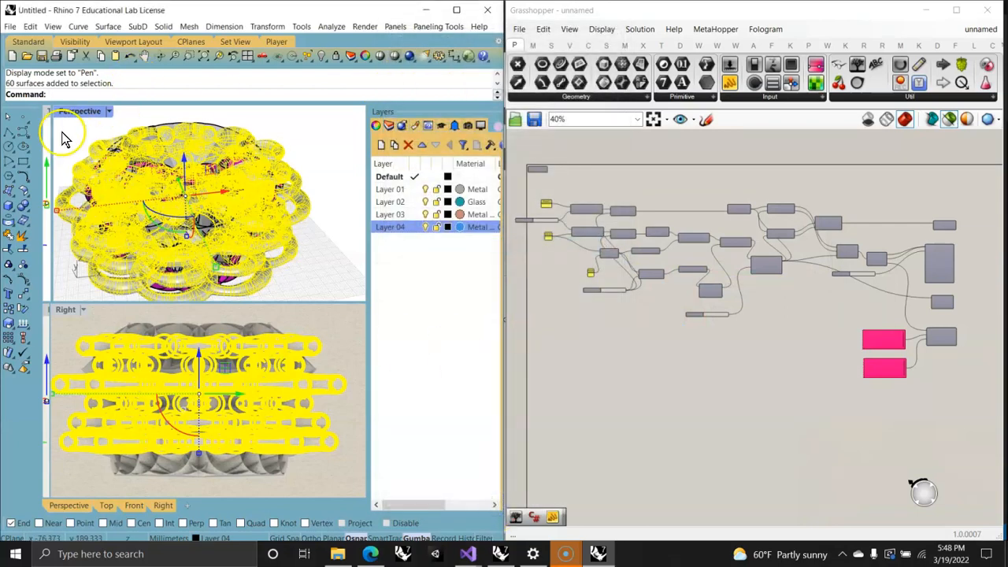
Step: Set the Perspective viewport to the Raytraced display mode and deselect the piped surfaces
click(80, 111)
click(88, 268)
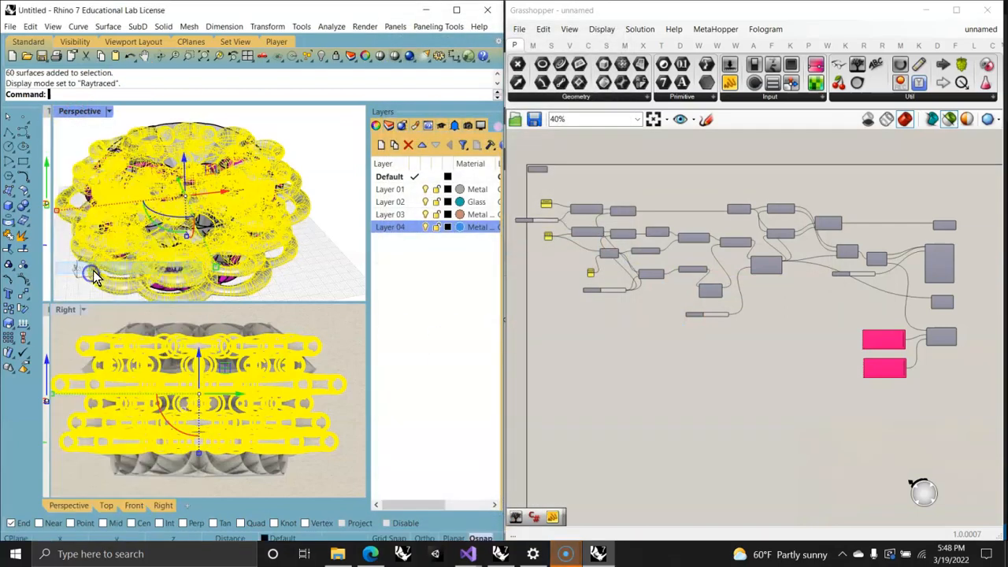
click(343, 253)
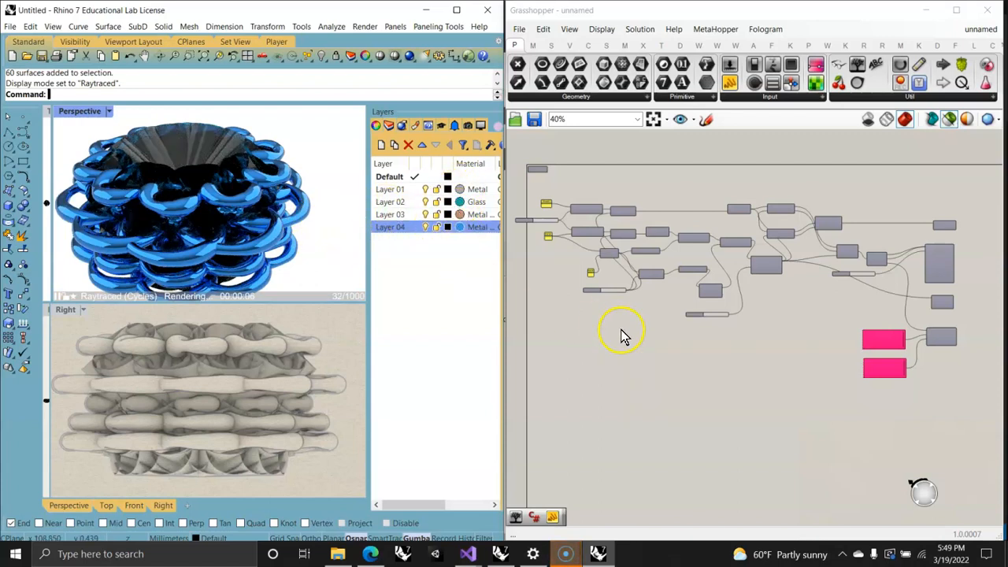
Step: Switch the Perspective viewport to Shaded, widen the Grasshopper window over the Layers panel, and bring the Top viewport back beside Perspective
click(84, 111)
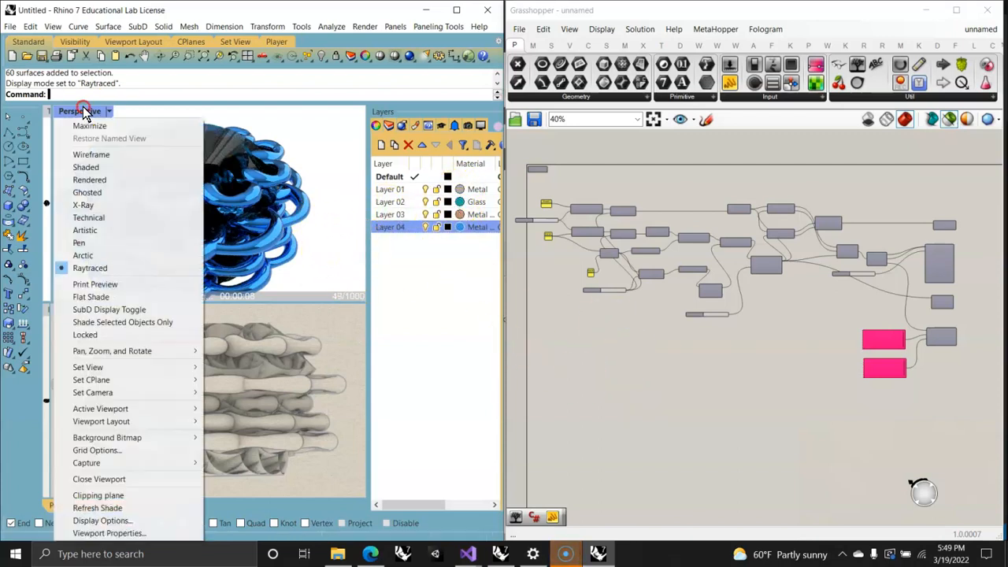
click(90, 167)
right_drag(223, 223, 274, 202)
drag(370, 255, 471, 279)
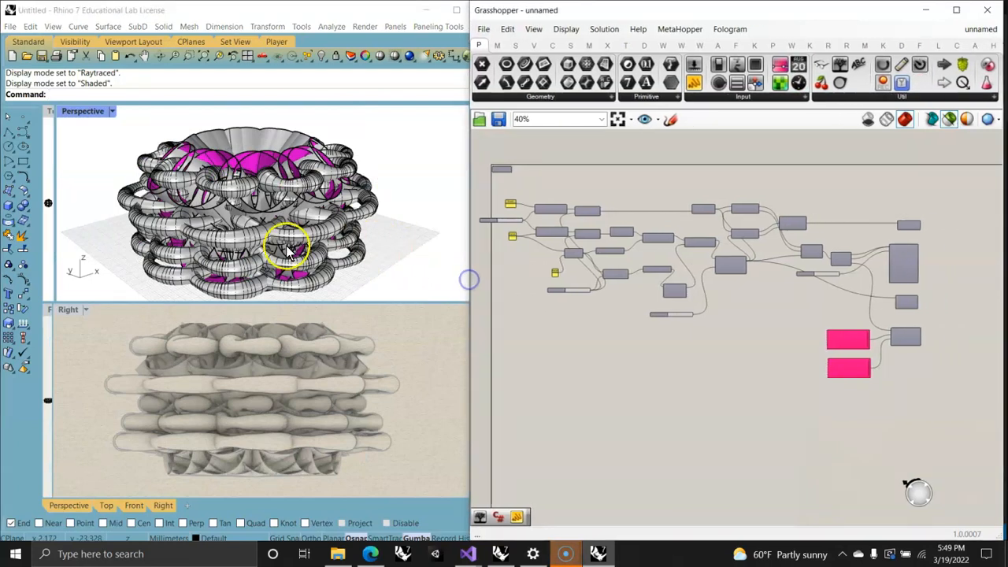
right_drag(281, 237, 287, 237)
right_drag(225, 206, 267, 214)
Step: Clear the selection, angle the Perspective view down into the form, and return that viewport to Raytraced display
click(360, 233)
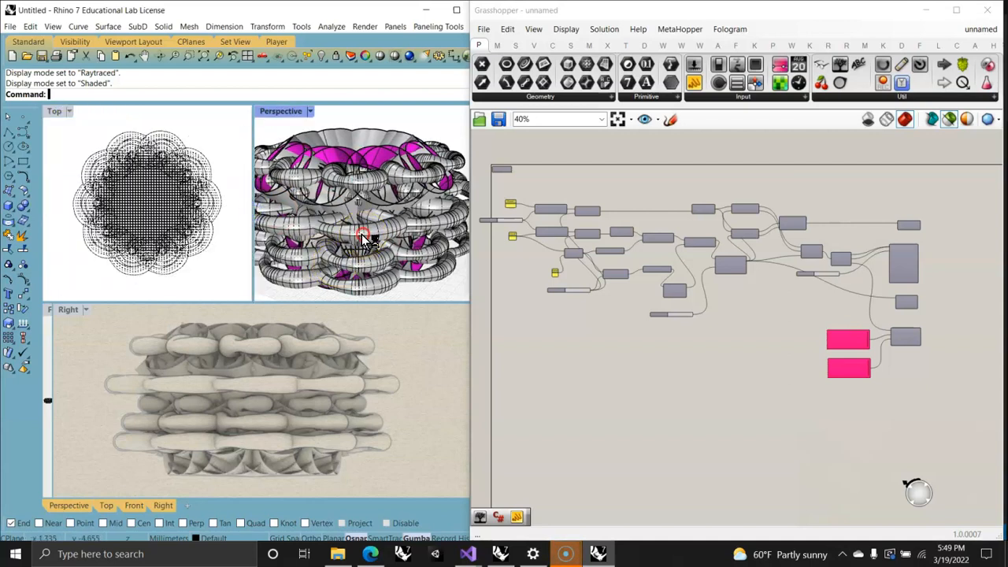
click(443, 286)
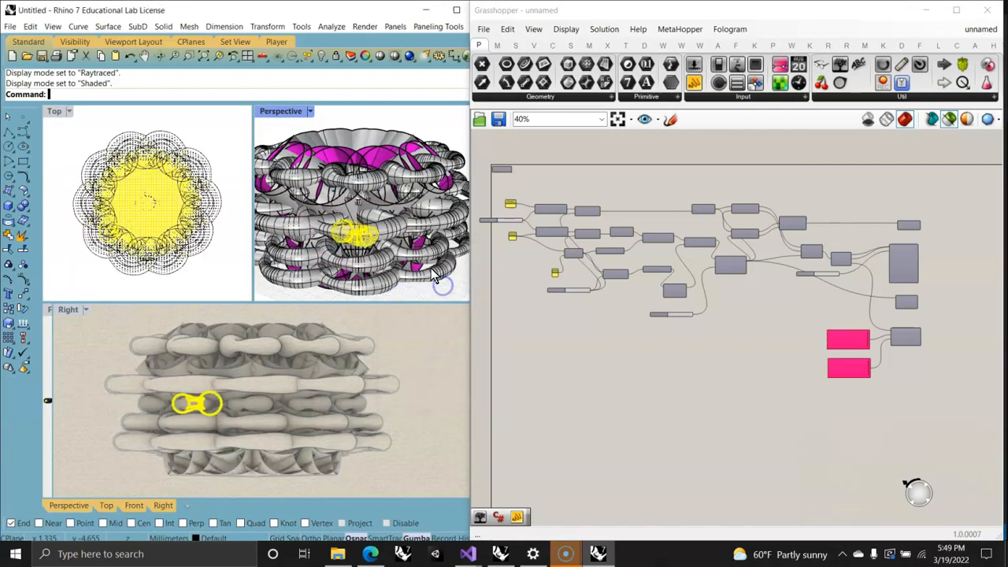
click(406, 123)
right_drag(376, 218, 380, 260)
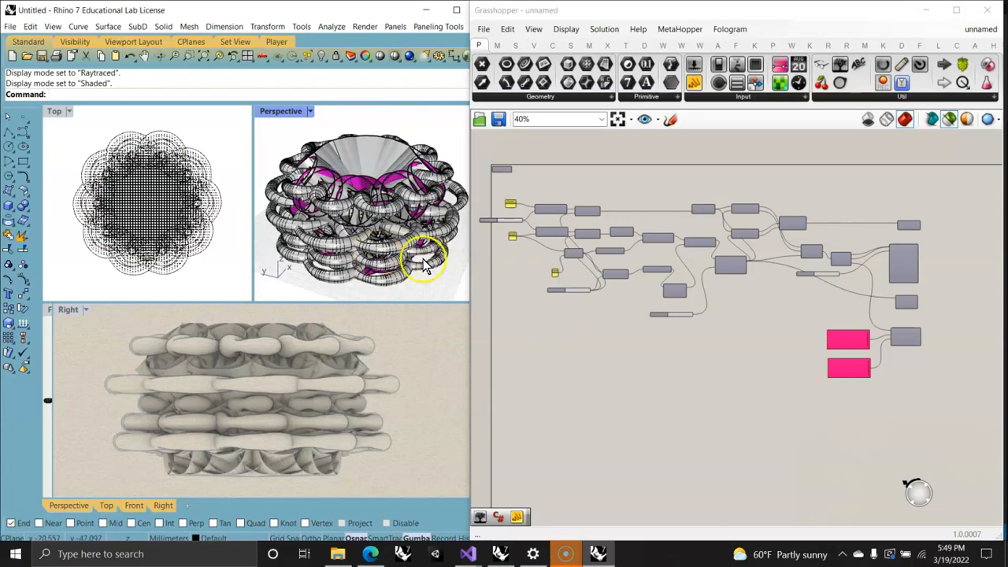
click(288, 110)
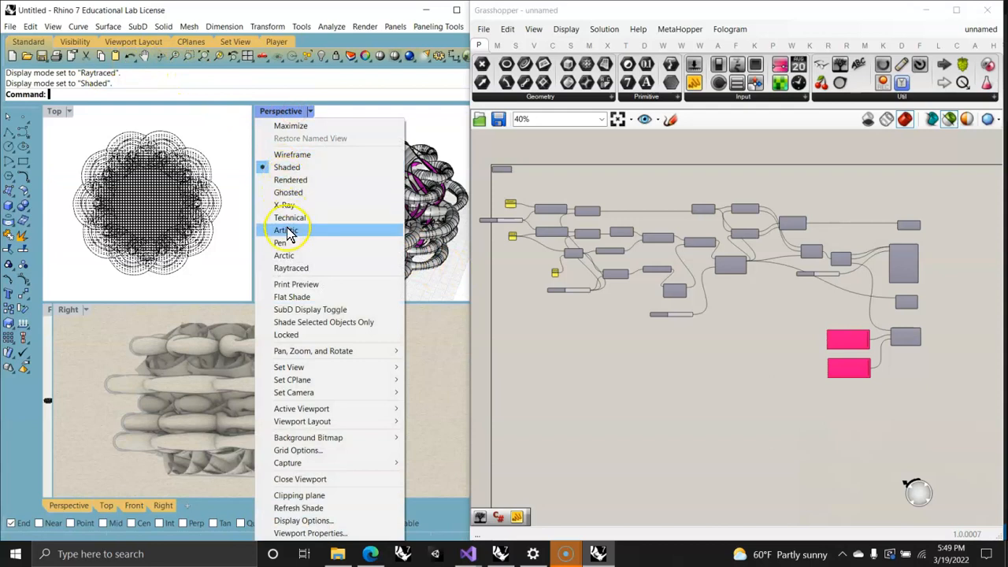
click(290, 268)
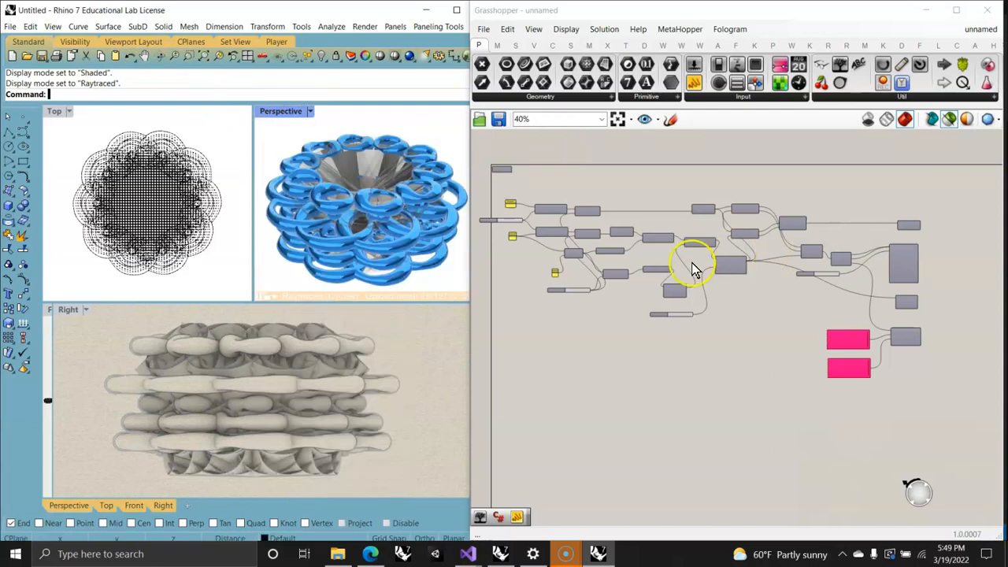
Step: Examine the Inner Tangents and Outer Tangents components in the definition and The Dominion's Conics, Math and Spline component groups
scroll(732, 308, up, 3)
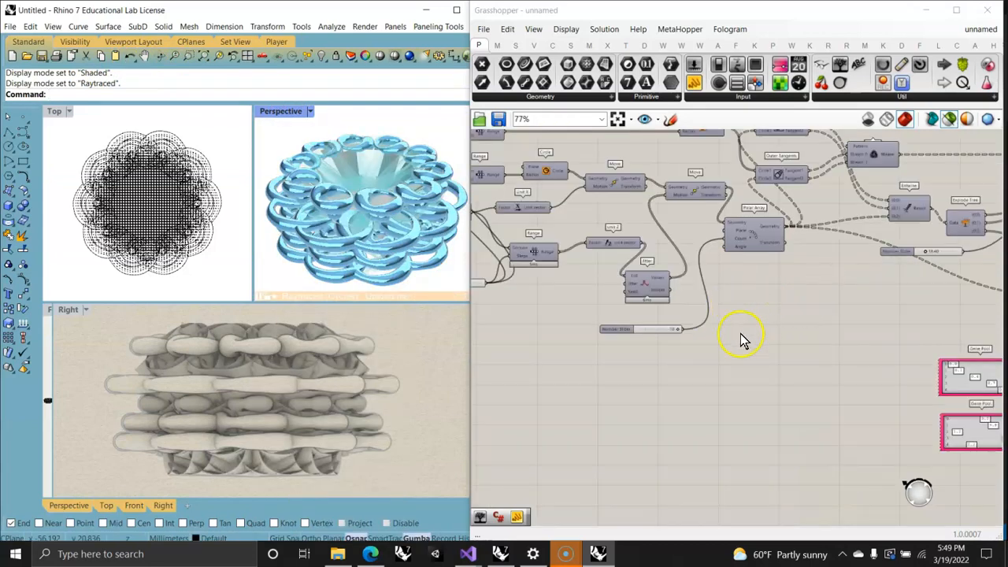
scroll(743, 338, up, 5)
scroll(634, 315, down, 2)
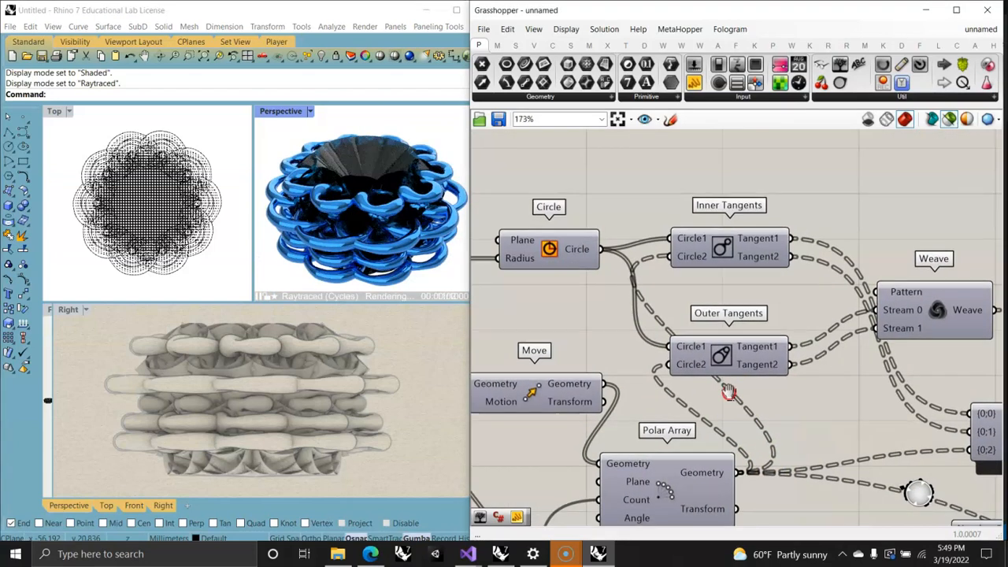
scroll(706, 355, up, 4)
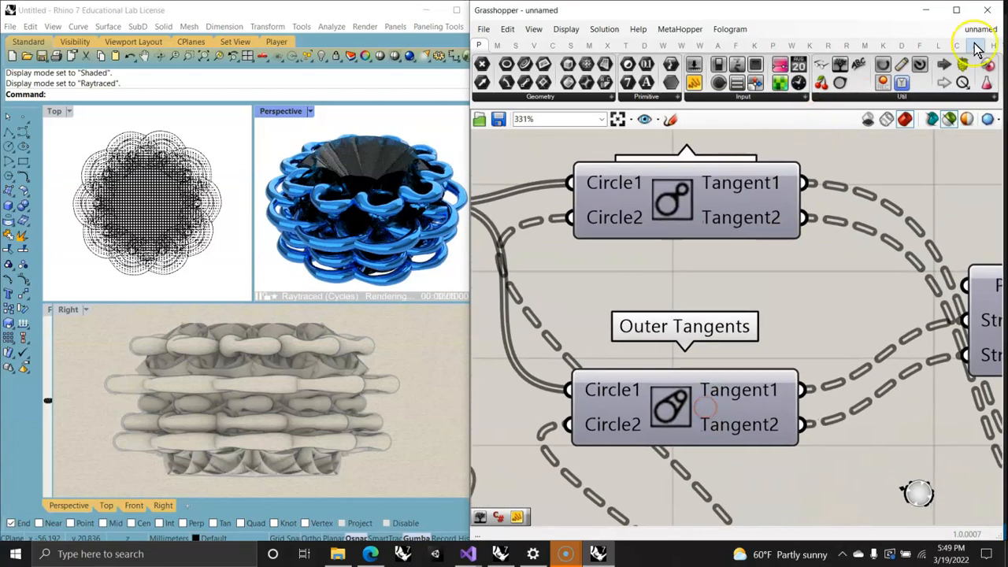
click(902, 45)
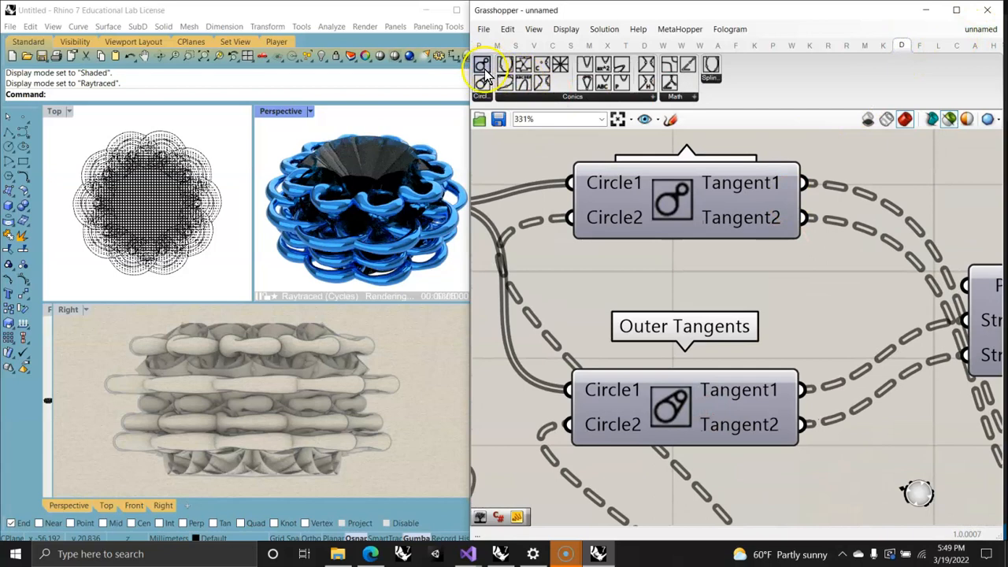
click(564, 95)
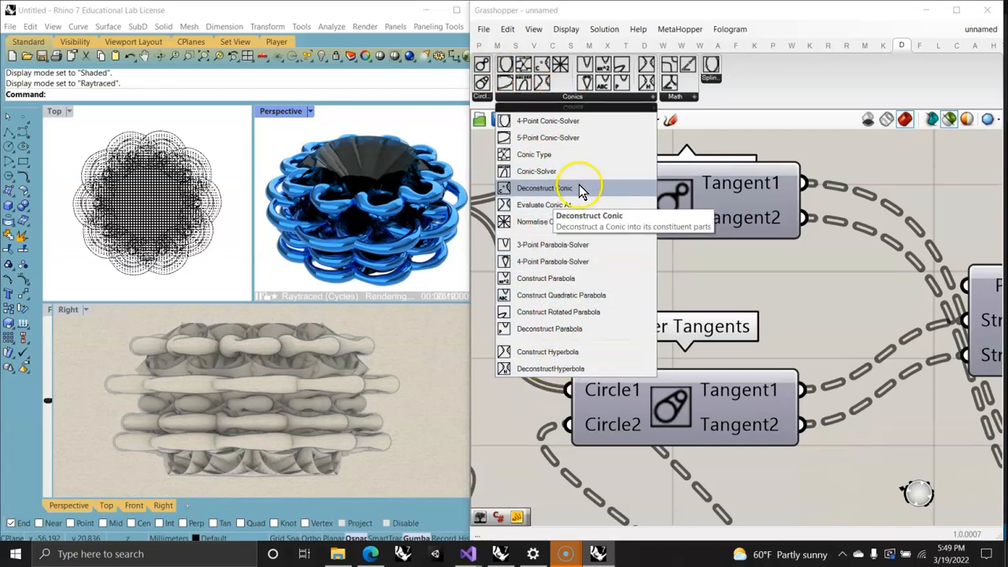
click(676, 96)
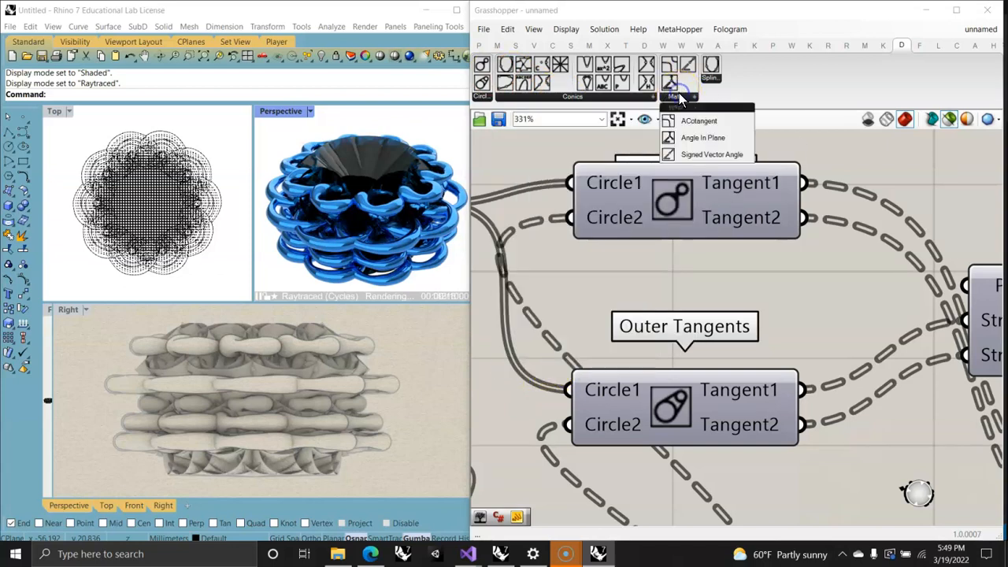
click(708, 82)
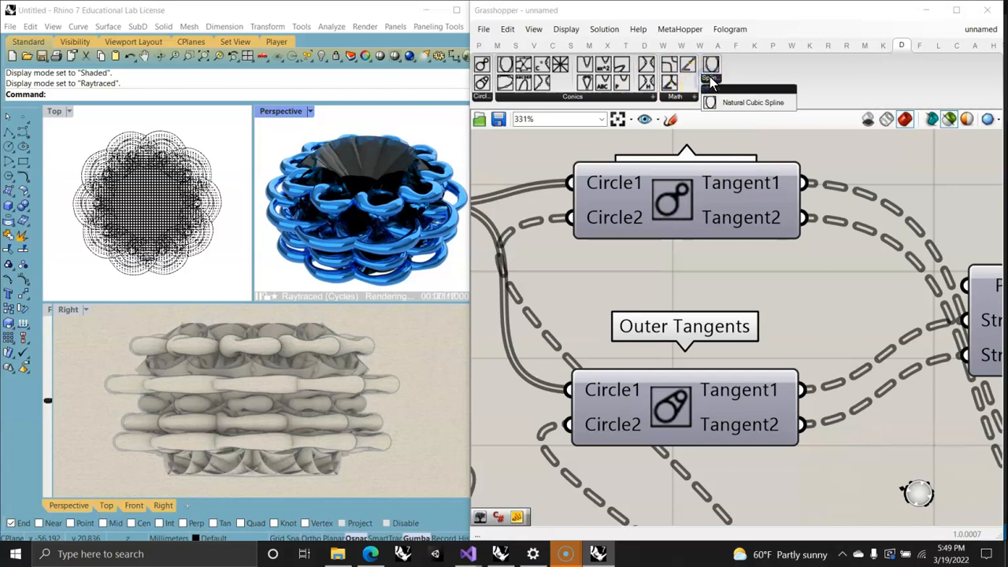
click(540, 97)
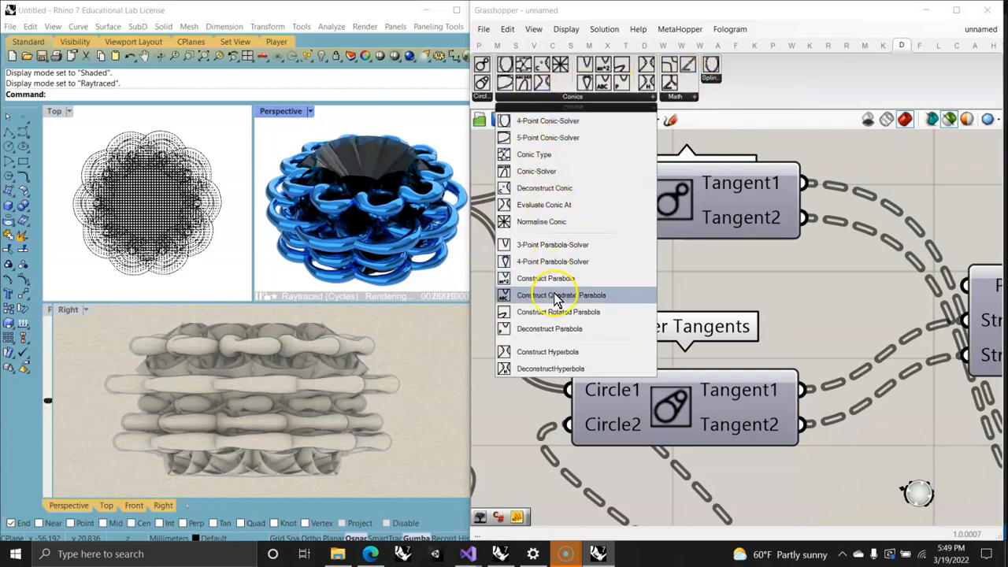
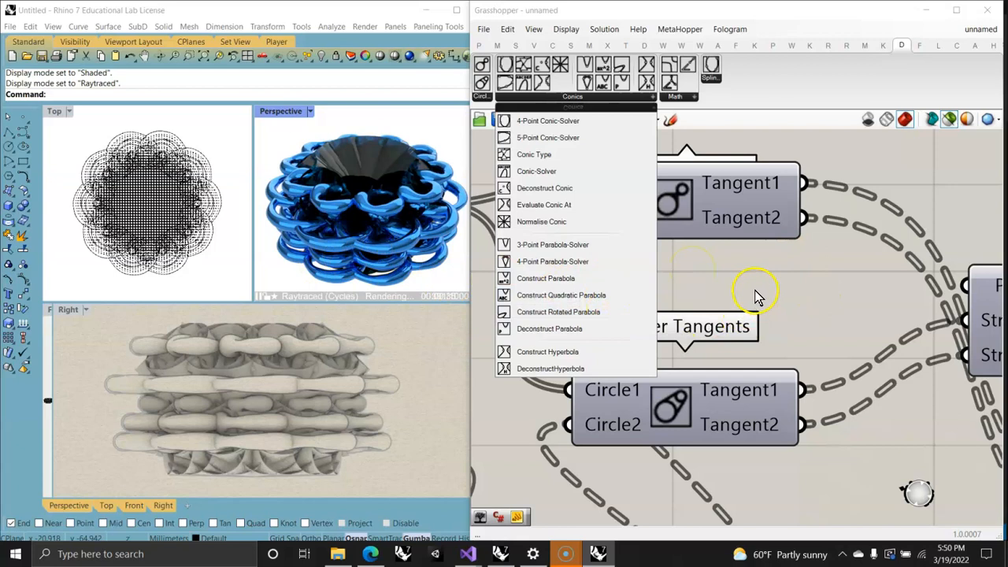
Step: Dismiss the Conics component list, minimize Grasshopper and Rhino, and bring up The Dominion's food4Rhino page in the browser
click(725, 286)
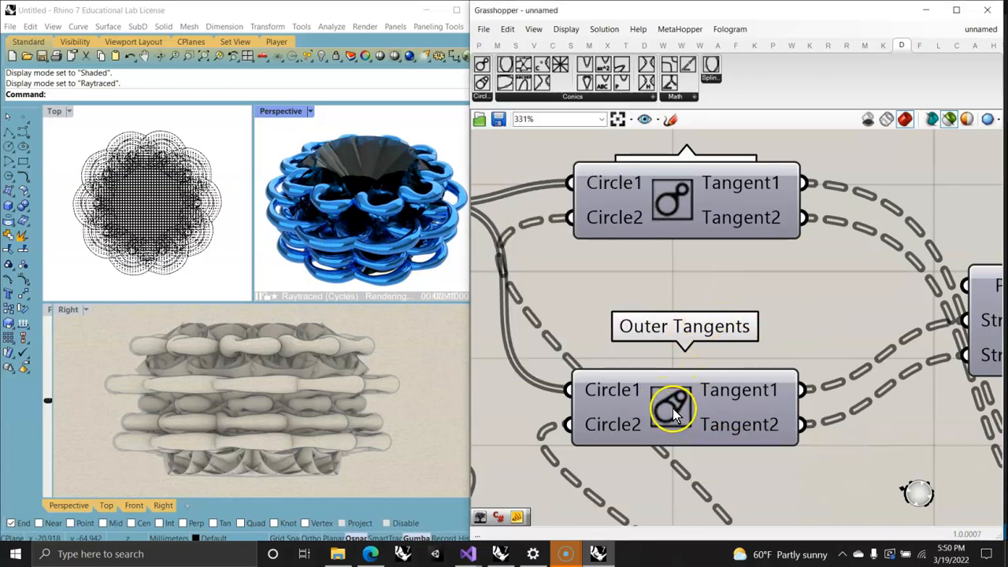
scroll(674, 414, down, 4)
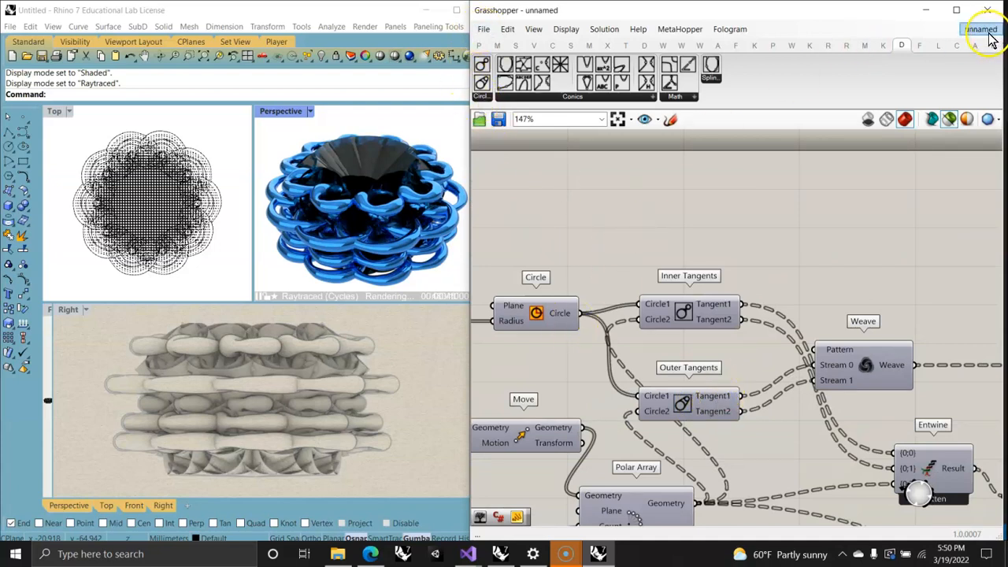
click(927, 11)
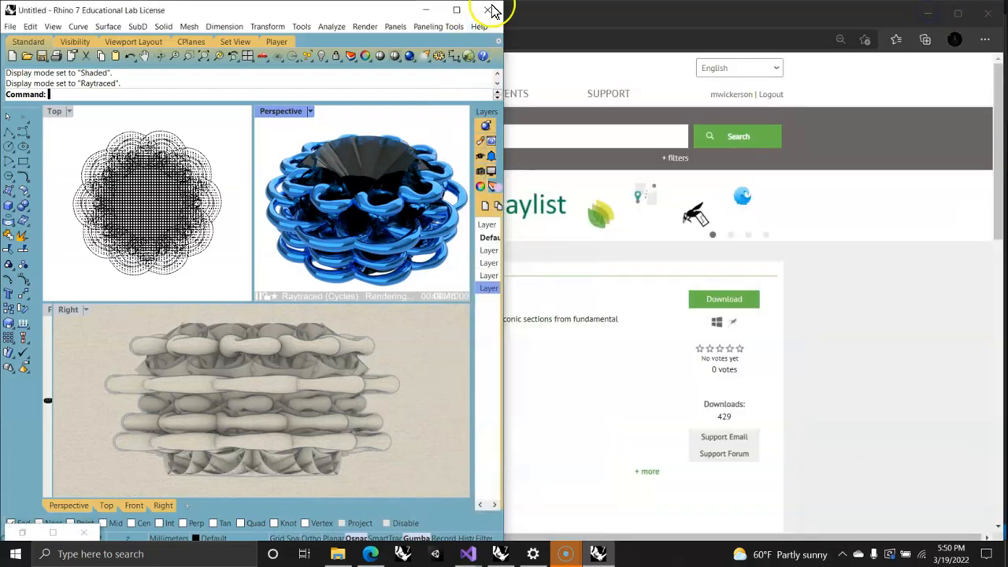
click(428, 10)
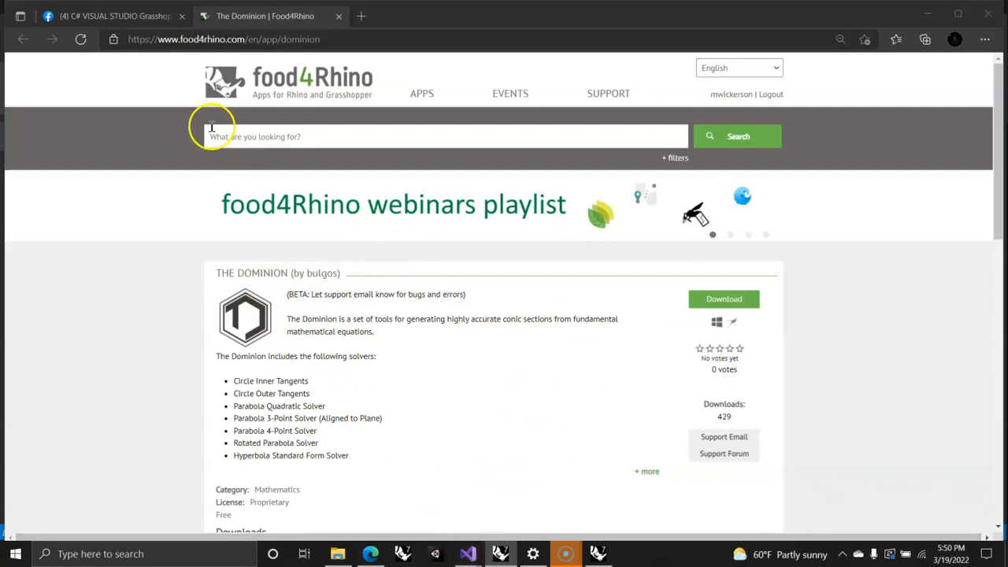
click(227, 17)
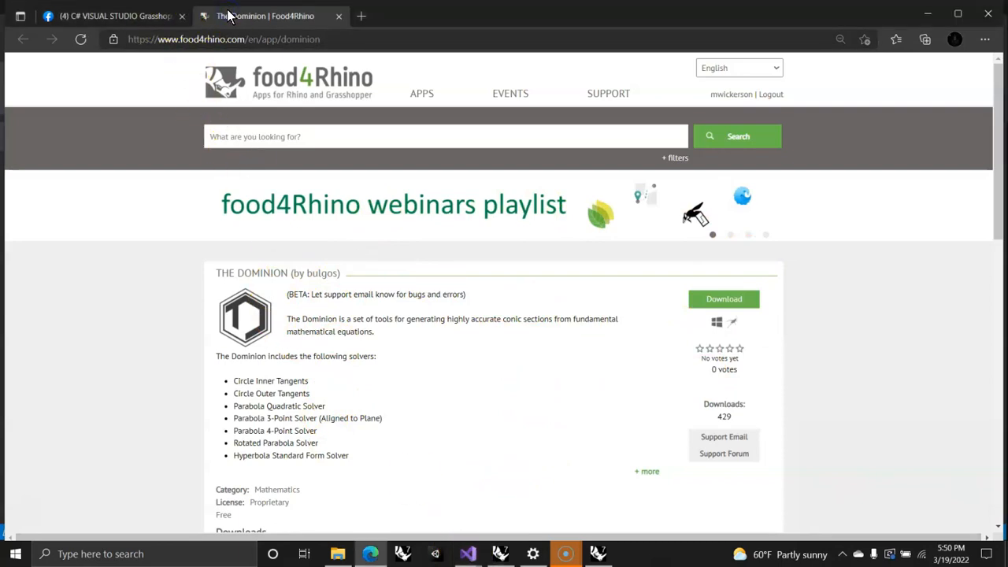
Step: Show the C# VISUAL STUDIO Grasshopper Scripting group page, and switch to the non-running TheDominion solution in Visual Studio
click(146, 19)
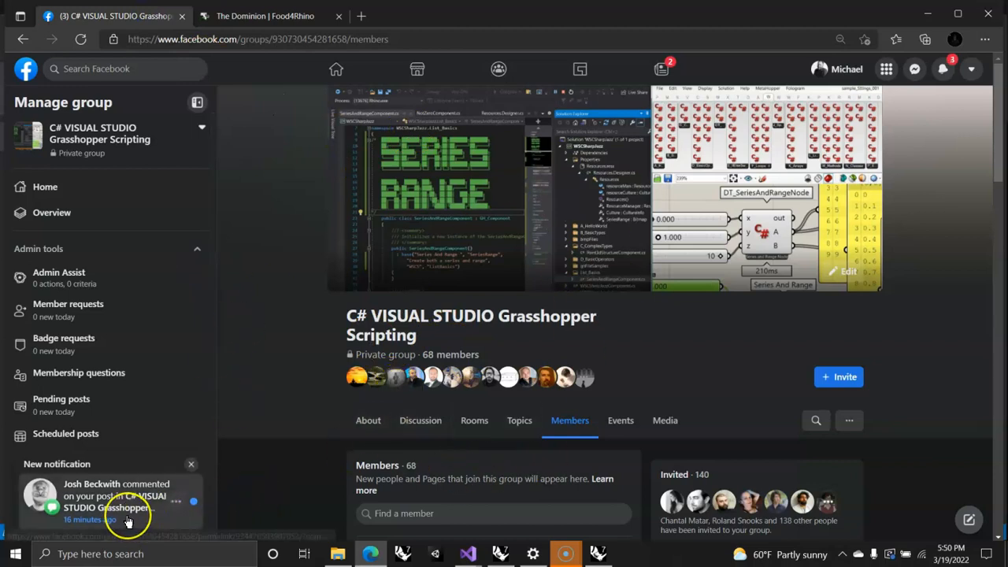
click(102, 503)
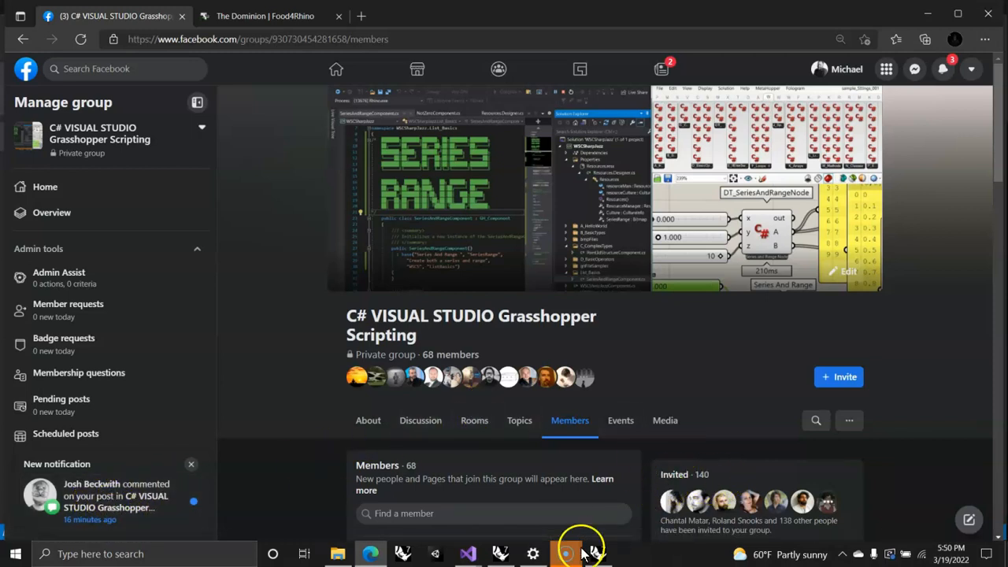
click(471, 551)
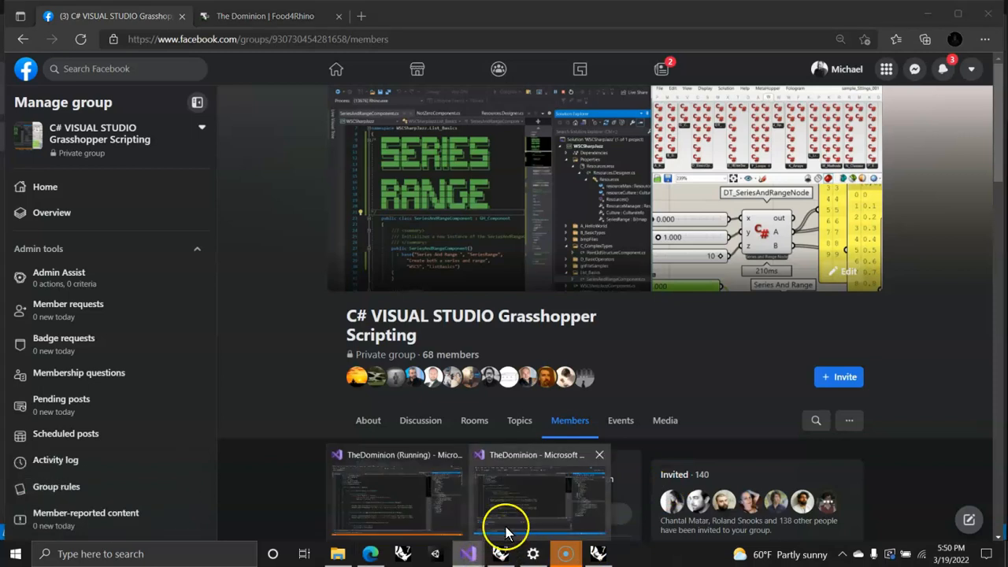
click(512, 502)
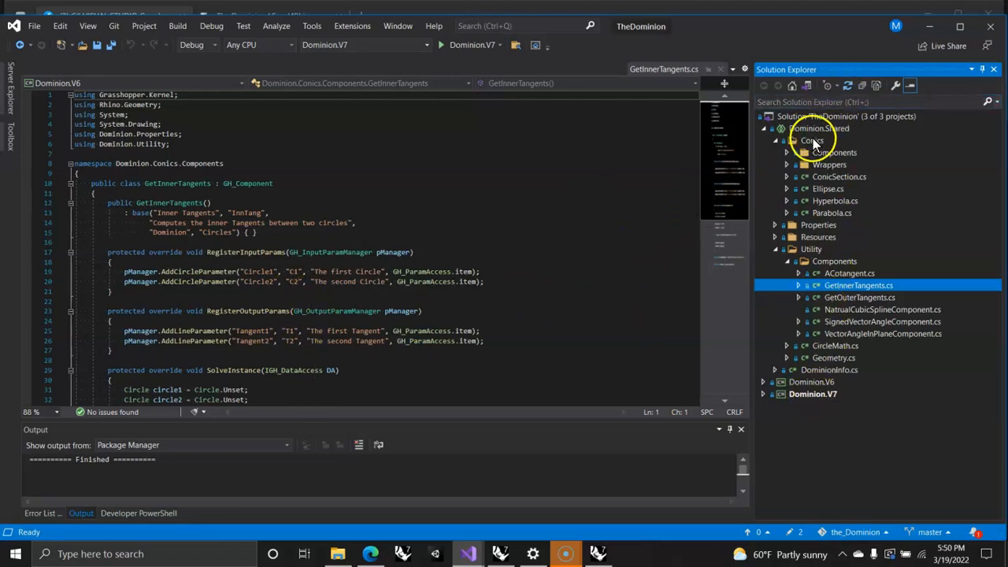
Step: Expand the Conics Components folder and look through the code of ConicFrom4PointsComponent.cs
click(787, 152)
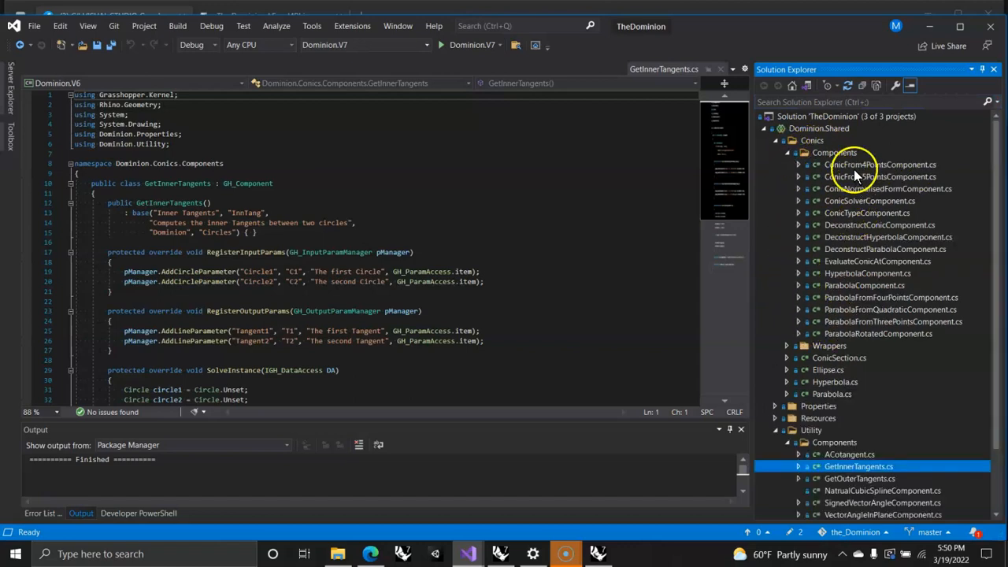
click(854, 167)
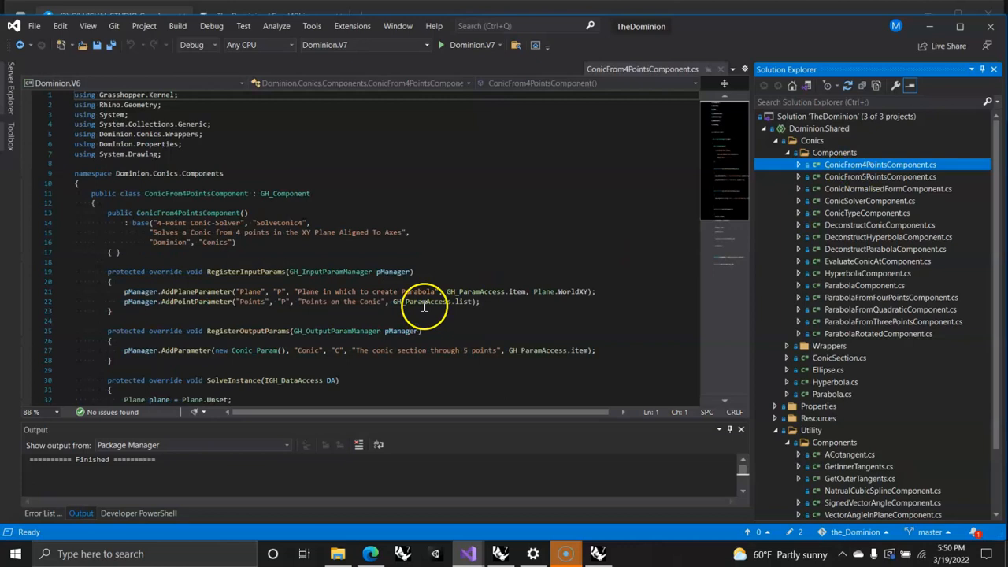
scroll(423, 298, down, 10)
scroll(423, 298, up, 8)
scroll(423, 298, up, 2)
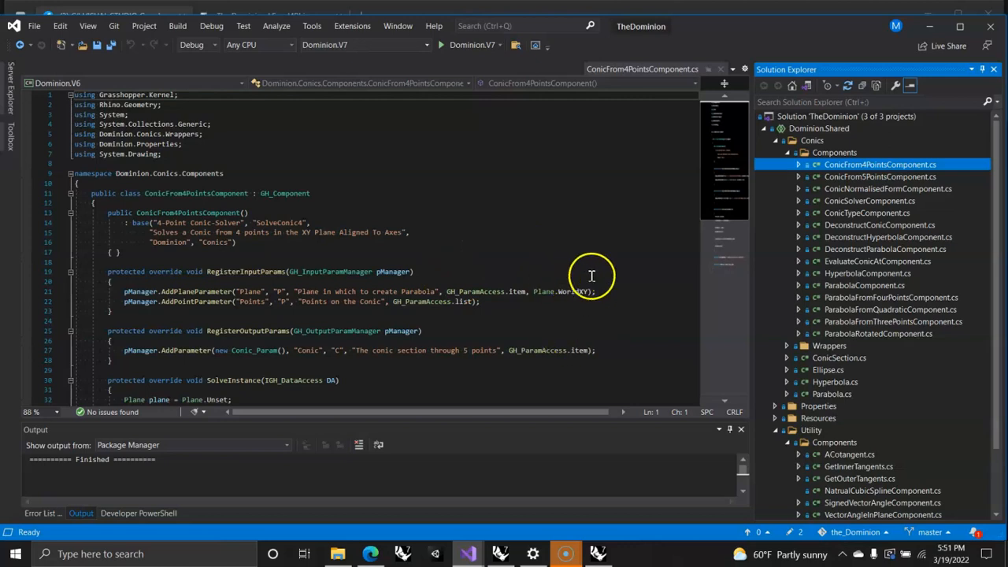
Step: Collapse the Conics folder and view the GetInnerTangents.cs code from the Utility Components folder
click(795, 152)
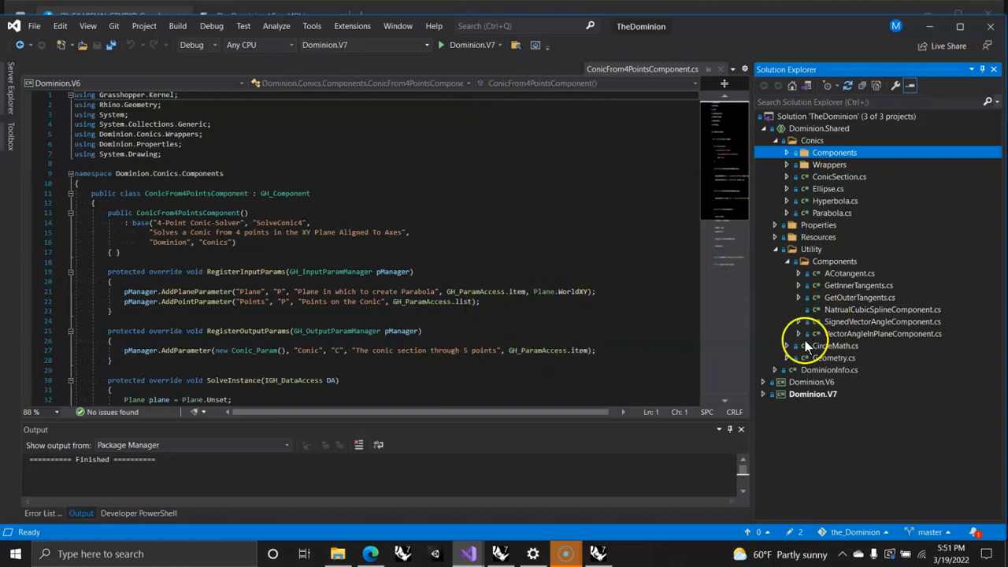
click(776, 140)
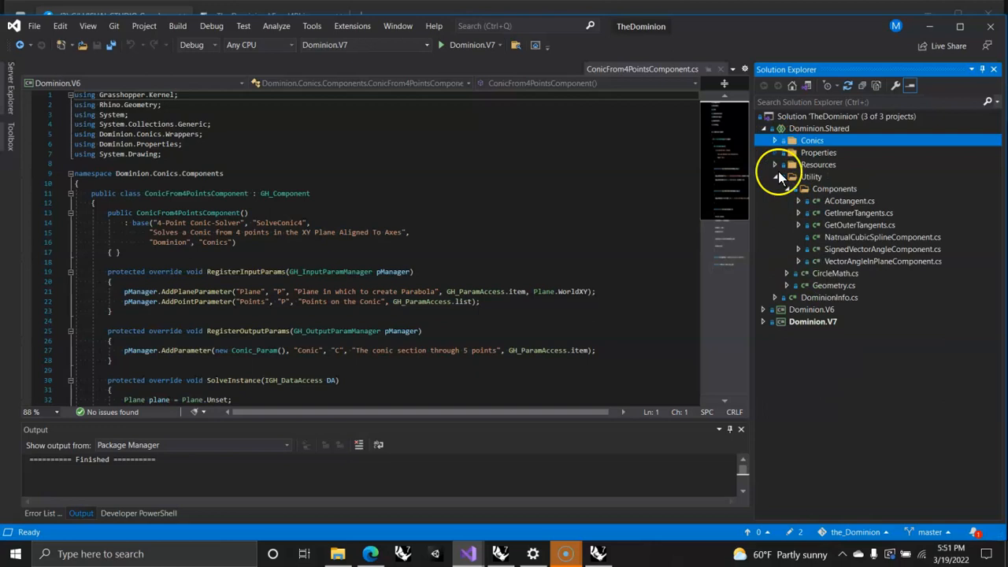
click(841, 213)
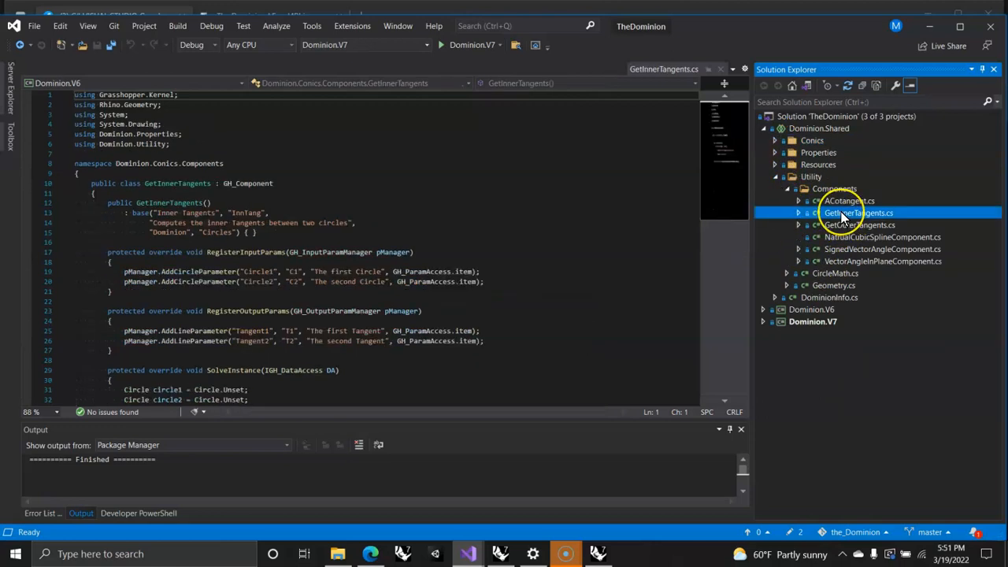
click(838, 216)
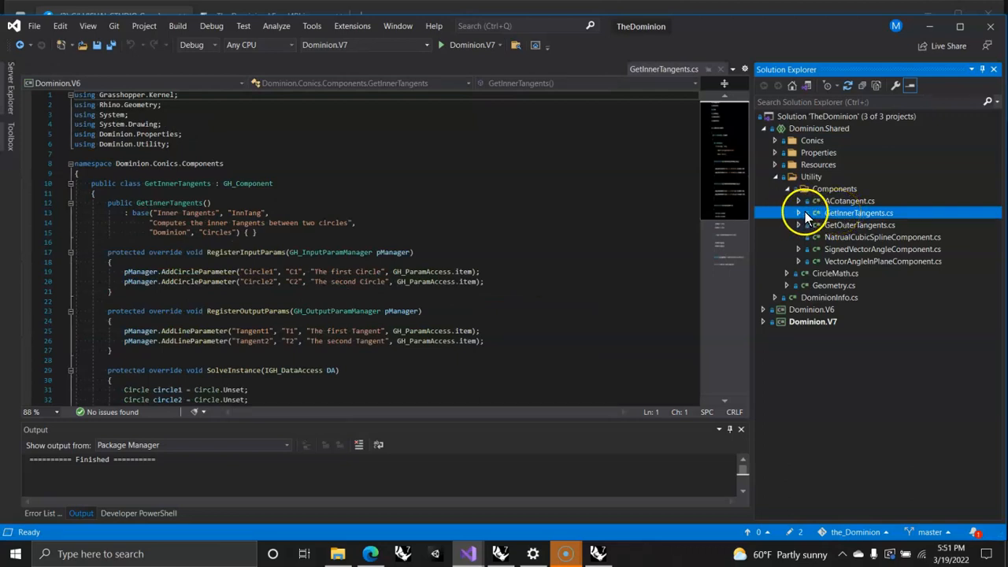
click(831, 214)
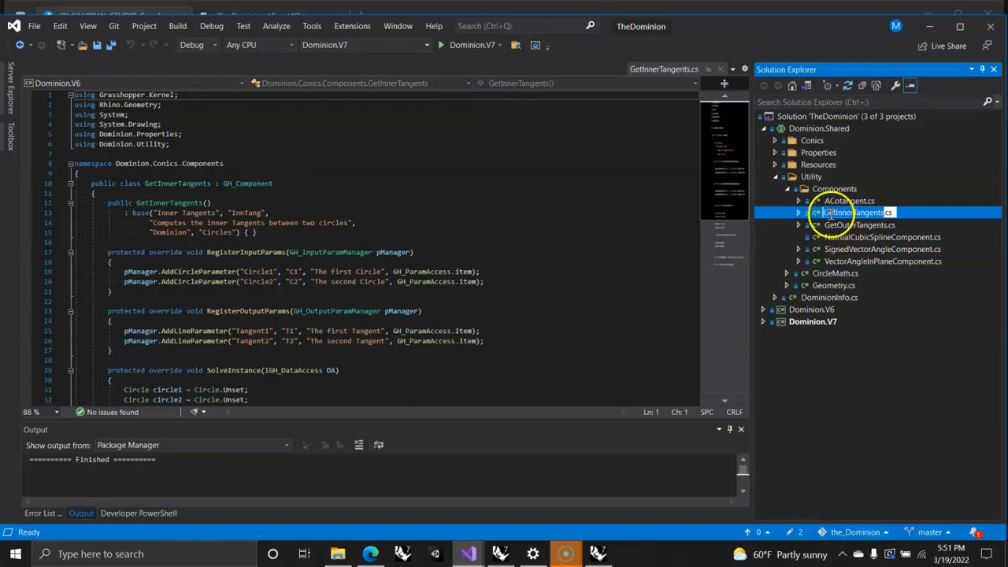
Step: Add an Empty Grasshopper Component for Rhino 7 (C#) named testGetInnerTangents to the Utility Components folder
click(825, 189)
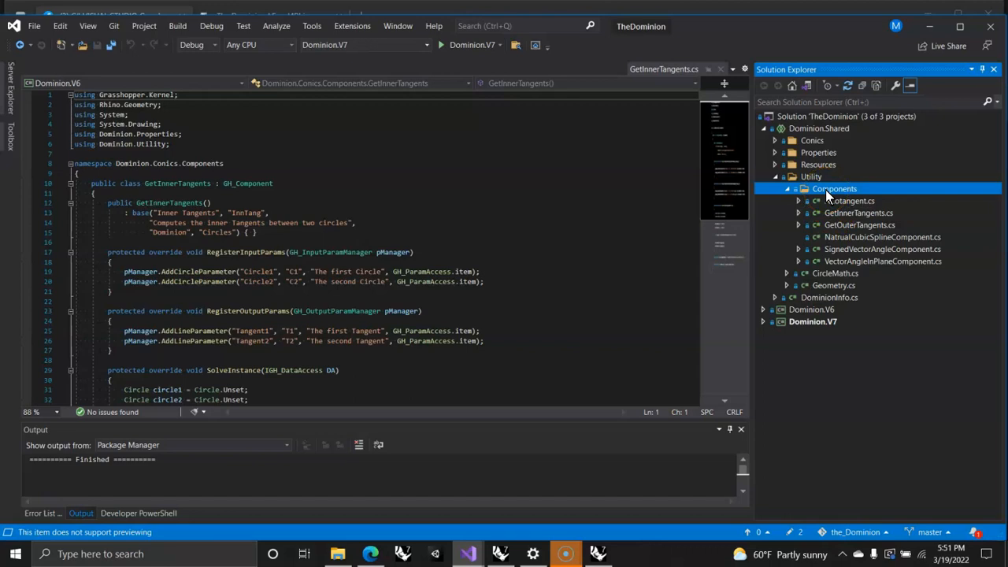
right_click(826, 189)
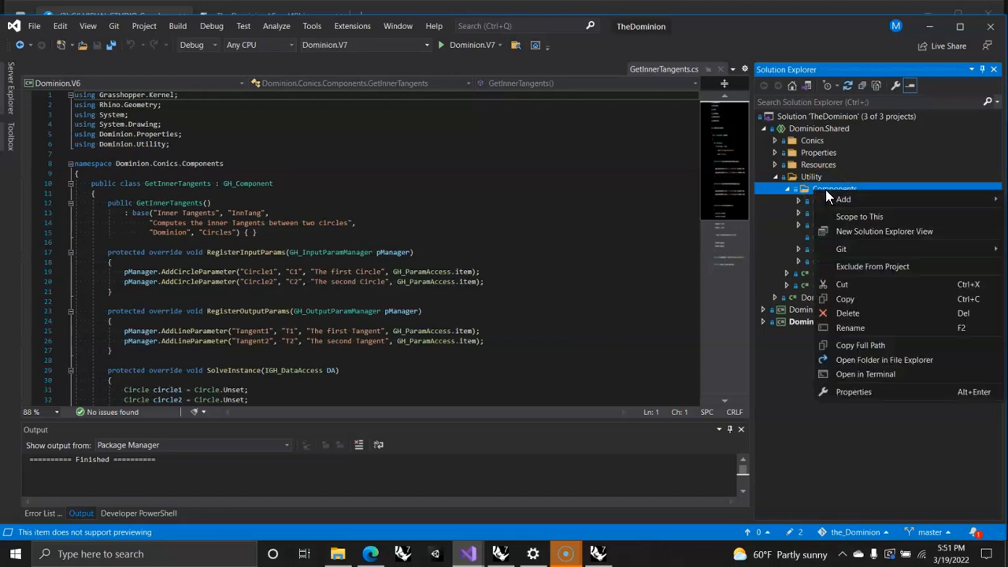
mouse_move(837, 202)
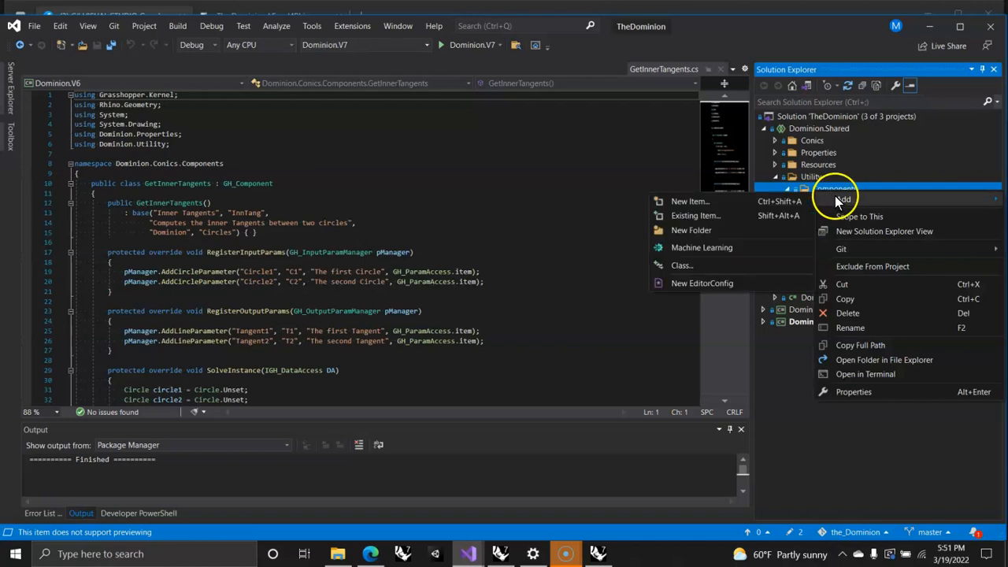
click(697, 201)
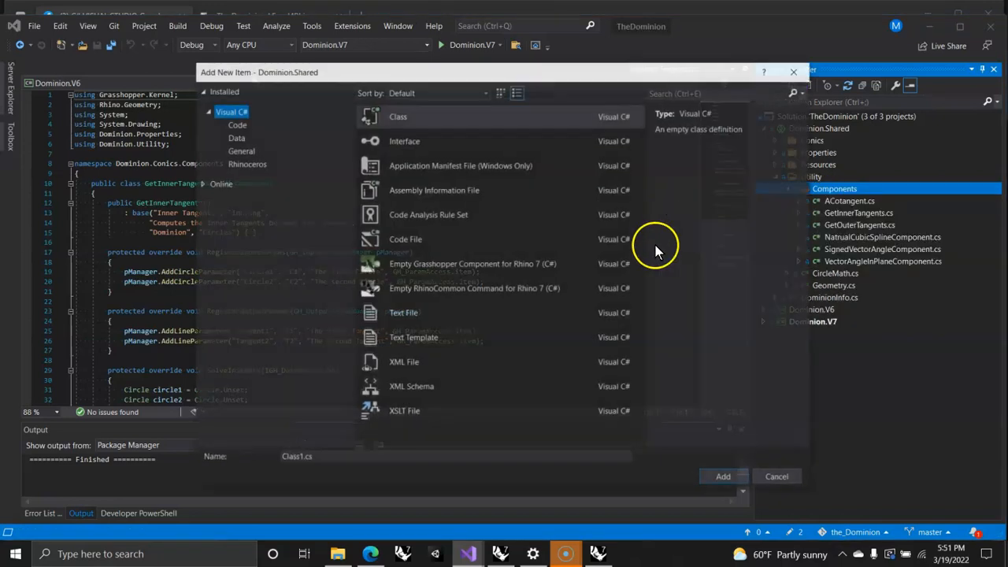
click(426, 266)
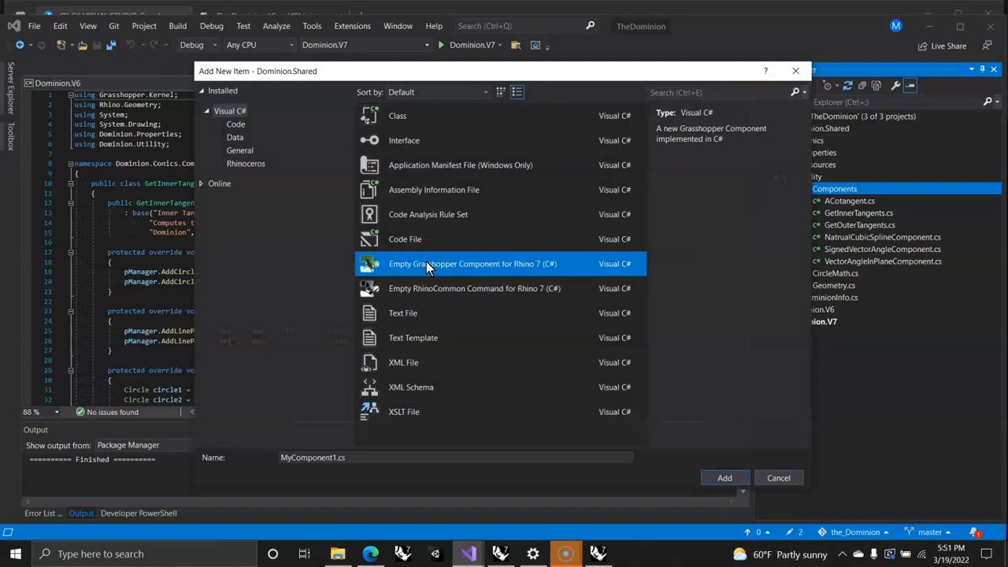
click(350, 457)
drag(350, 458, 261, 456)
text(test)
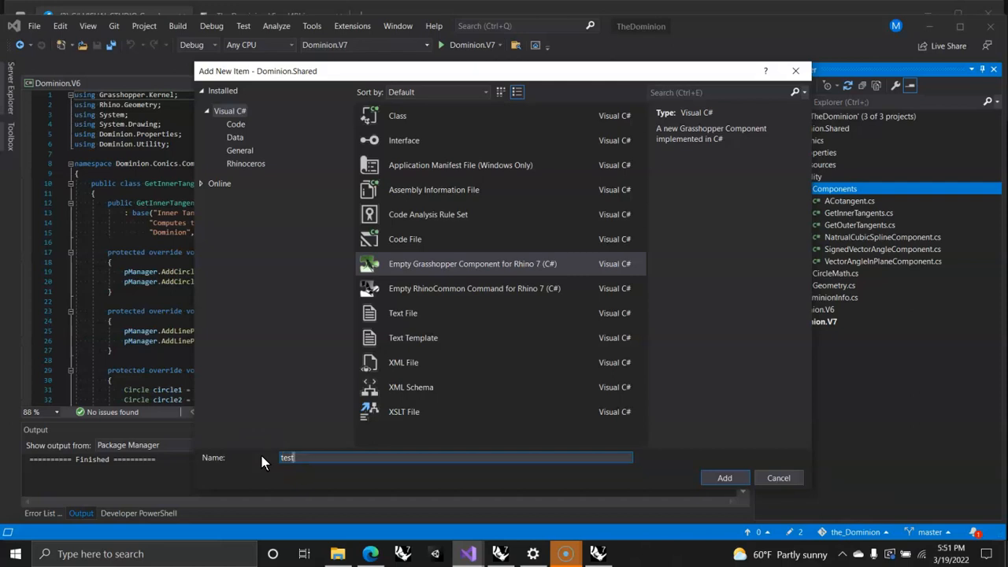
text(GetInnerTangents)
key(Return)
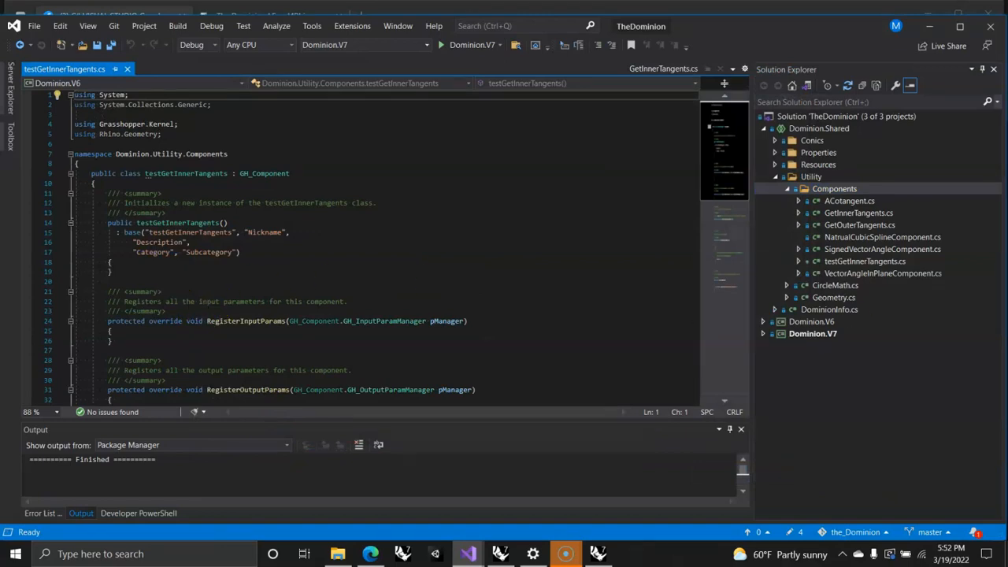
key(alt+Tab)
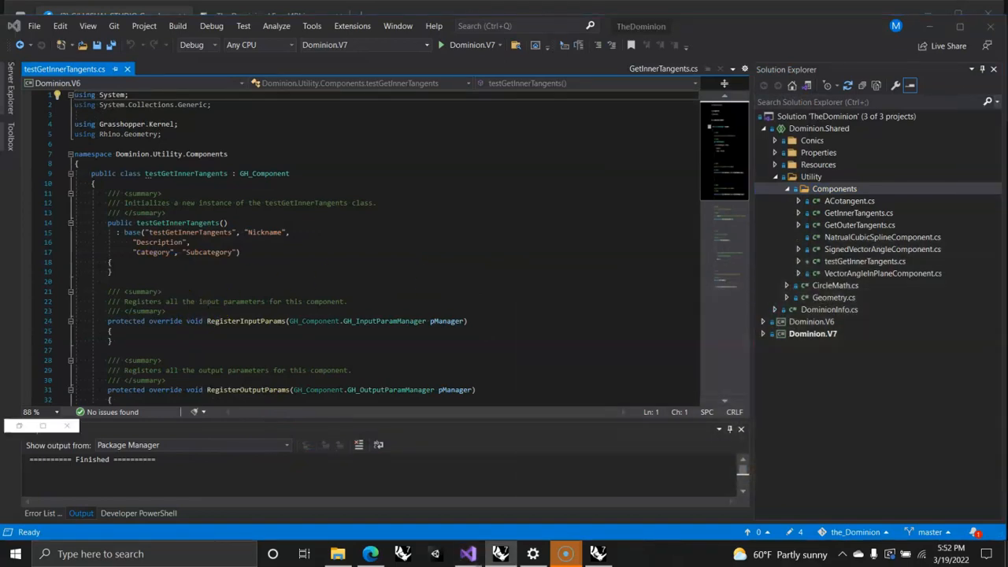
key(alt+Tab)
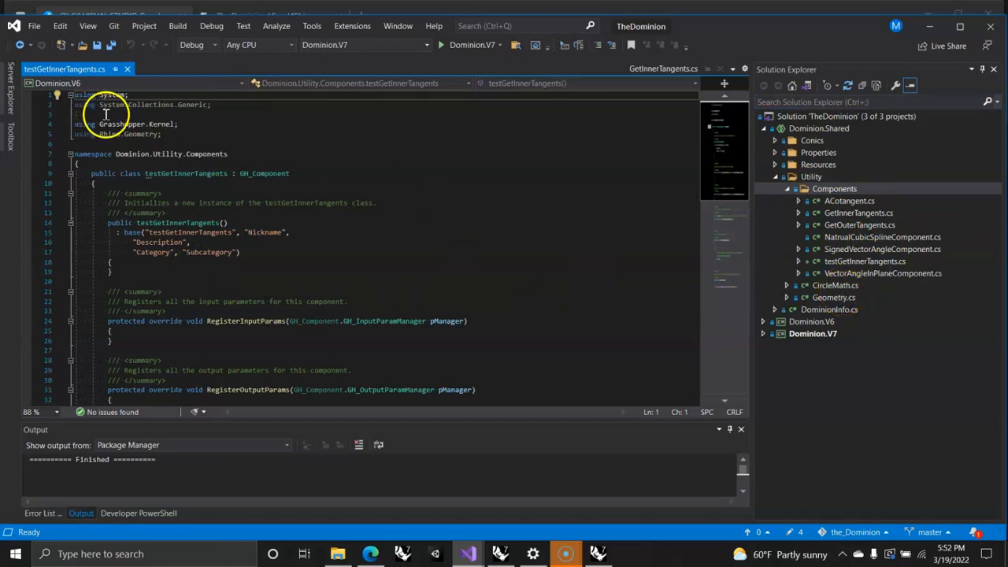
Step: Add the directive "using System.Drawing;" after a blank line below the Rhino.Geometry directive in testGetInnerTangents.cs
click(129, 95)
click(164, 134)
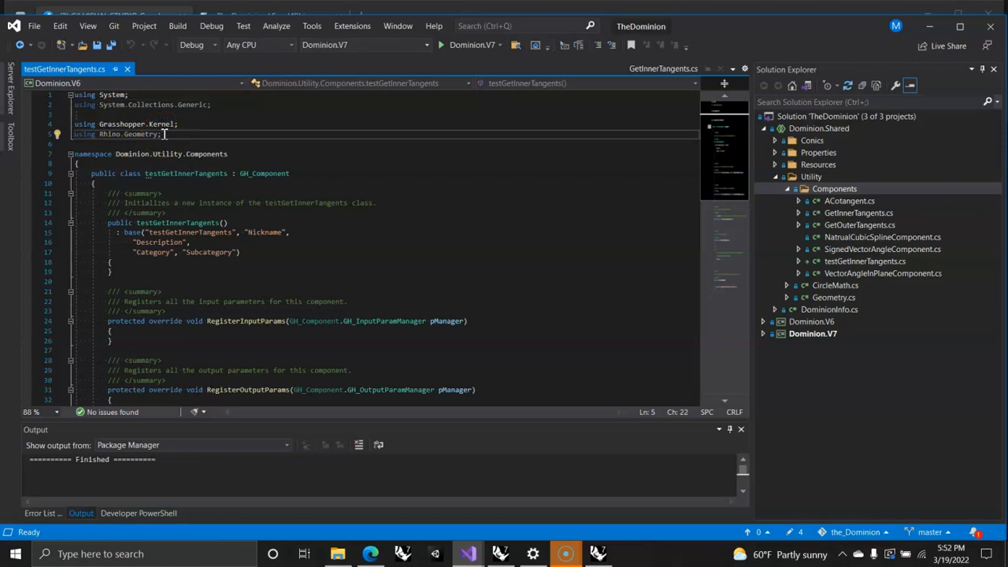
key(Return)
key(Return)
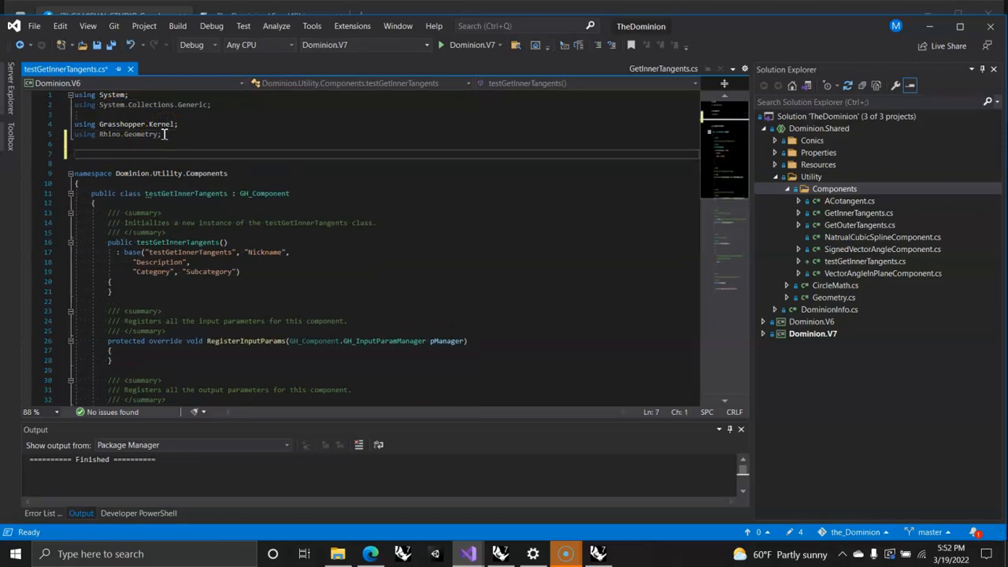
text(using)
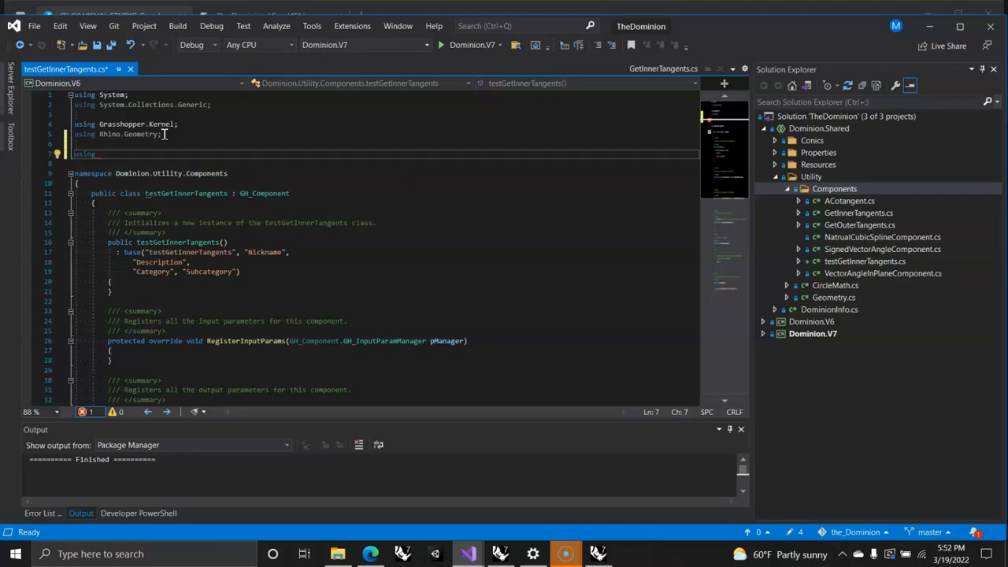
text(System)
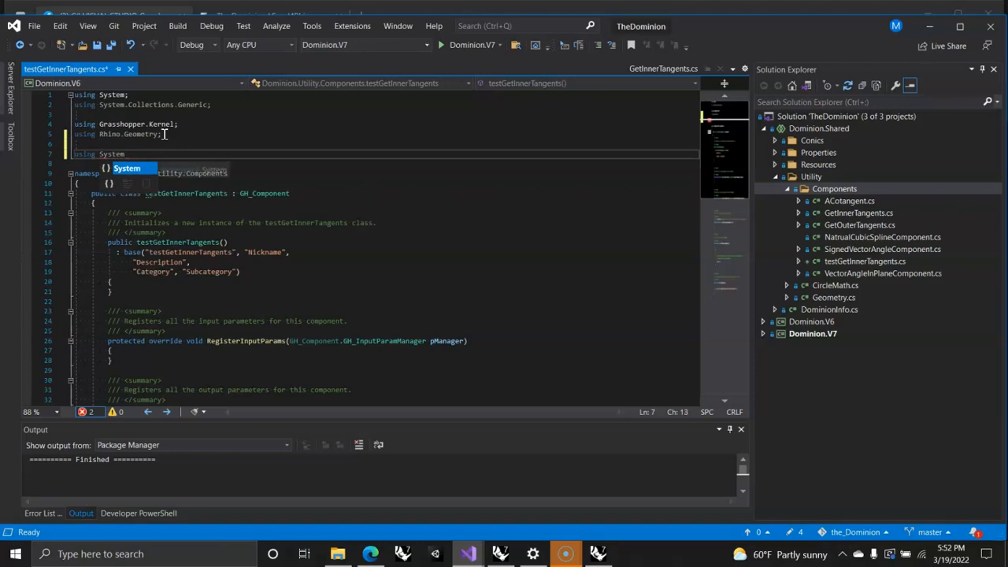
text(.D)
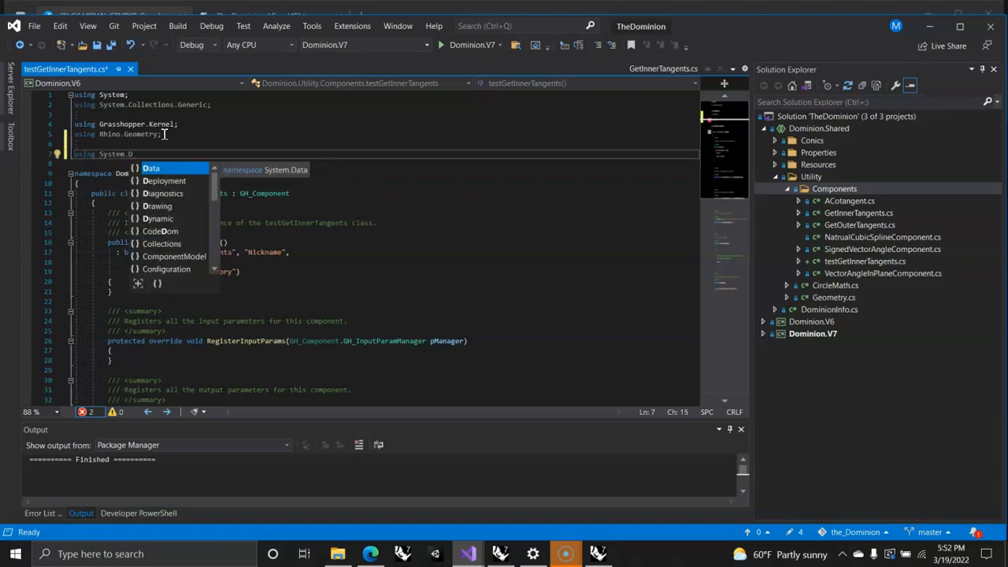
text(rawing;)
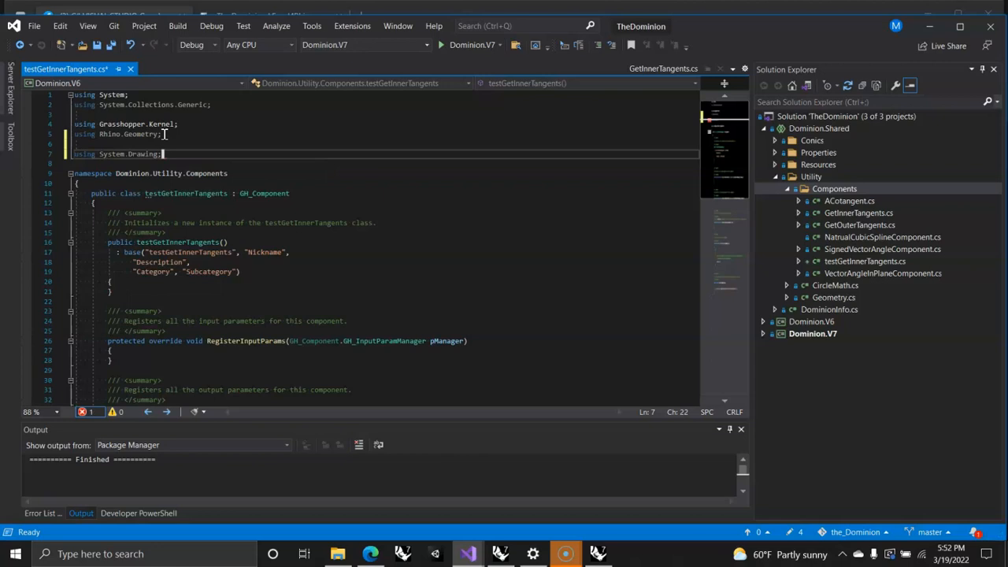
Step: Add the directive "using Dominion.Properties;" below System.Drawing and start a new line after it
key(Return)
text(using )
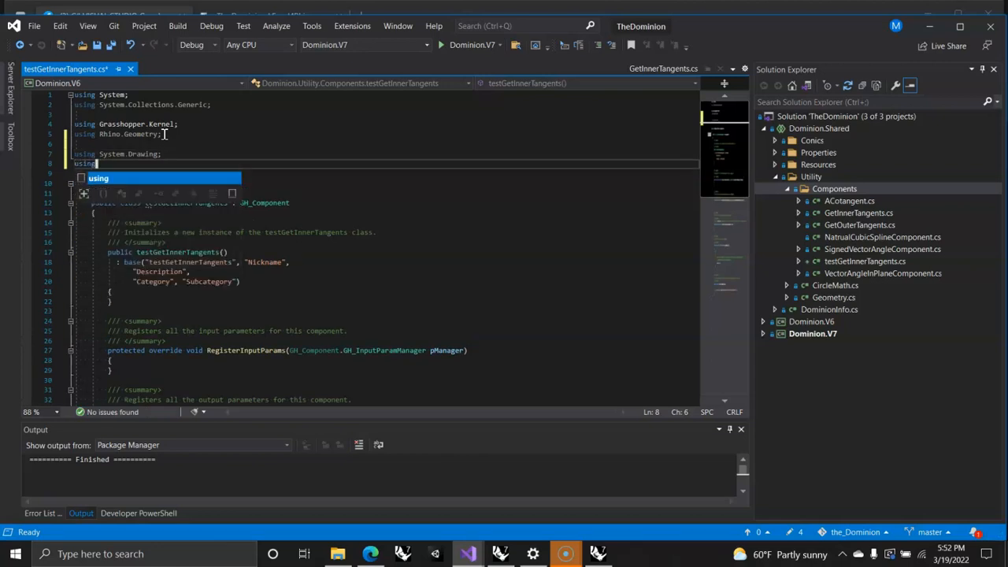
text(Do)
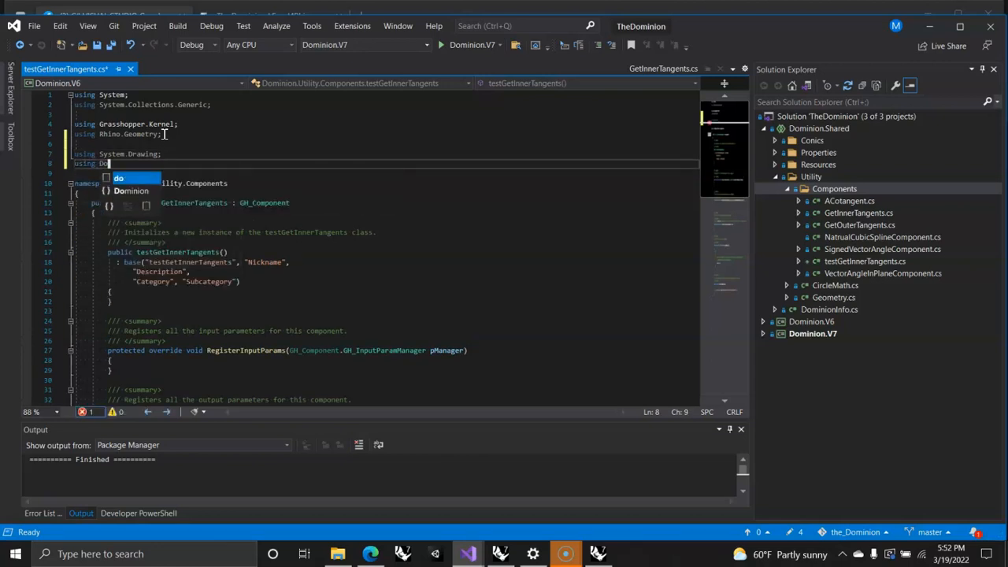
text(minion.Properties;)
key(Return)
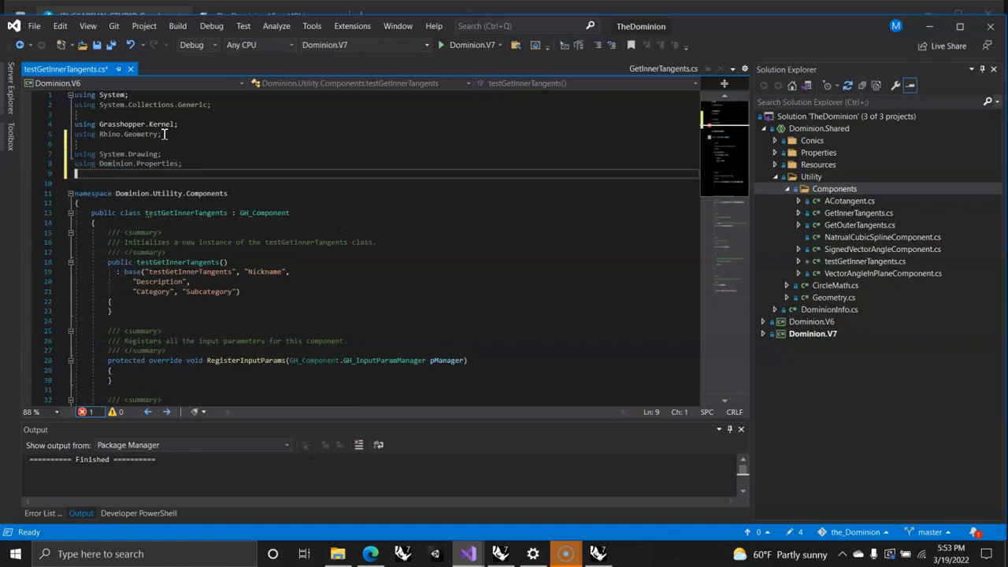
Step: Add the directive "using Dominion.Utility;" below the Dominion.Properties directive in testGetInnerTangents.cs
text(using Dominion.Un)
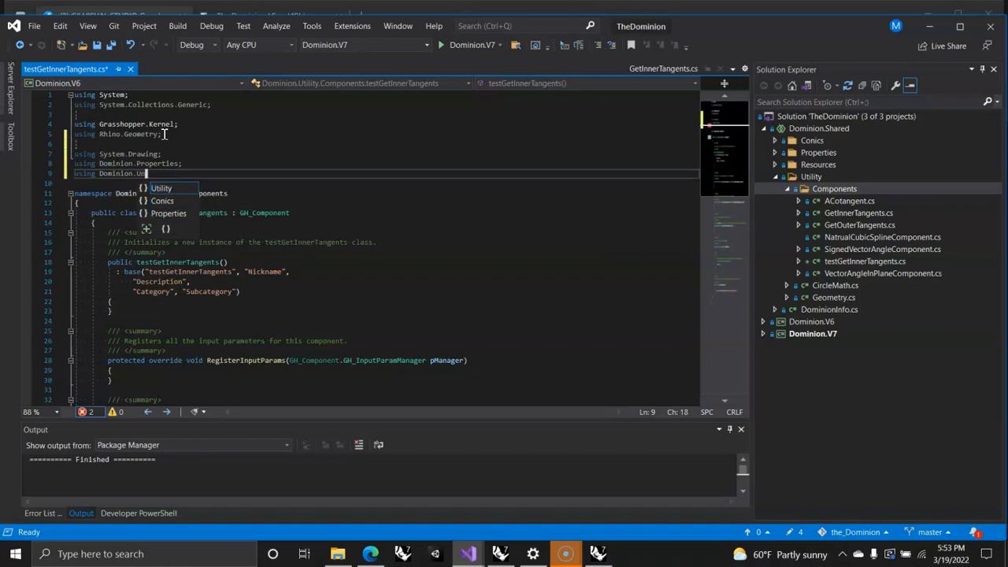
key(BackSpace)
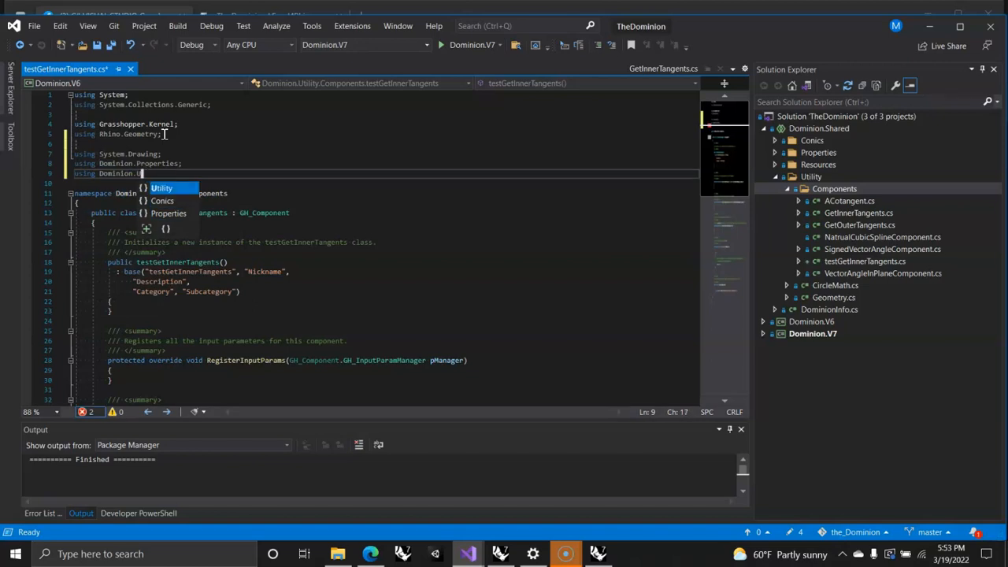
text(tilit)
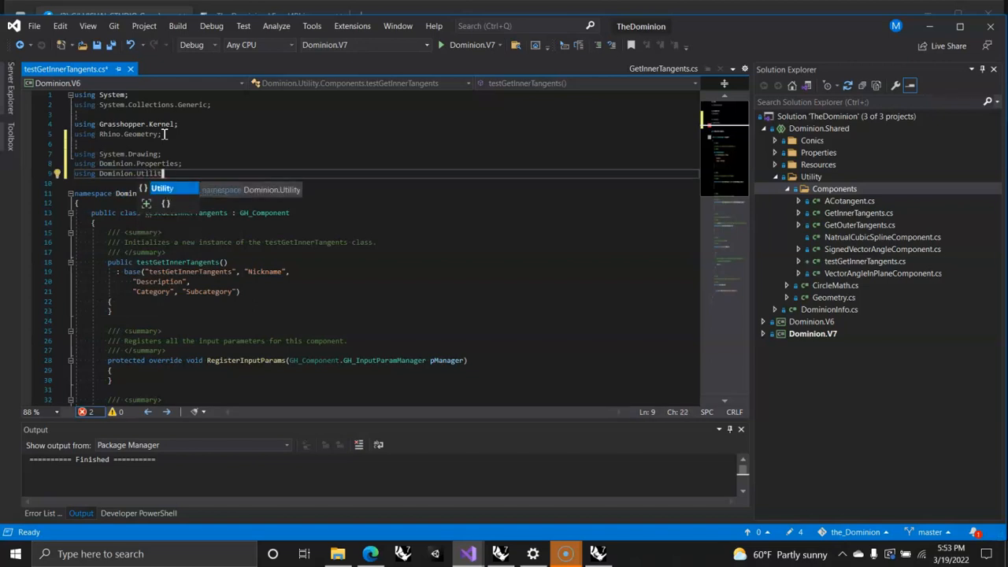
text(y;)
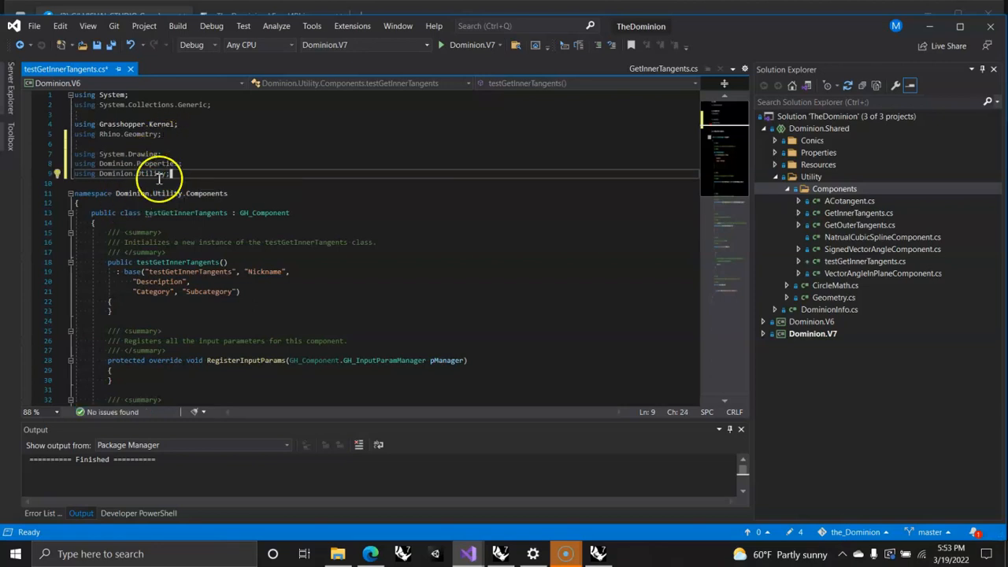
Step: Set the component's name to "Inner Tangents" and its nickname to "InnTang" in the base constructor call
scroll(157, 176, down, 2)
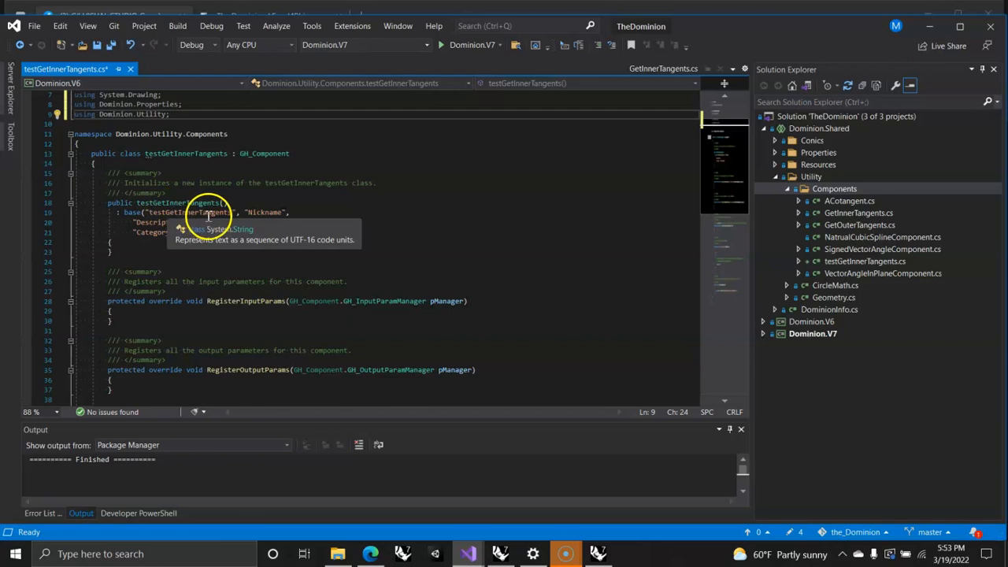
drag(175, 211, 152, 211)
key(BackSpace)
click(169, 243)
click(174, 212)
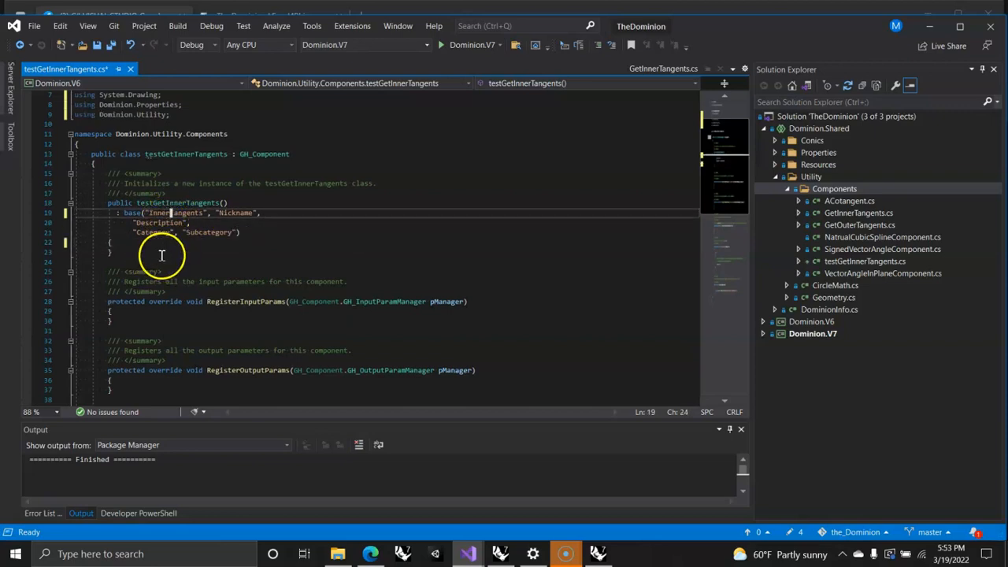
click(209, 212)
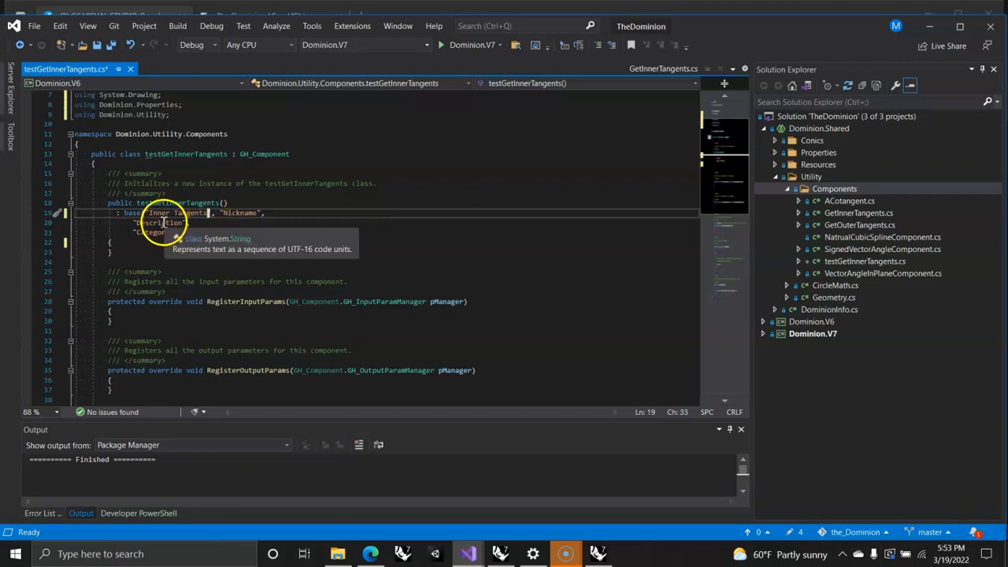
double_click(238, 213)
text(Inn)
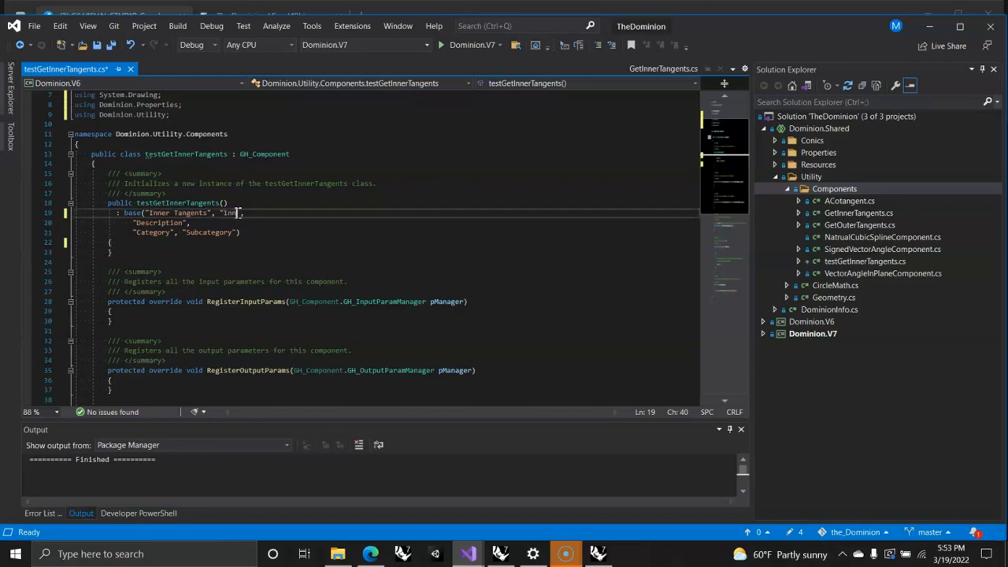
text(Tang)
Step: Replace the component's description string with "Computes the inner Tangents between tow circles"
double_click(168, 224)
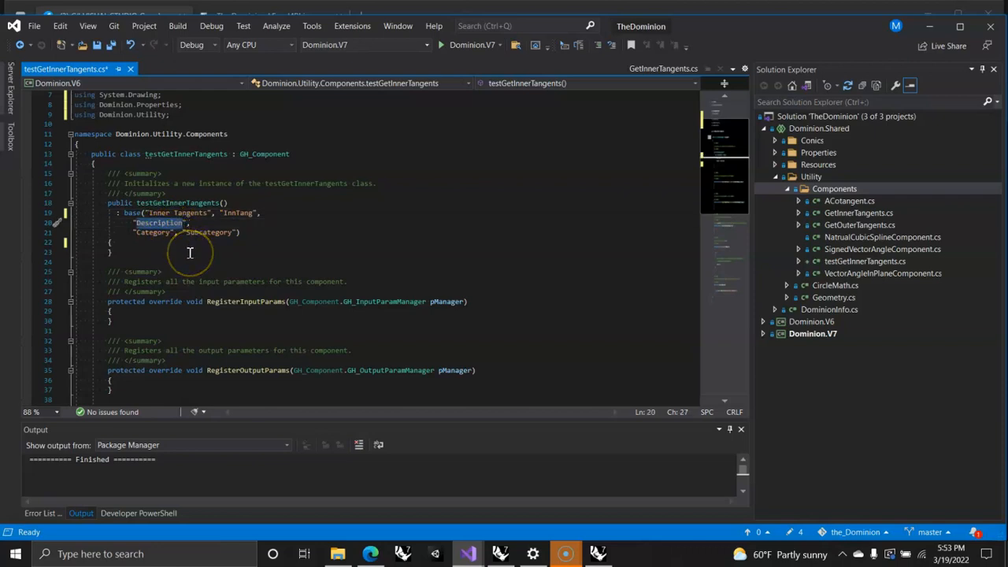
text(C)
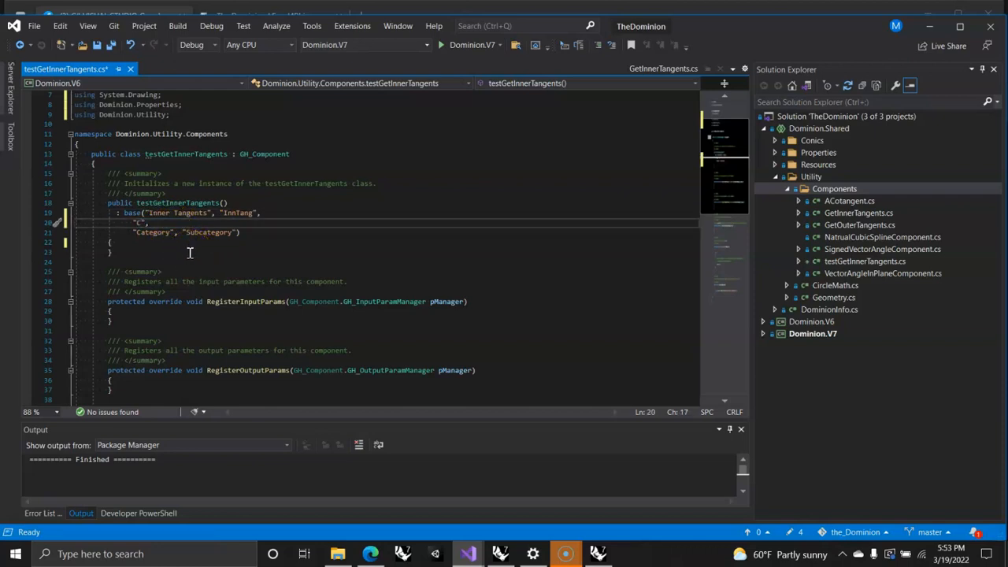
text(omputes the inner Tangents)
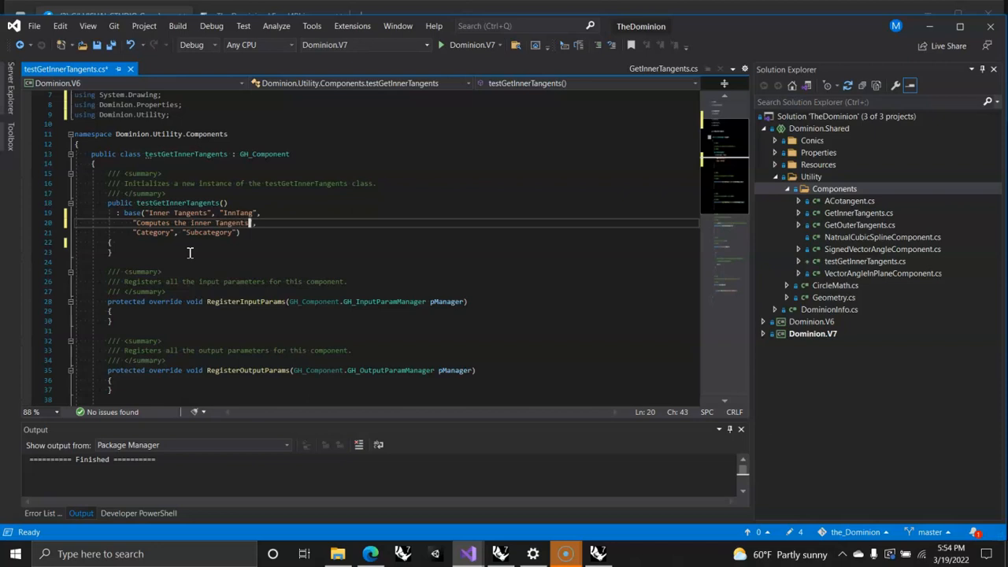
text( between tow circles)
Step: Set the component's category to "Dominion" and its subcategory to "Circles" in the base constructor call
click(151, 233)
double_click(150, 233)
text(Dominion)
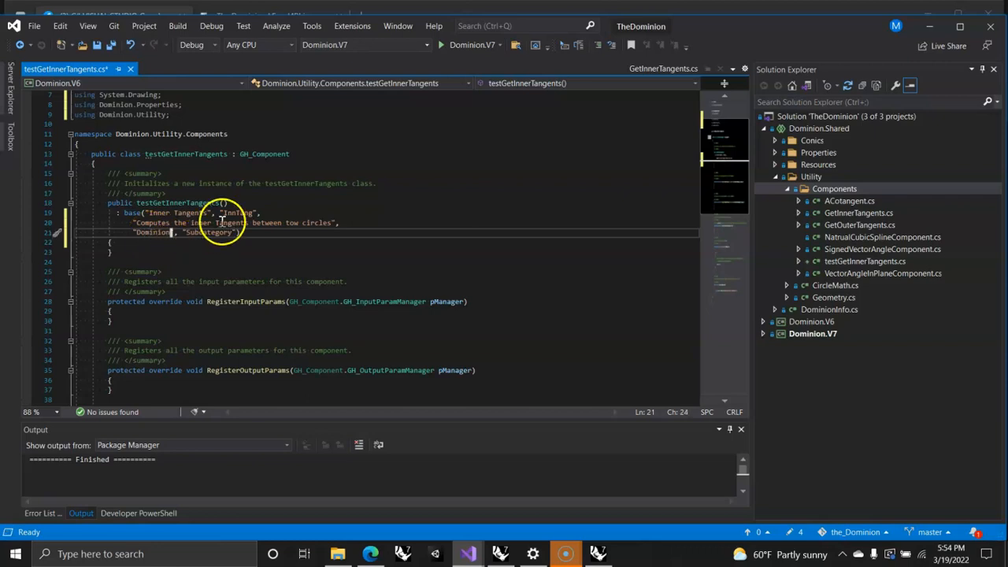
double_click(211, 235)
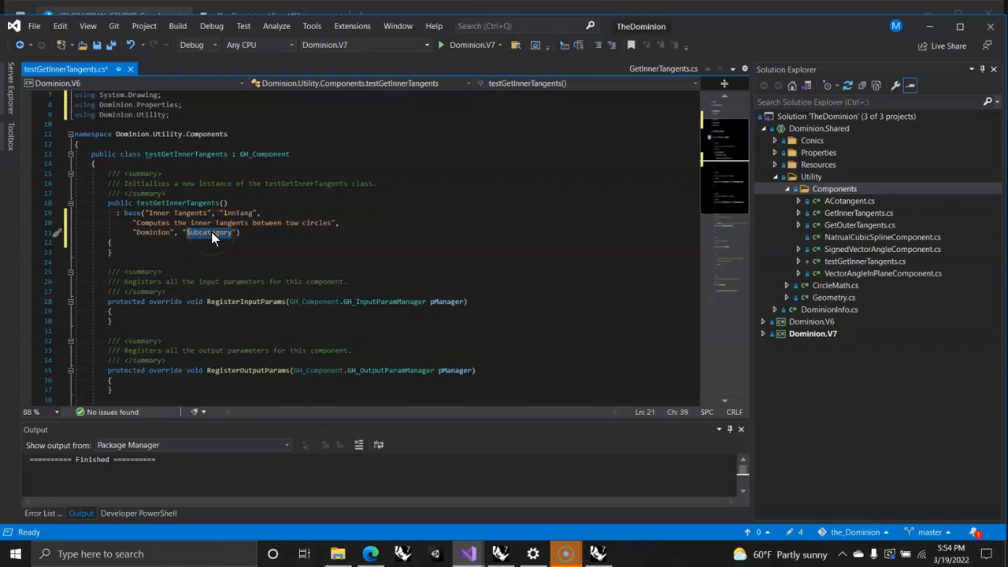
text(Circles)
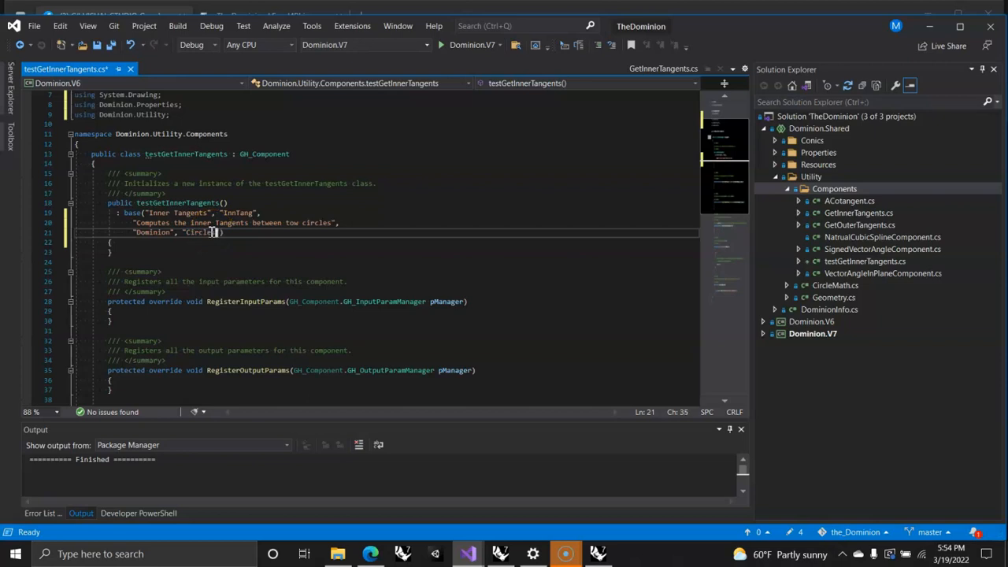
Step: Switch to Grasshopper to examine the Inner Tangents component's inputs and outputs, and return to the TheDominion code in Visual Studio
scroll(235, 250, down, 2)
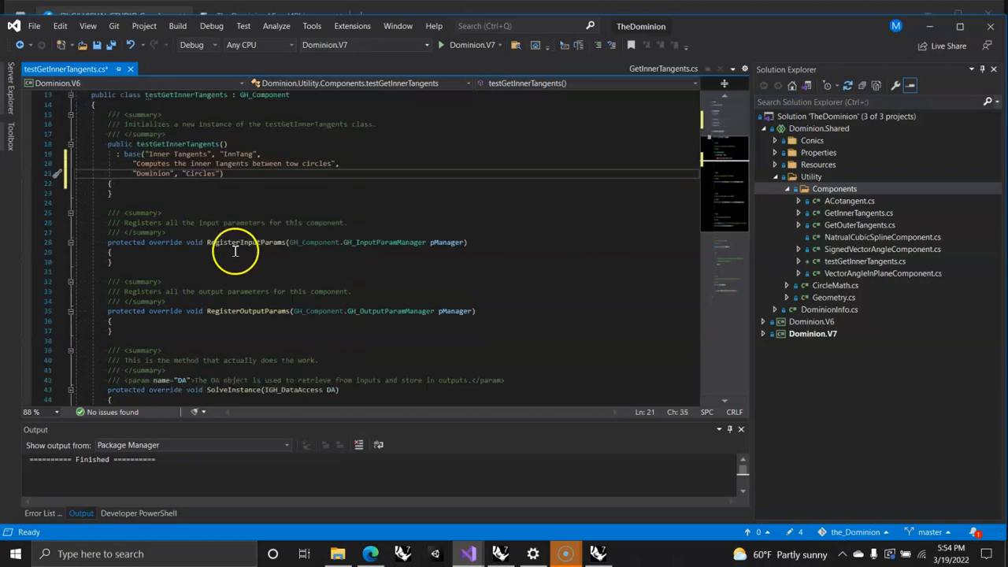
click(597, 554)
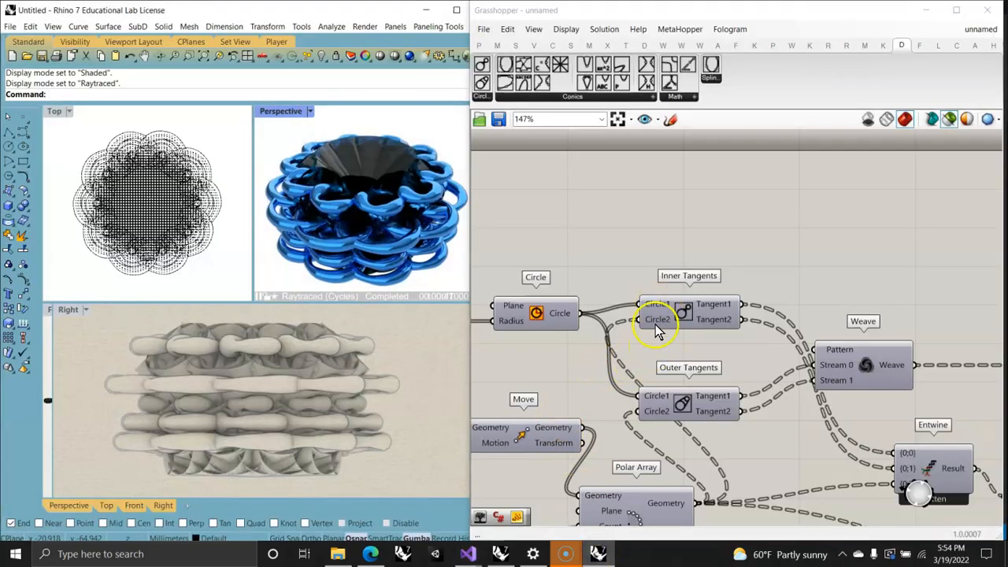
mouse_move(720, 327)
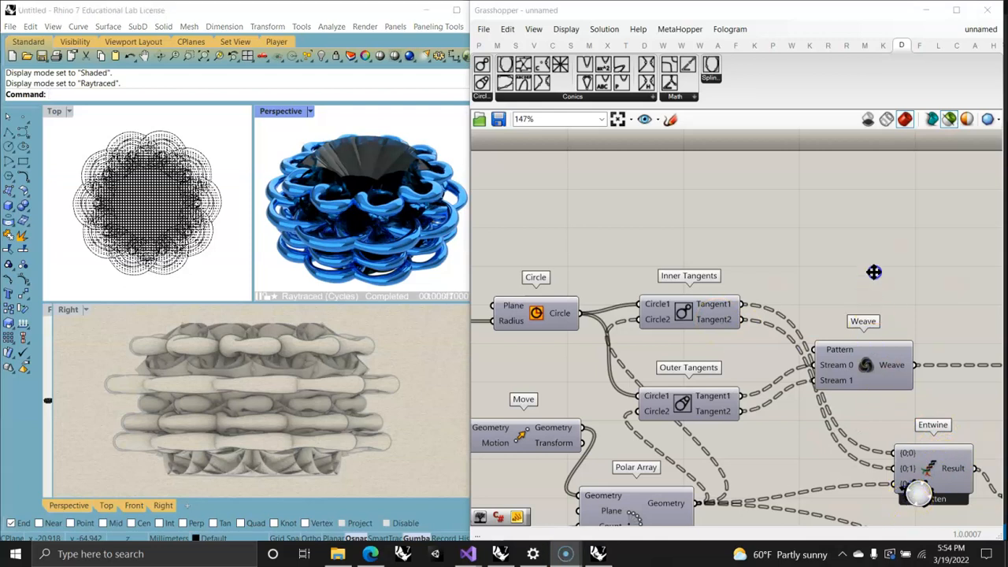
right_drag(885, 226, 915, 217)
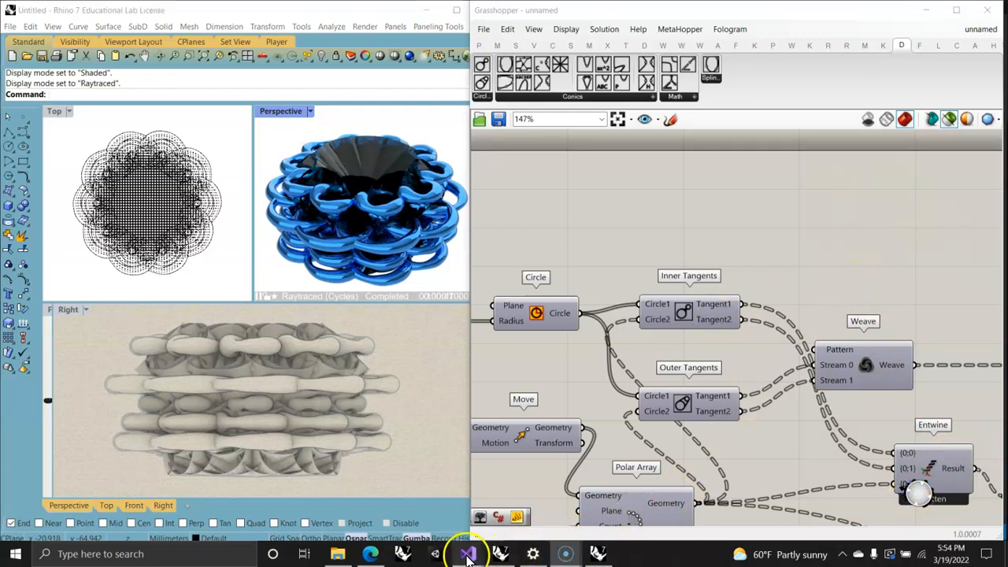
mouse_move(465, 551)
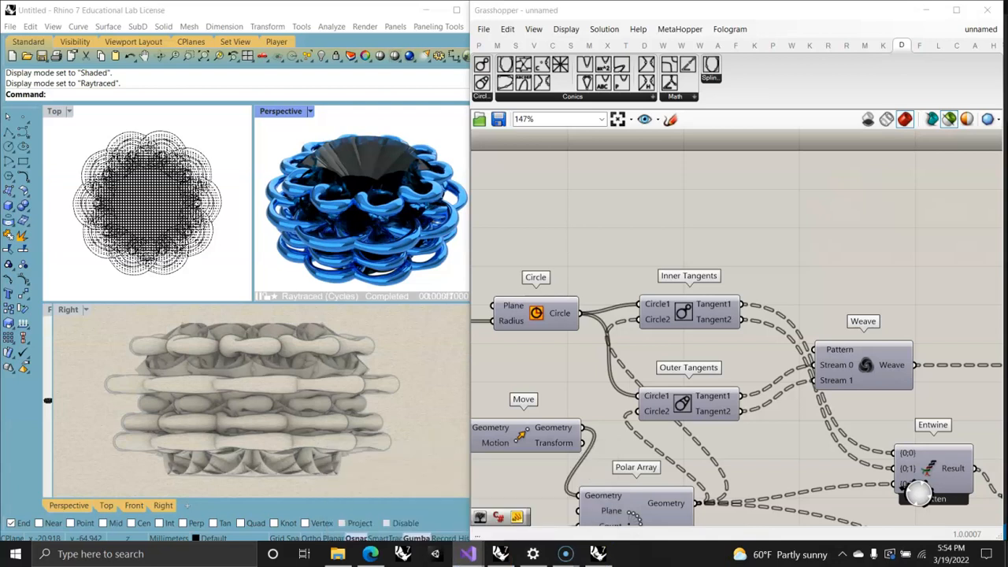
mouse_move(469, 556)
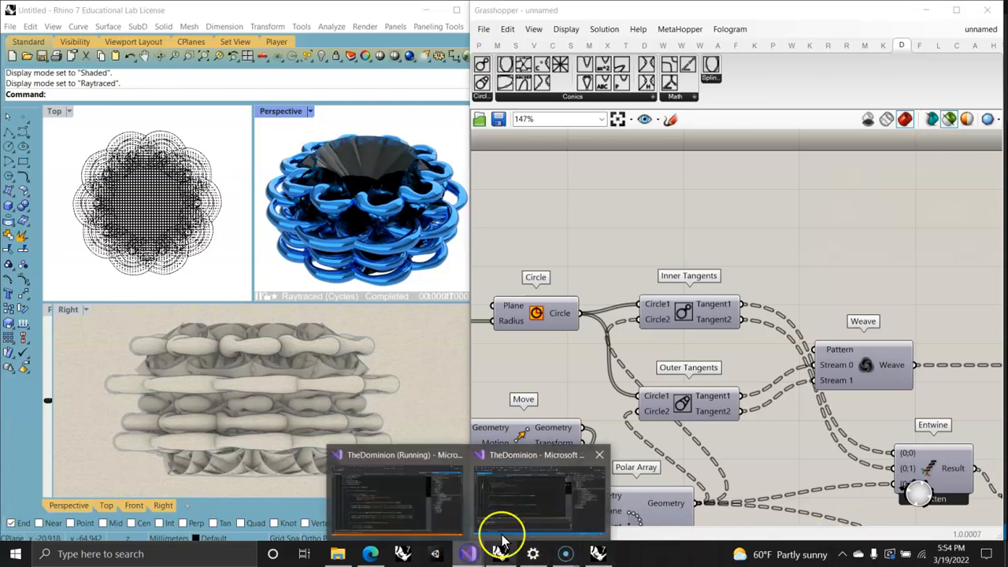
click(499, 534)
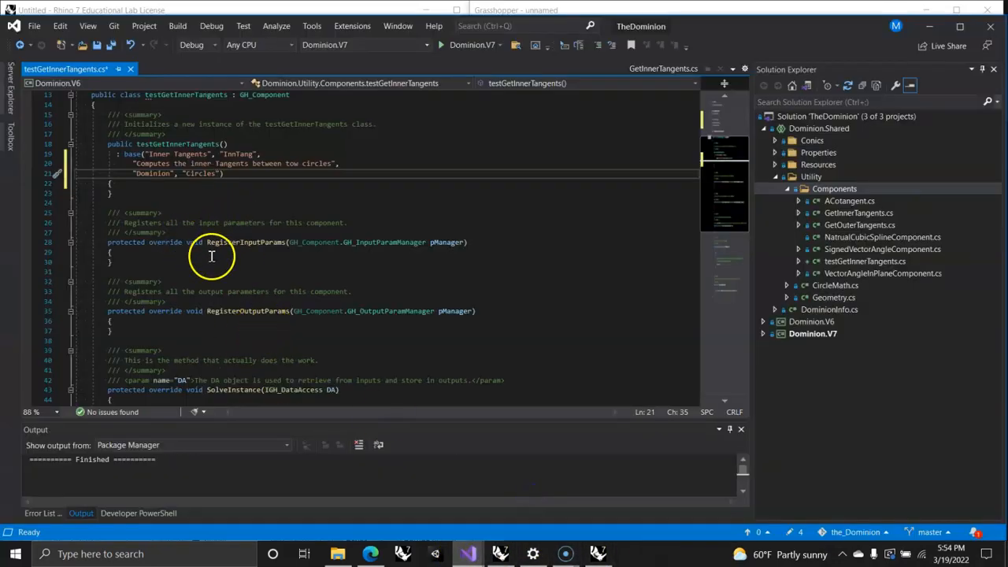
Step: Begin a pManager.AddCircleParameter call on a new line inside the body of RegisterInputParams
click(130, 253)
key(Return)
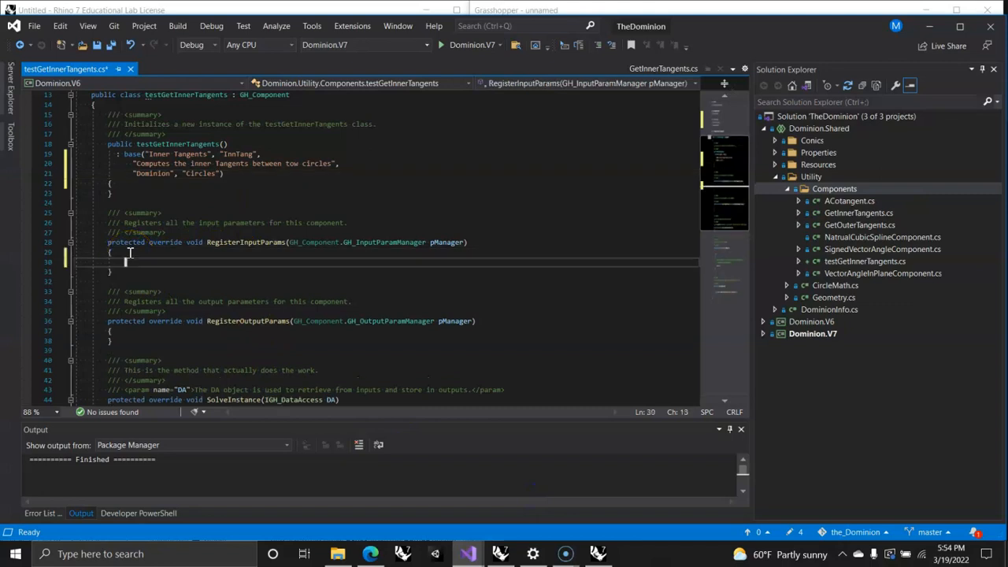
text(p)
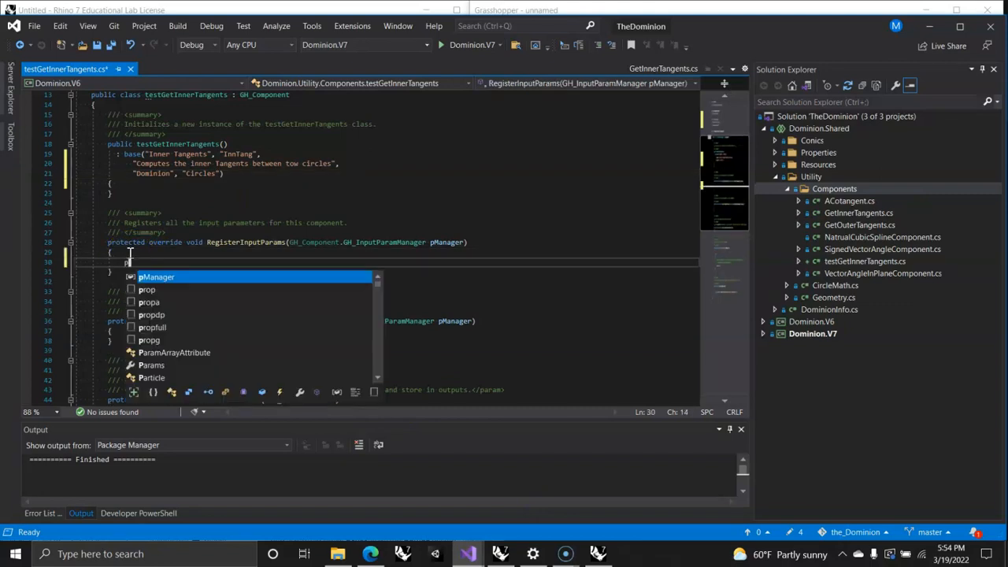
text(Ma)
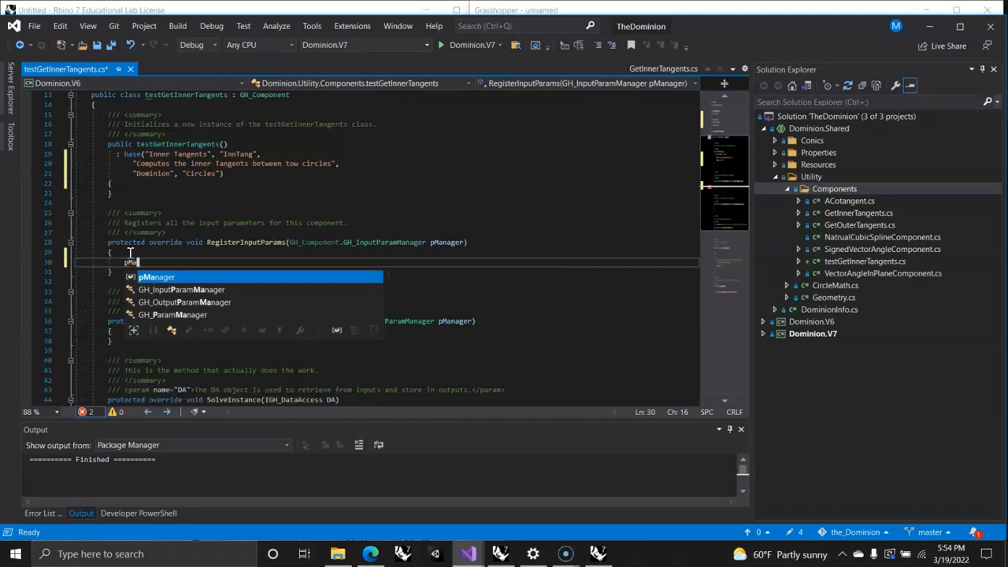
key(Tab)
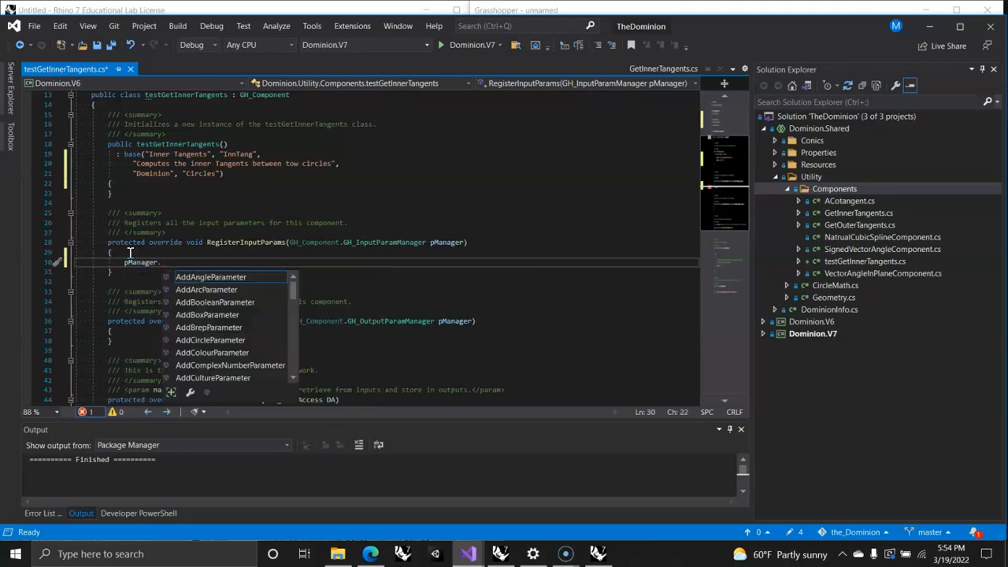
text(.AddCi)
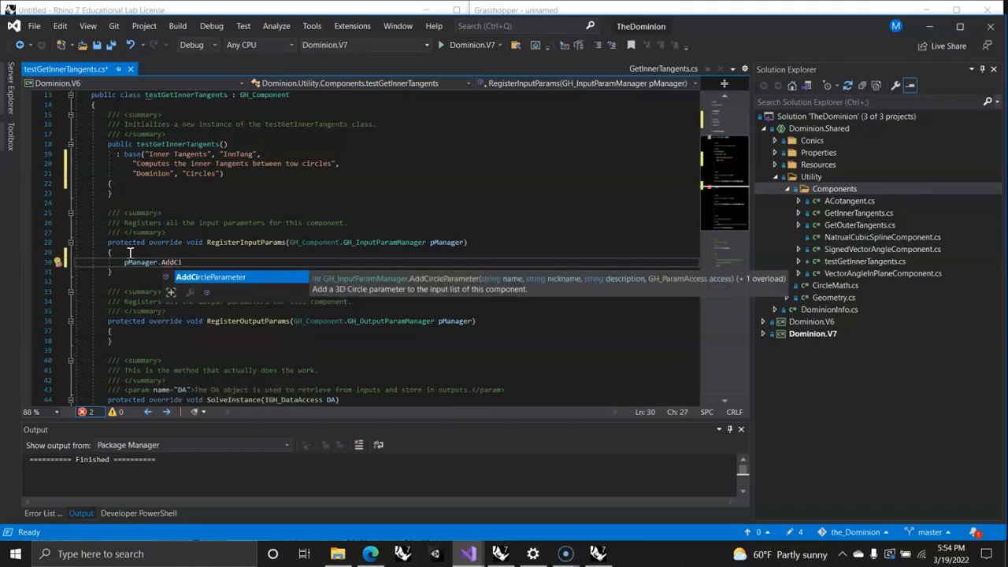
key(Tab)
text(()
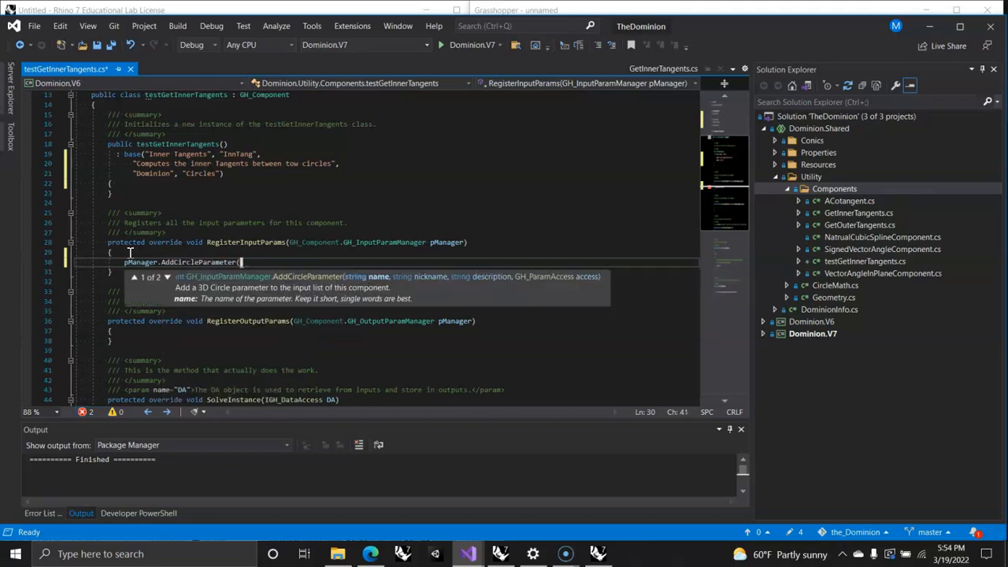
text("Circle1", )
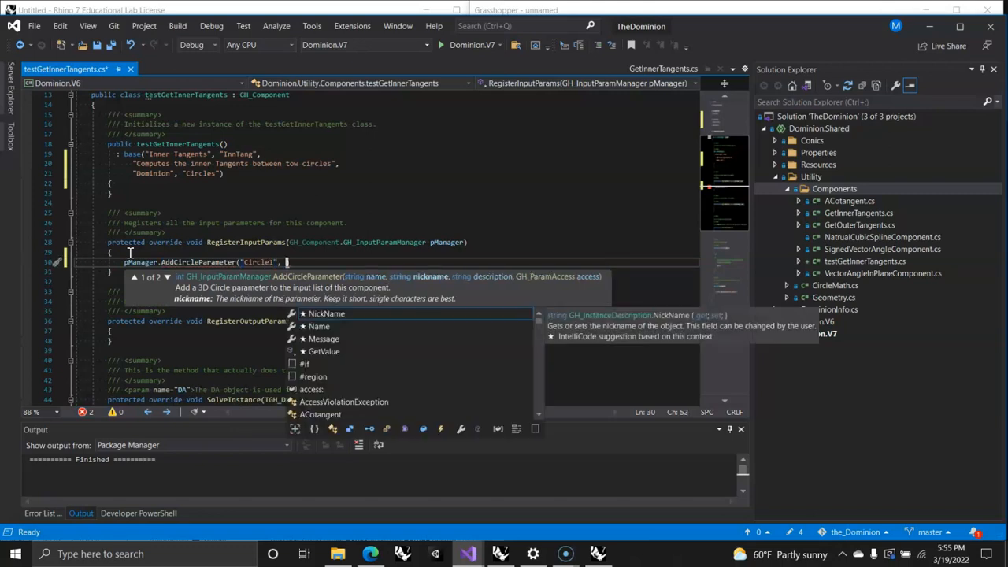
text("C1)
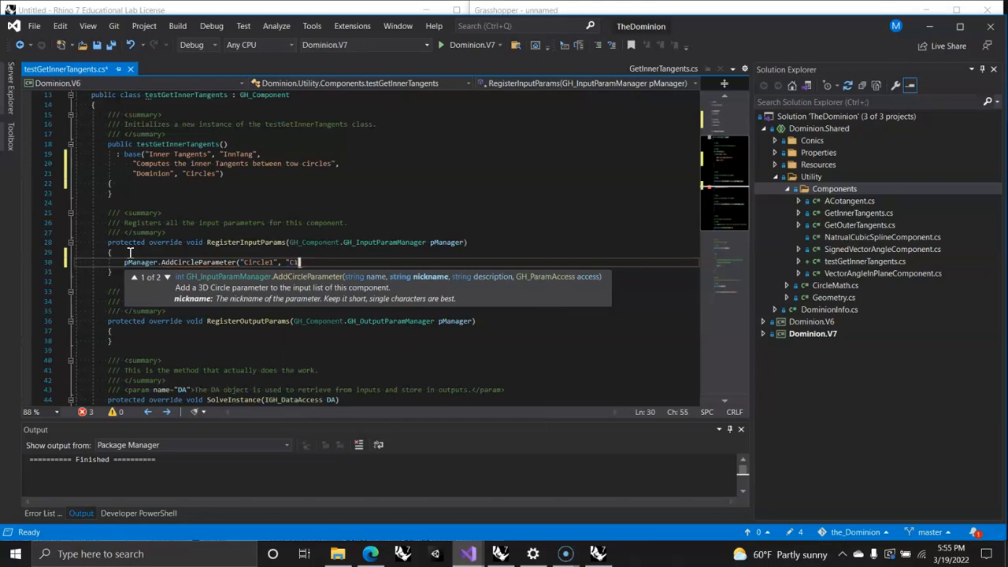
text(", ")
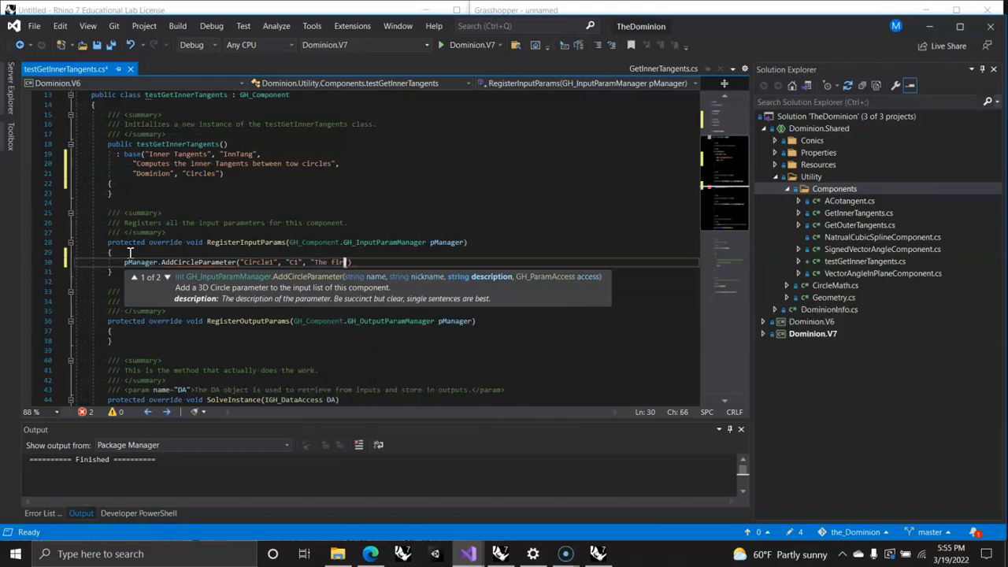
text(The first Cir)
text(cle", gh)
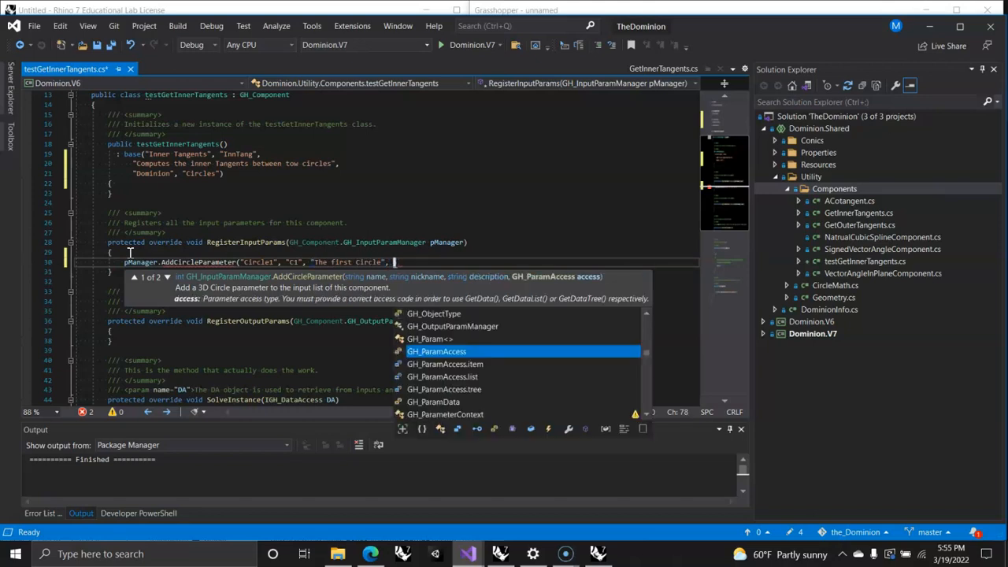
Step: Complete the AddCircleParameter call with the arguments "Circle1", "C1", "The first Circle" and GH_ParamAccess.item, and start a new line after it
key(Tab)
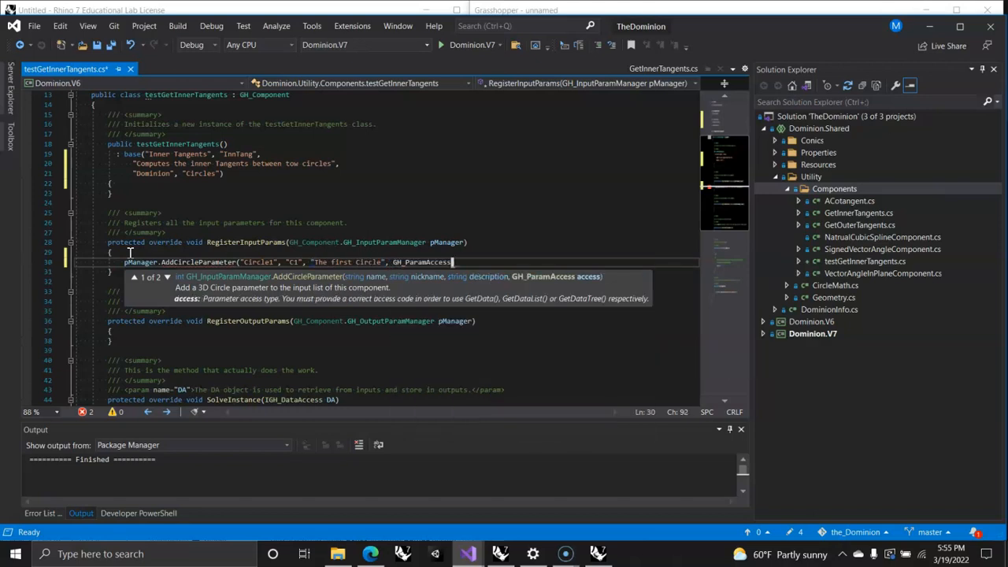
text(.ite)
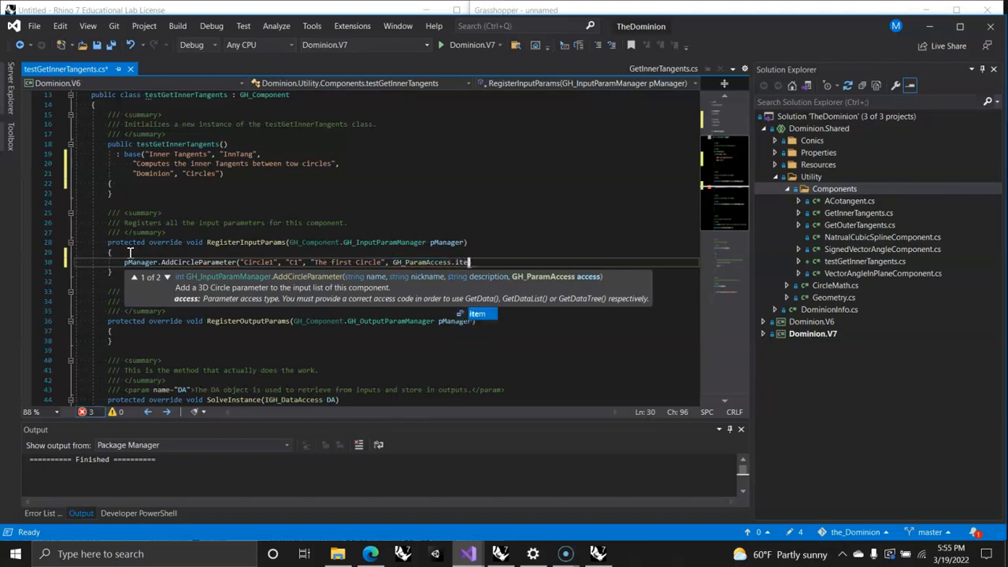
text(m);)
key(Return)
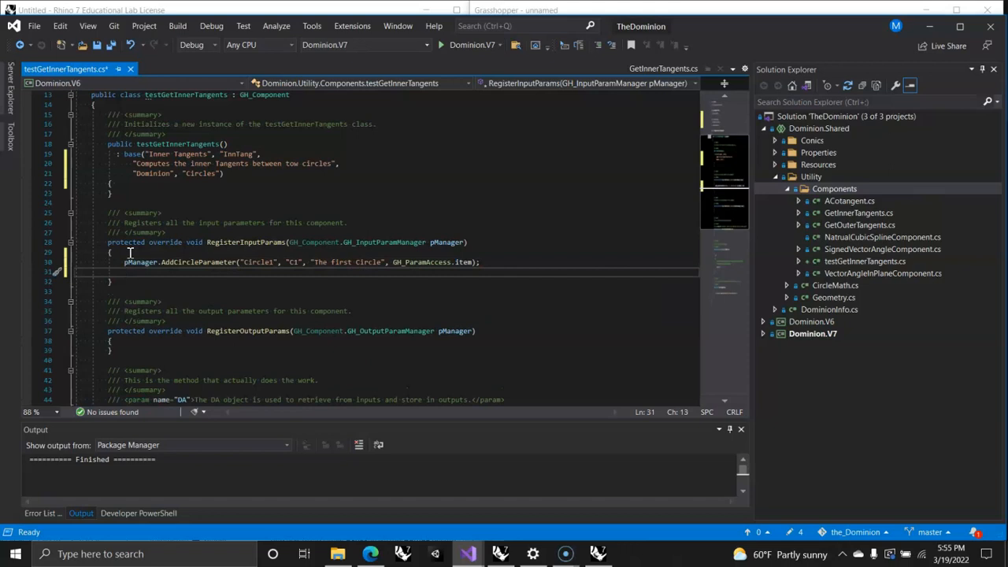
Step: Duplicate the Circle1 AddCircleParameter line directly below itself in RegisterInputParams
click(52, 262)
key(ctrl+c)
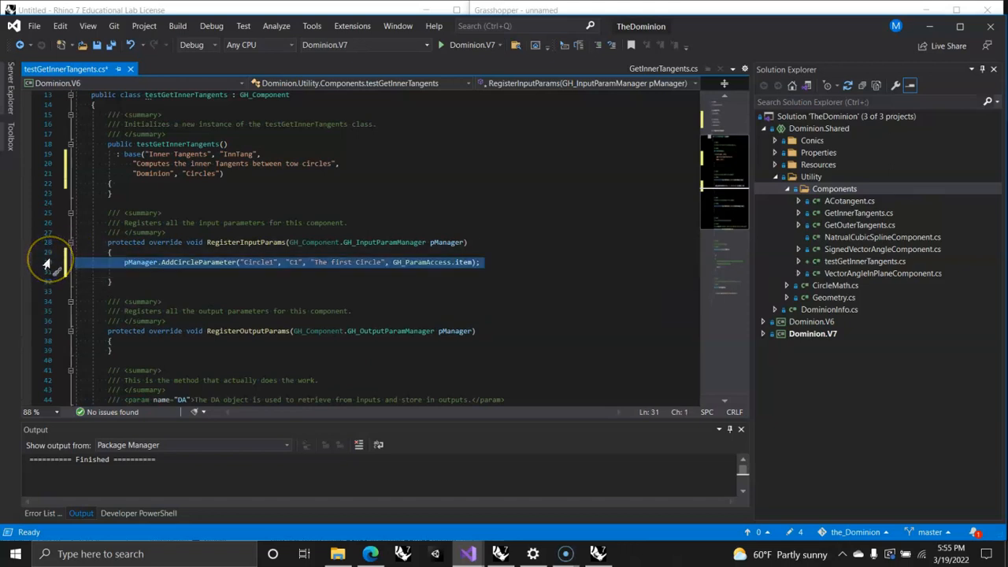
click(125, 271)
key(ctrl+v)
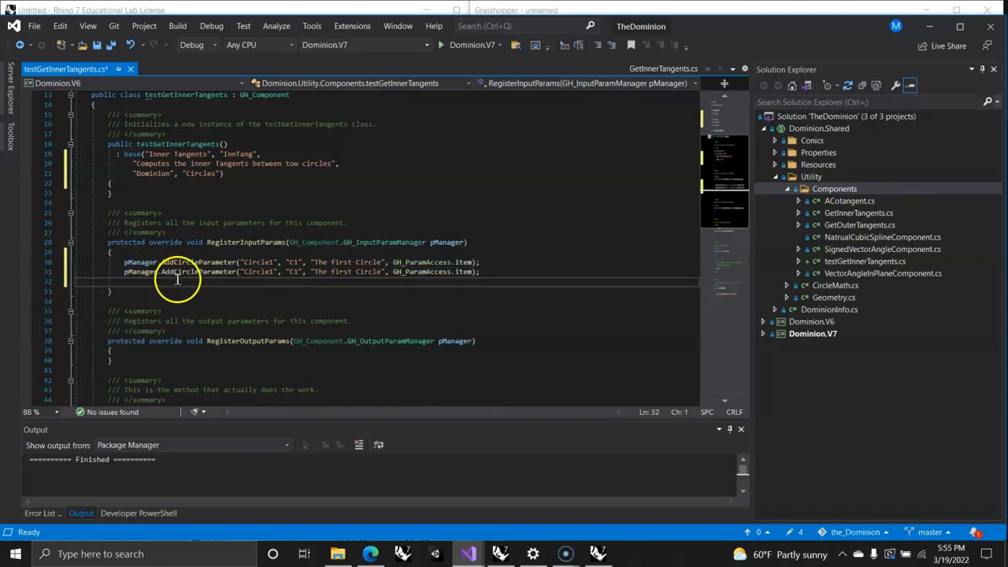
Step: Change the duplicated circle parameter's arguments to "Circle2", "C2" and "The second Circle"
click(269, 271)
text(2)
drag(299, 271, 293, 272)
text(2)
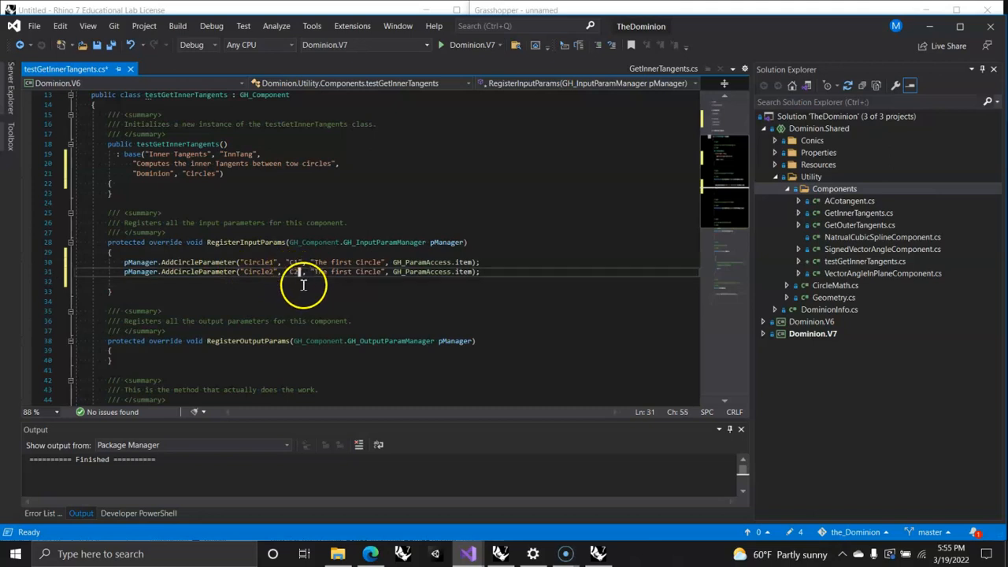
double_click(341, 272)
text(second)
text(nd)
click(512, 284)
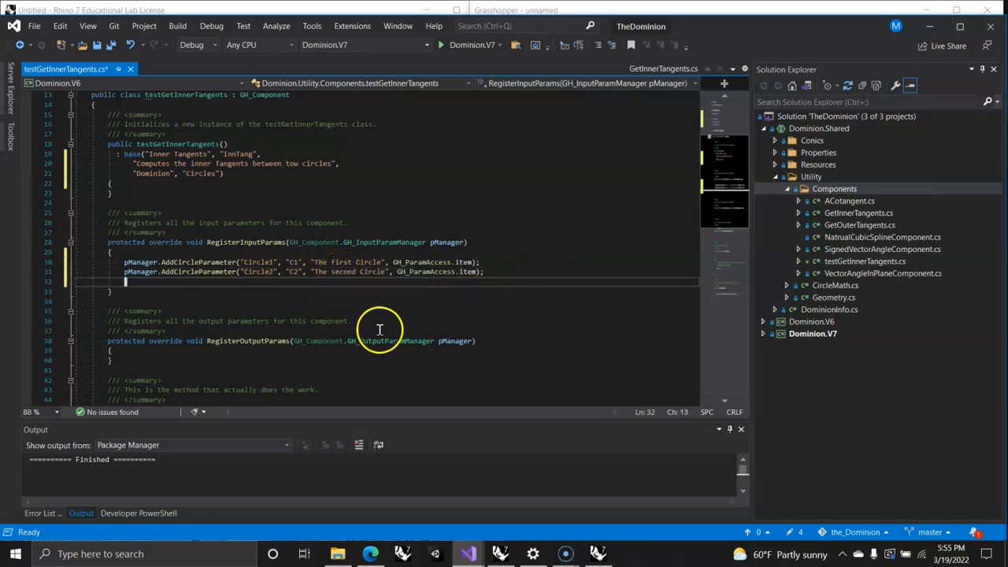
Step: Begin a pManager.AddLineParameter call on a new line inside the body of RegisterOutputParams
scroll(308, 297, down, 3)
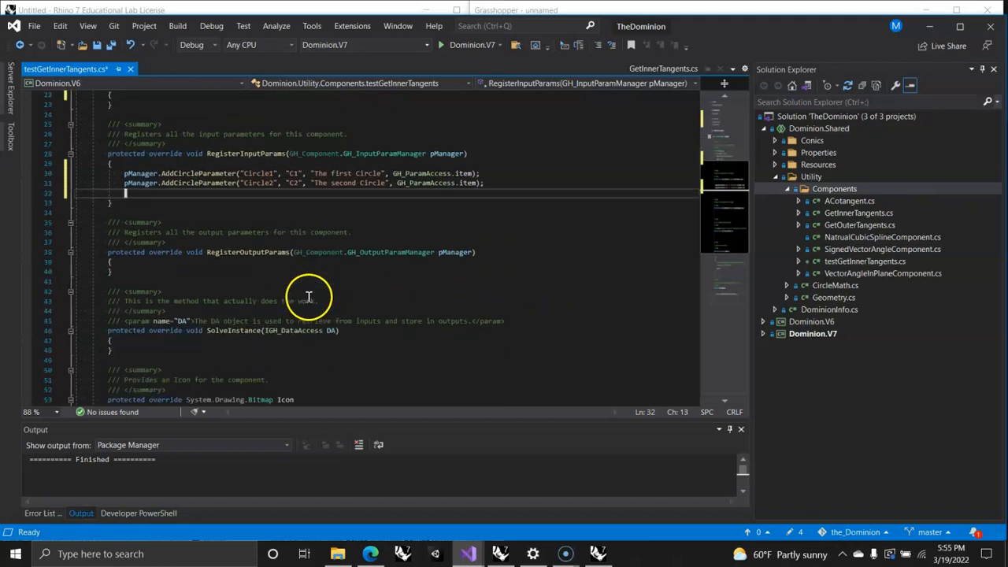
scroll(308, 297, down, 1)
click(140, 233)
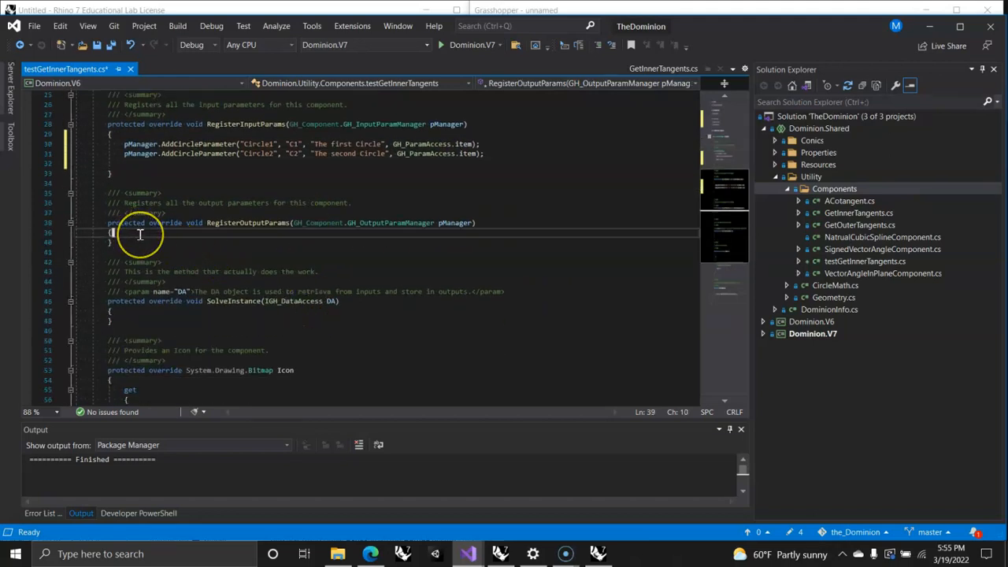
key(Return)
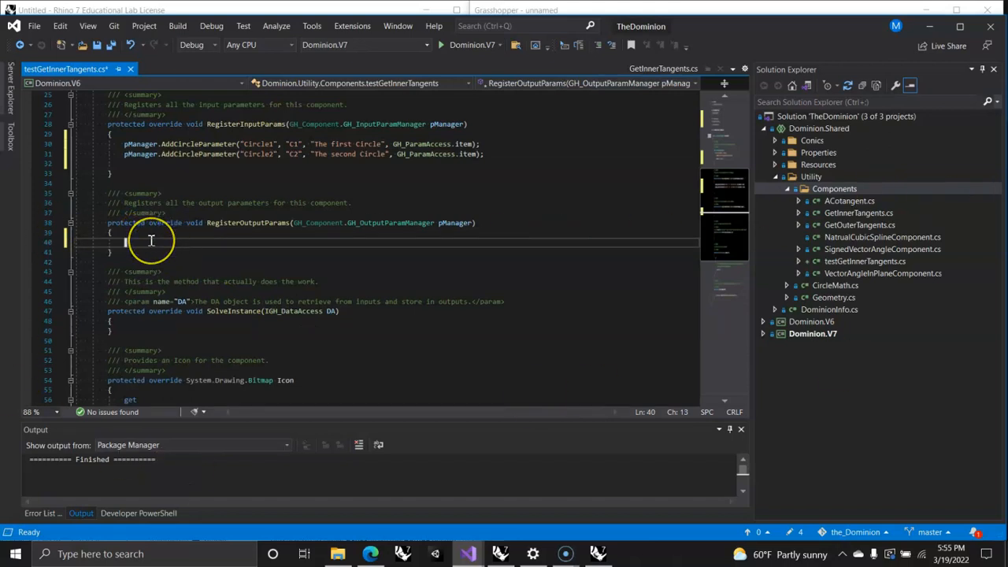
text(pManager.Addlin)
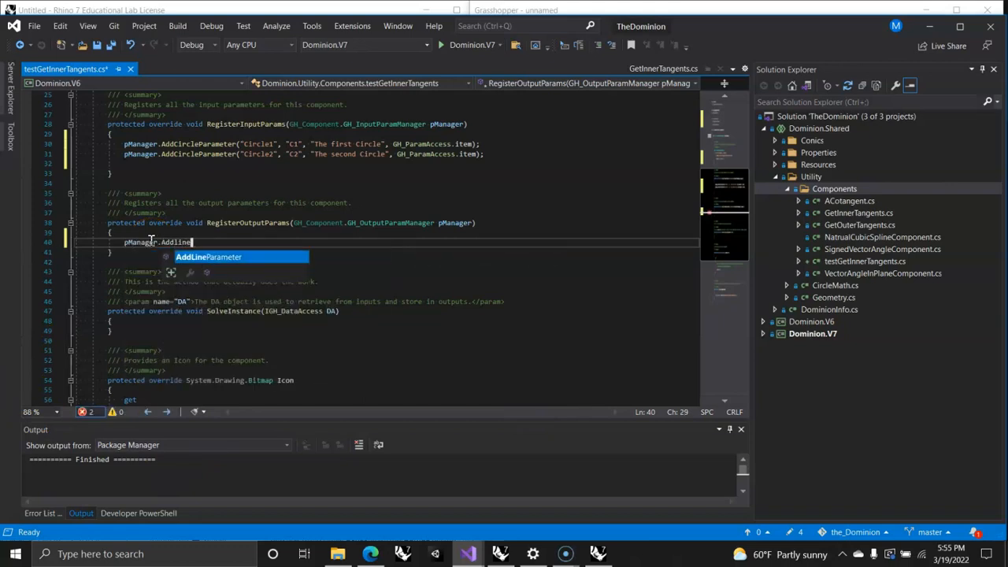
text(e)
key(Tab)
text((")
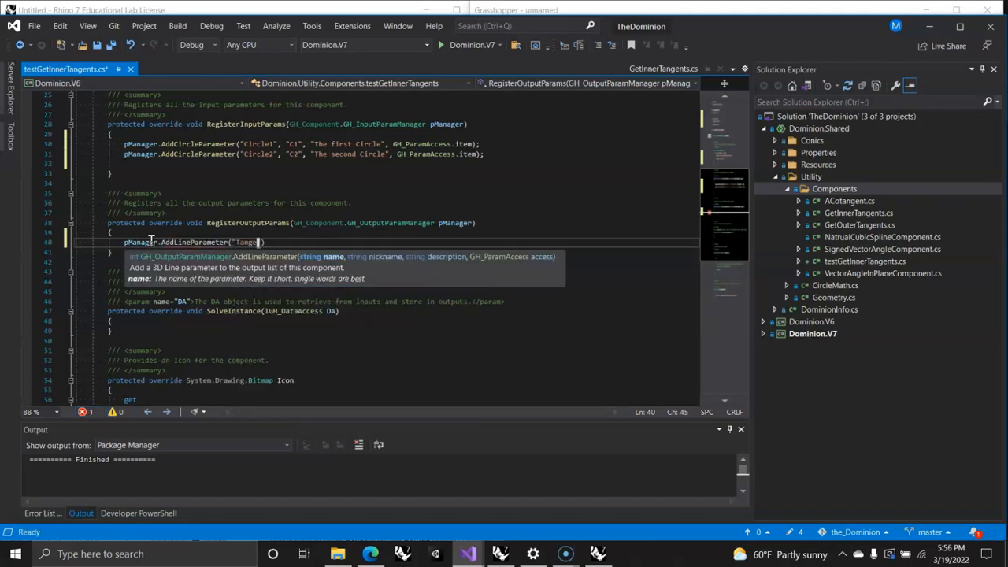
text(Tangent1", ")
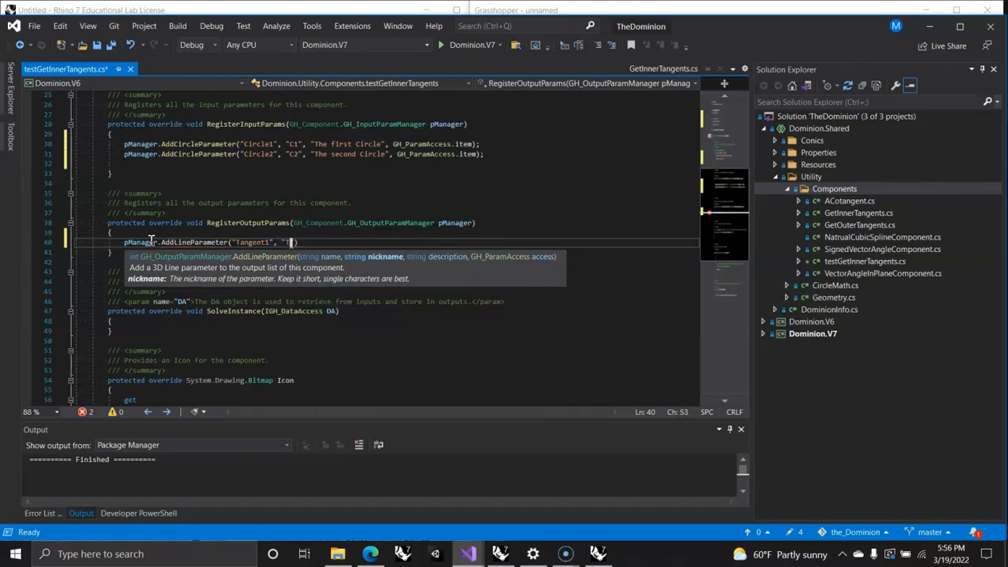
text(T1", ")
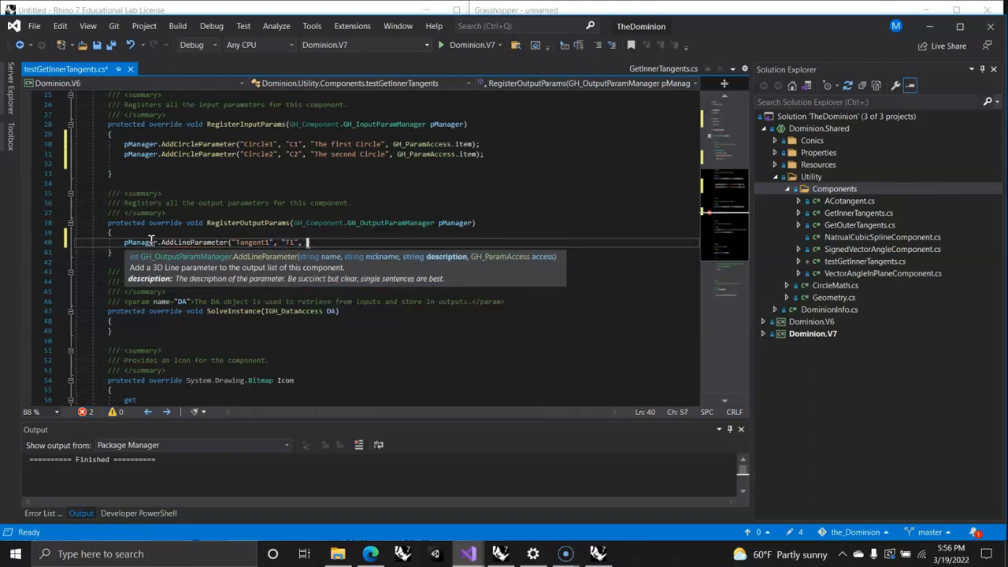
text(The first Tangent", GH)
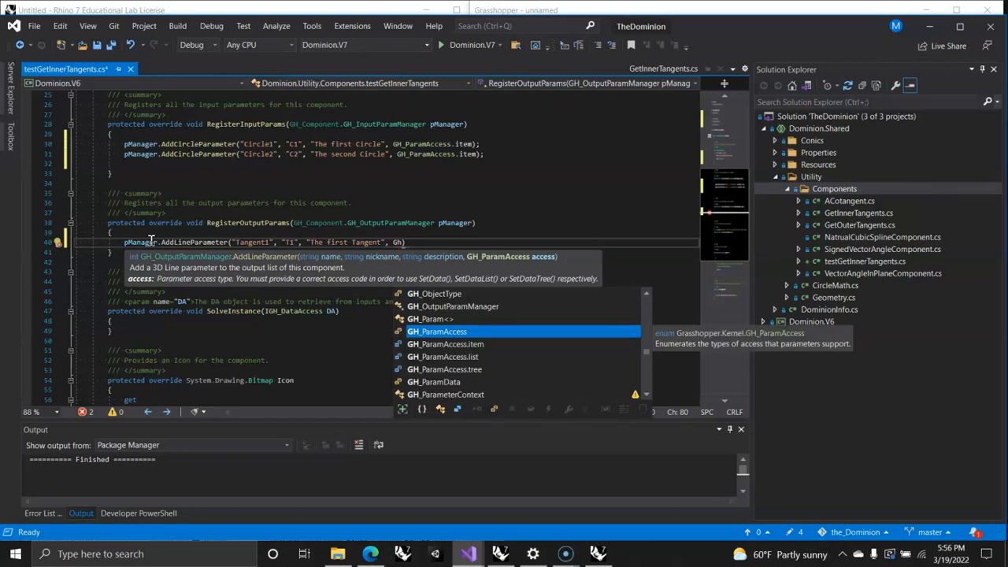
Step: Complete the AddLineParameter call with the arguments "Tangent1", "T1", "The first Tangent" and GH_ParamAccess.item
key(Tab)
text(.item);)
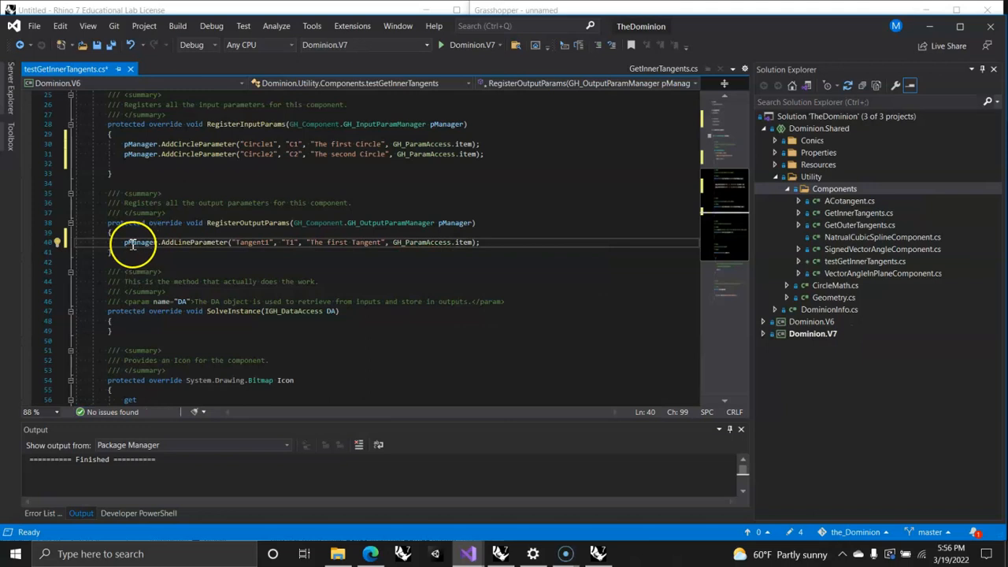
Step: Duplicate the Tangent1 AddLineParameter line directly below itself in RegisterOutputParams
click(48, 242)
key(ctrl+c)
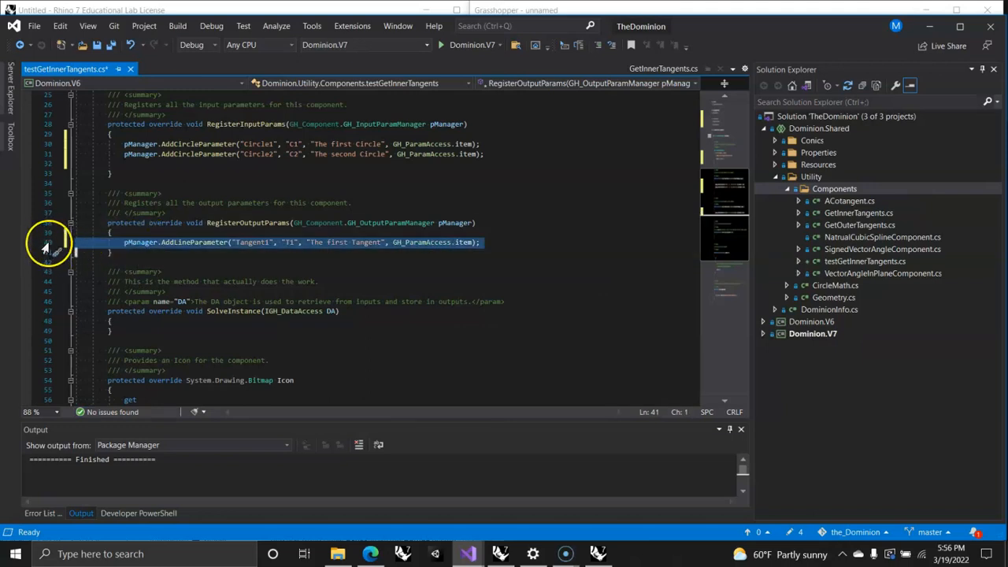
click(482, 242)
key(Return)
key(ctrl+v)
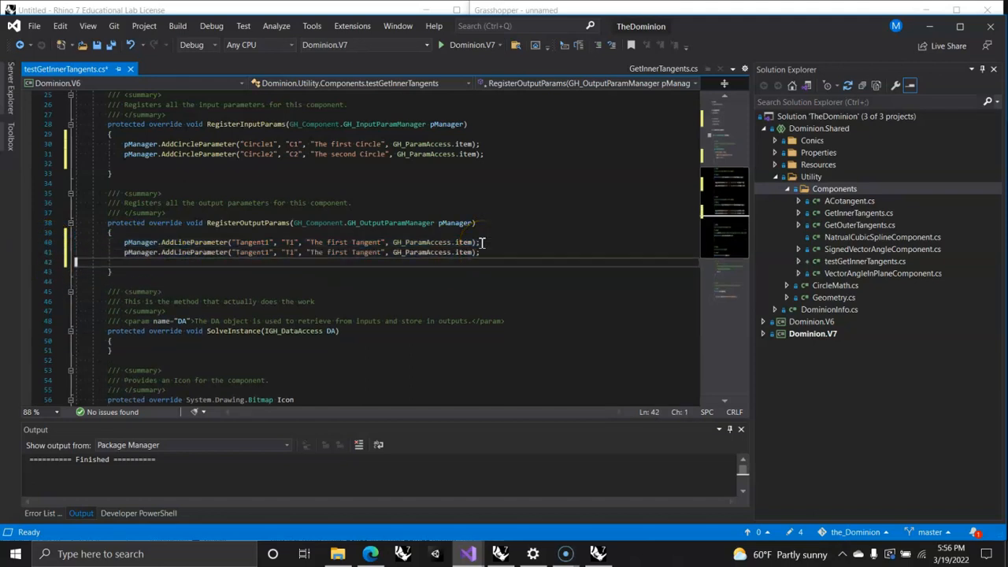
Step: Change the duplicated line parameter's arguments to "Tangent2", "T2" and "The second Tangent"
click(267, 252)
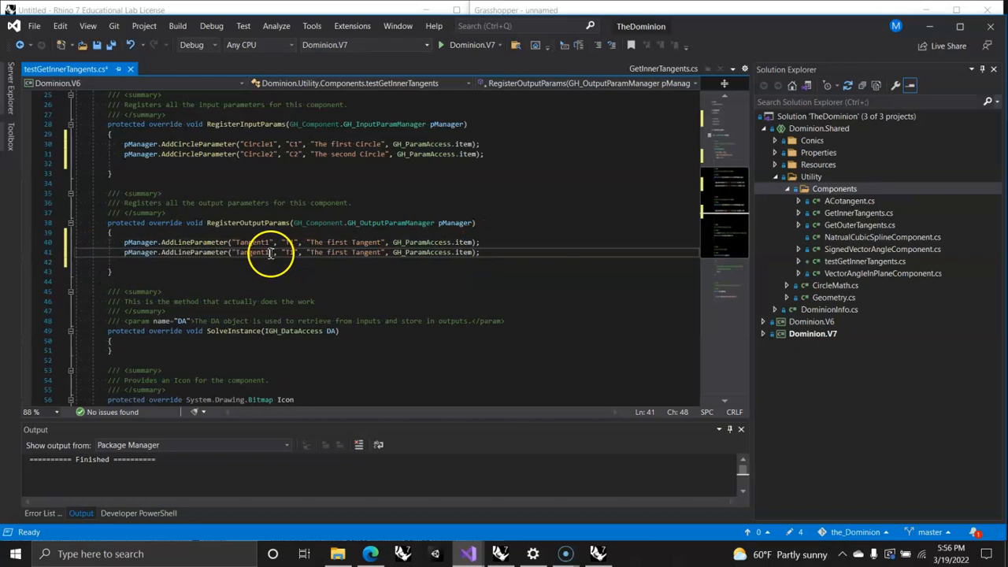
key(BackSpace)
text(2)
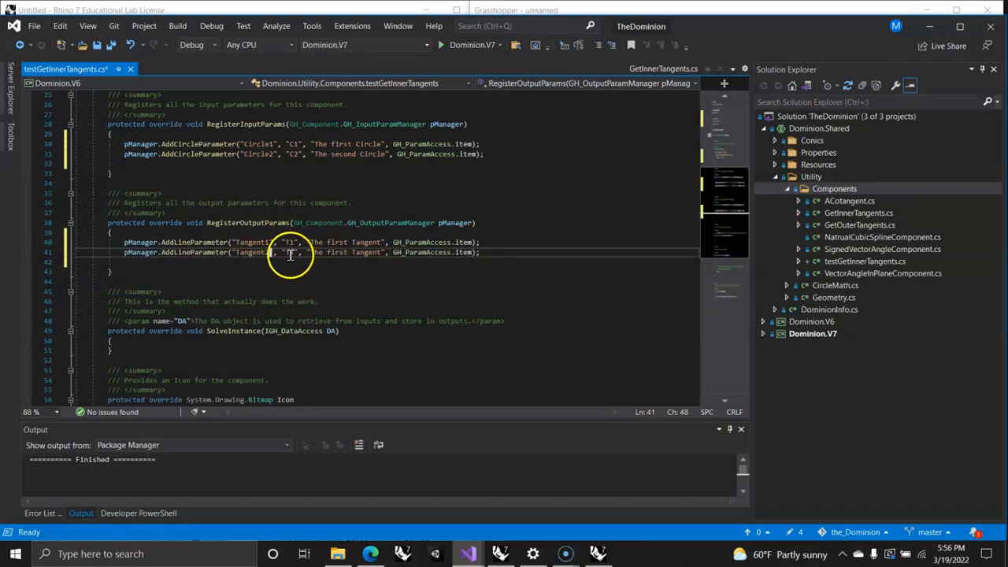
click(292, 252)
key(BackSpace)
text(2)
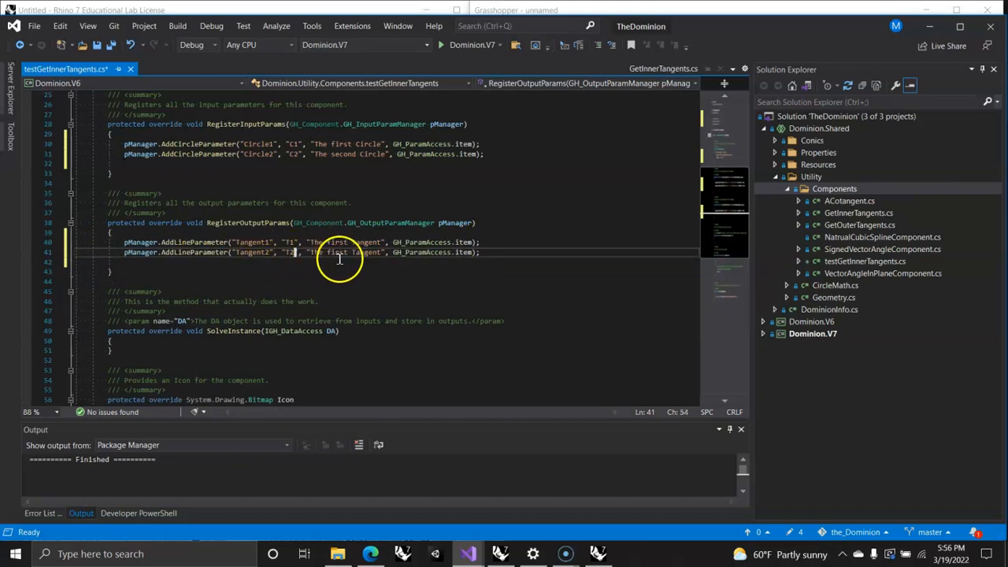
double_click(340, 254)
text(second)
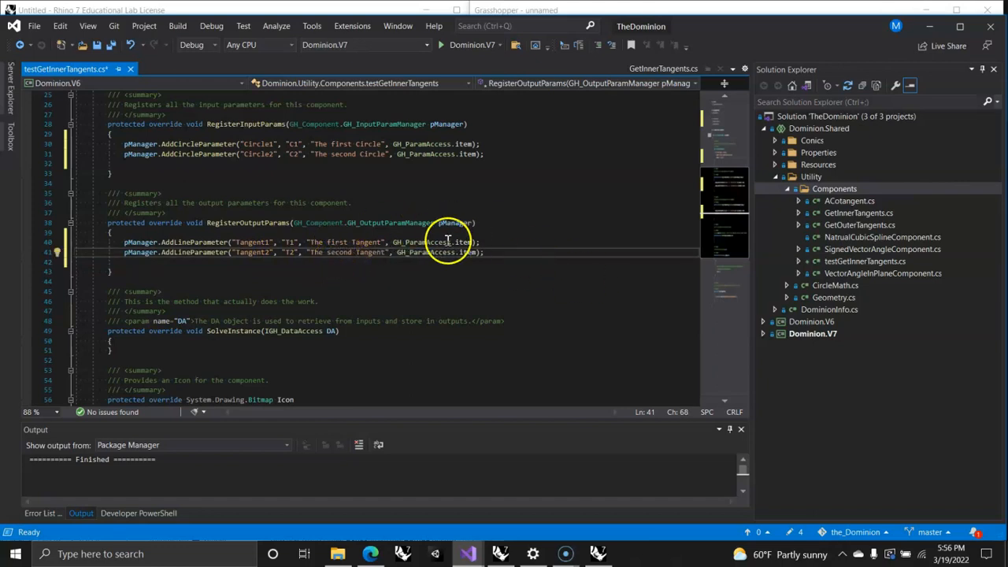
Step: Declare a Circle variable circle1 initialized to Circle.Unset inside the body of SolveInstance
scroll(349, 282, down, 3)
click(154, 253)
key(Return)
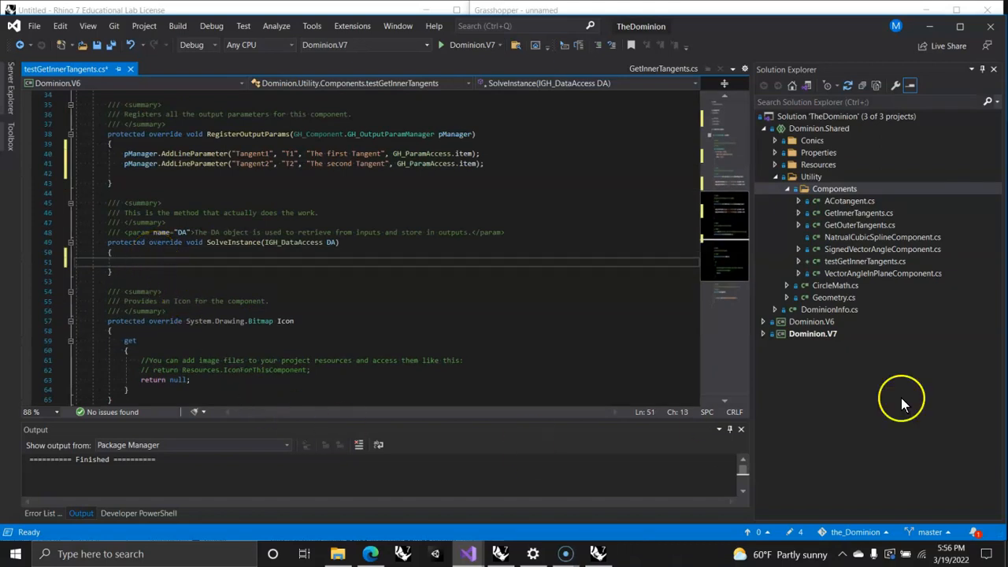
scroll(275, 289, down, 3)
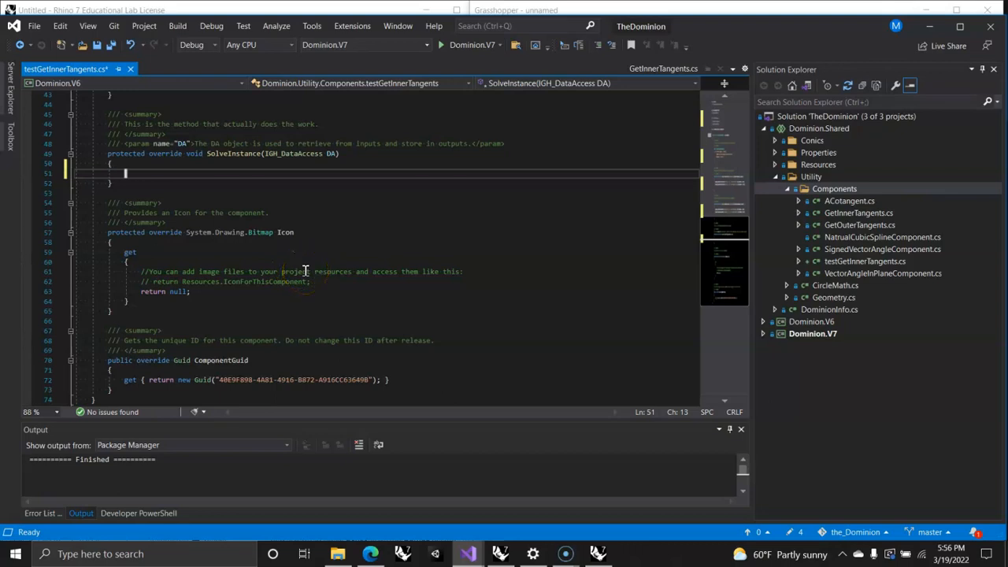
text(Circle)
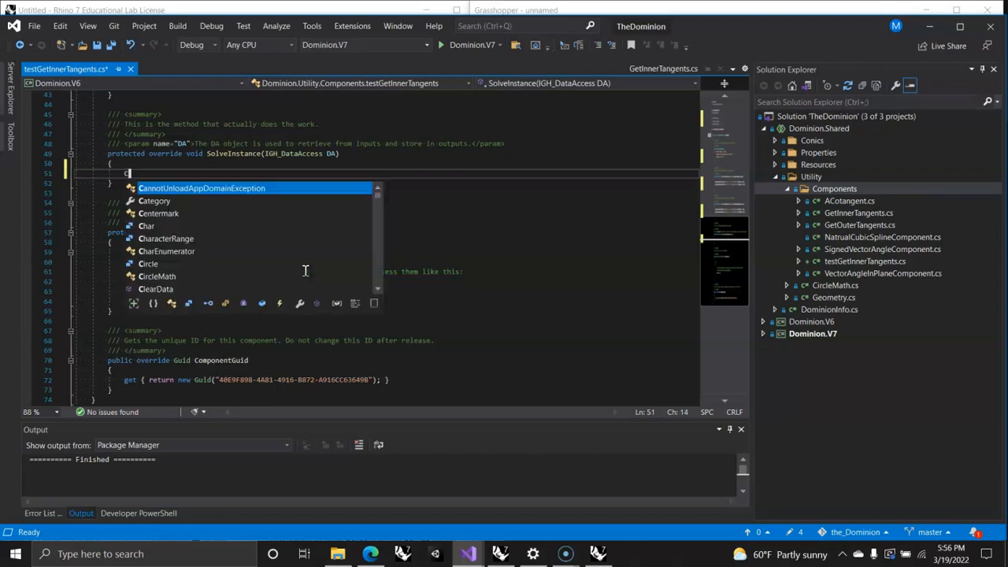
key(Escape)
text(circle1 )
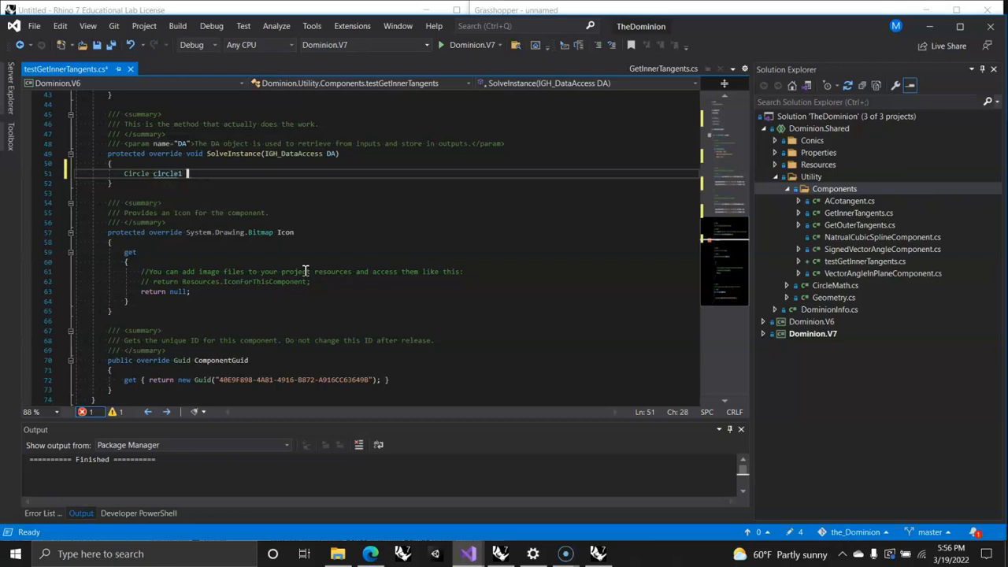
text(= Circle.Un)
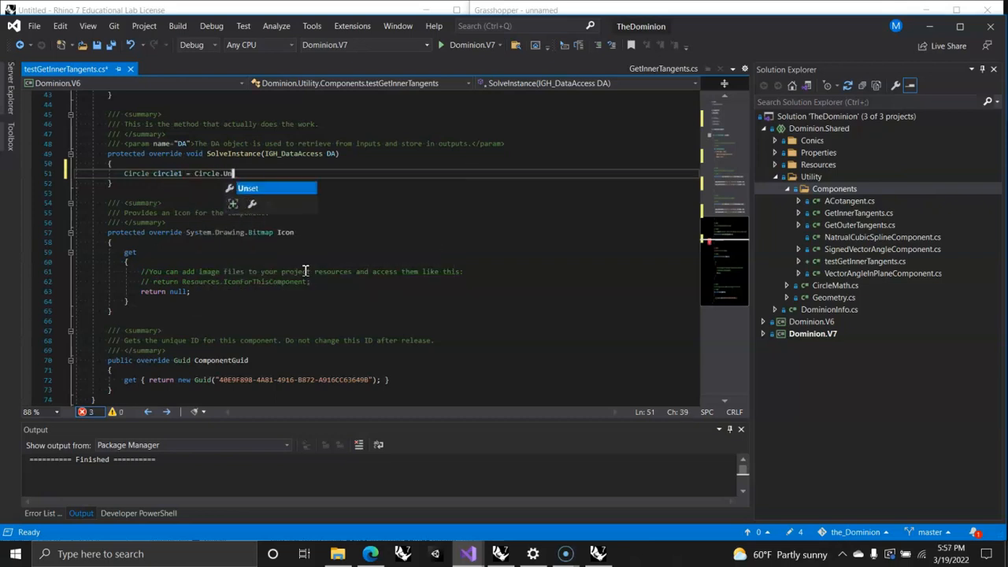
text(set;)
key(Return)
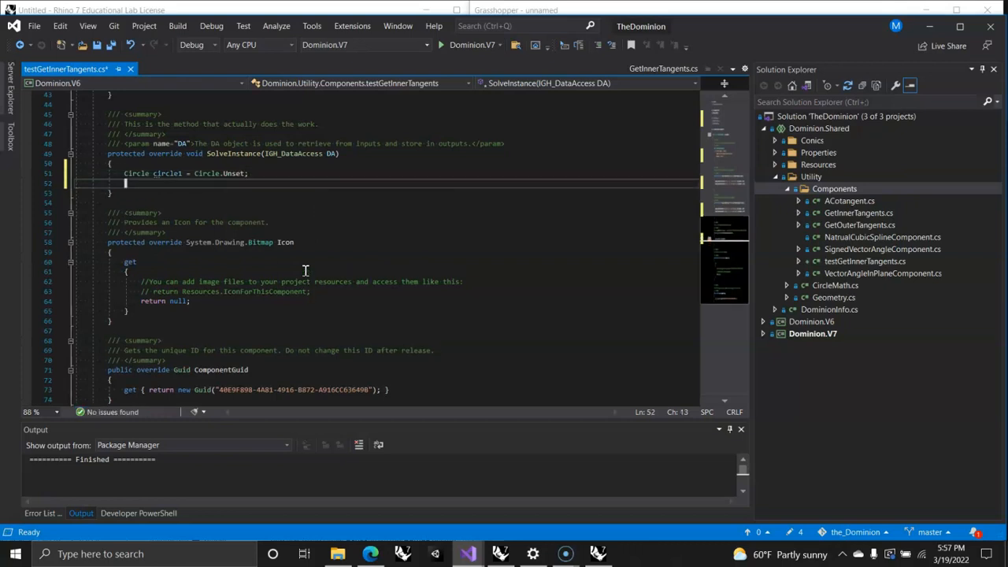
Step: Declare a second Circle variable, circle2, initialized to Circle.Unset below circle1, followed by a blank line
text(Ci)
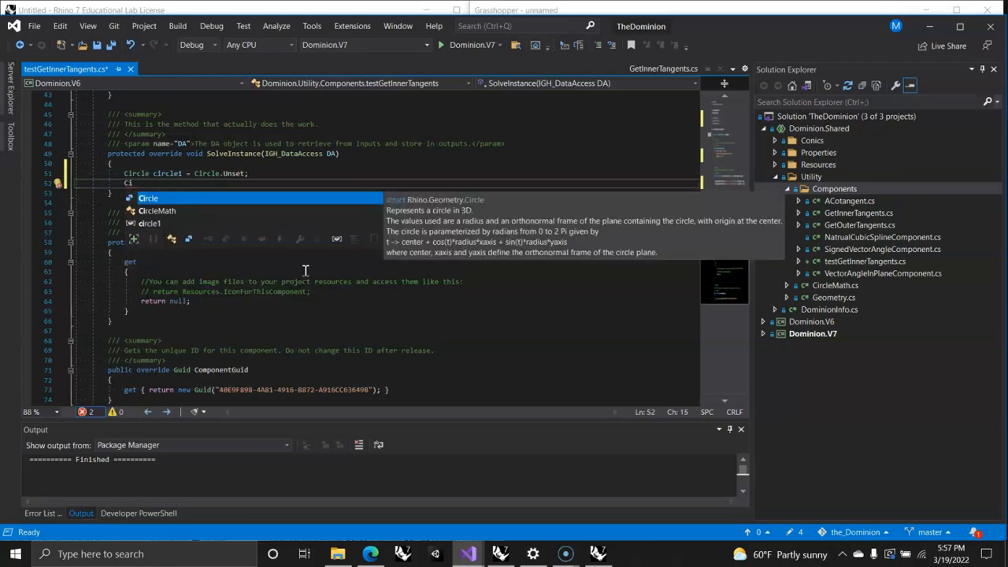
text(rcle c)
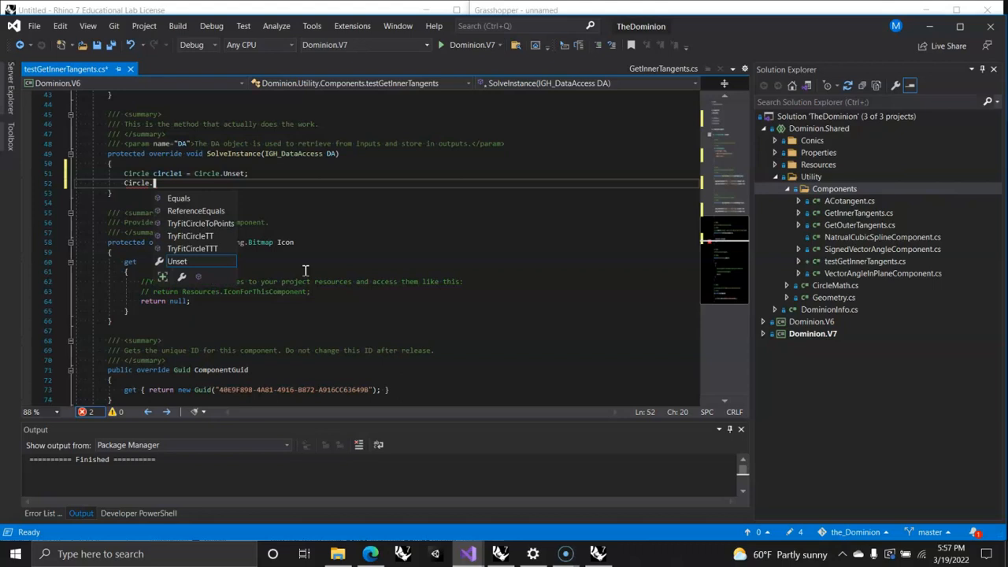
text(ircle)
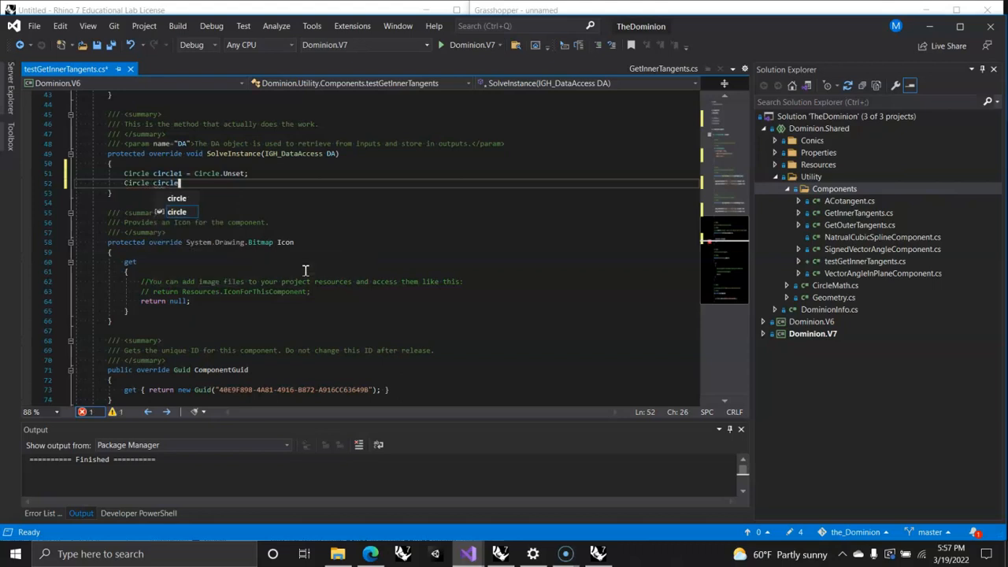
text(2 = Circle)
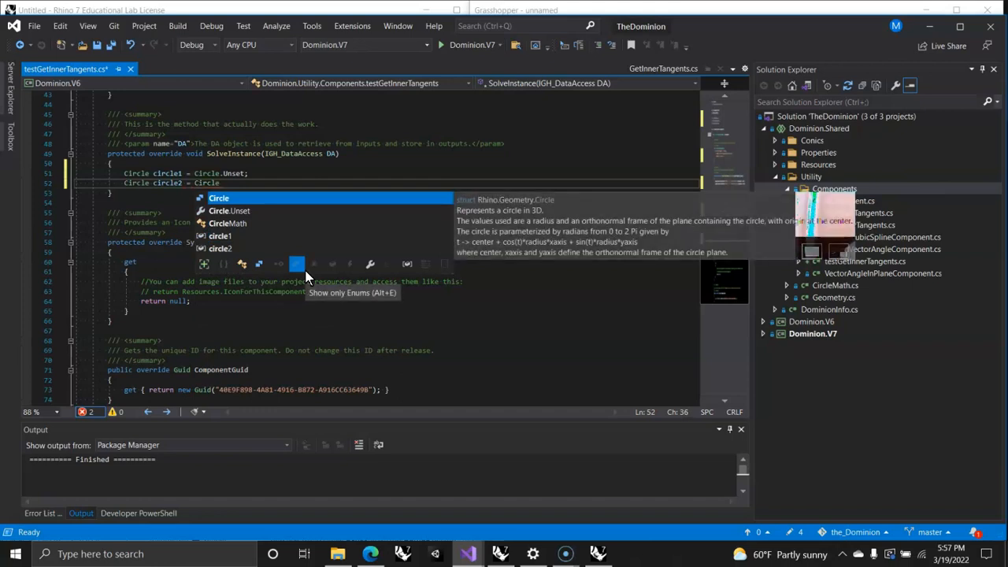
text(.Unset;)
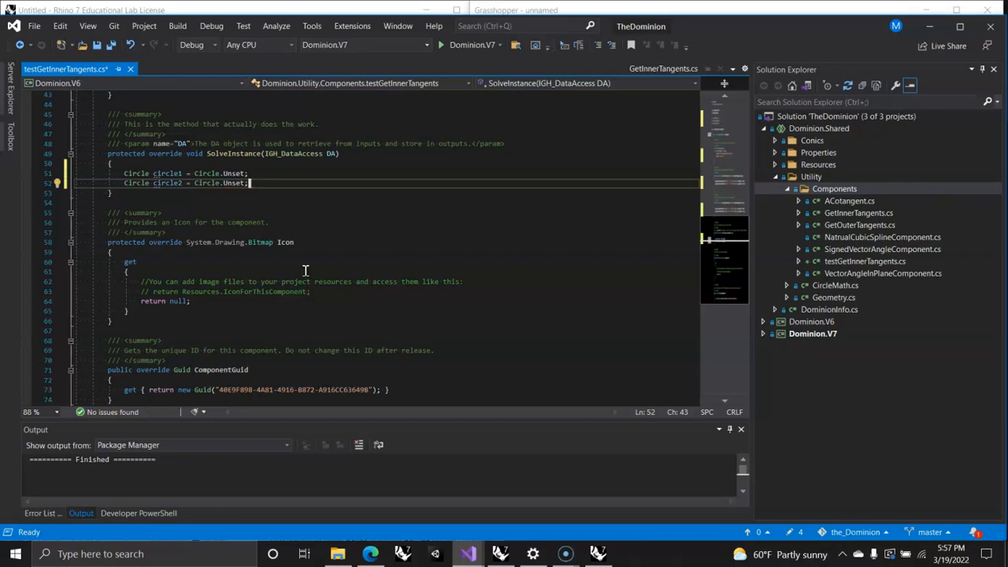
key(Return)
key(Return)
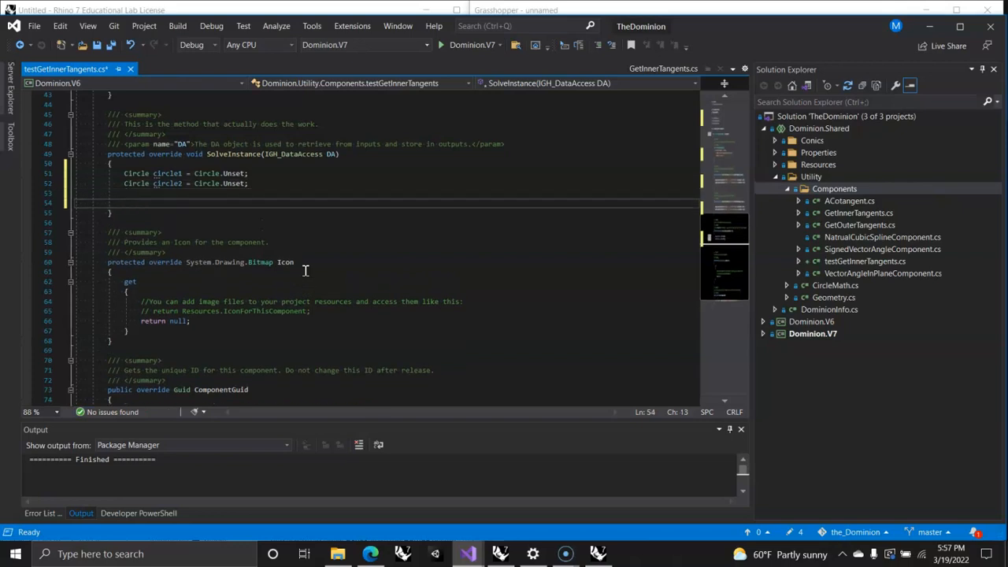
Step: Add a DA.GetData call for input index 0 with a ref Circle argument below the circle variable declarations
text(DA)
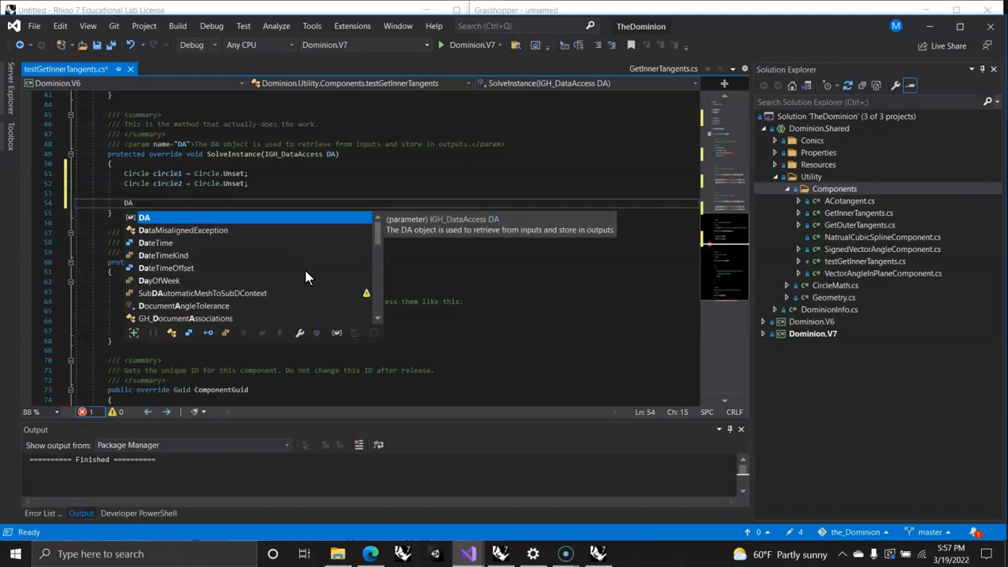
text(.Get)
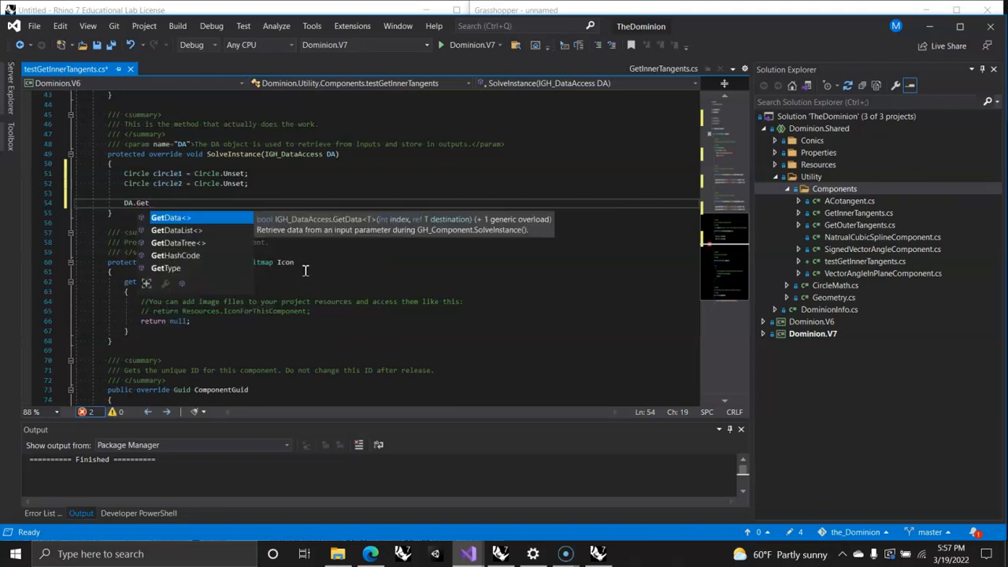
text(Data)
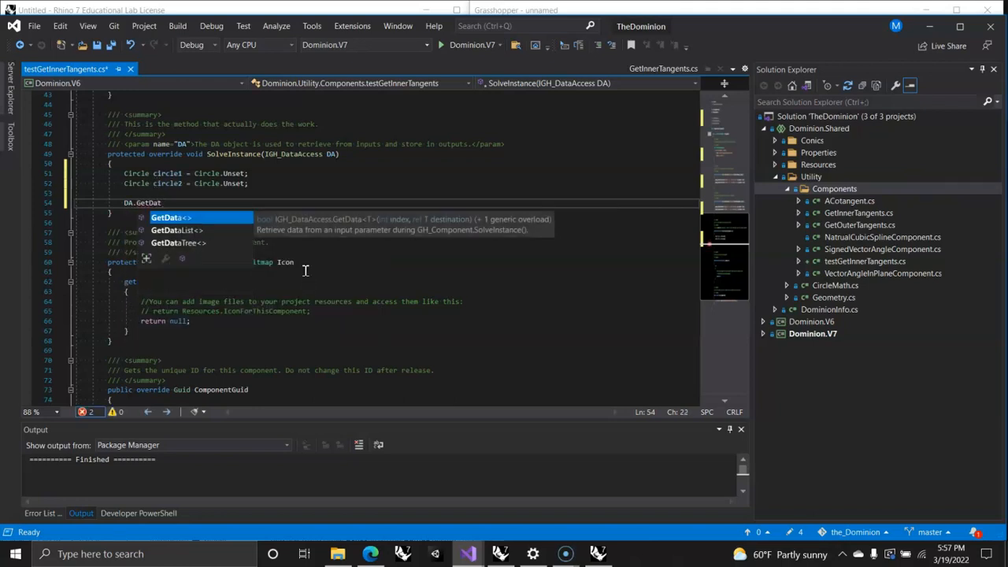
key(Escape)
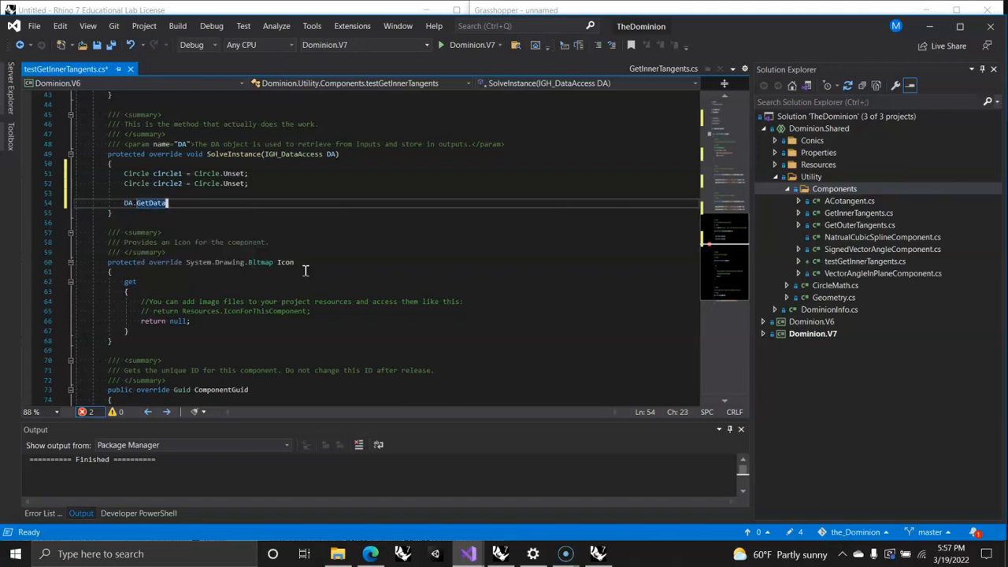
text((0)
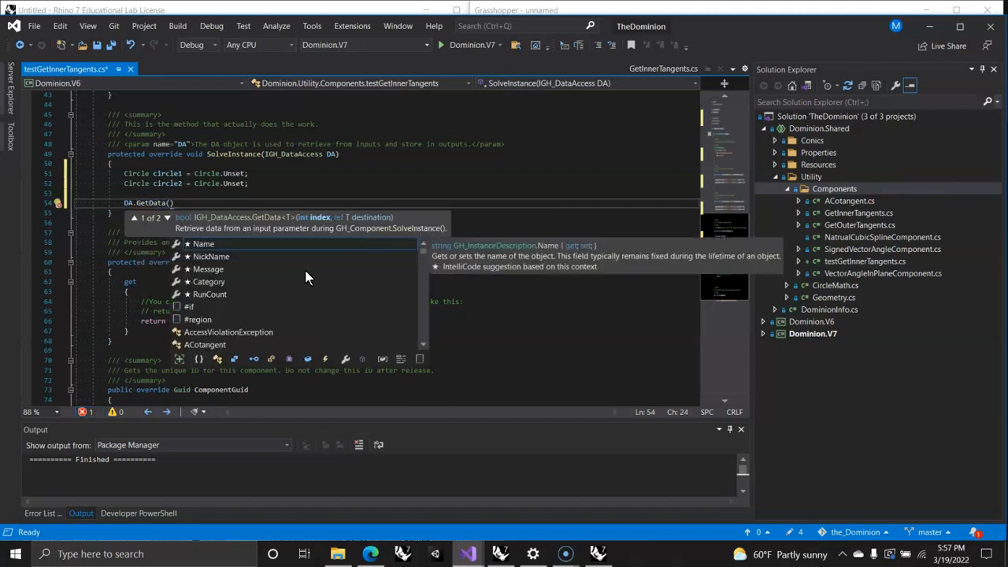
text(, )
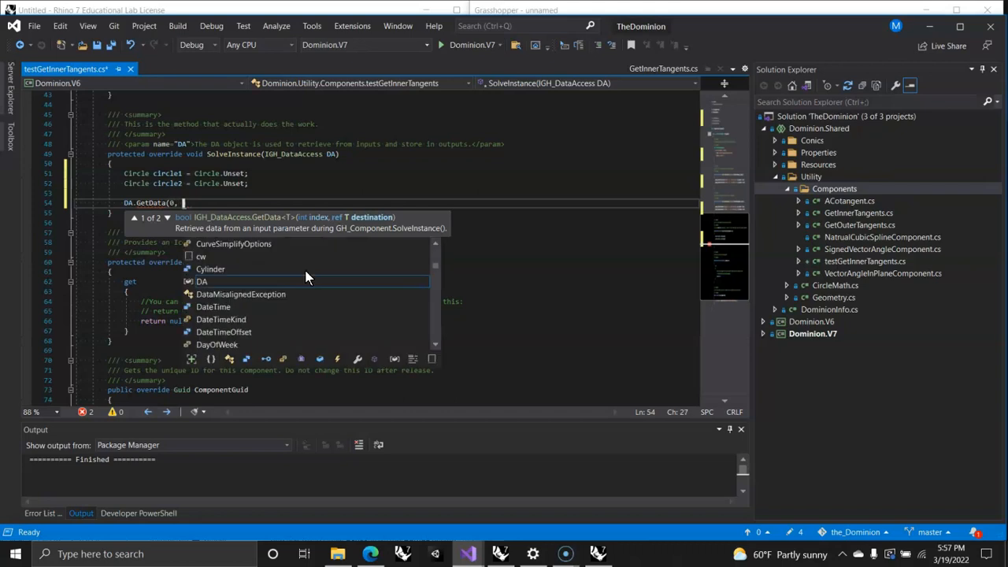
text(ref)
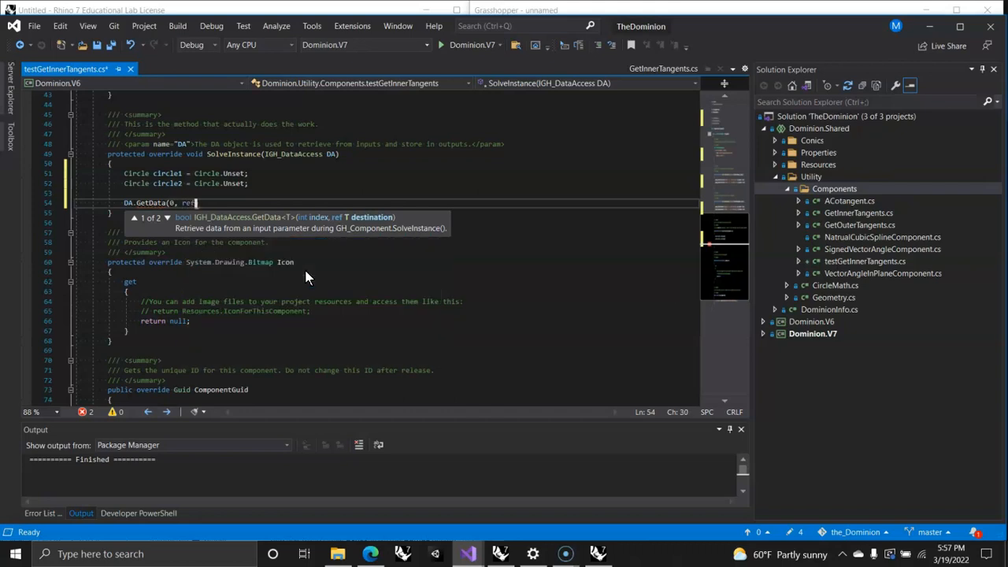
text( circle)
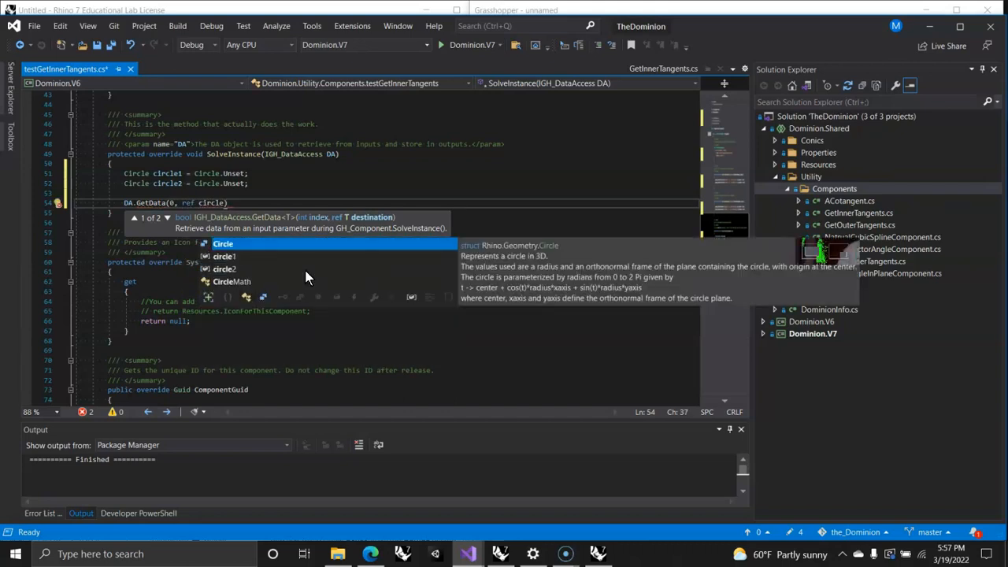
key(Escape)
text();)
key(Return)
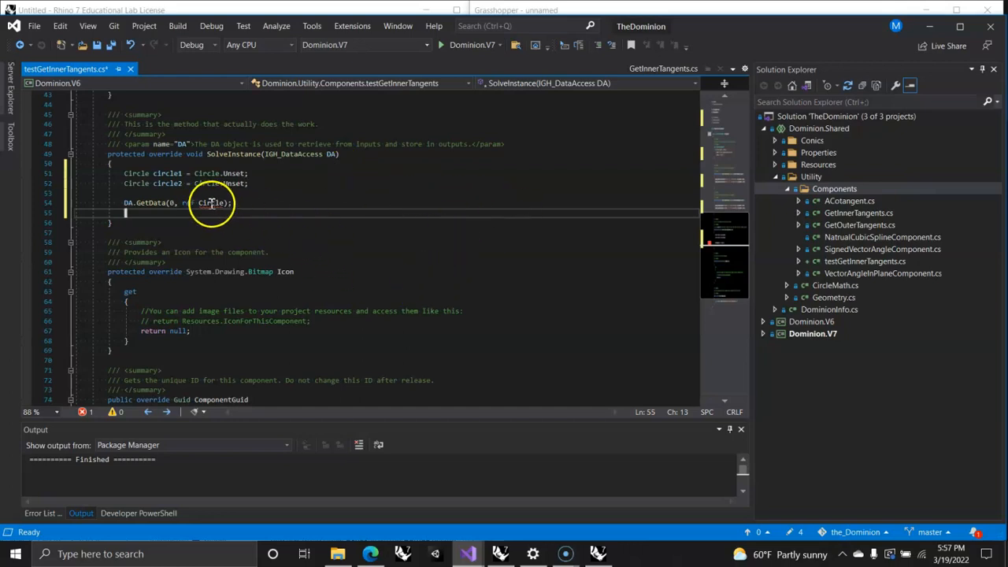
Step: Correct the ref argument of the first DA.GetData call to the lowercase variable circle1
mouse_move(207, 204)
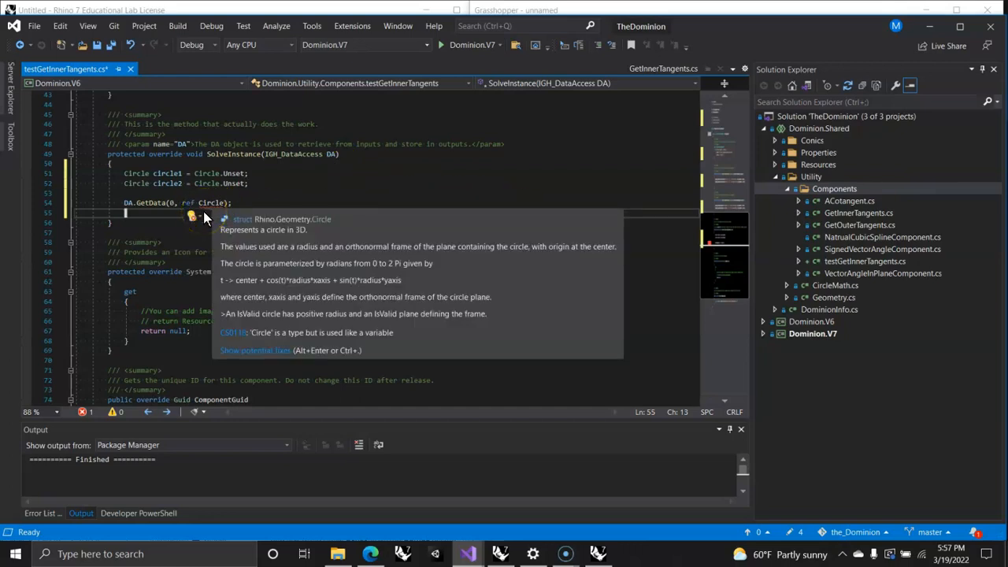
click(220, 203)
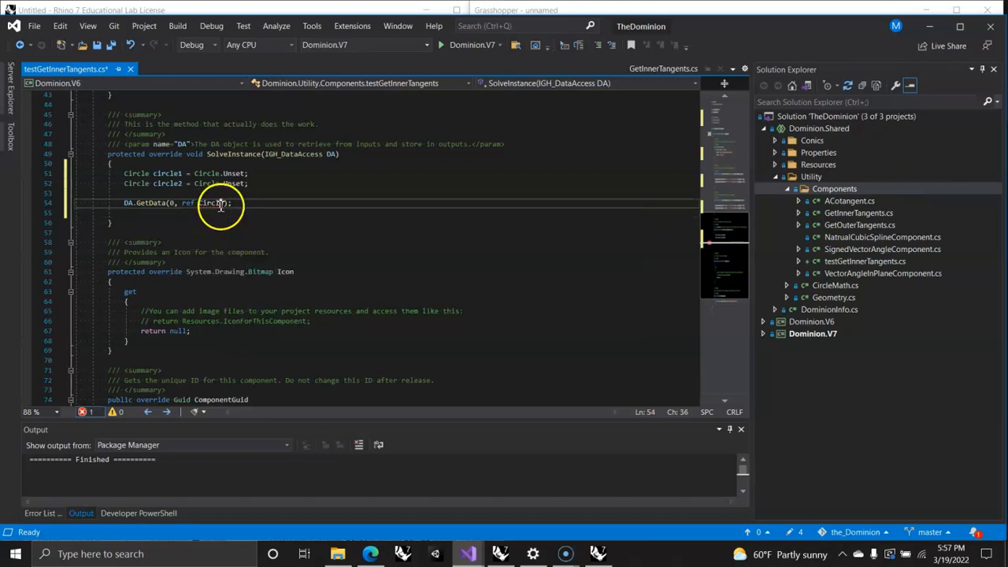
double_click(221, 204)
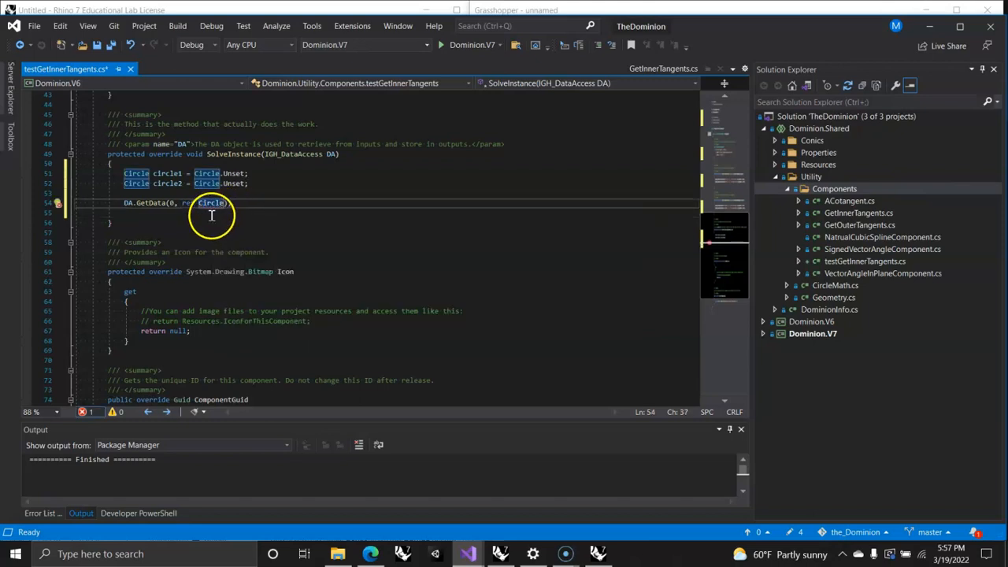
text(1)
click(240, 202)
key(Return)
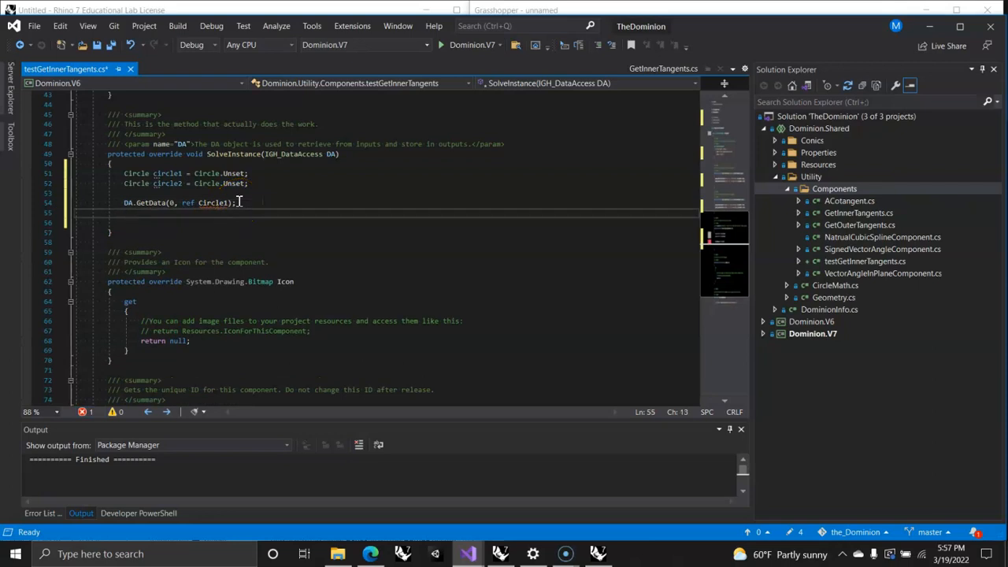
click(216, 174)
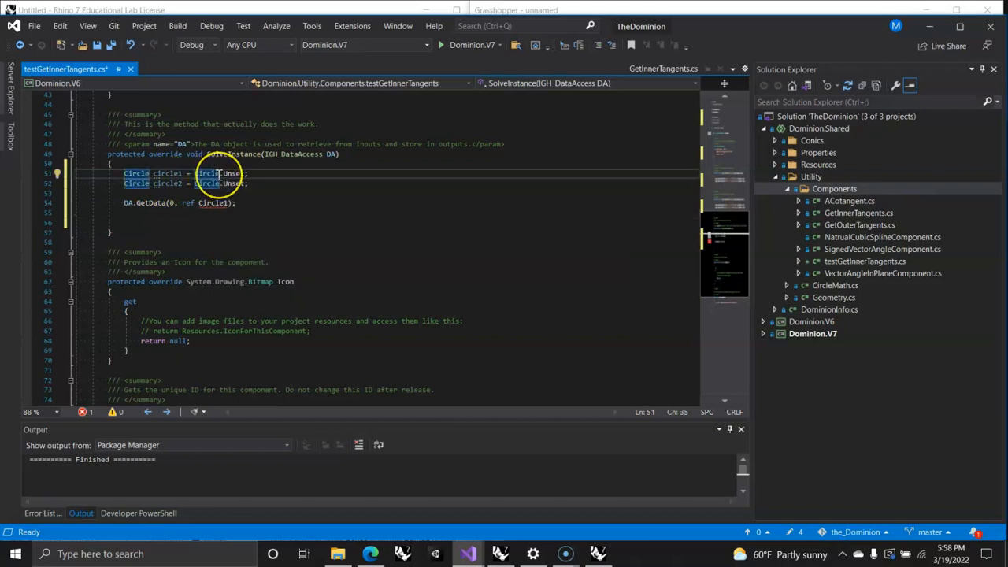
click(171, 191)
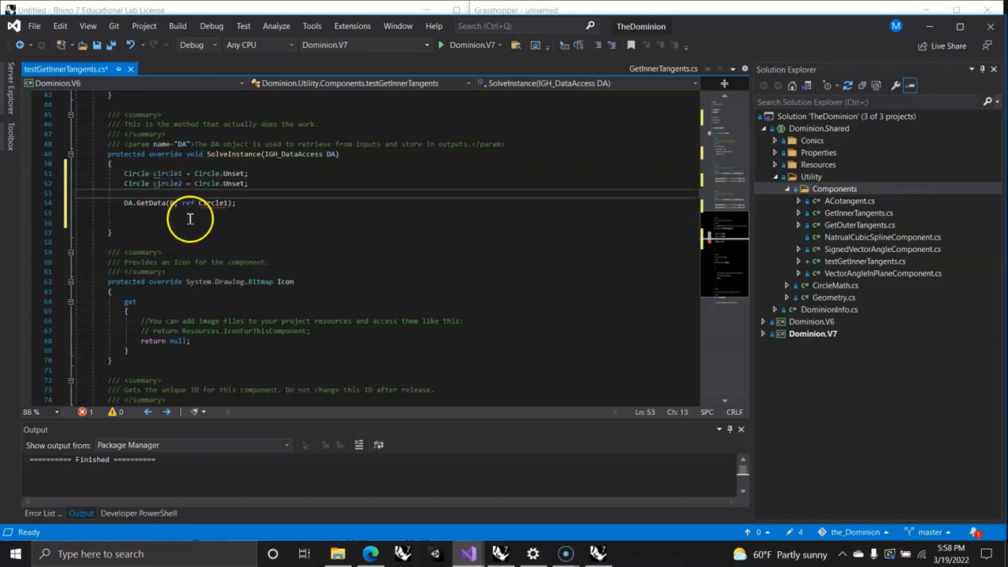
click(201, 203)
key(BackSpace)
text(c)
click(243, 202)
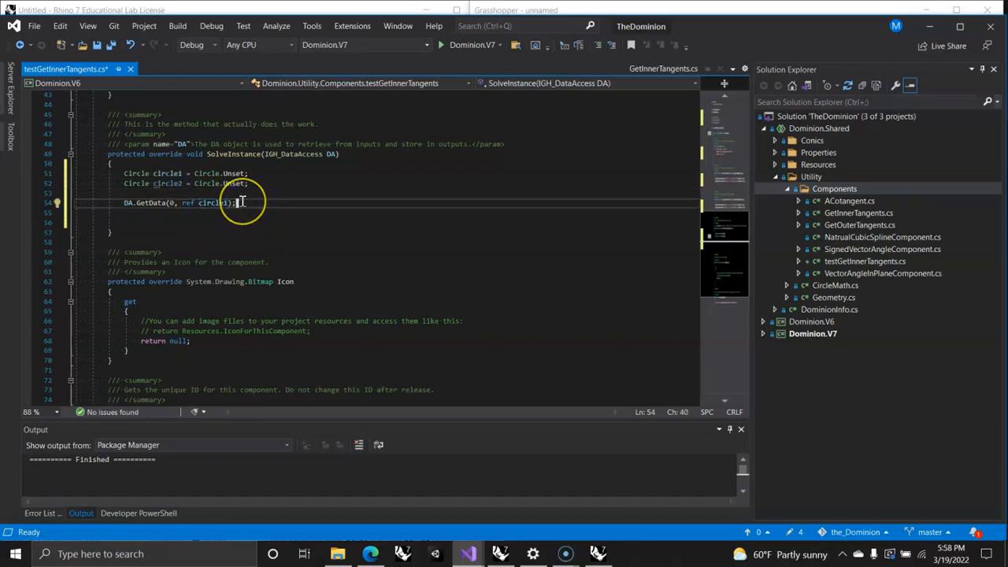
Step: Add a second call, DA.GetData(1, ref circle2);, directly below the first GetData line
key(Return)
text(DA)
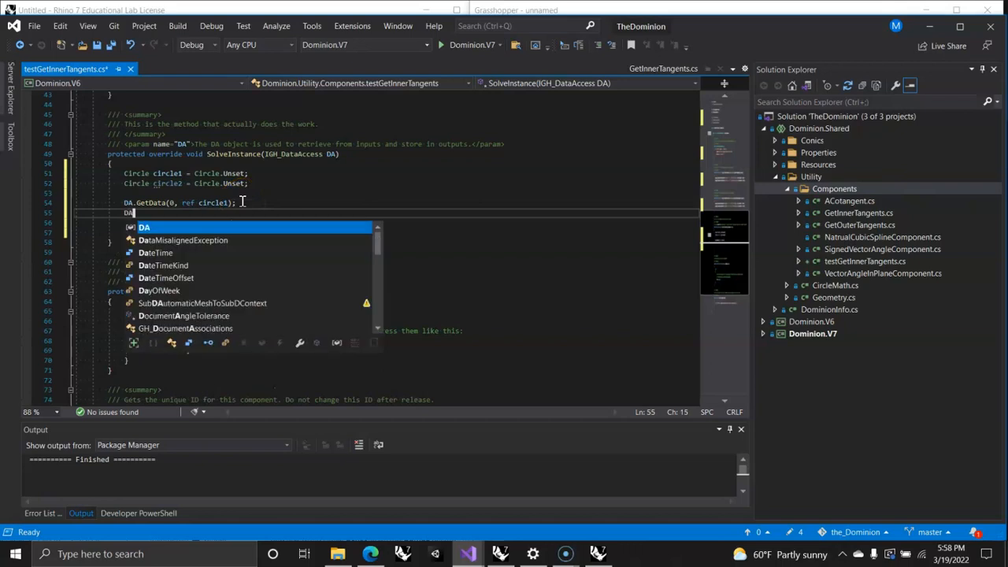
text(.GetDa)
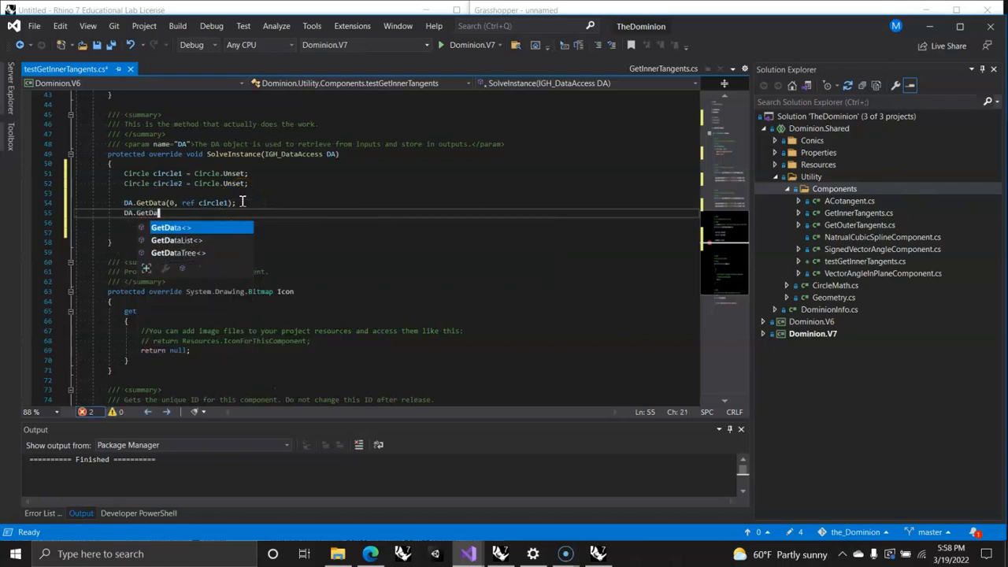
text(ta(1)
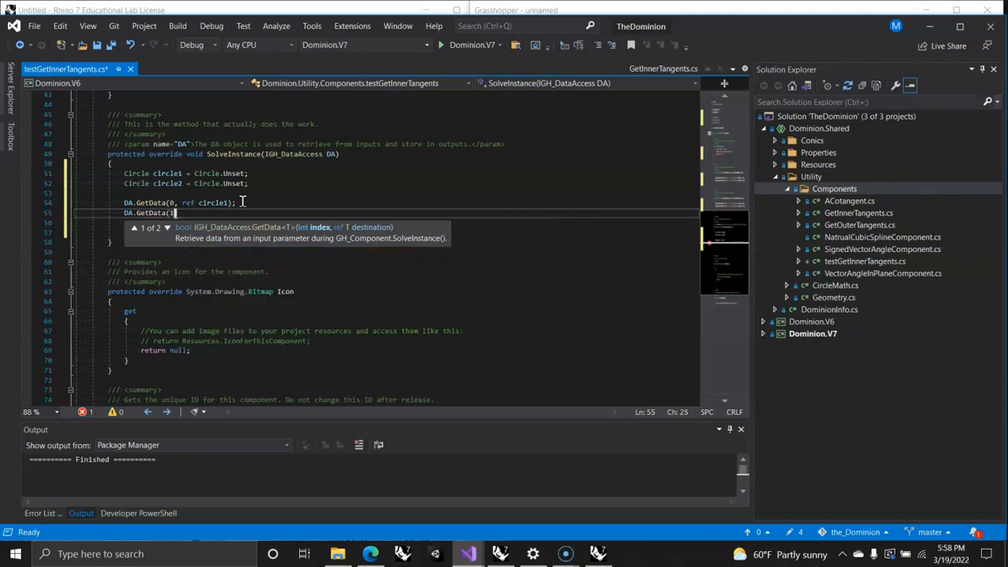
text(, ref circle2)
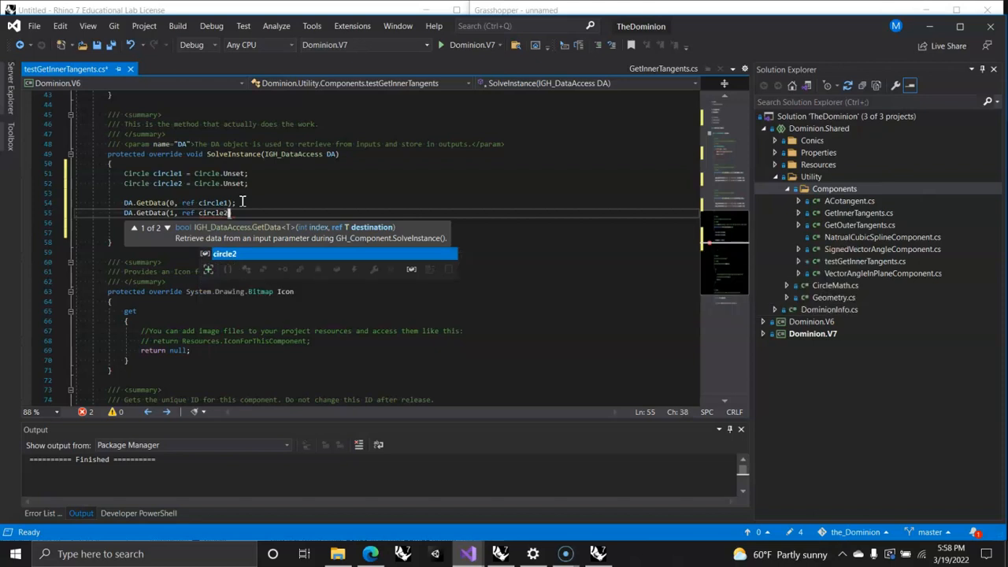
key(Tab)
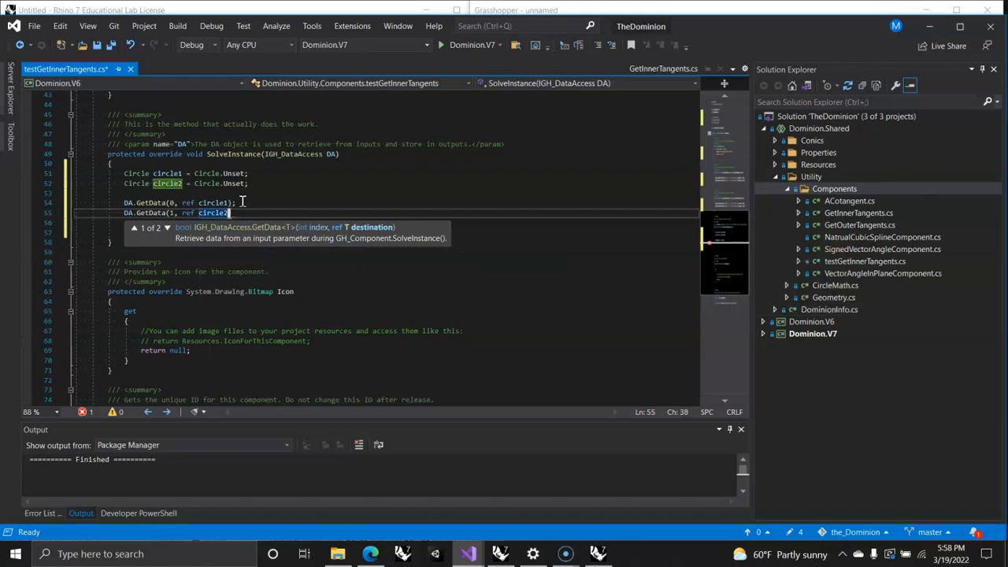
text();)
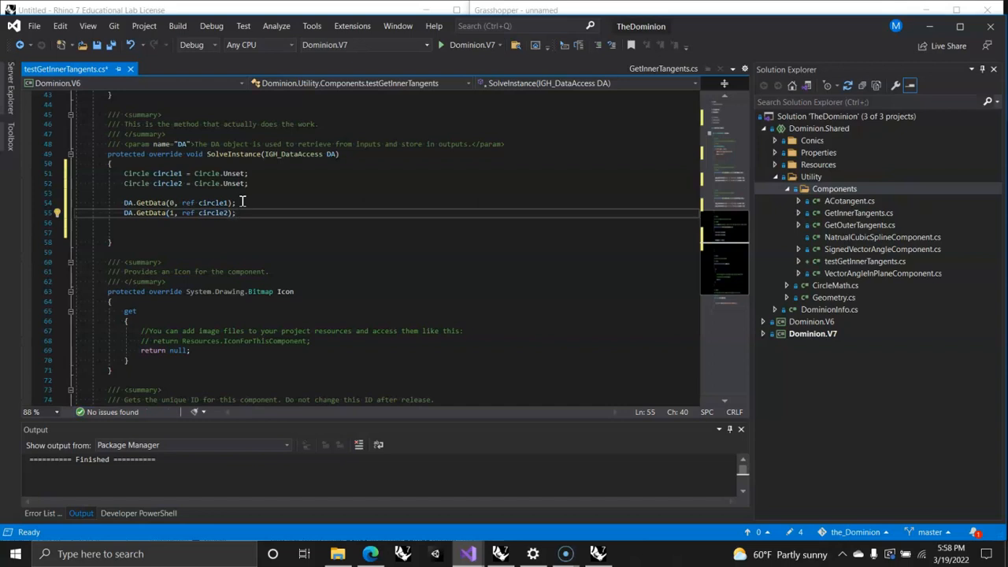
Step: After a blank line, declare var tangents and assign it CircleMath.GetInnerTangents(circle1, circle2);
key(Return)
key(Return)
text(var )
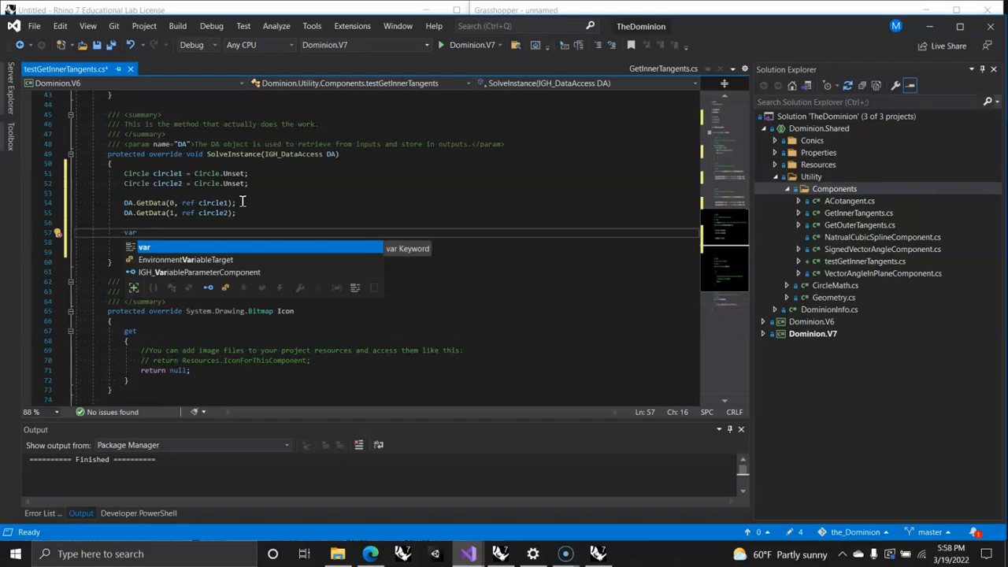
text(tangents =)
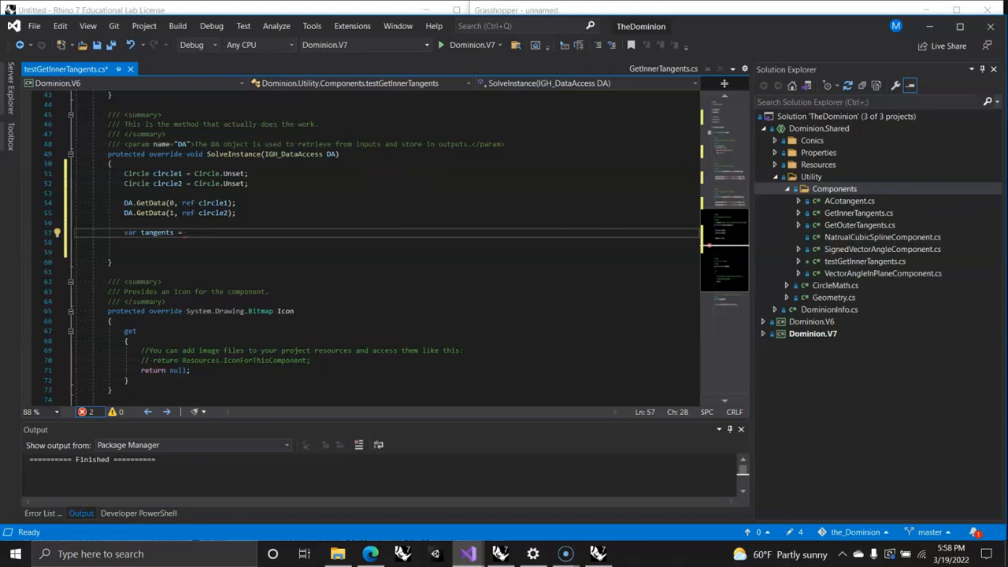
text(Circl)
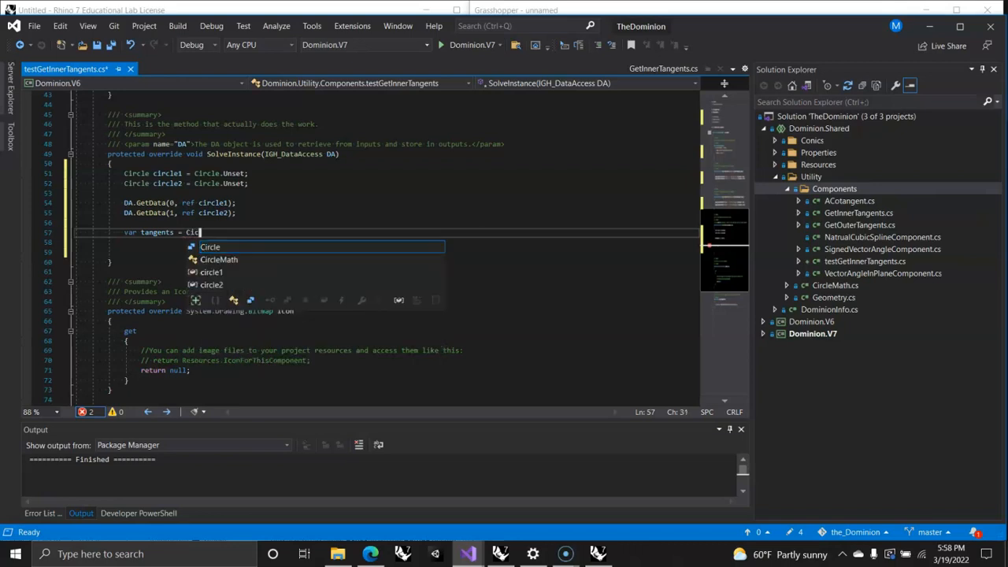
text(e)
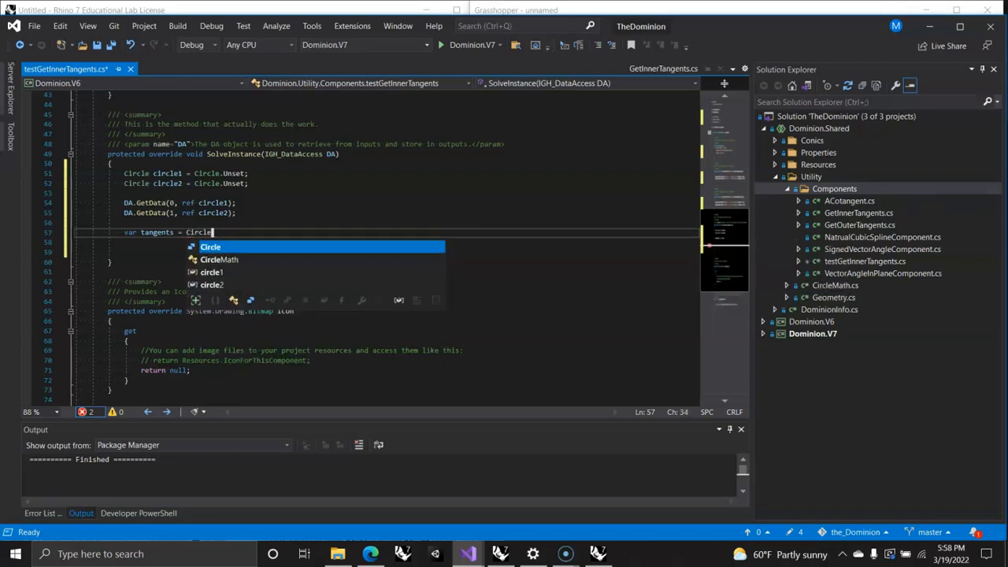
text(Math)
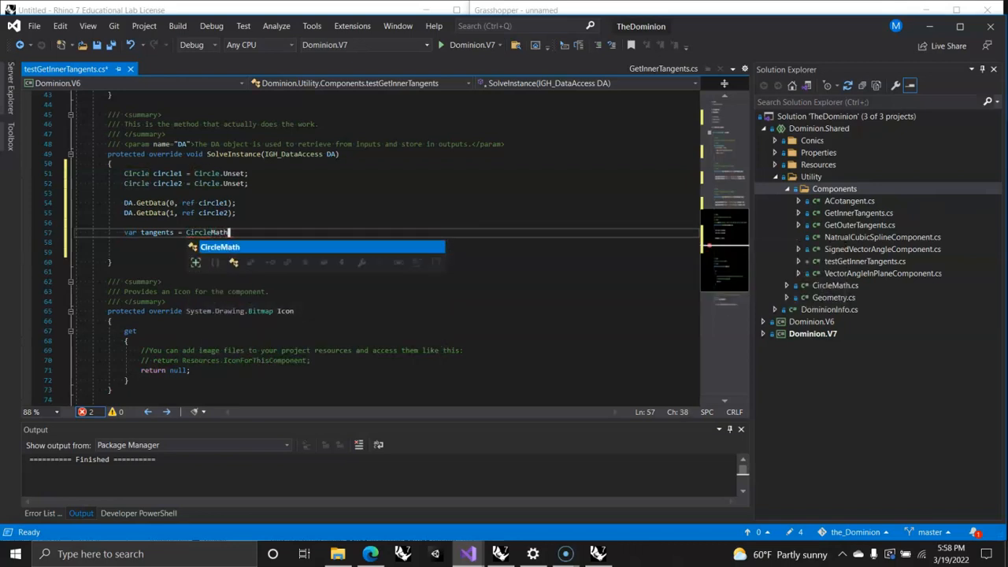
text(.Get)
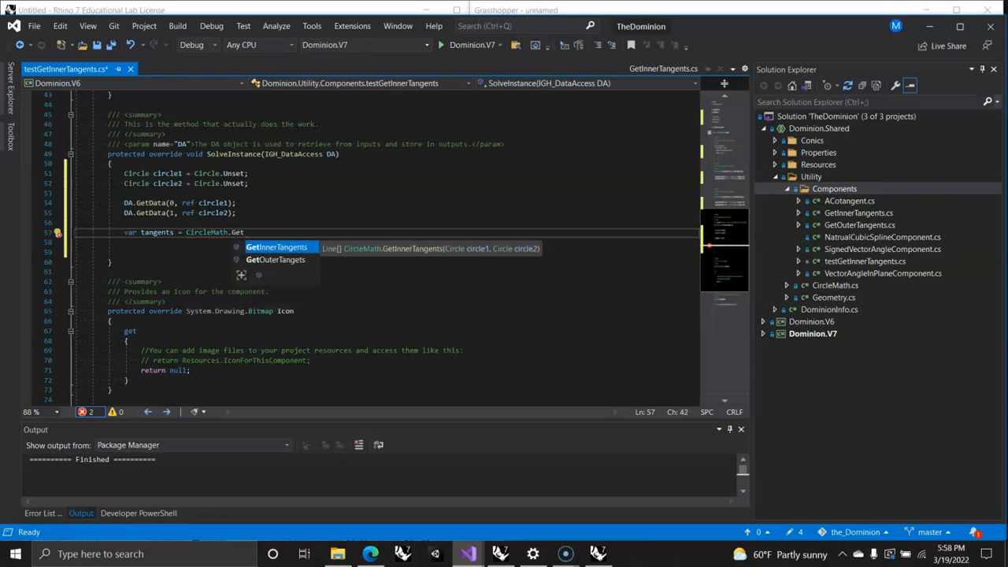
key(Tab)
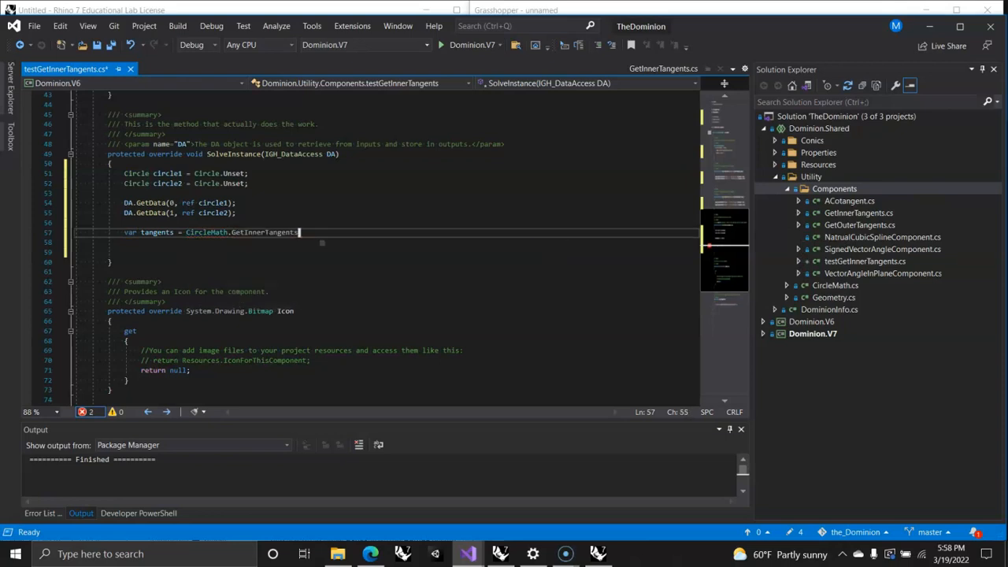
text((circ)
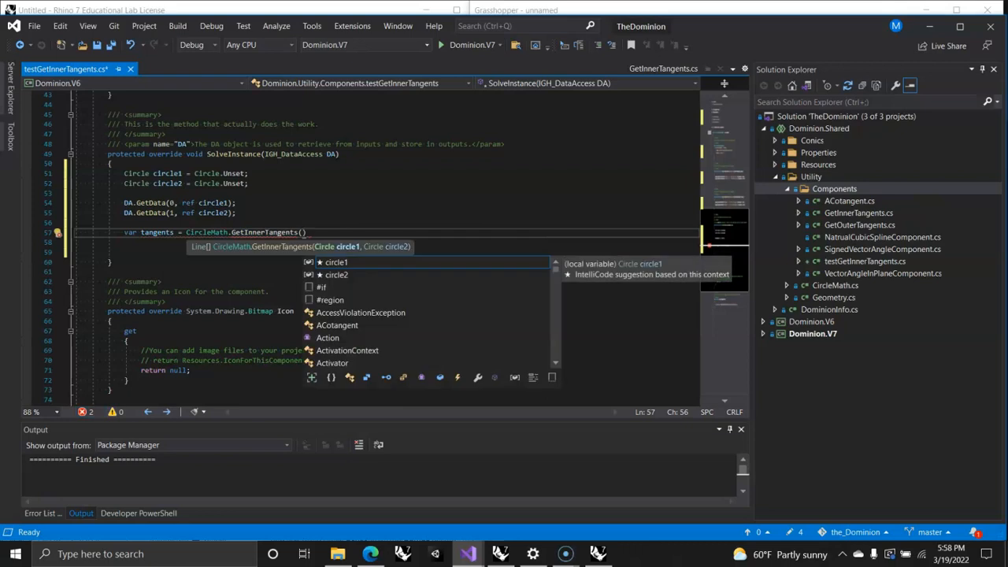
text(le1, )
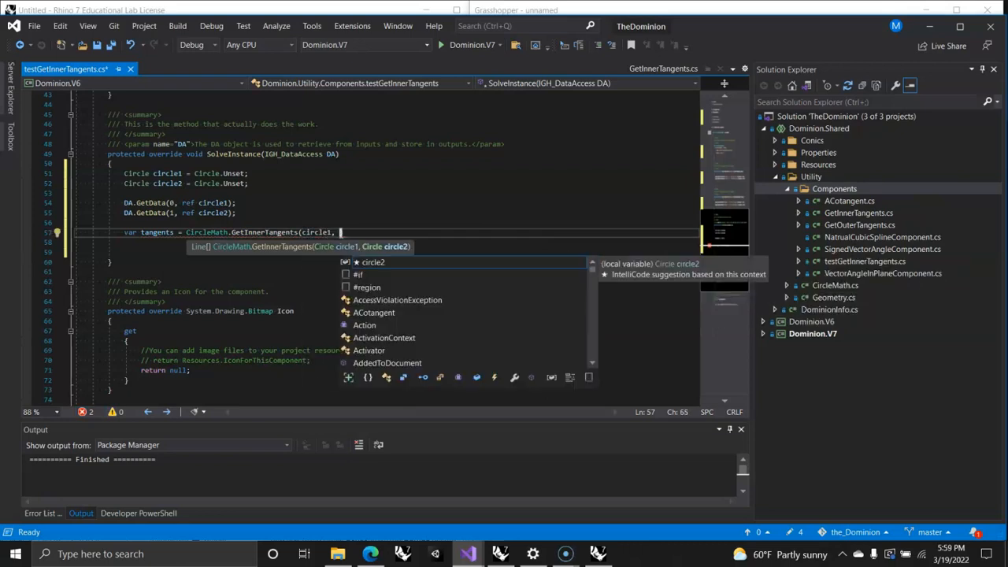
text(circle2)
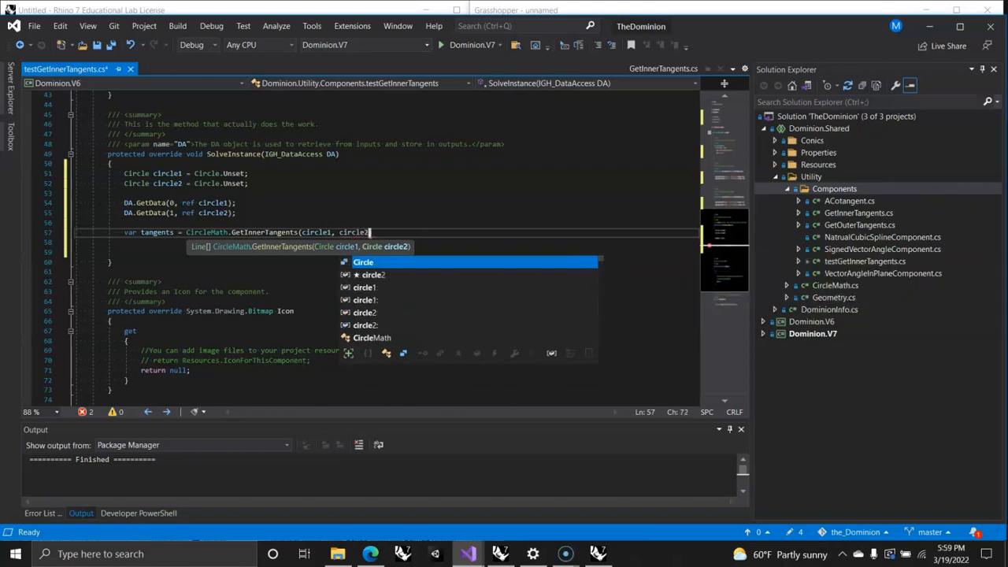
text();)
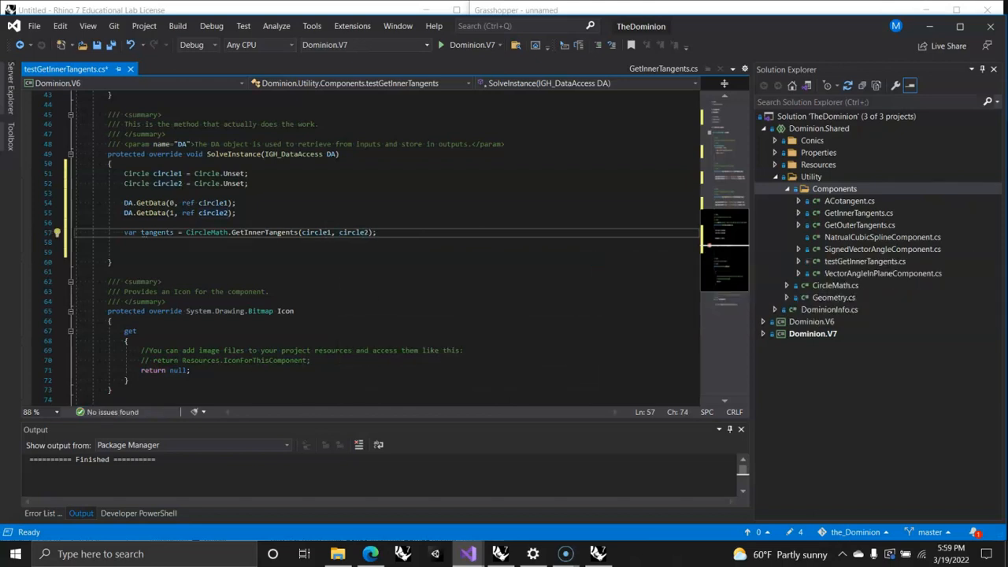
right_click(126, 232)
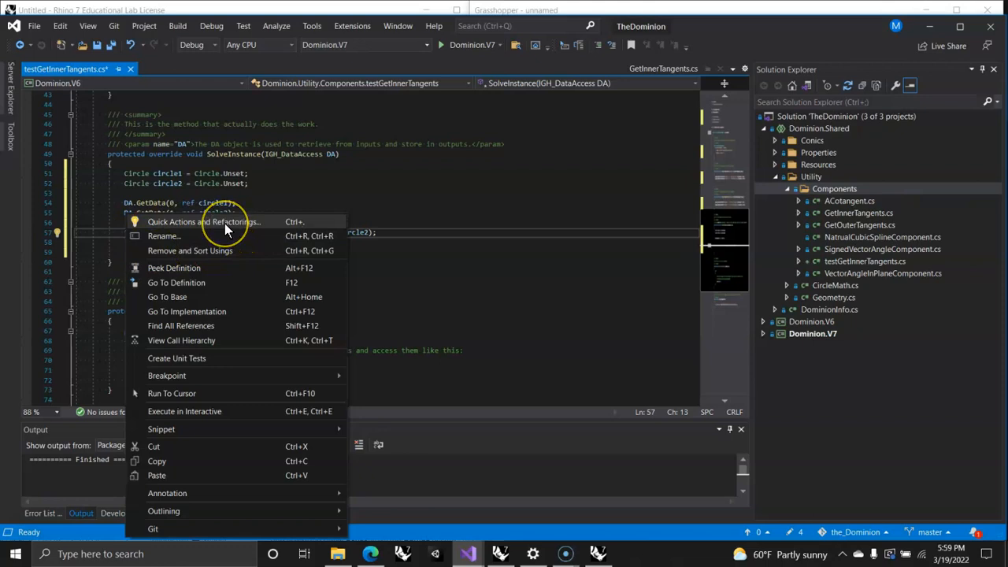
click(286, 206)
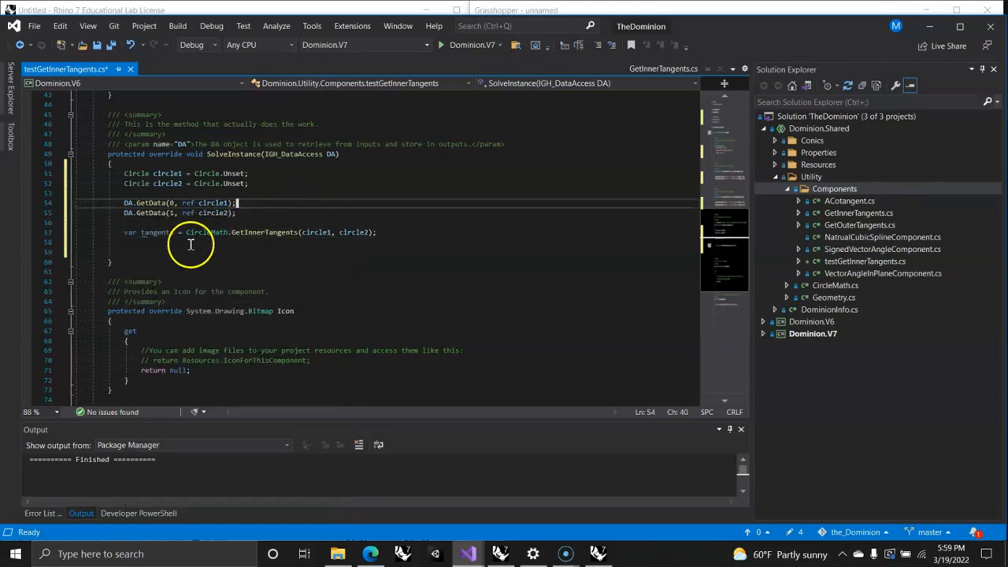
click(130, 233)
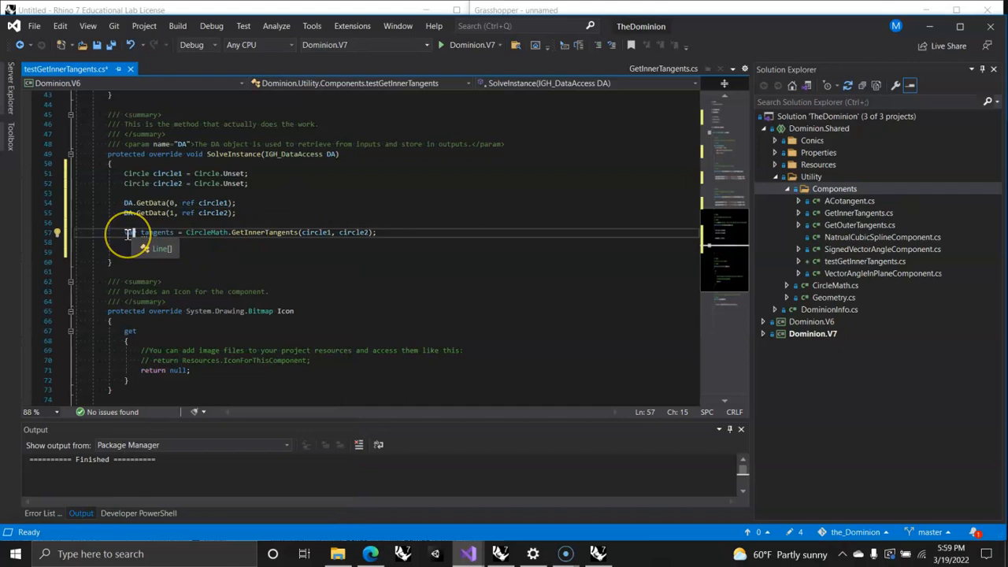
double_click(130, 233)
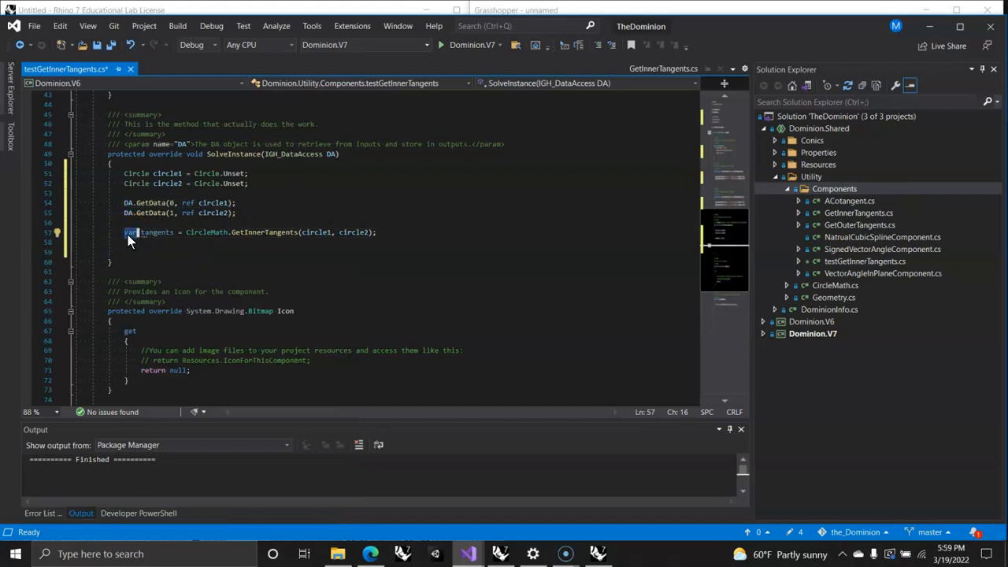
right_click(127, 235)
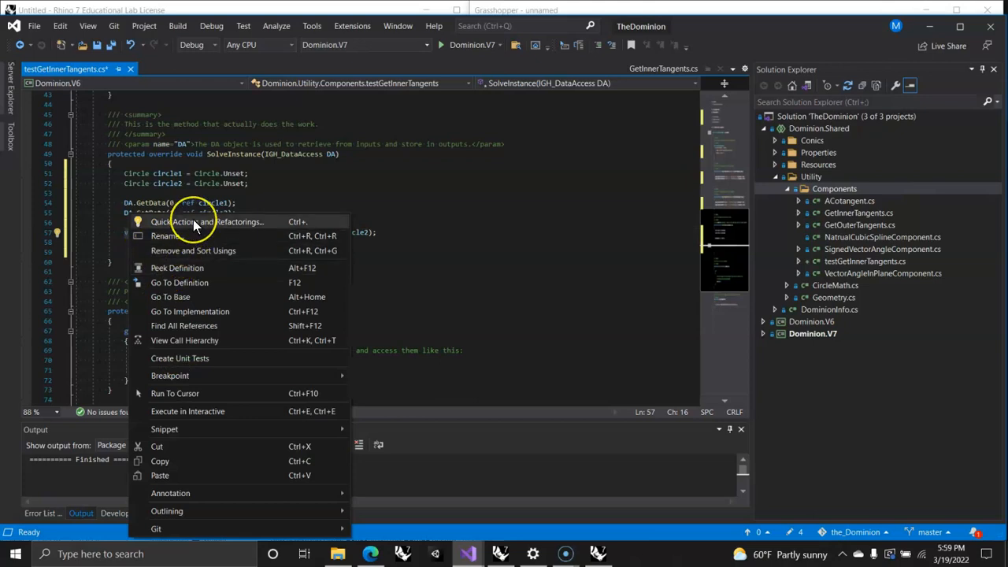
click(196, 223)
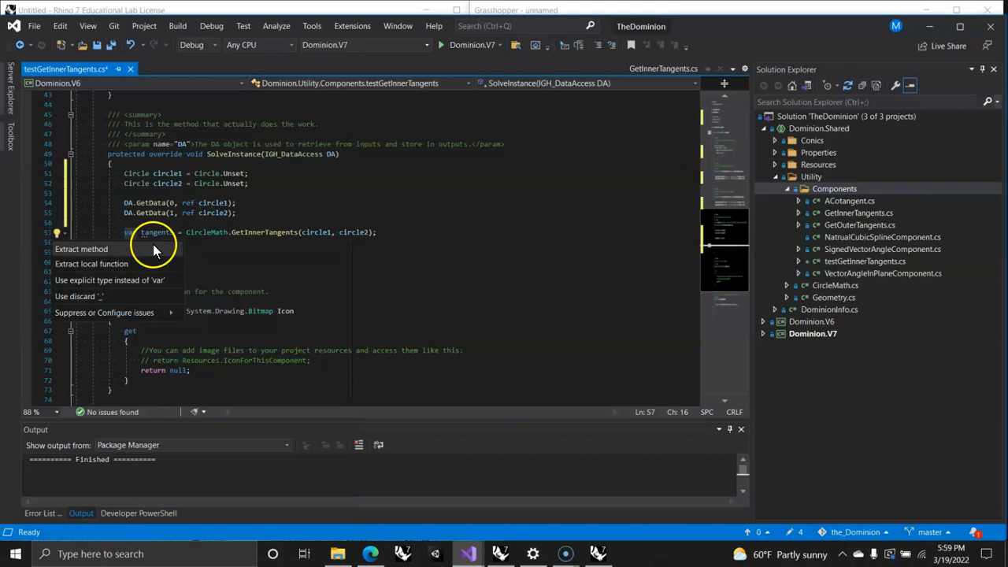
mouse_move(99, 252)
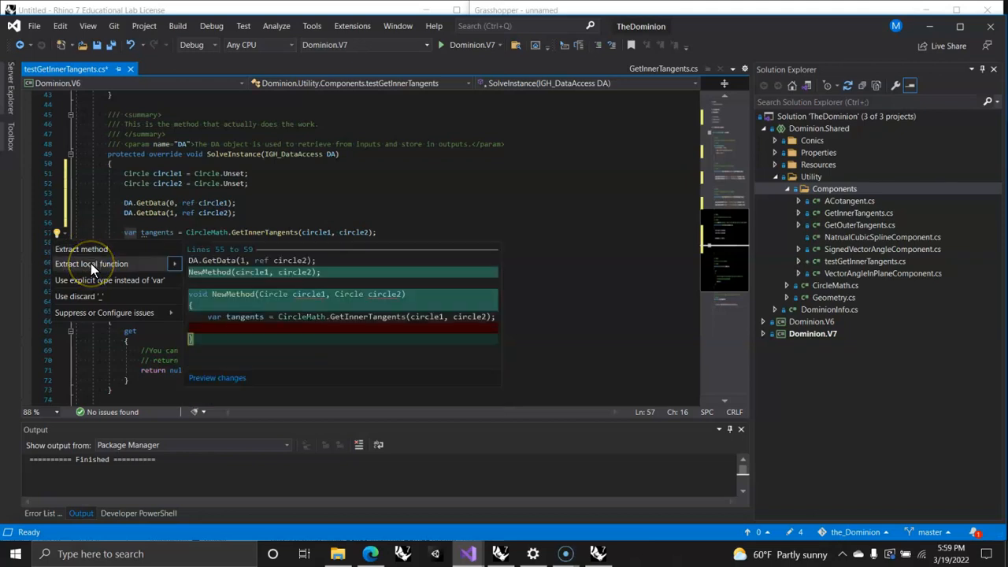
mouse_move(92, 282)
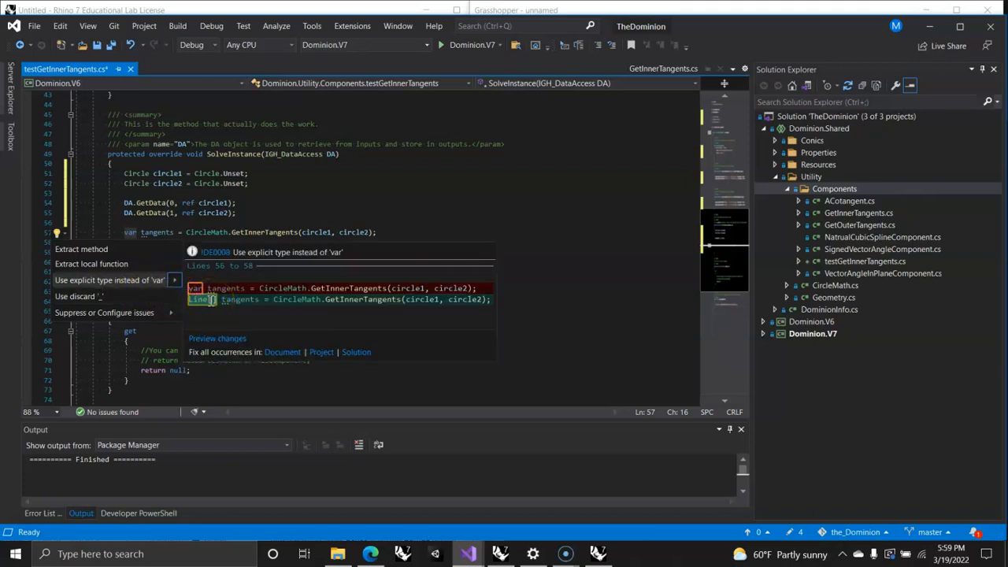
key(Down)
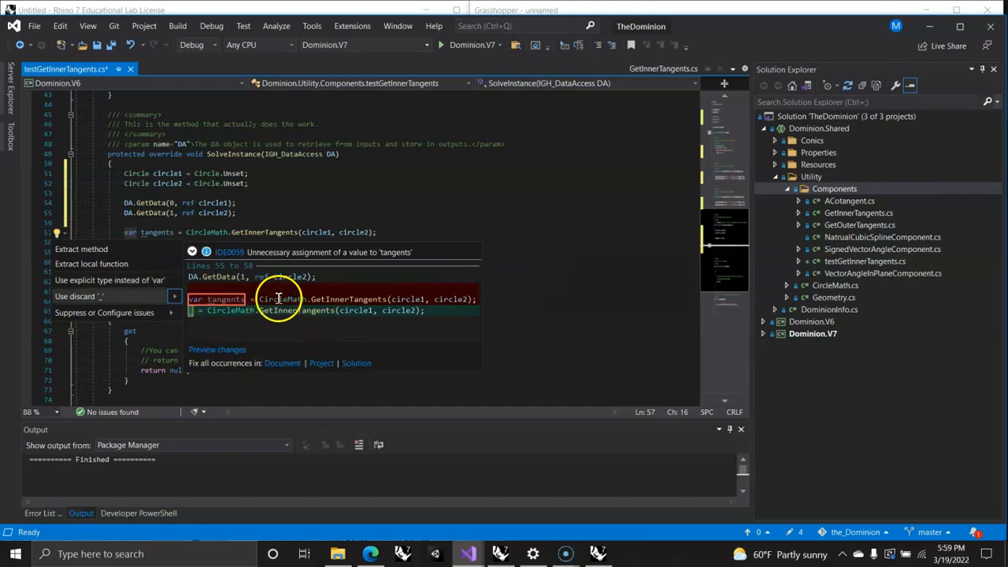
key(Escape)
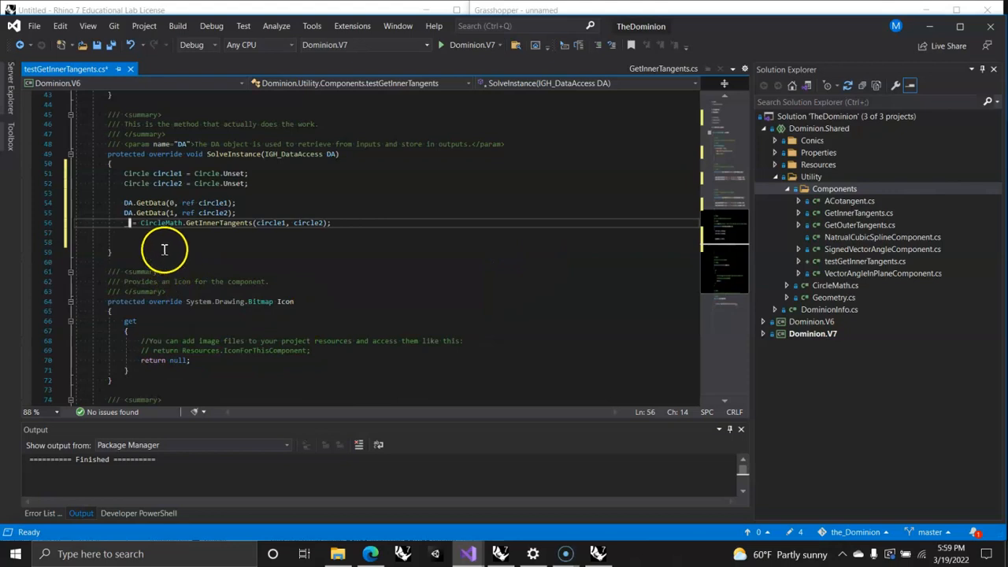
key(ctrl+z)
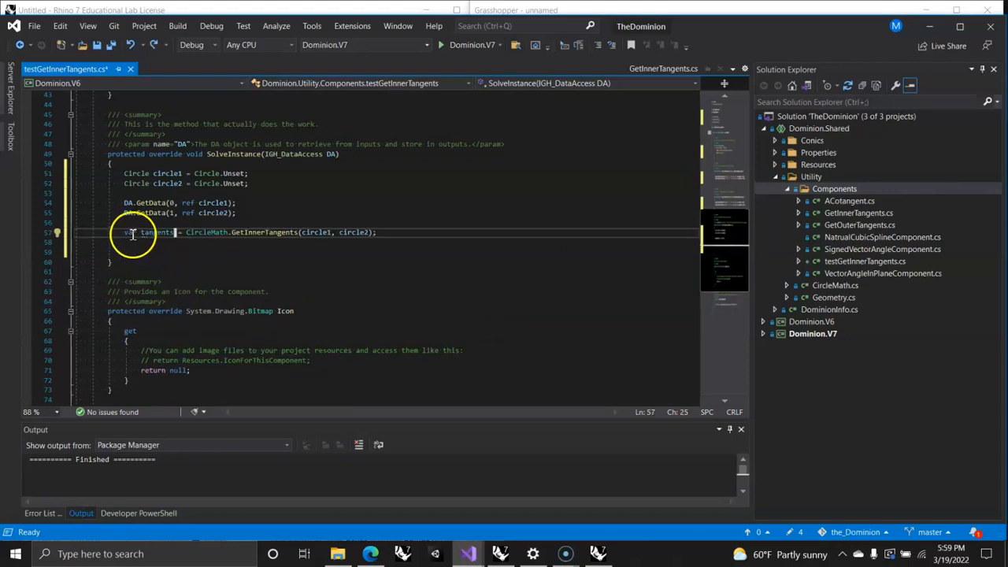
right_click(130, 232)
click(175, 222)
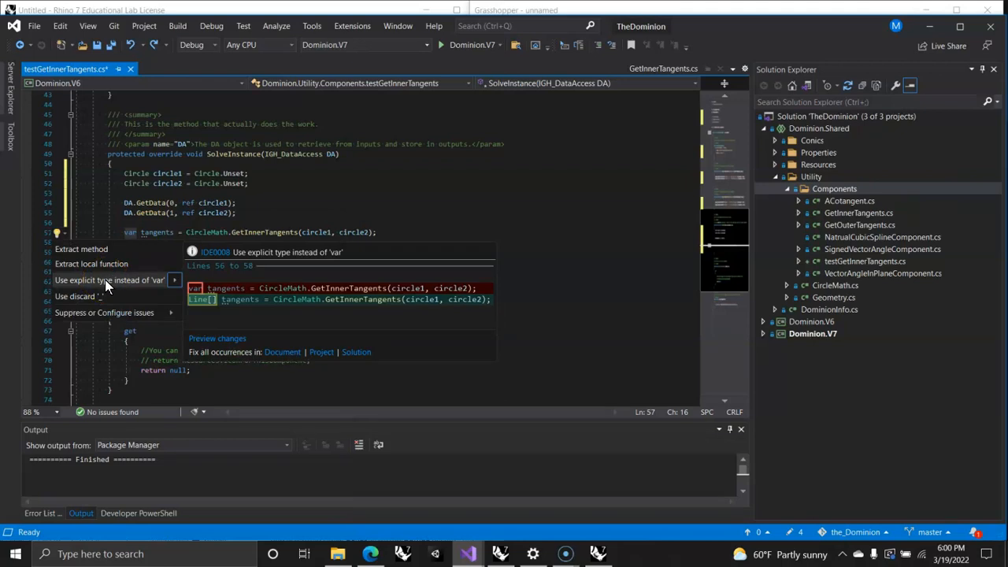
Step: Replace the var keyword in the tangents declaration with the explicit type Line[]
click(126, 234)
double_click(129, 233)
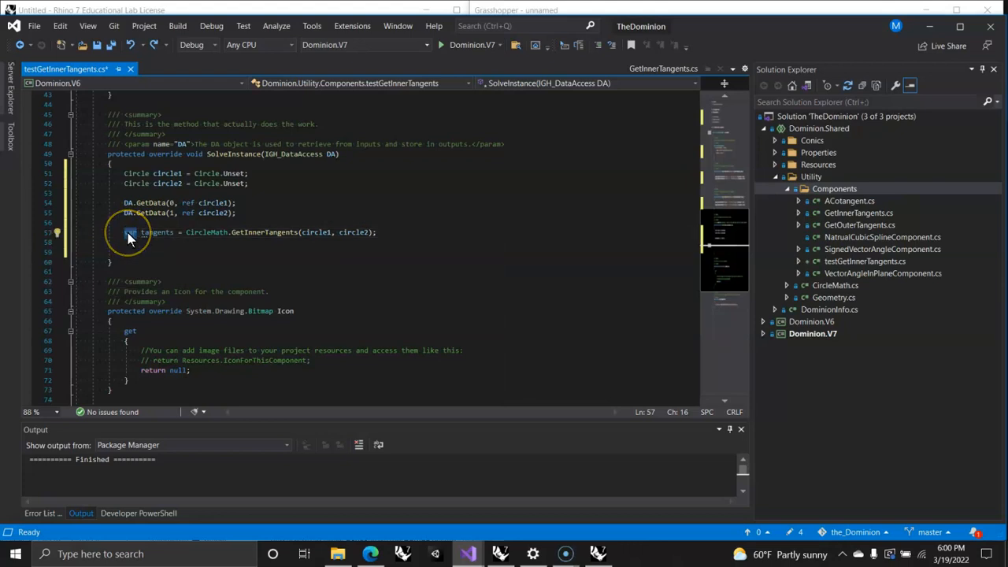
text(Line)
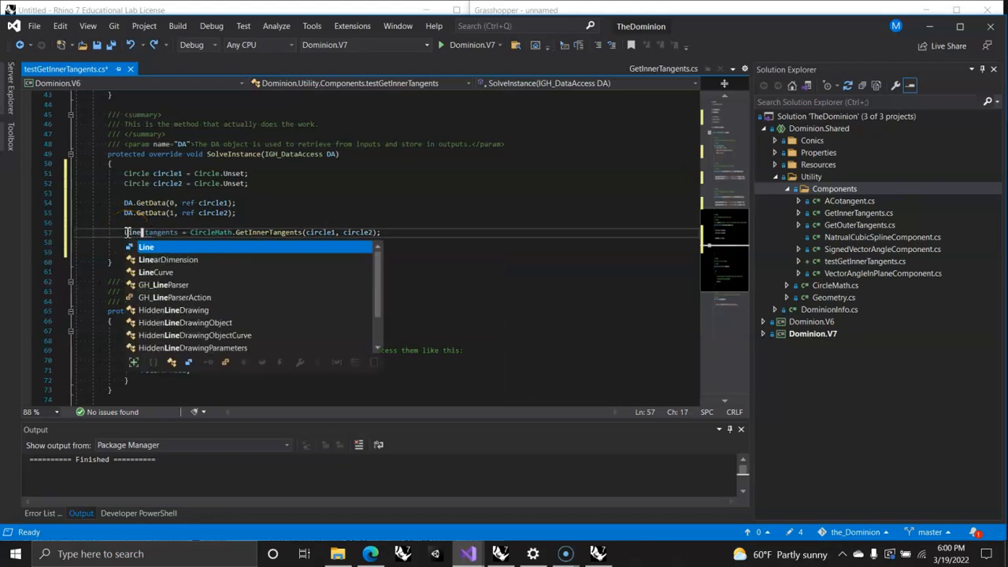
text([])
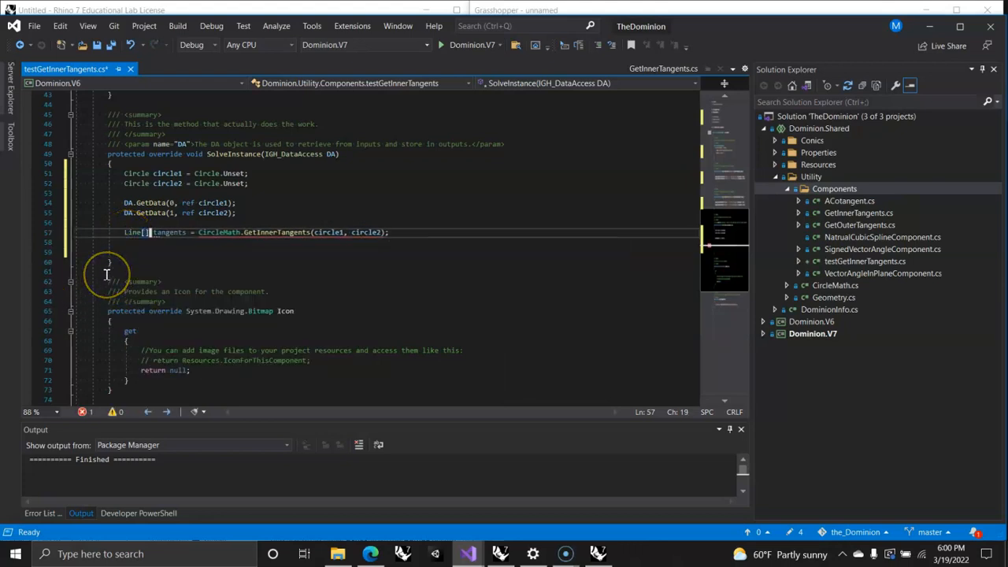
click(258, 269)
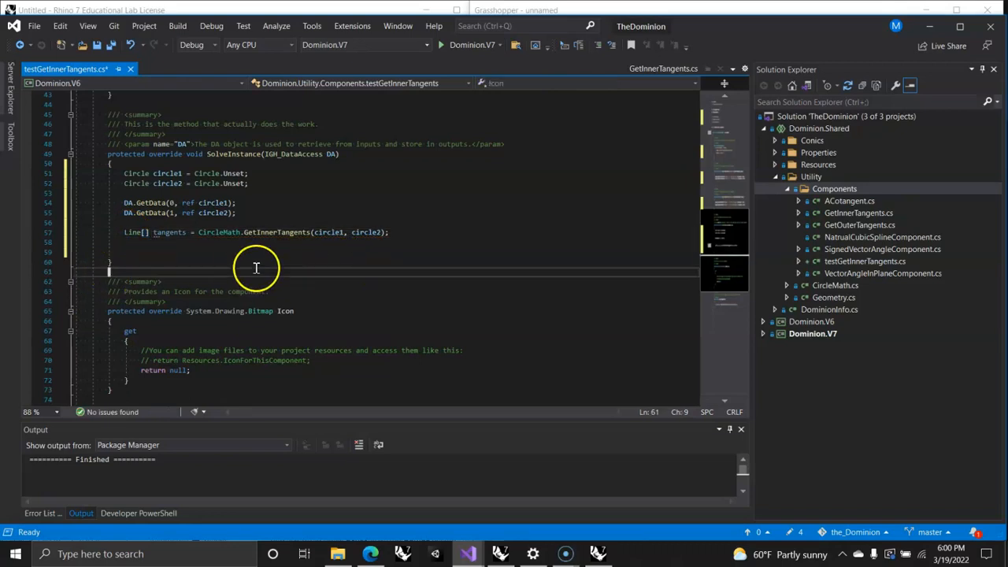
Step: After a blank line below the tangents declaration, add the output call DA.SetData(0, tangents[0]);
click(151, 244)
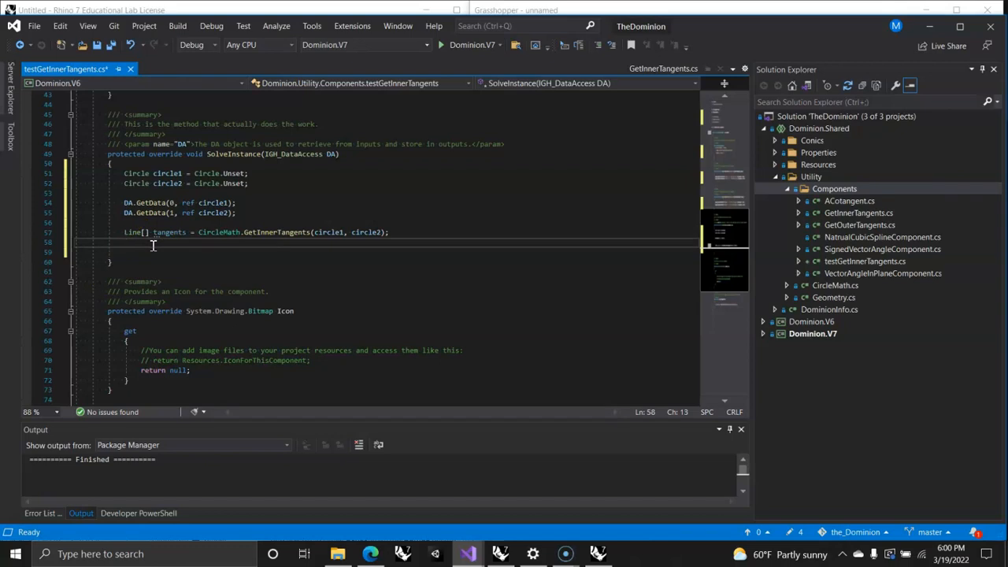
key(Return)
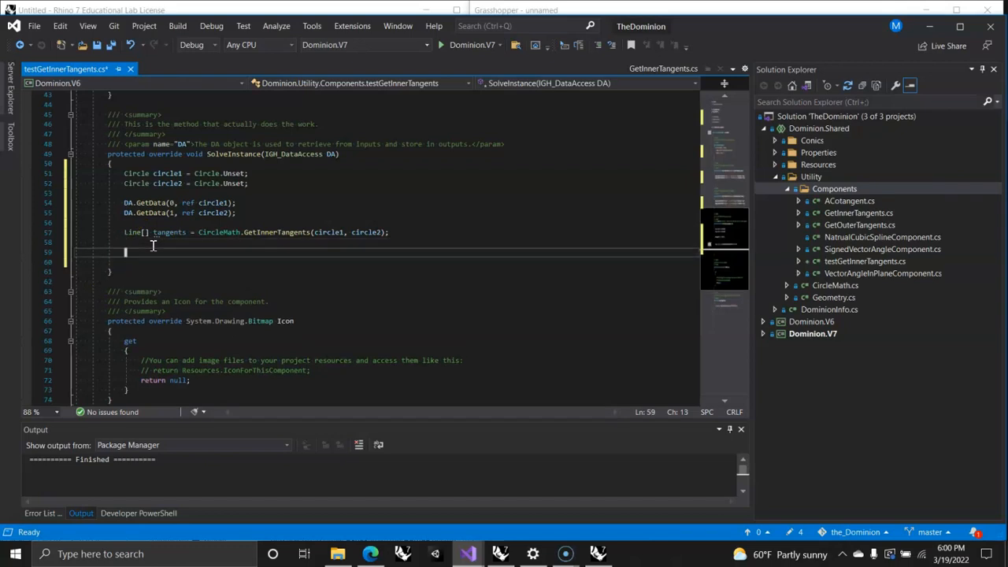
text(DA)
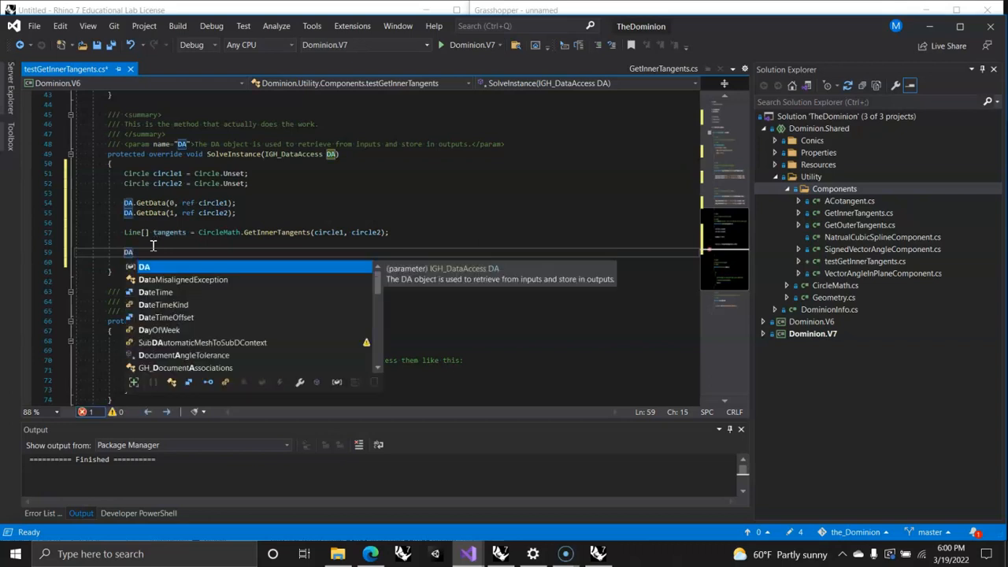
text(.Set)
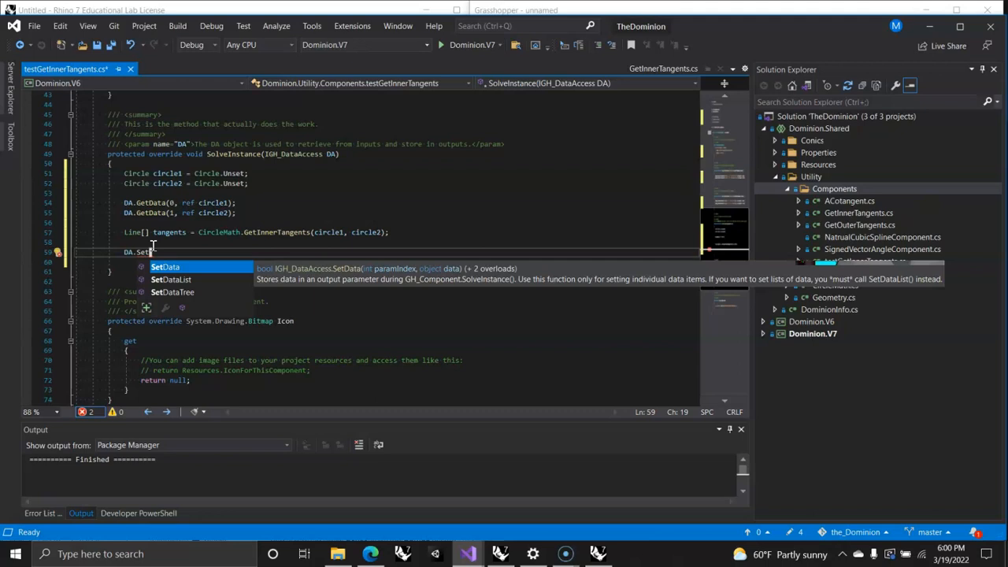
key(Tab)
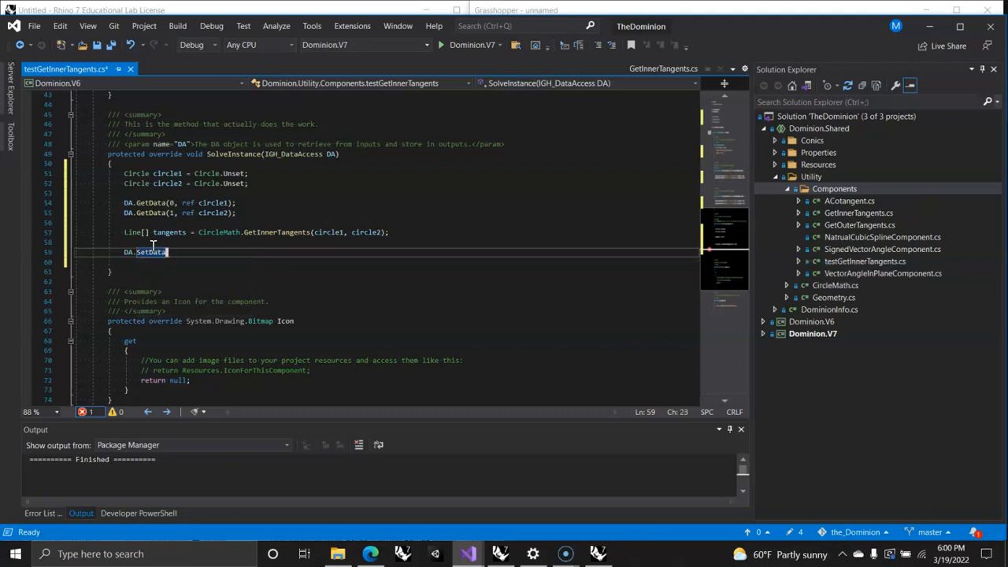
text((0, )
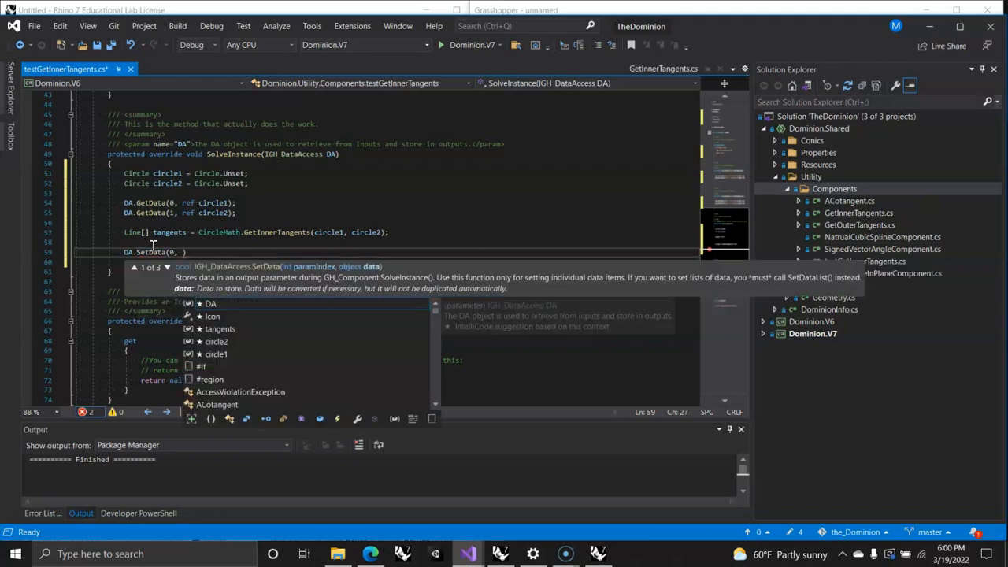
text(tangents)
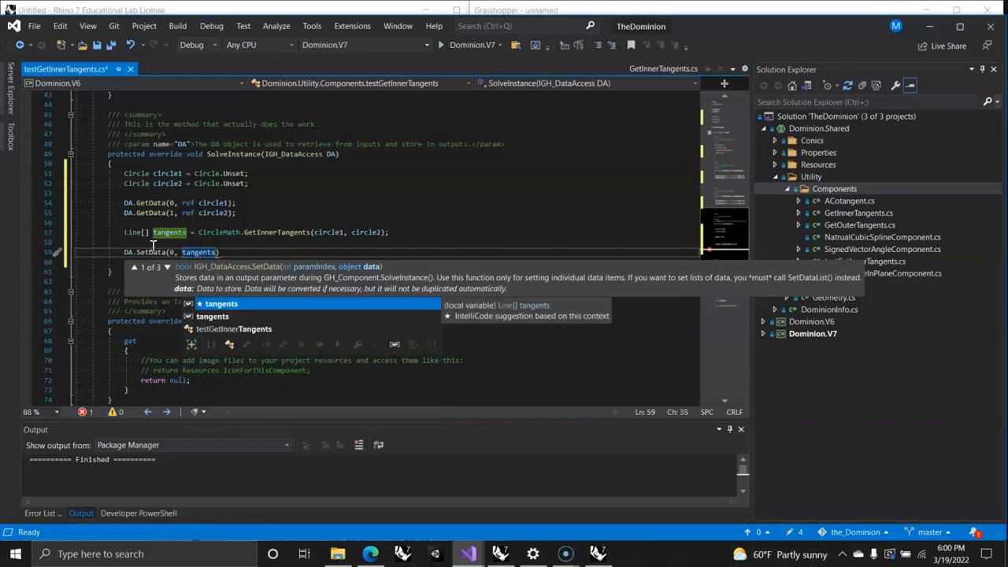
text([0])
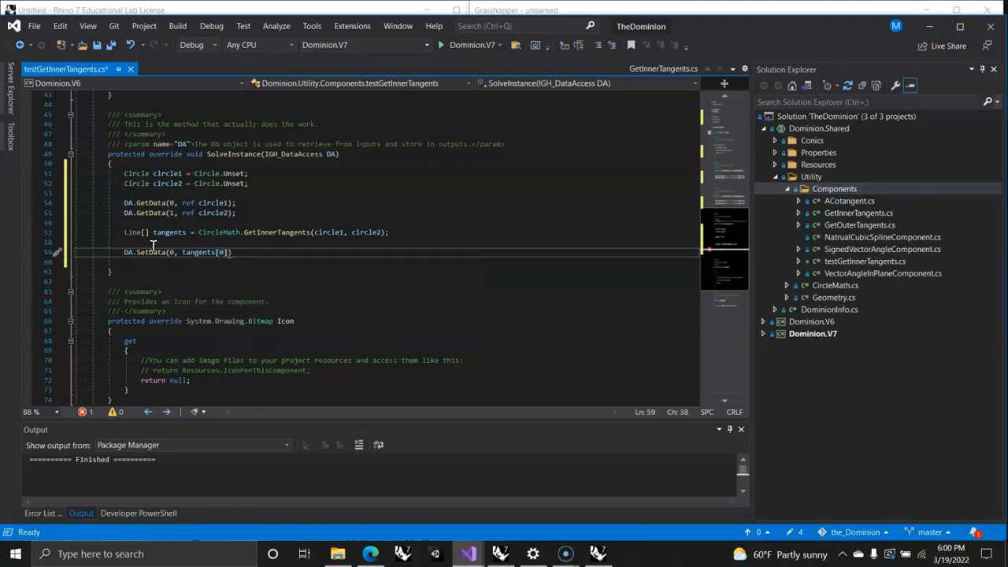
text();)
Step: Add a second output call, DA.SetData(1, tangents[1]);, directly below the first SetData line
key(Return)
text(DA.Set)
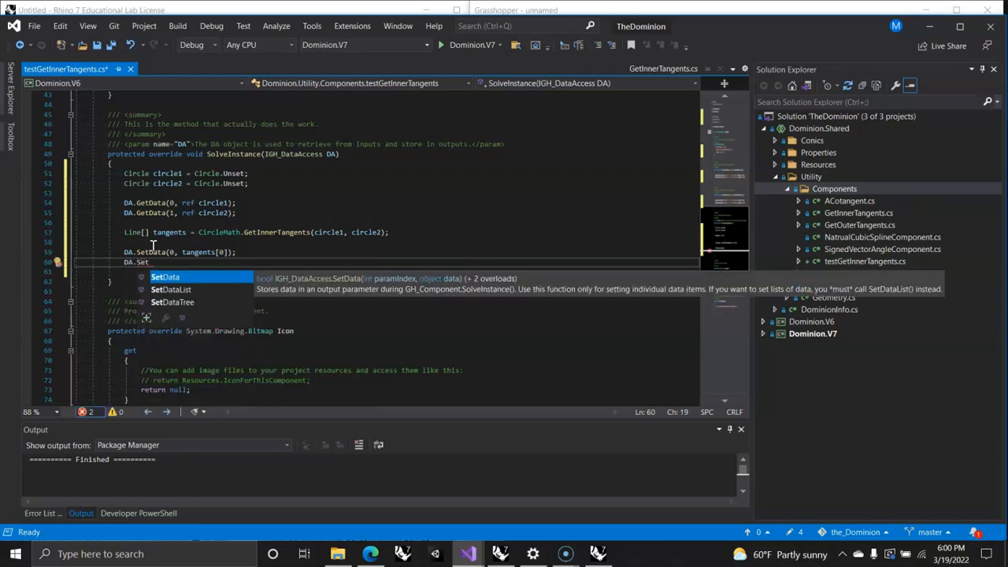
key(Tab)
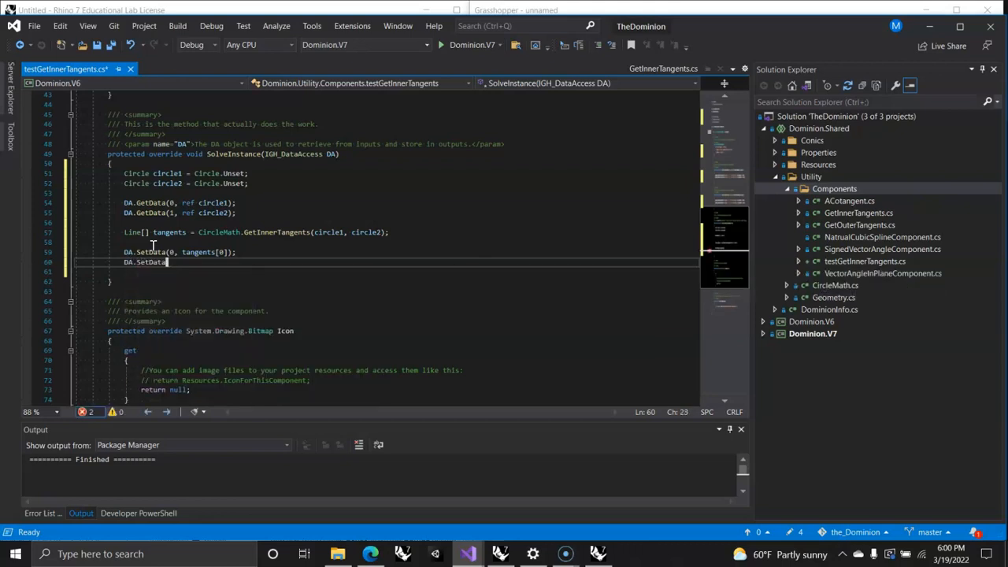
text(()
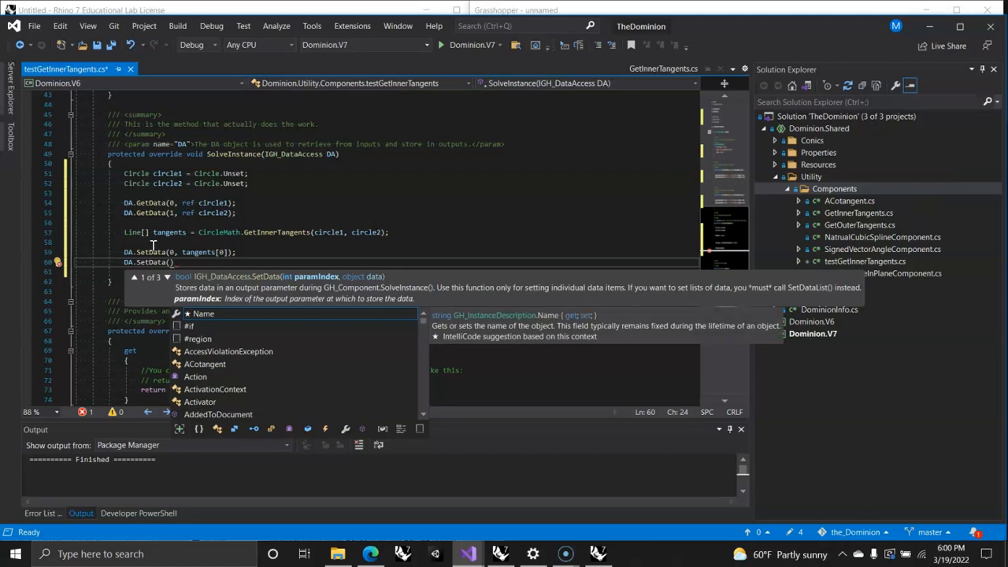
text(1, )
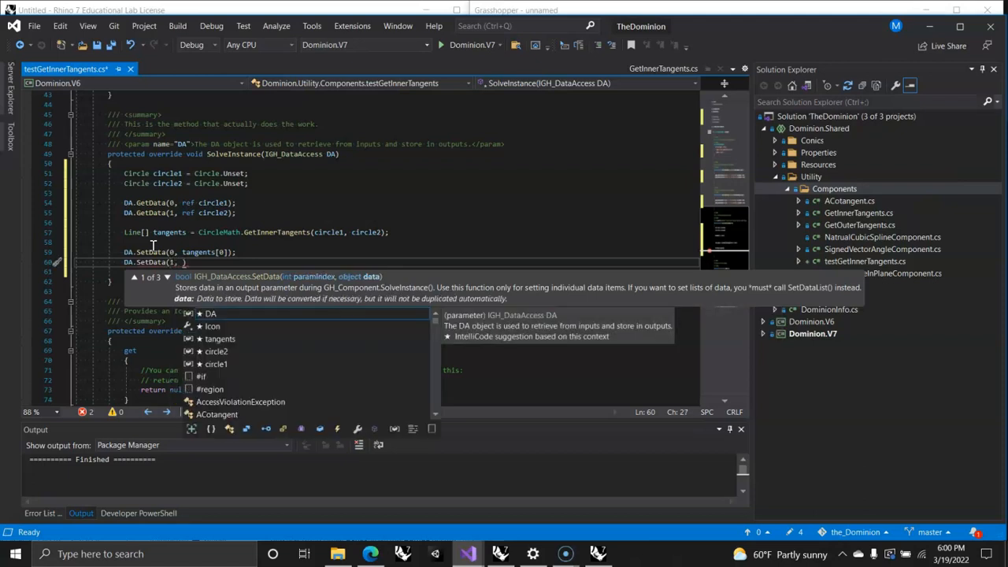
text(tangents)
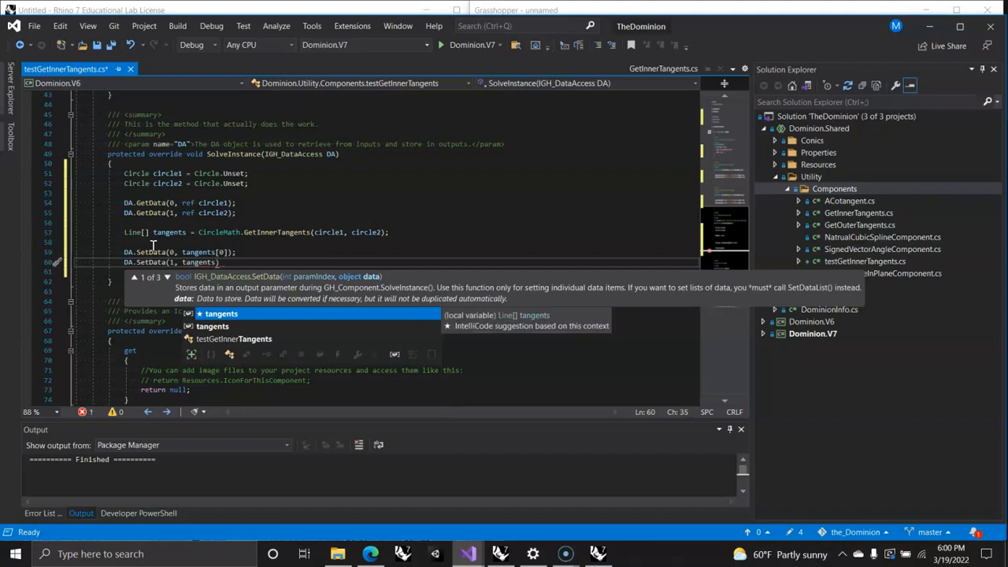
text([1])
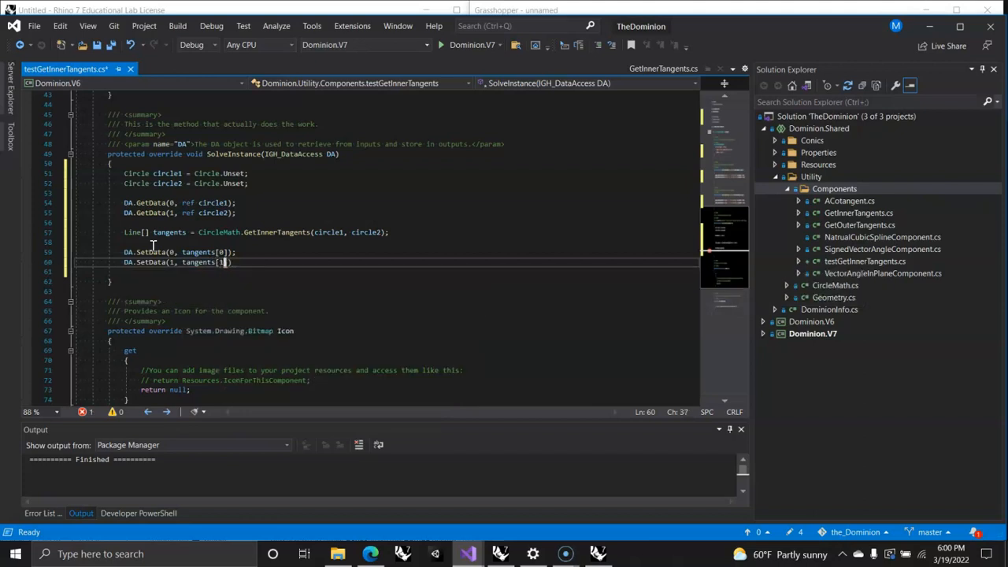
text();)
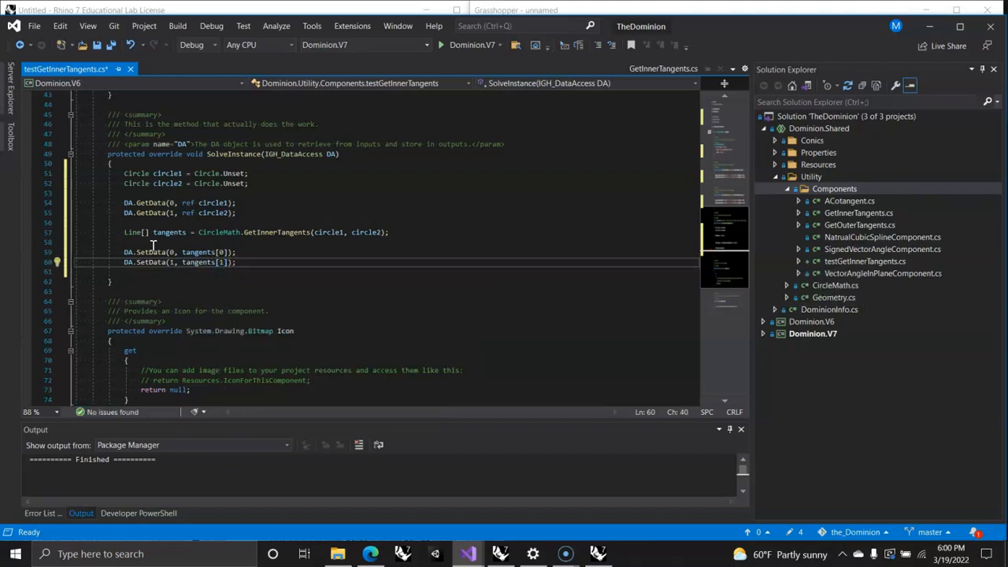
scroll(243, 236, up, 6)
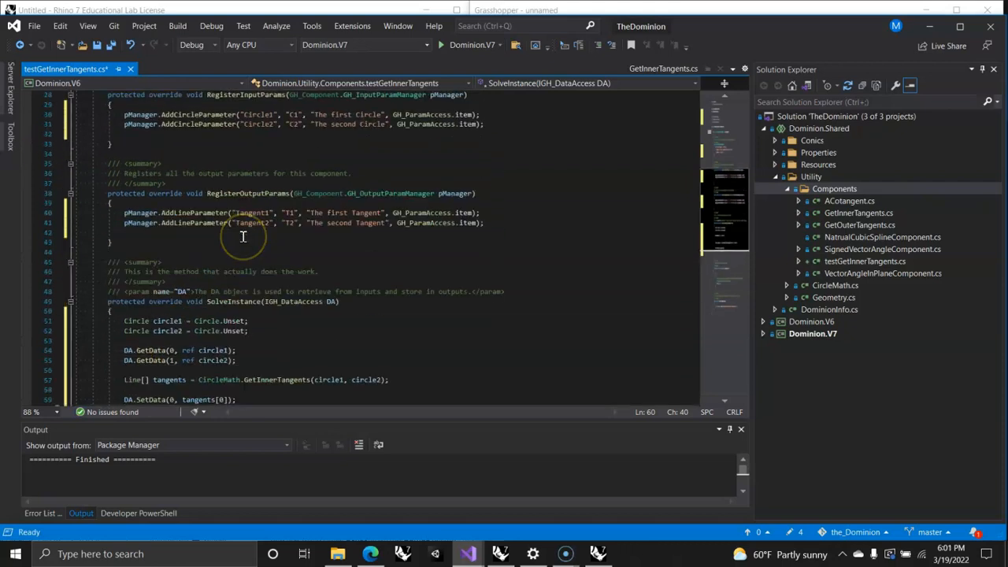
scroll(243, 236, up, 8)
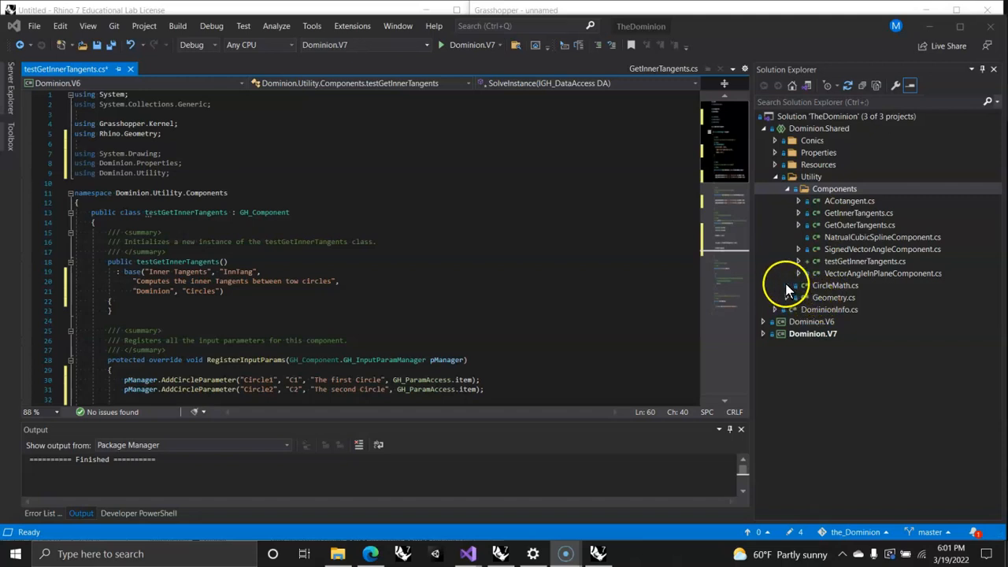
click(841, 262)
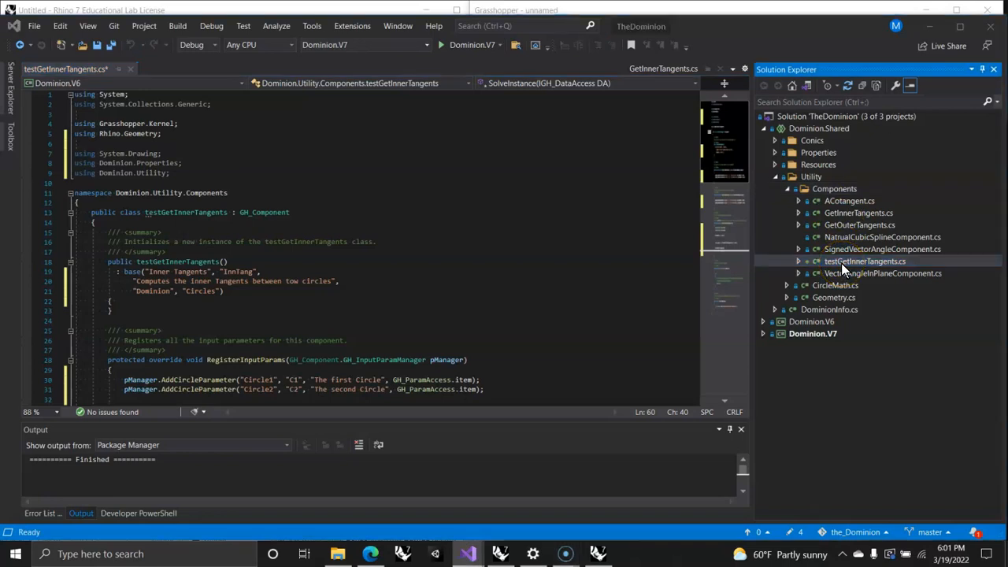
right_click(828, 263)
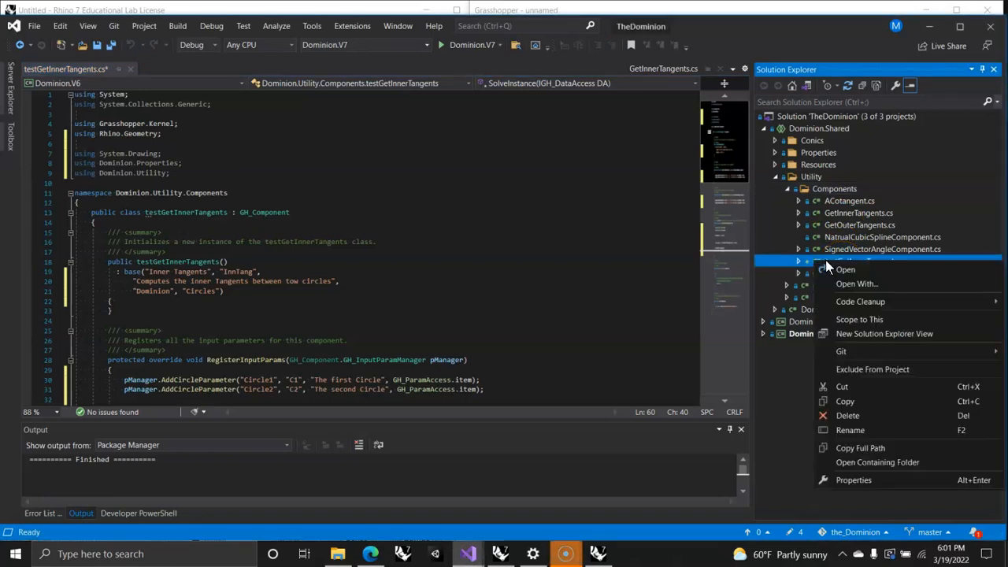
click(847, 416)
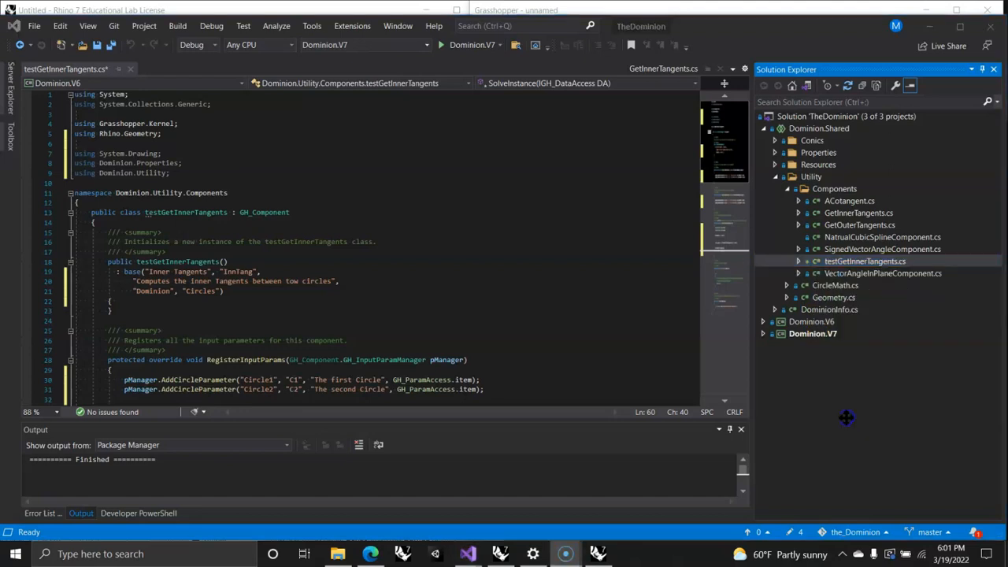
click(859, 378)
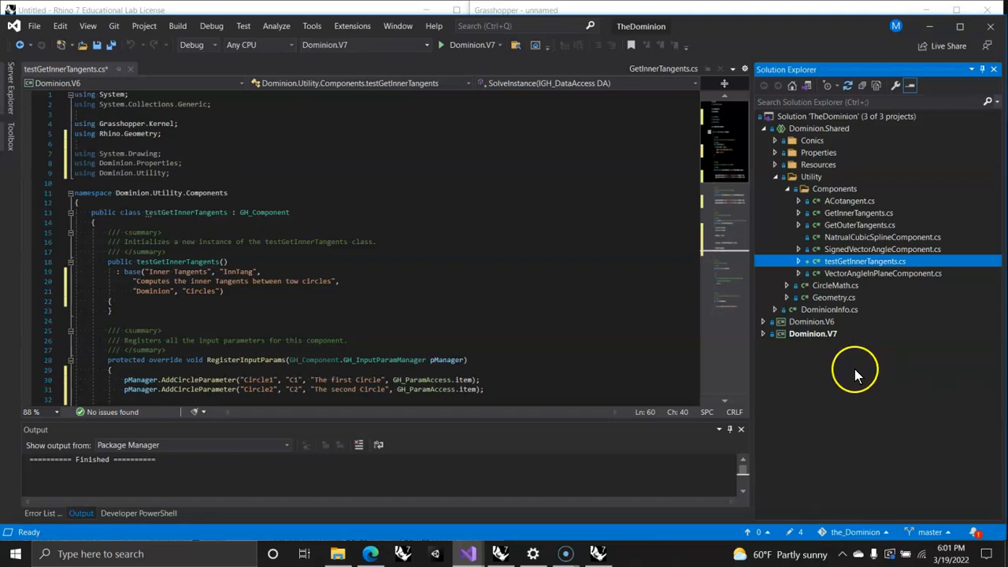
drag(862, 437, 620, 462)
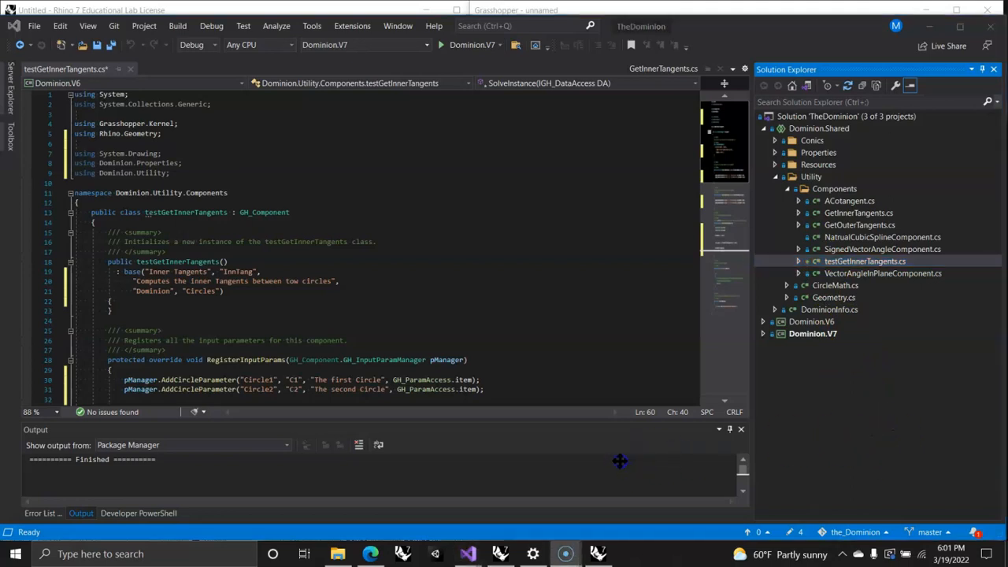
Step: Permanently delete testGetInnerTangents.cs from the Utility Components folder
right_click(840, 263)
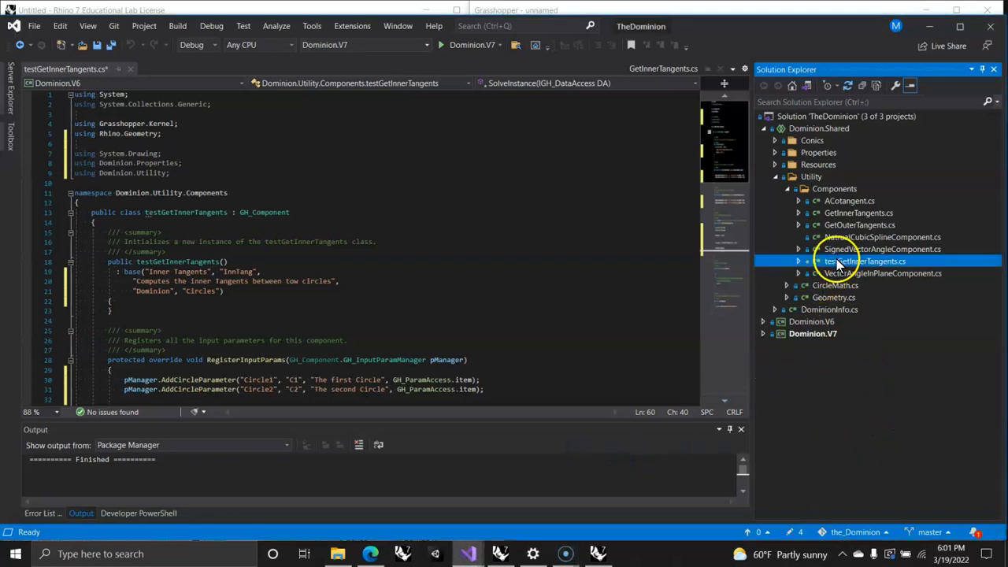
click(847, 415)
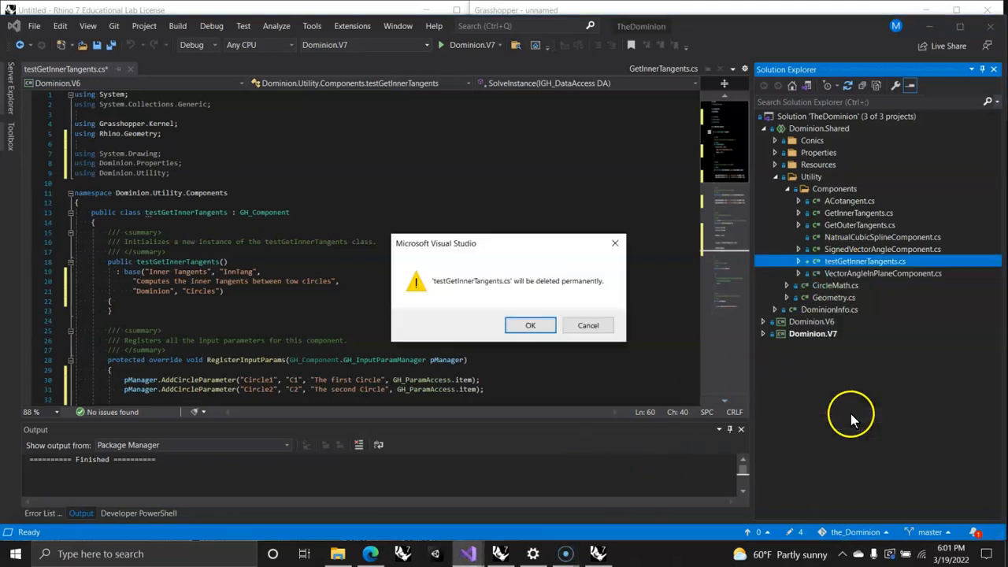
click(533, 326)
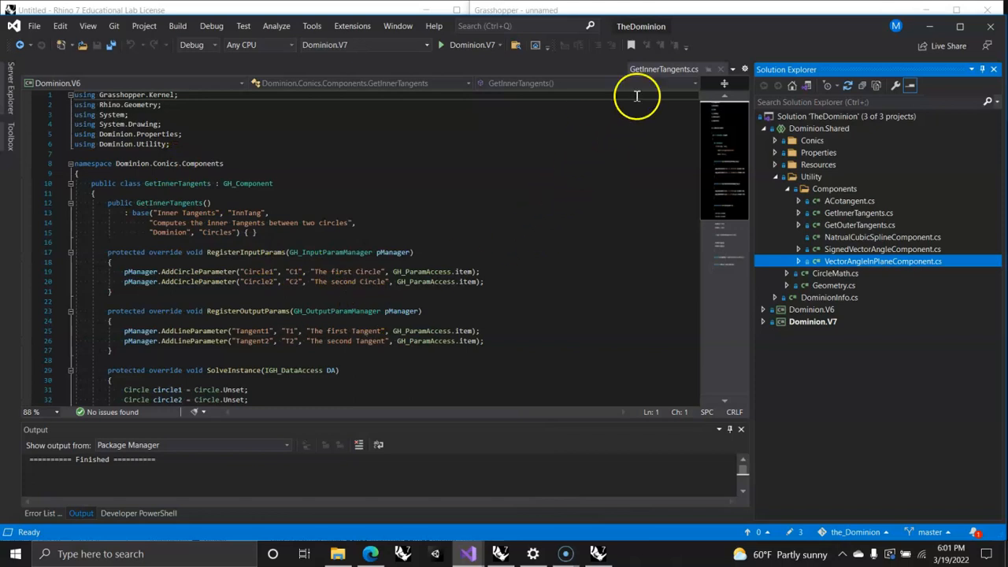
Step: Review the original GetInnerTangents.cs code and locate its icon image, tangents_inner.png, among the shared project's Resources
click(651, 71)
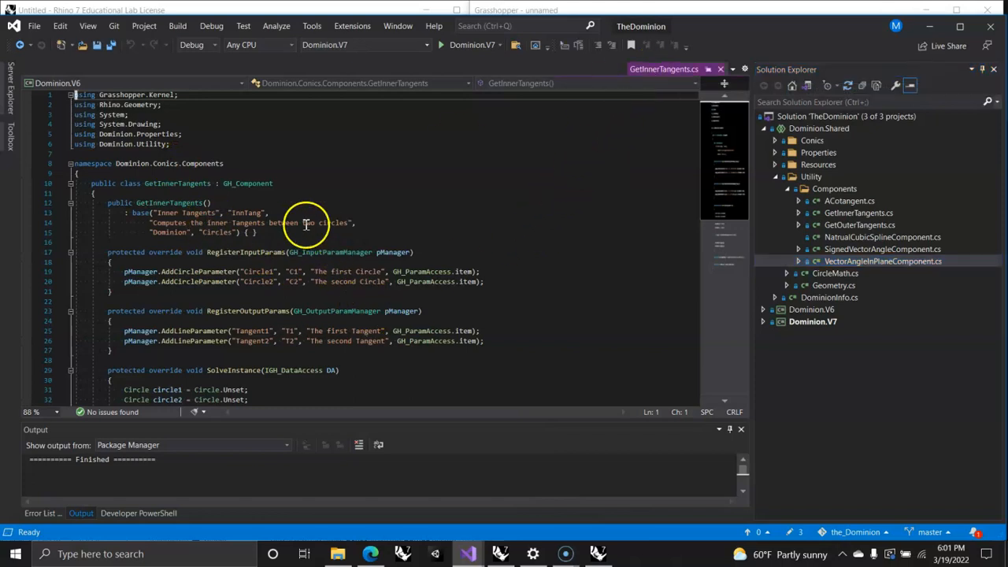
scroll(305, 228, down, 4)
scroll(307, 232, up, 4)
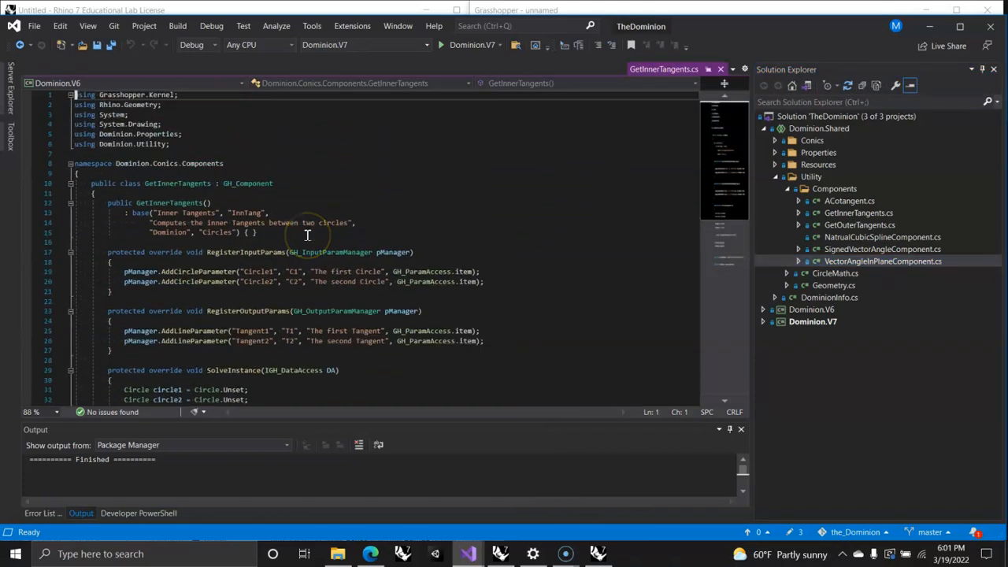
scroll(319, 264, down, 8)
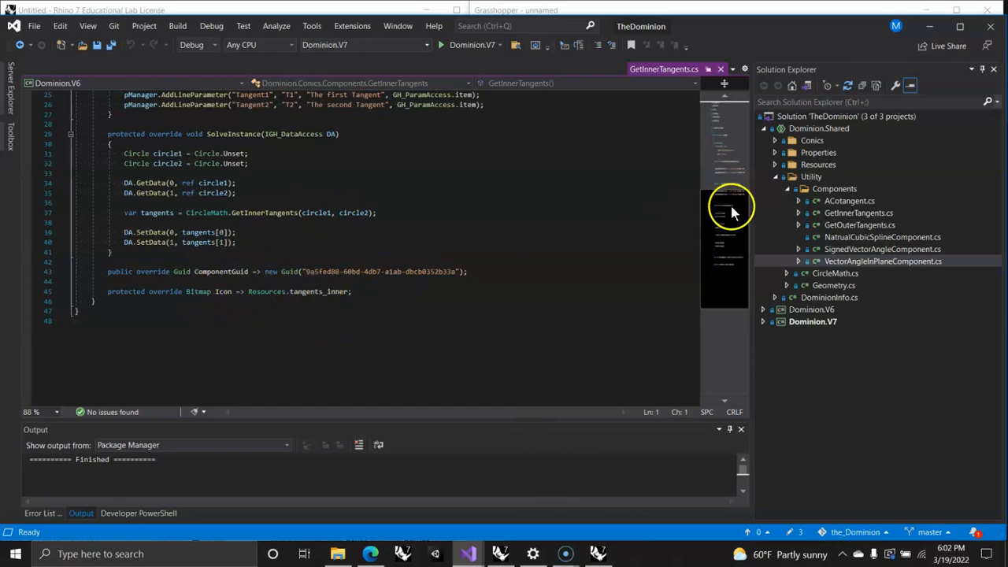
click(775, 164)
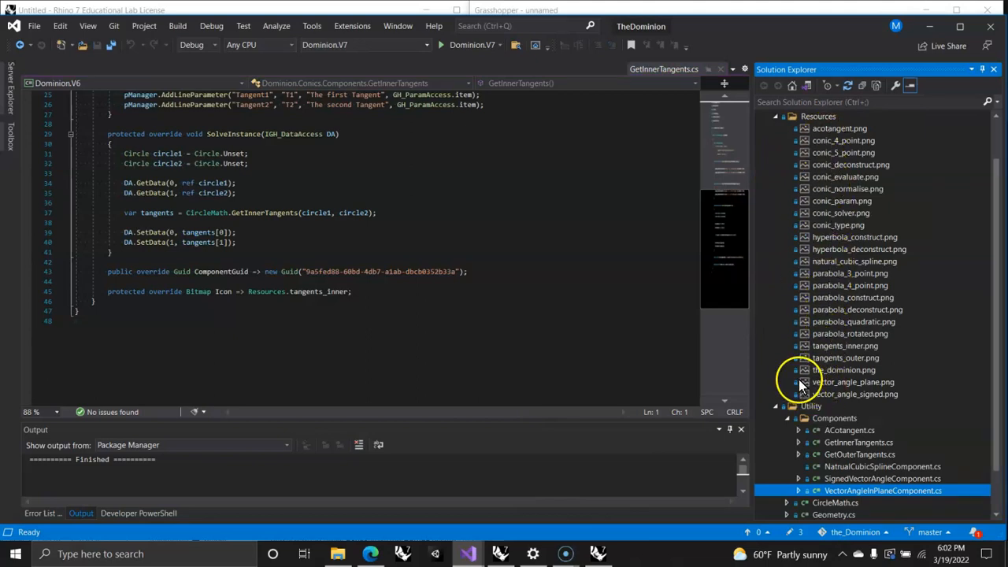
mouse_move(835, 348)
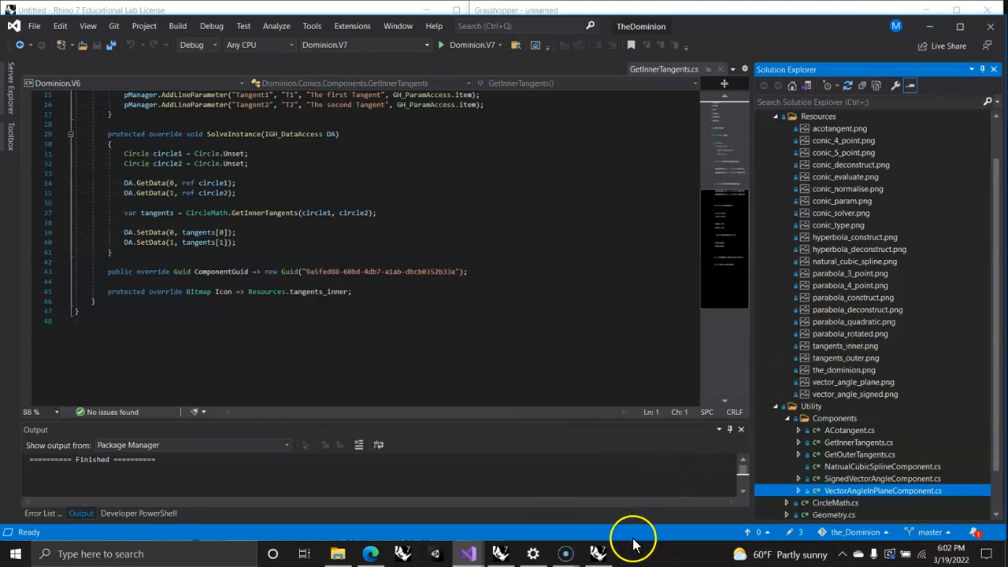
Step: Switch to the Rhino and Grasshopper session and create a new Grasshopper document
click(499, 556)
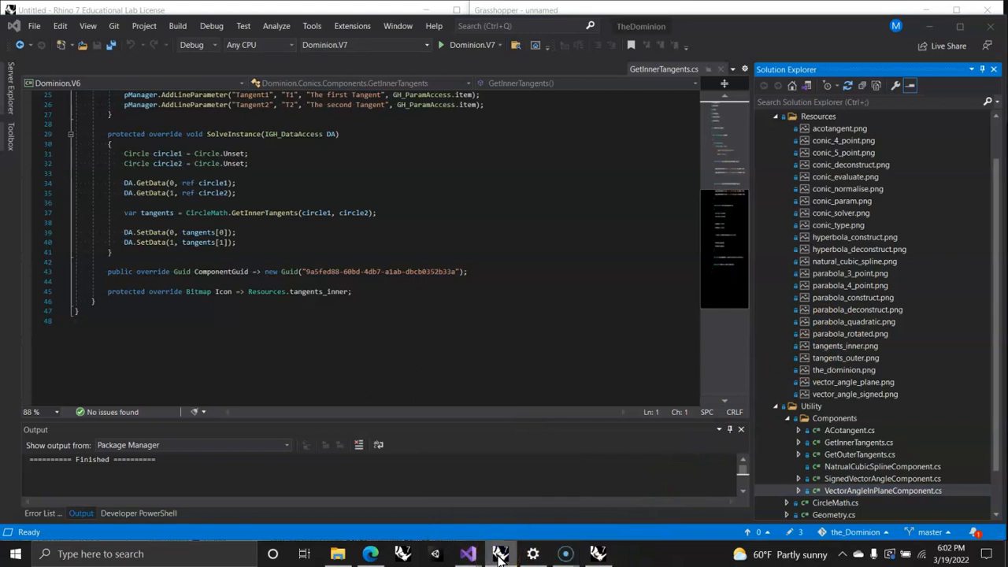
click(599, 554)
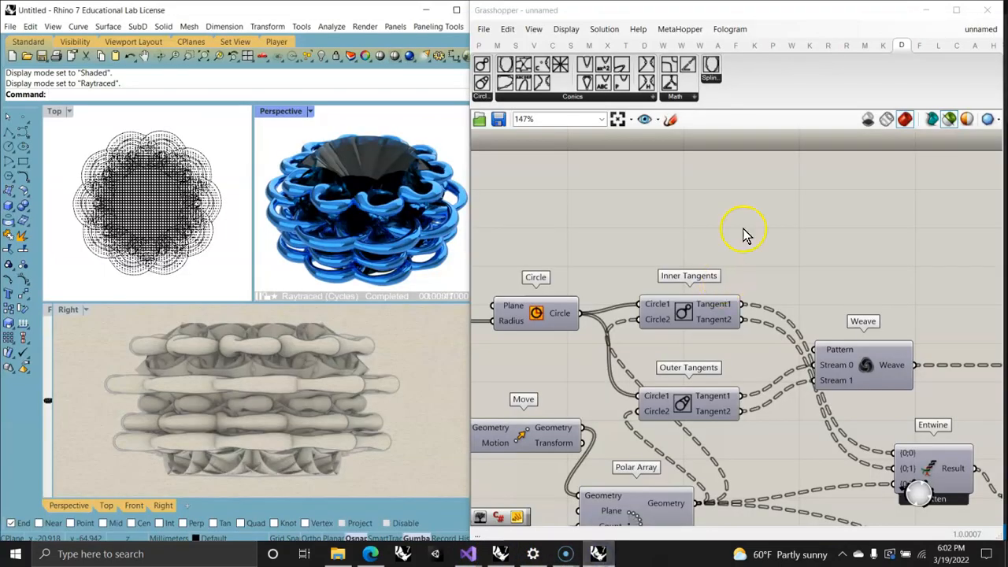
click(484, 30)
click(508, 45)
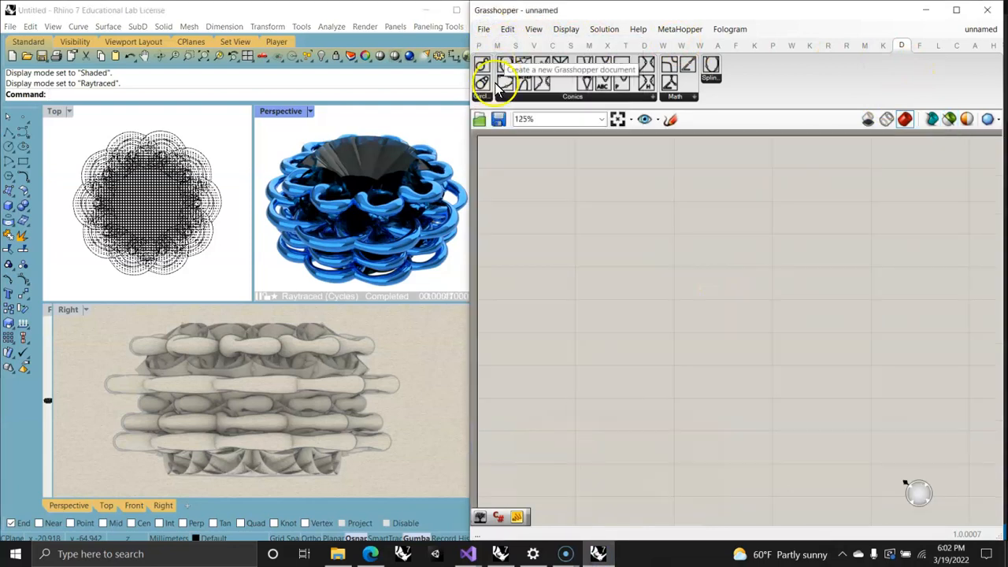
Step: Open the Aviary_test_001 definition from the ghFileSamples folder, loading its autosaved recovery file
click(484, 29)
click(508, 53)
click(484, 29)
click(504, 63)
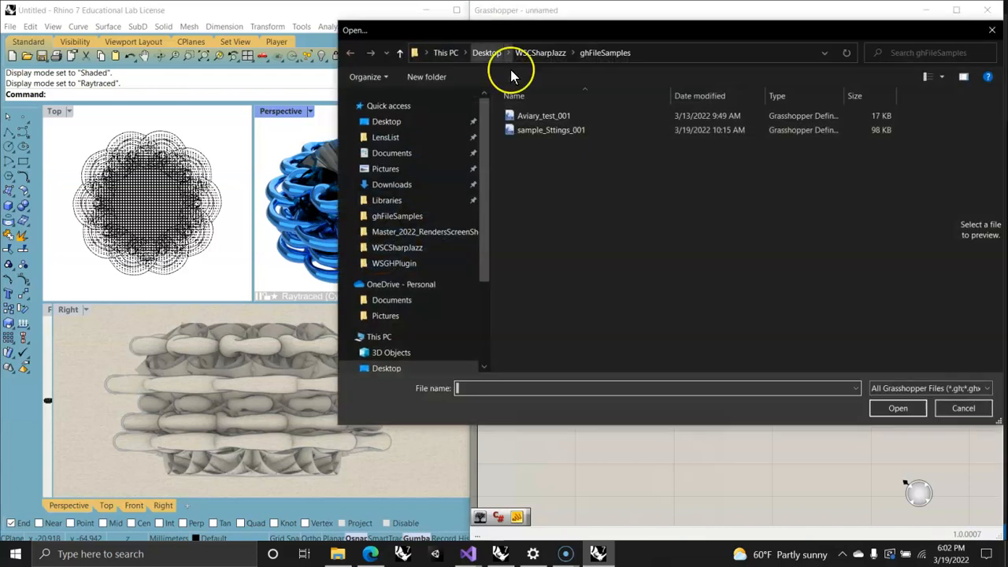
click(525, 115)
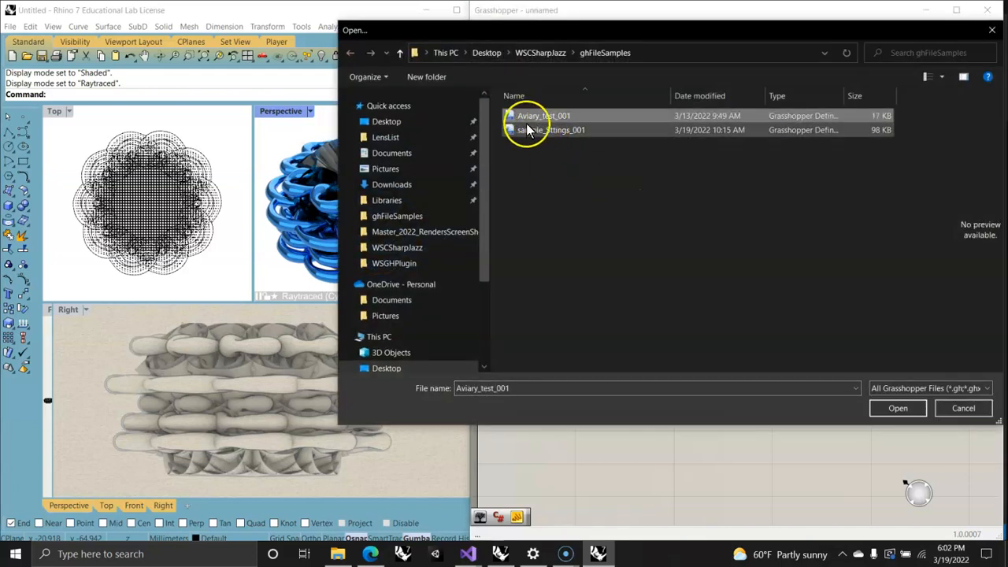
drag(716, 25, 535, 246)
drag(330, 328, 843, 225)
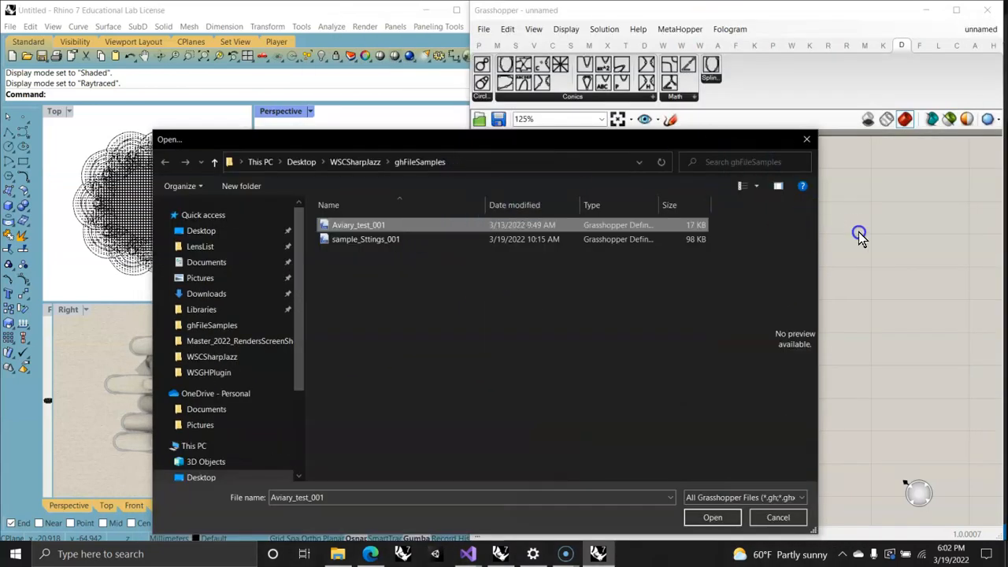
drag(572, 139, 385, 290)
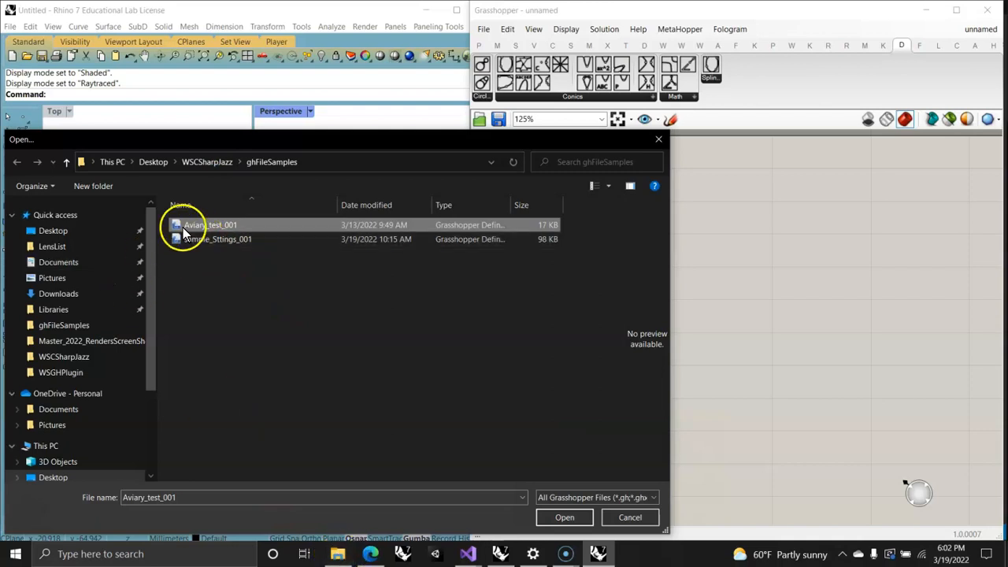
drag(545, 143, 554, 43)
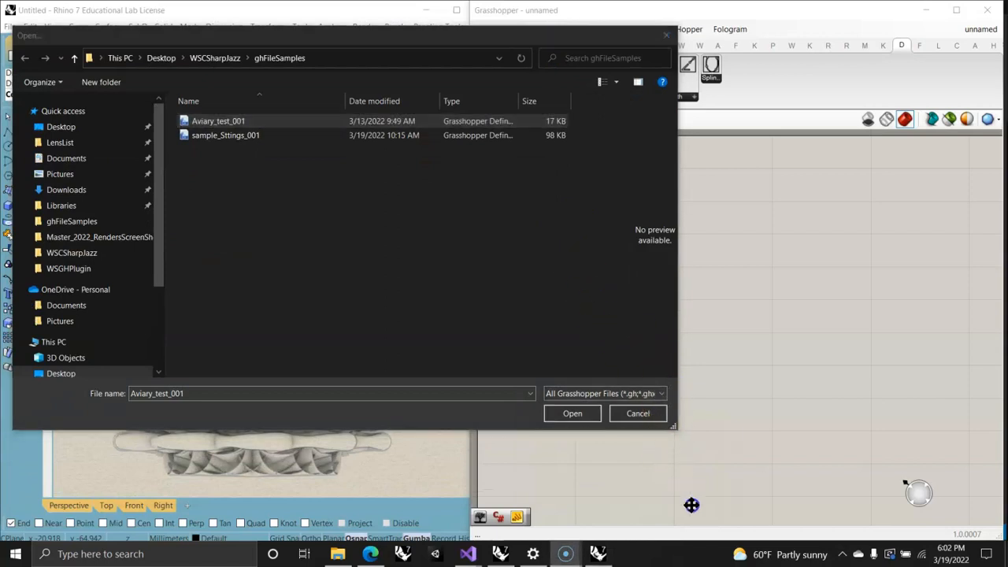
click(572, 414)
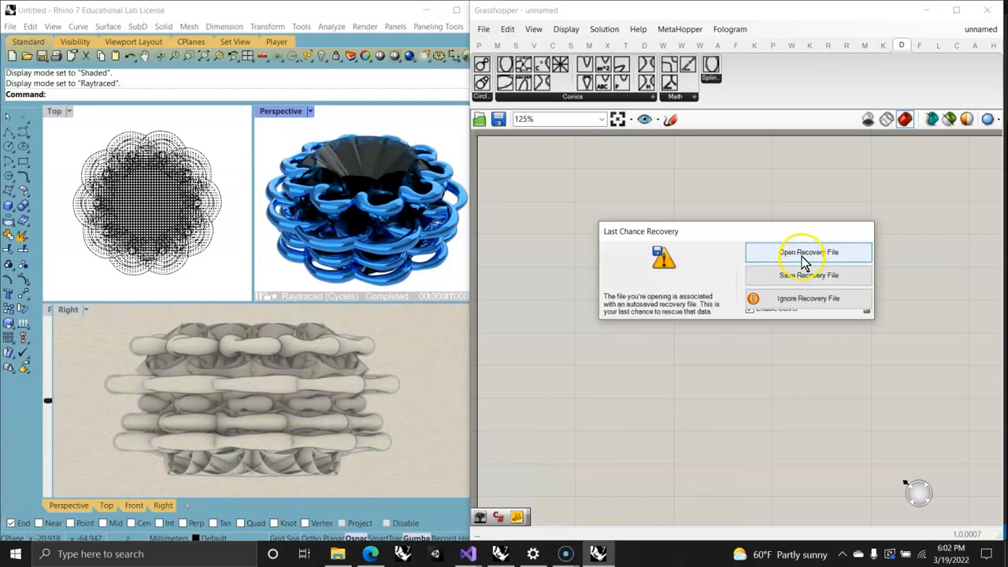
click(803, 253)
Step: Examine the definition's flow from the geometry, domain and rectangle inputs through Compose Drawing to View Drawing
right_drag(795, 333, 718, 371)
scroll(732, 326, down, 2)
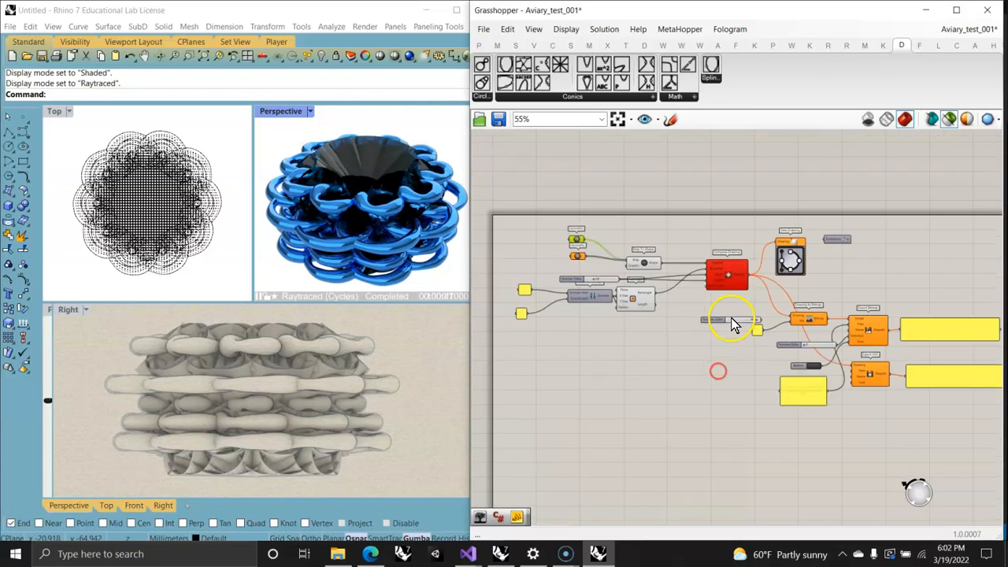
right_drag(741, 336, 724, 302)
scroll(503, 177, up, 2)
scroll(709, 331, up, 3)
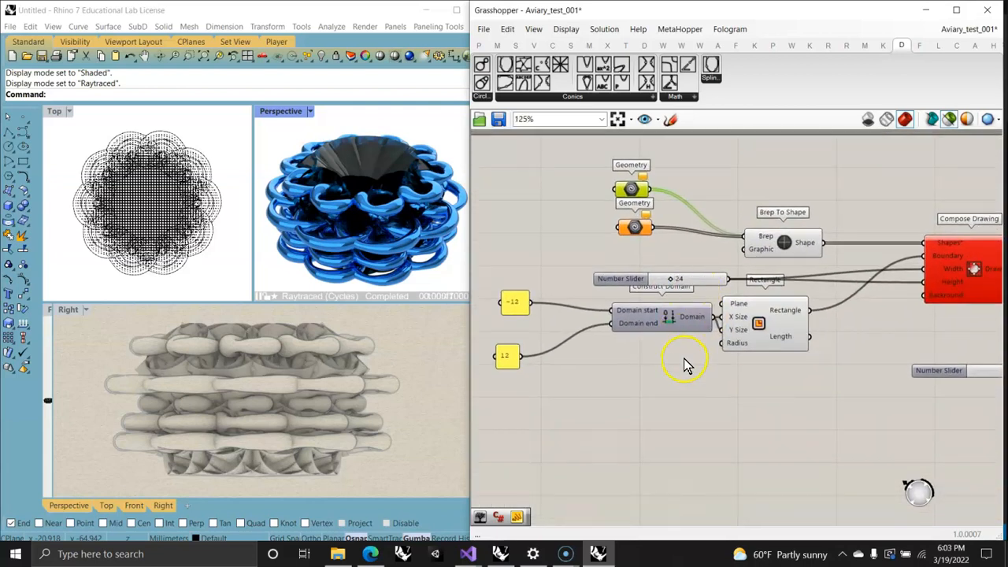
right_drag(741, 347, 723, 359)
mouse_move(705, 236)
right_down()
mouse_move(749, 247)
mouse_move(666, 208)
right_up()
right_drag(824, 299, 675, 321)
right_drag(803, 250, 739, 309)
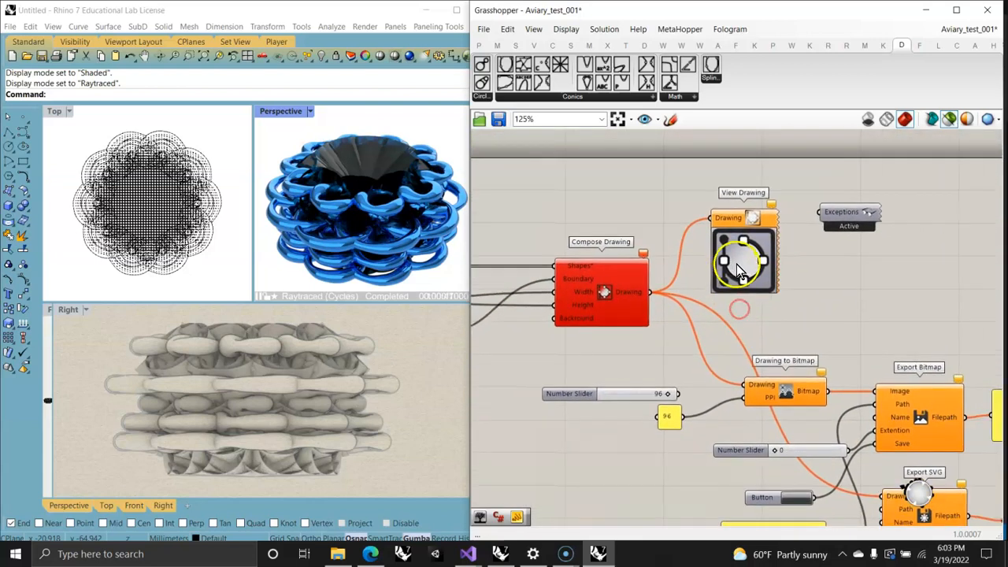
Step: Examine the definition's export section with Drawing to Bitmap, Export Bitmap, Export SVG and the output path panel
right_drag(662, 361, 642, 247)
right_drag(841, 223, 704, 237)
scroll(667, 334, down, 3)
scroll(719, 285, up, 3)
right_drag(707, 358, 748, 259)
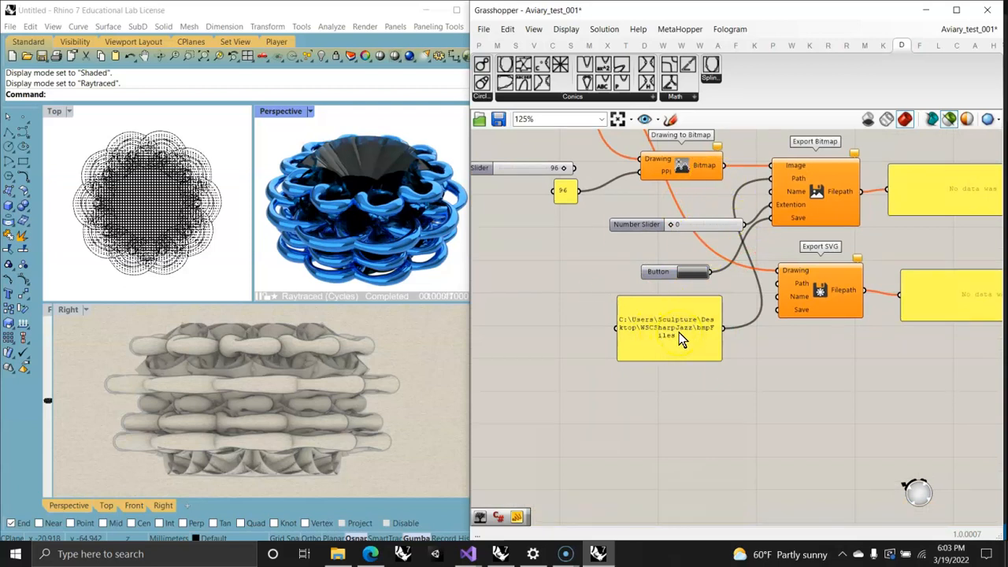
mouse_move(555, 271)
right_down()
mouse_move(578, 308)
mouse_move(619, 317)
mouse_move(674, 308)
right_up()
scroll(613, 308, down, 2)
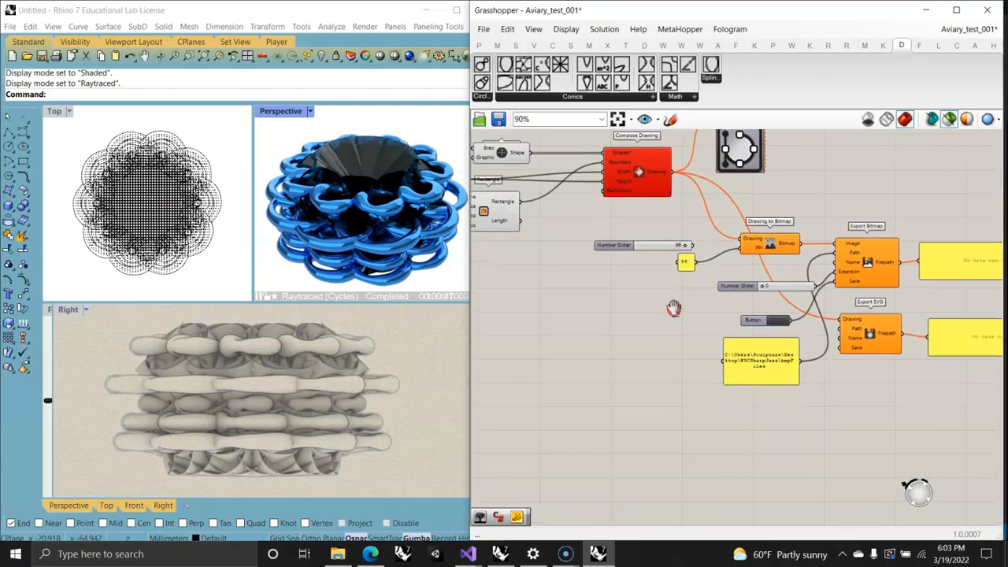
scroll(675, 308, down, 2)
right_drag(603, 338, 694, 368)
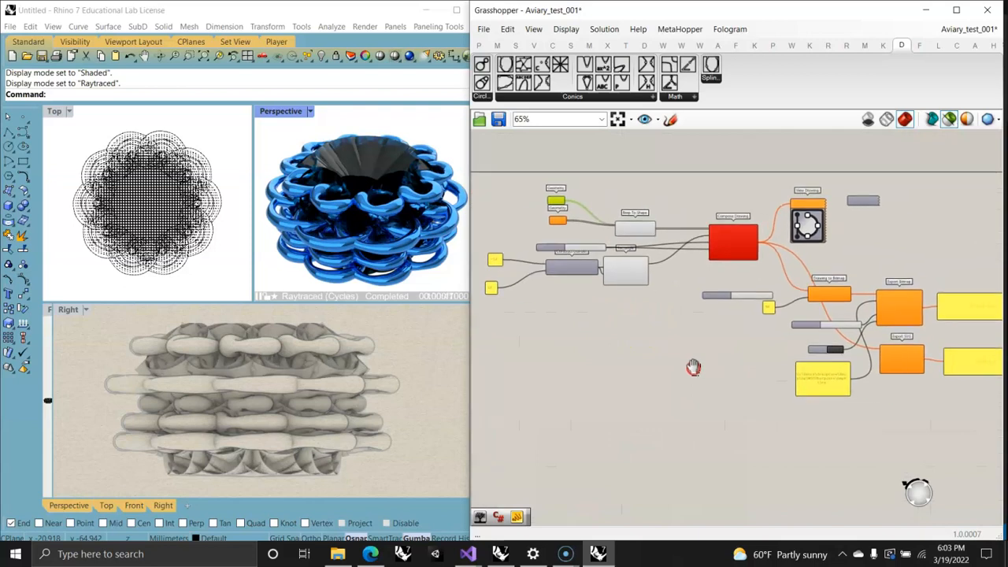
scroll(718, 341, up, 4)
right_drag(790, 344, 642, 317)
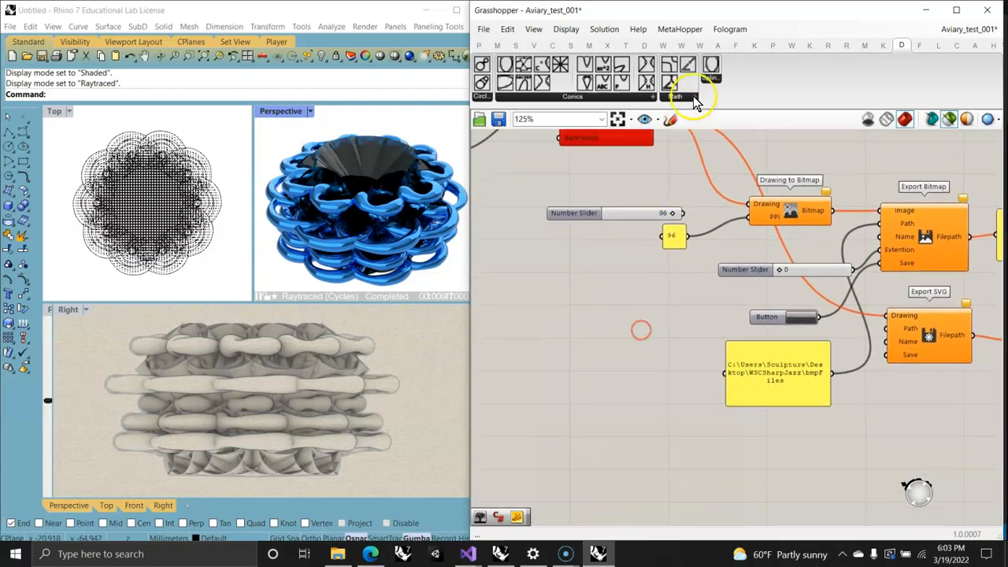
Step: Widen the Grasshopper window and display the plugin components grouped as Drawing, Graphics and Image
click(717, 46)
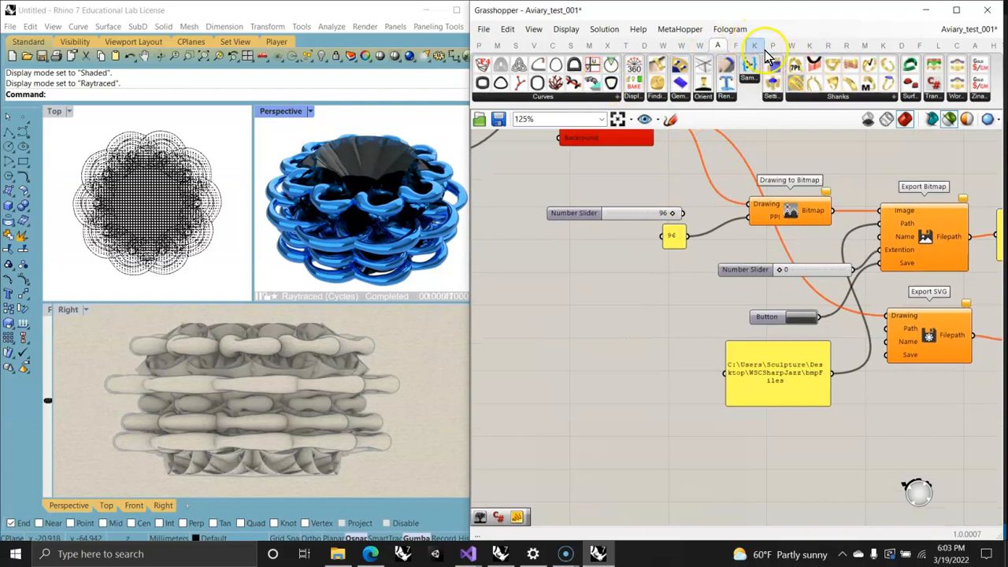
click(973, 47)
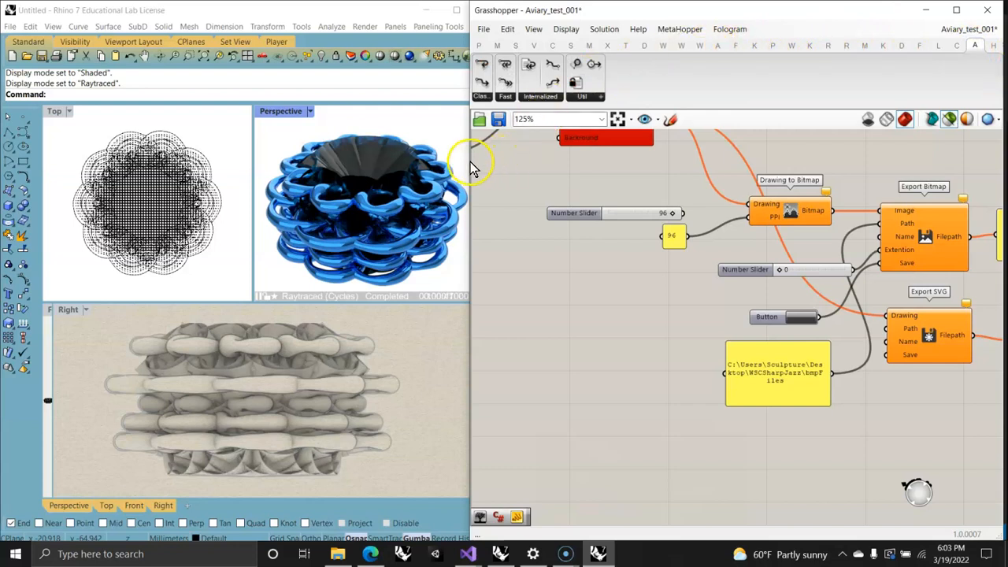
drag(470, 161, 142, 197)
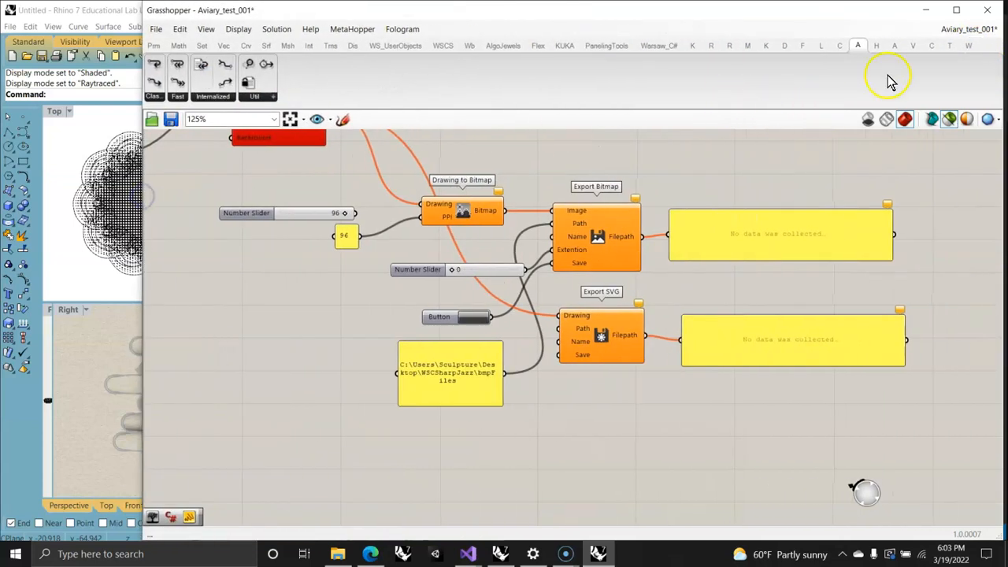
click(893, 46)
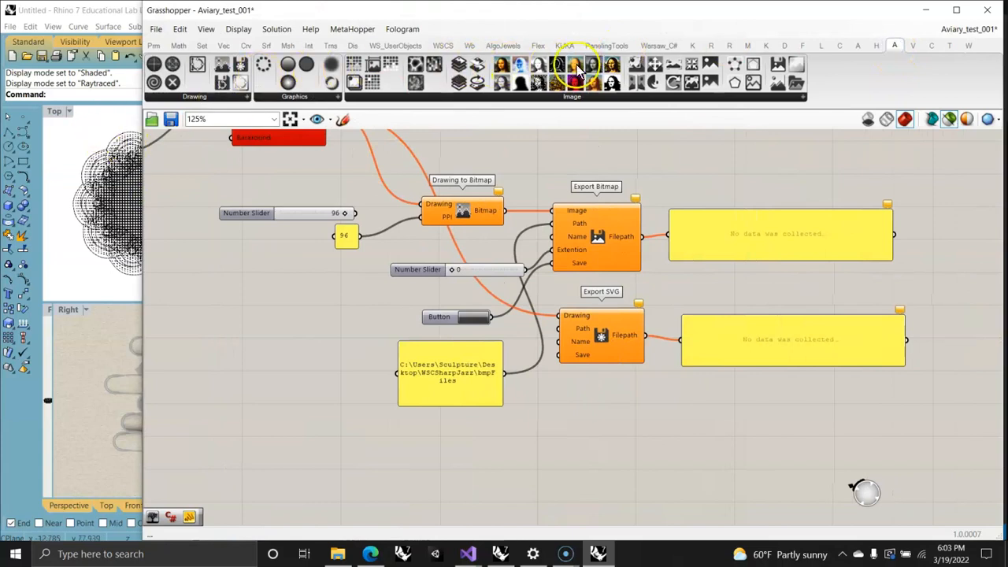
Step: Switch to the unnamed definition with the tangent components and inspect its Circle, Inner Tangents and Outer Tangents components
mouse_move(306, 340)
right_down()
mouse_move(567, 391)
mouse_move(558, 418)
mouse_move(567, 441)
mouse_move(766, 424)
mouse_move(651, 488)
mouse_move(393, 344)
right_up()
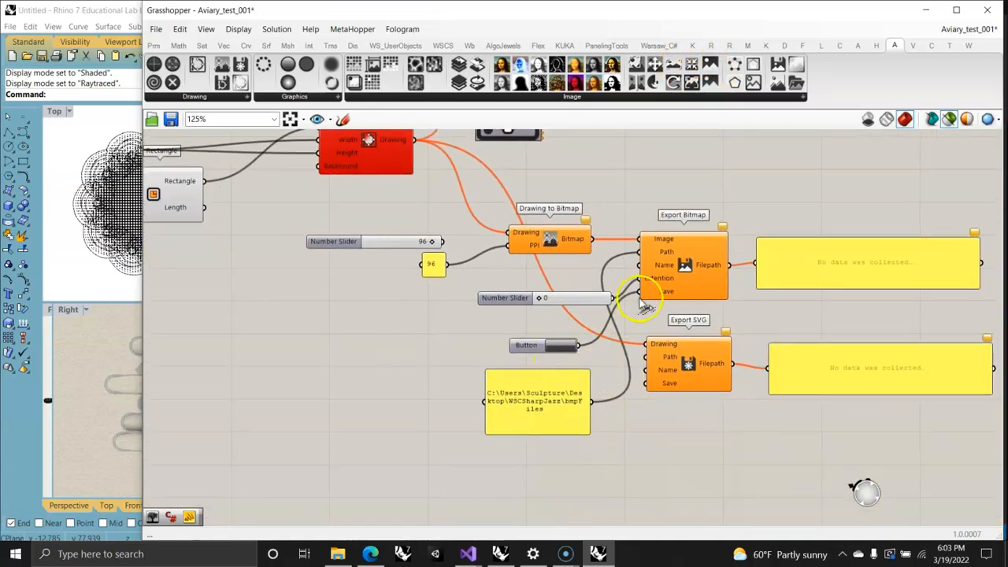
mouse_move(653, 276)
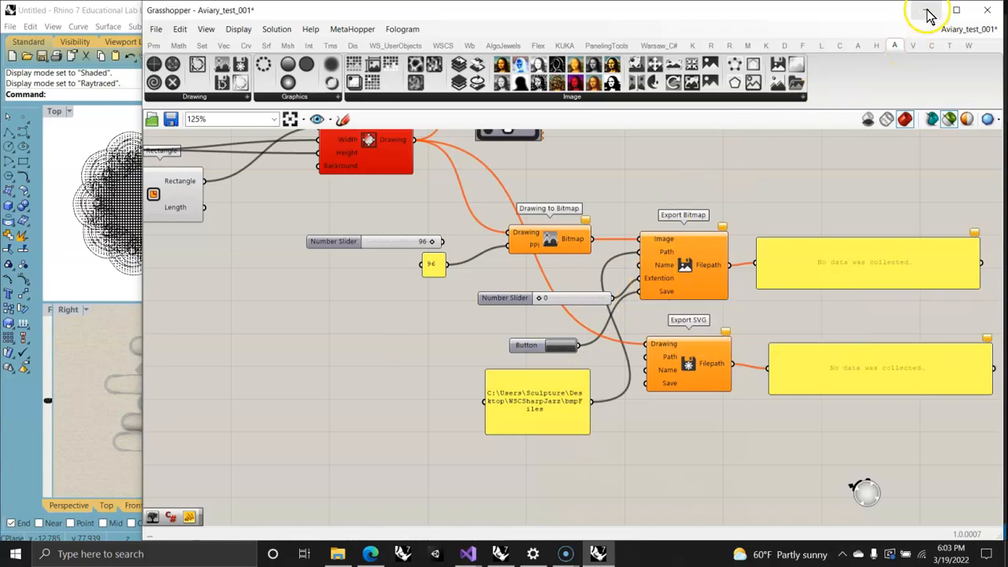
click(969, 28)
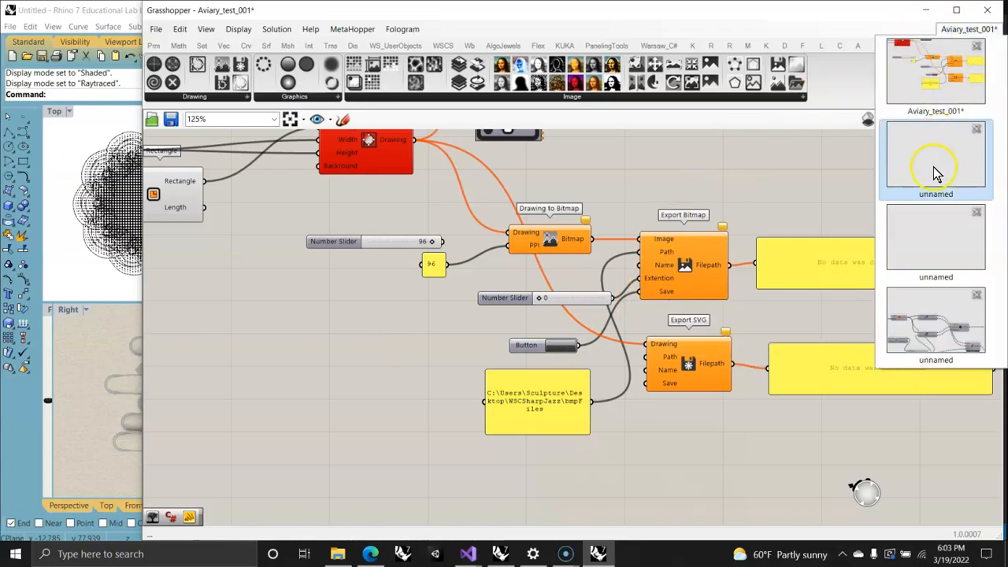
click(937, 313)
scroll(364, 421, up, 5)
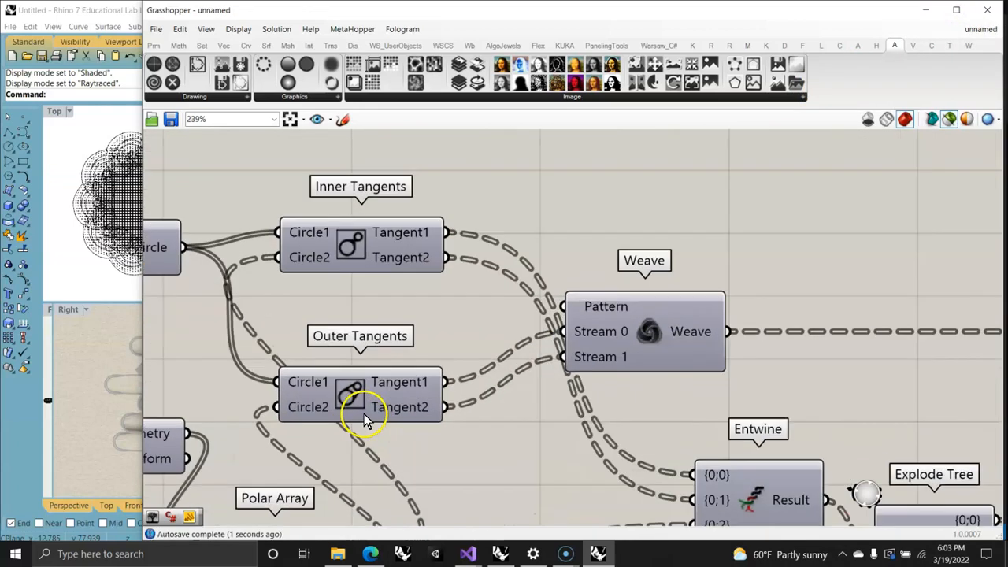
right_drag(442, 405, 784, 432)
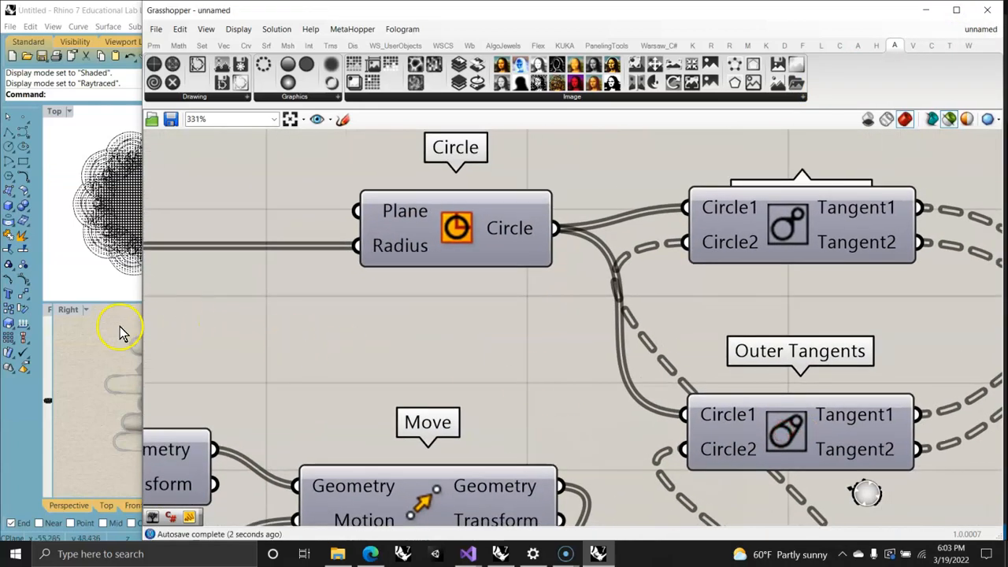
Step: Narrow the Grasshopper window so the Rhino viewports show beside it, keeping both tangent components in view
drag(144, 326, 619, 326)
right_drag(896, 323, 803, 297)
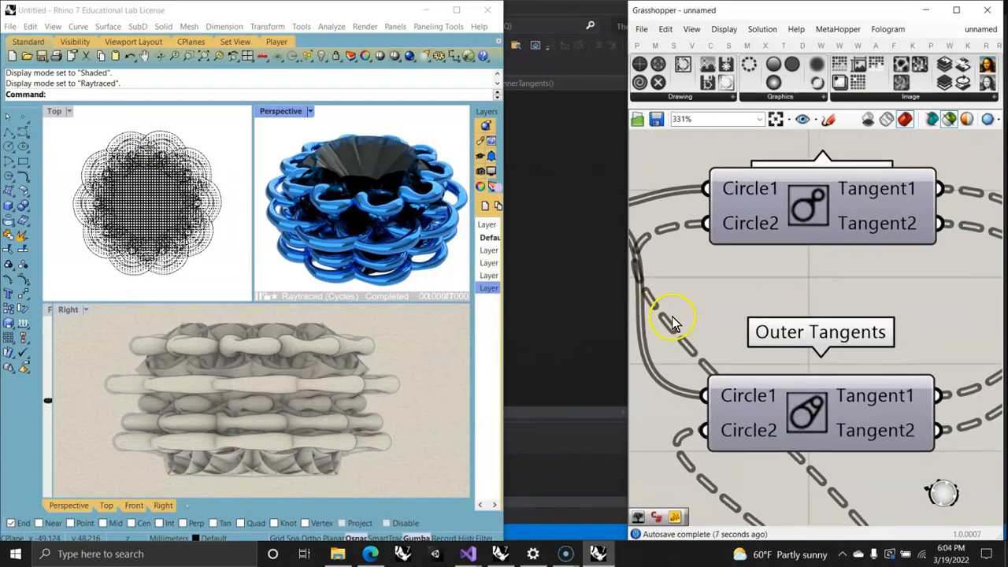
drag(624, 315, 470, 313)
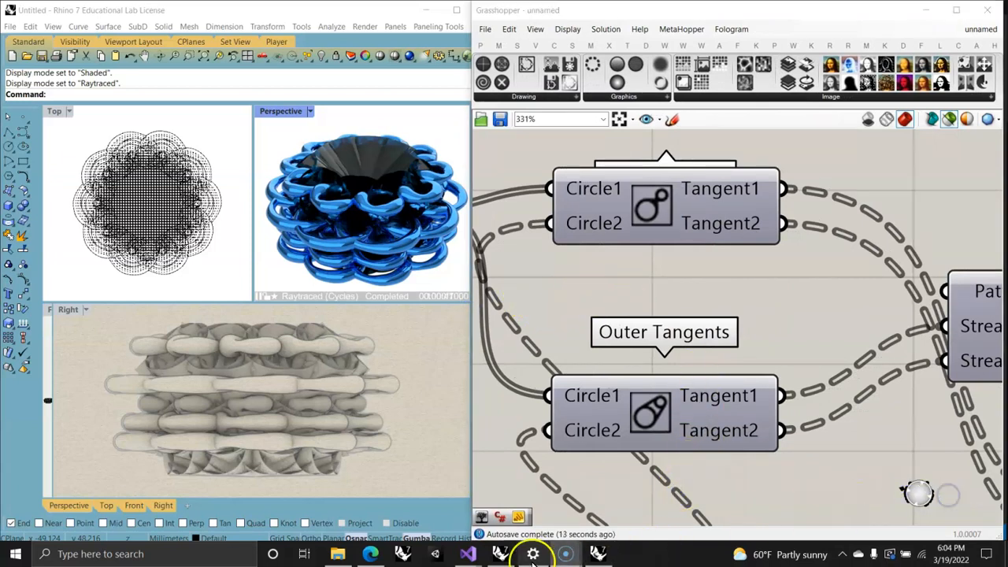
Step: Switch to TheDominion solution in Visual Studio, collapse the Resources folder and review GetInnerTangents.cs from its beginning
mouse_move(468, 553)
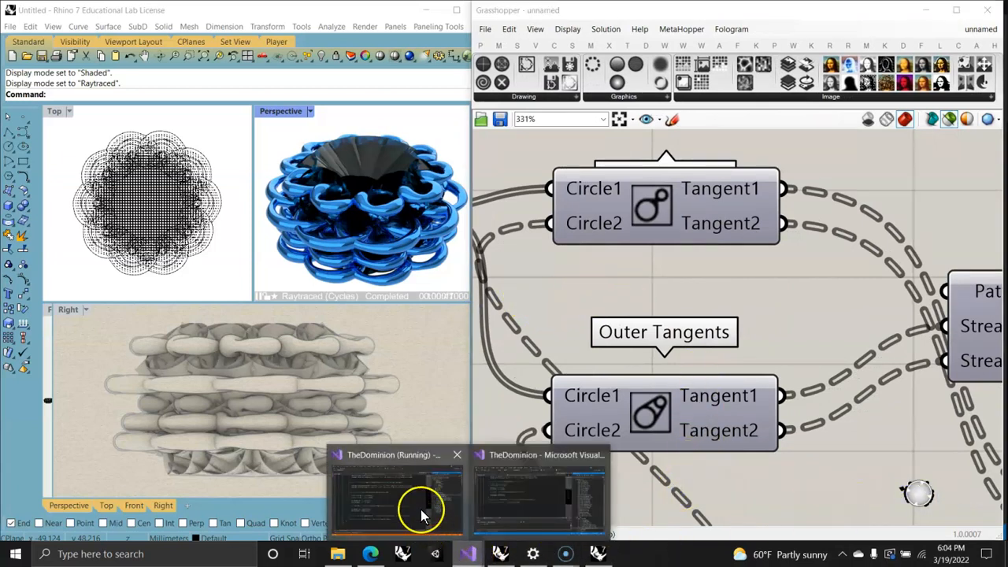
click(514, 509)
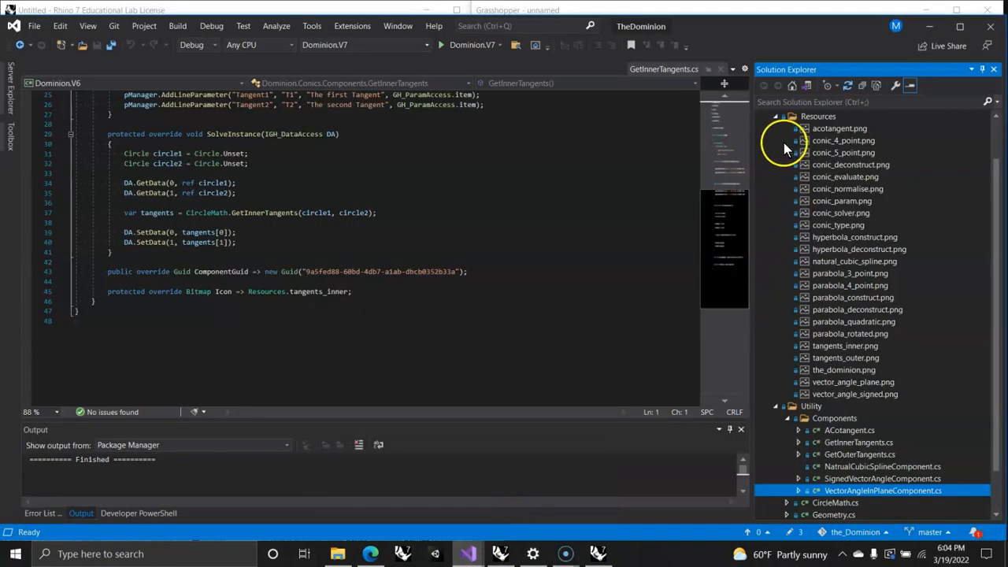
click(778, 117)
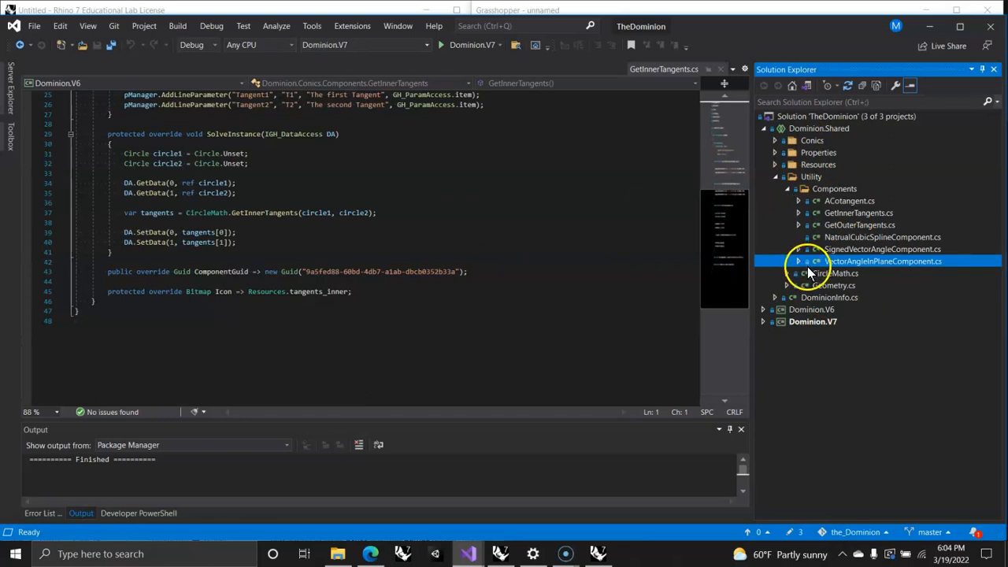
scroll(265, 274, up, 3)
scroll(266, 274, up, 5)
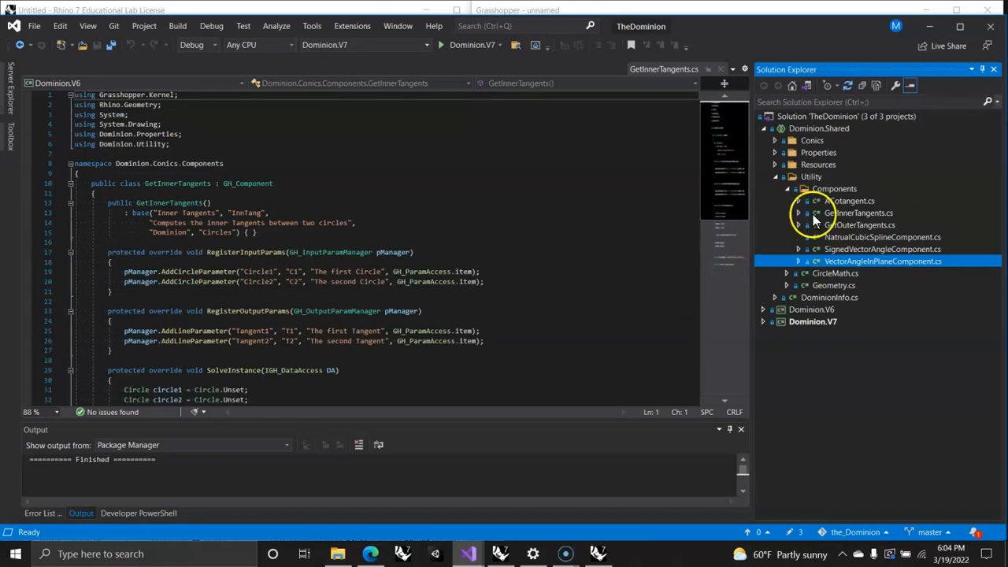
click(788, 274)
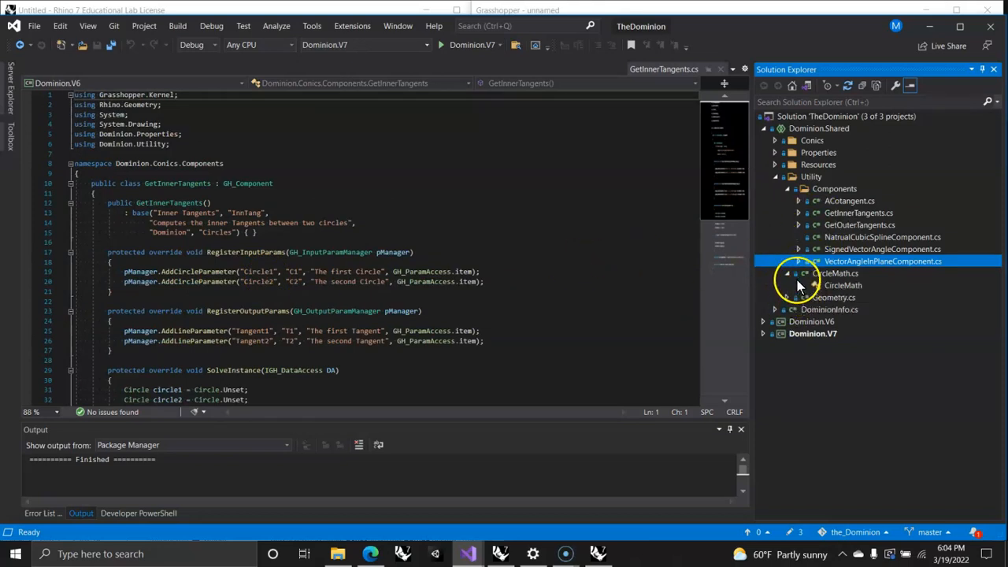
click(787, 274)
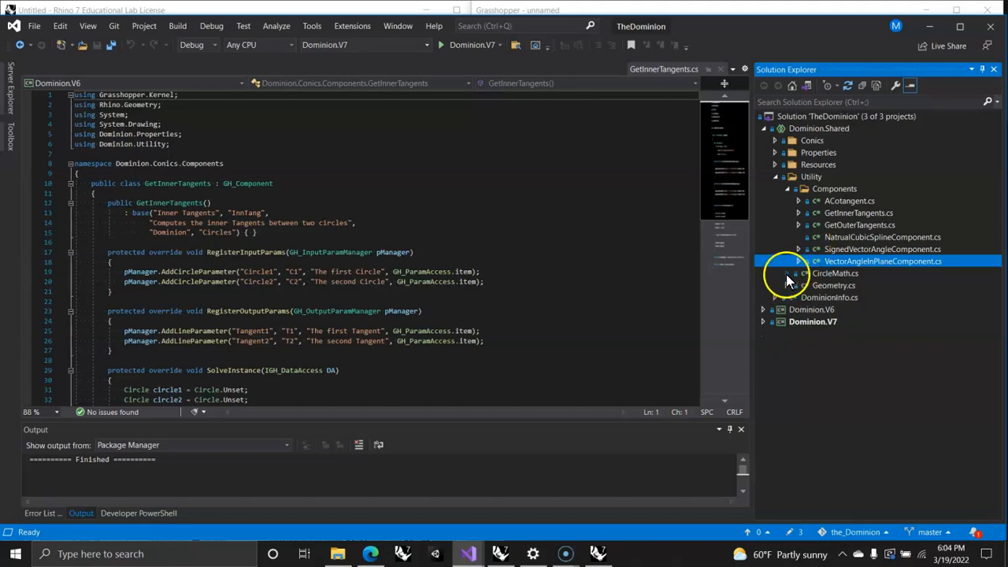
Step: Open GetOuterTangents.cs and examine its input and output parameters, SolveInstance method, component GUID and icon code
click(827, 227)
scroll(372, 263, down, 5)
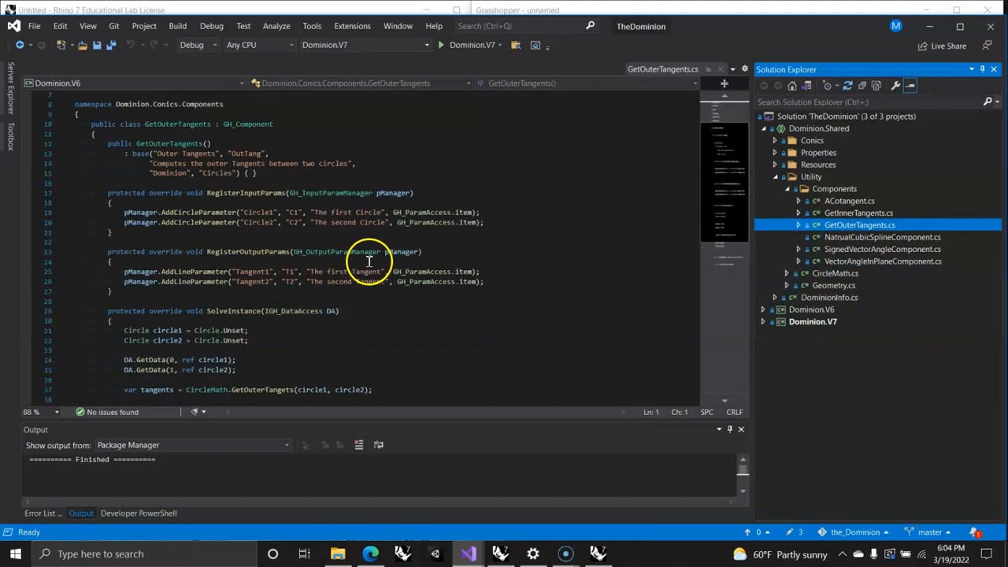
scroll(372, 265, down, 2)
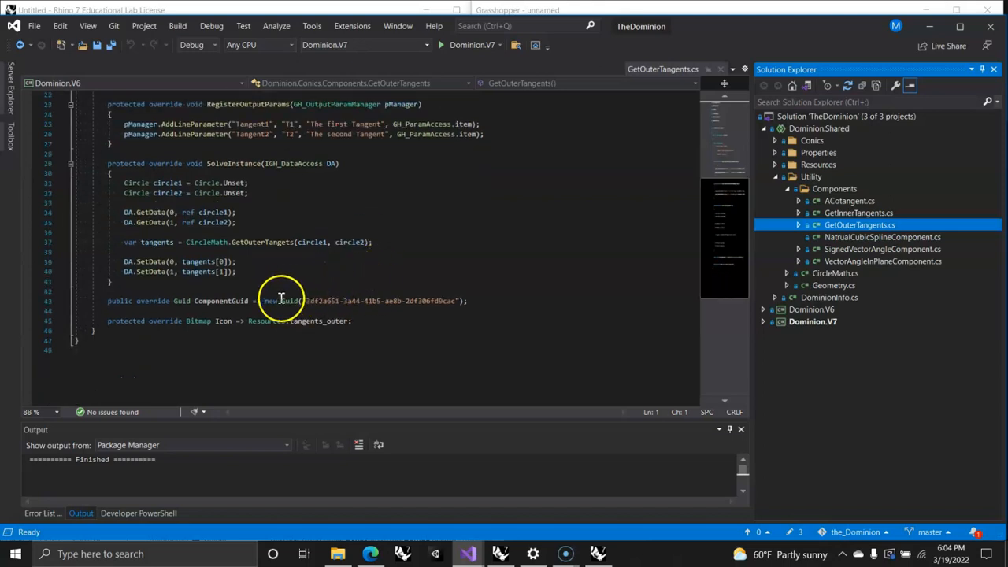
scroll(271, 280, up, 1)
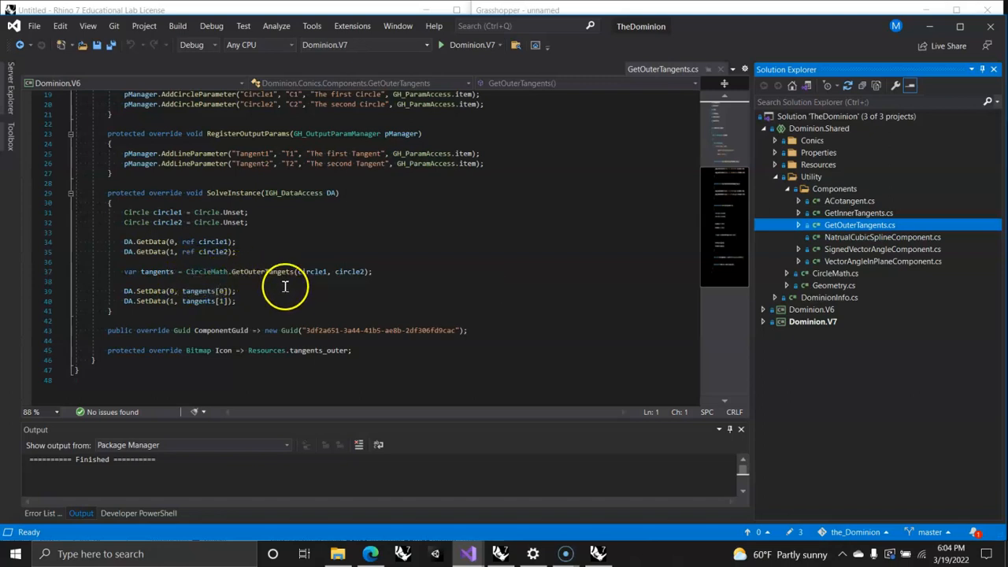
mouse_move(256, 278)
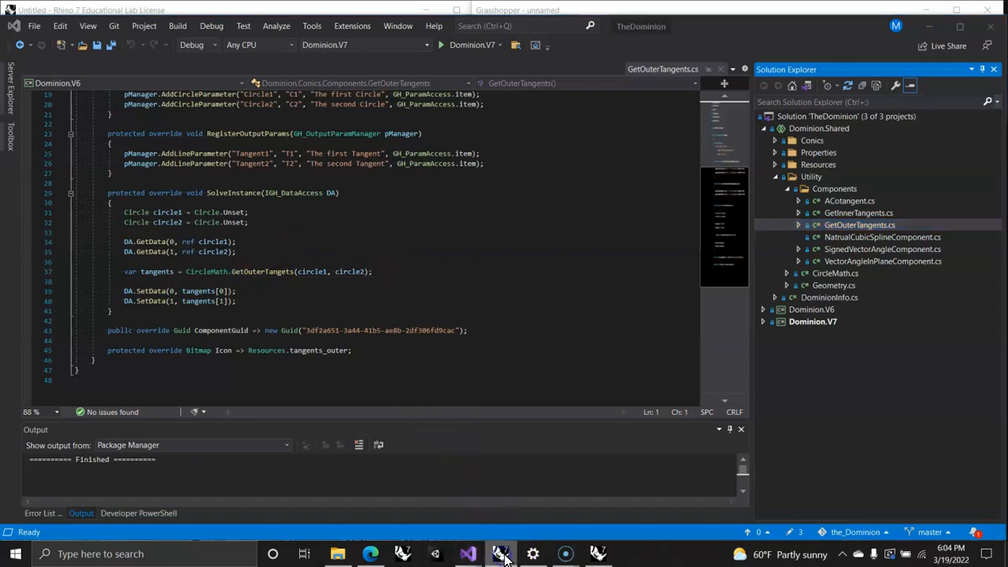
Step: Switch back to Grasshopper and list the Conics components of the Dominion plugin
click(599, 554)
click(903, 43)
click(516, 96)
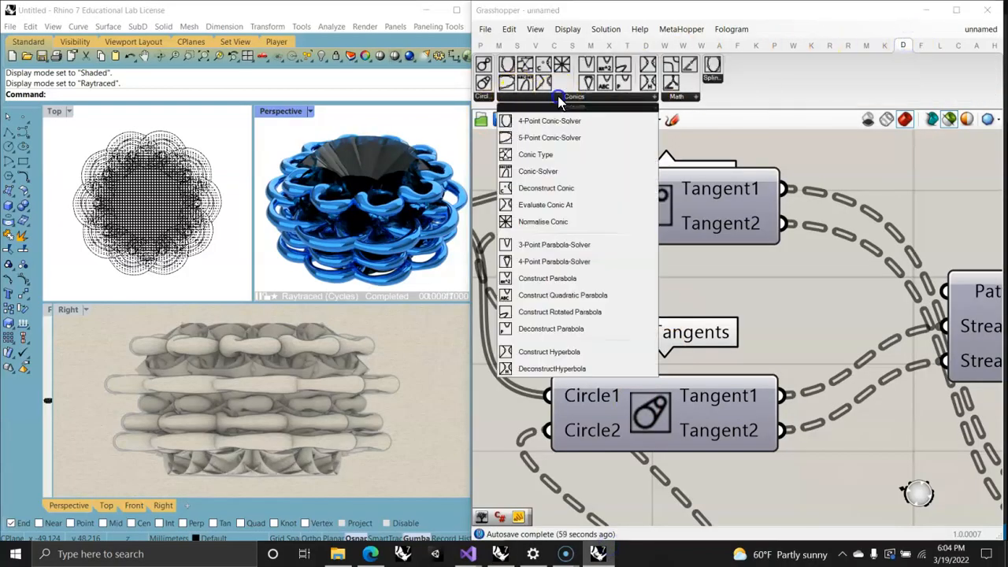